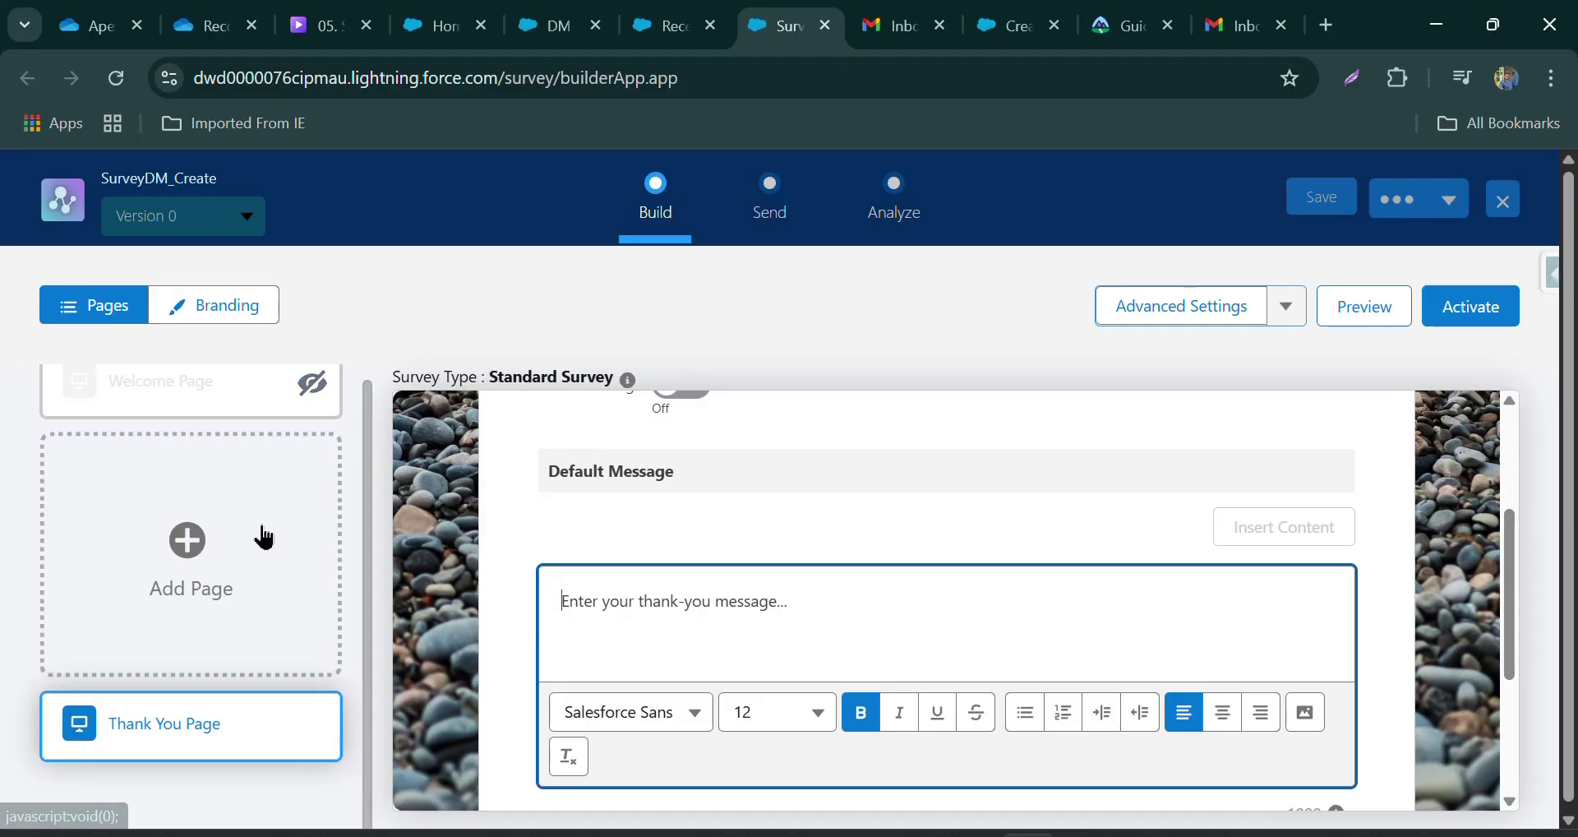
- Add three blank pages to the survey before the Thank You Page
{"action": "left_click", "coordinate": [188, 543]}
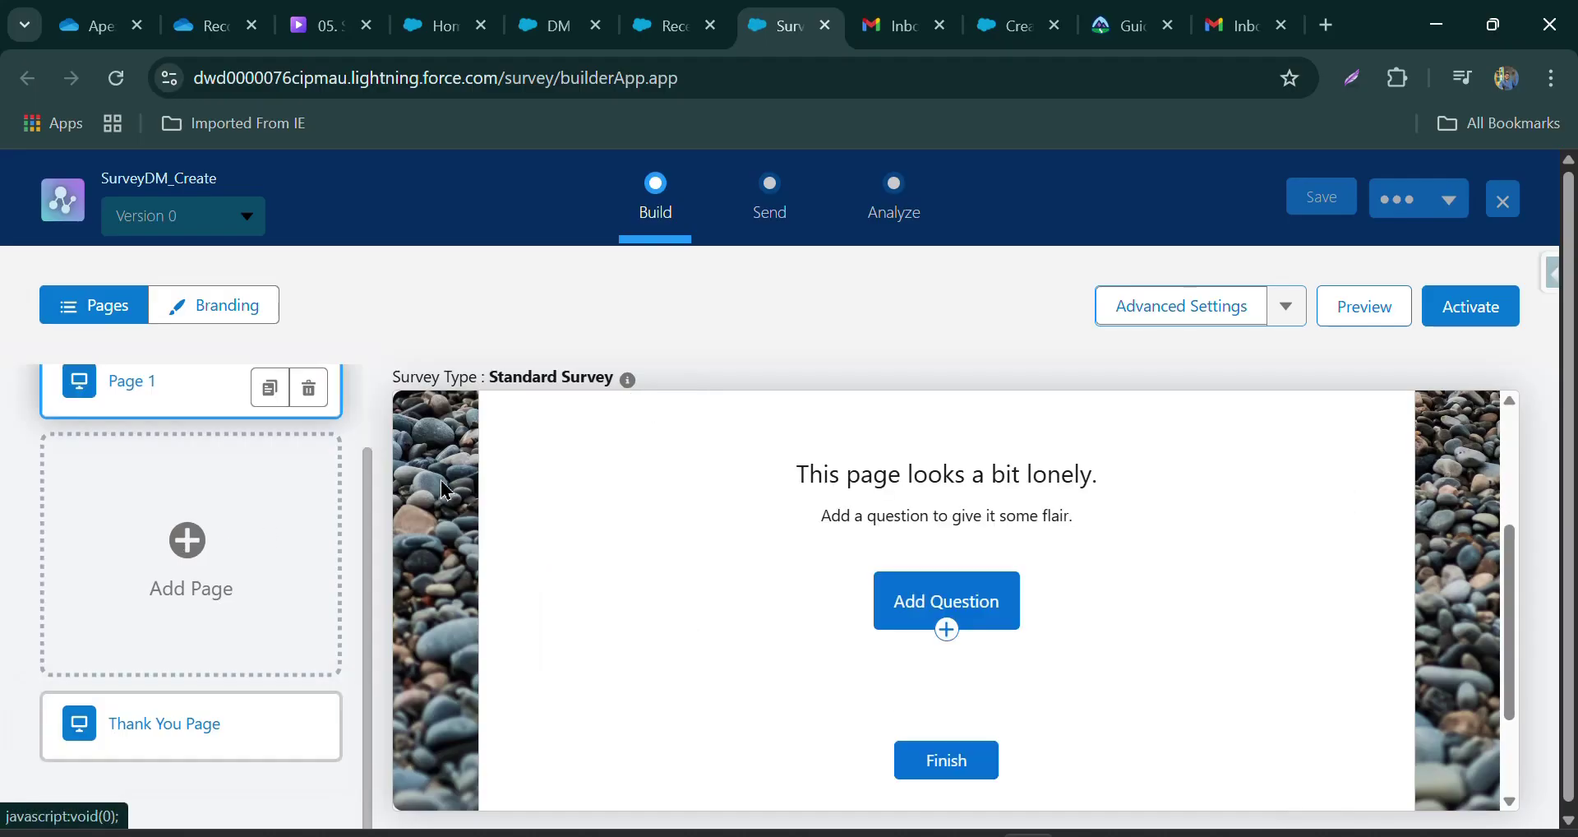
{"action": "left_click", "coordinate": [192, 549]}
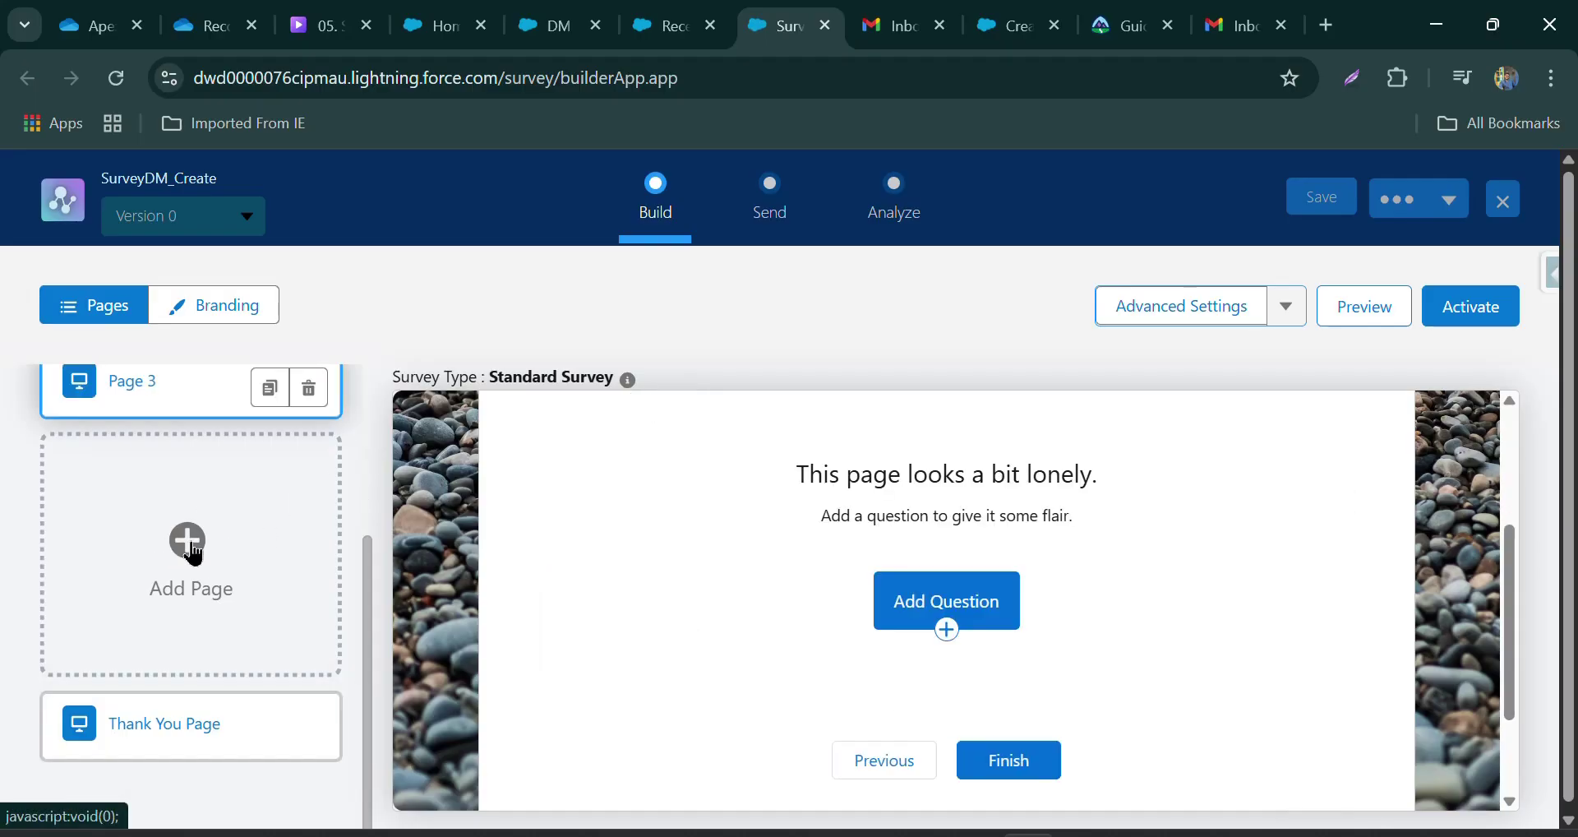
{"action": "scroll", "coordinate": [191, 553], "scroll_direction": "up", "scroll_amount": 3}
- Add a Net Promoter Score question to Page 1 reading "How likely are you to recommend our solar panels to your colleagues and friends?"
{"action": "left_click", "coordinate": [197, 482]}
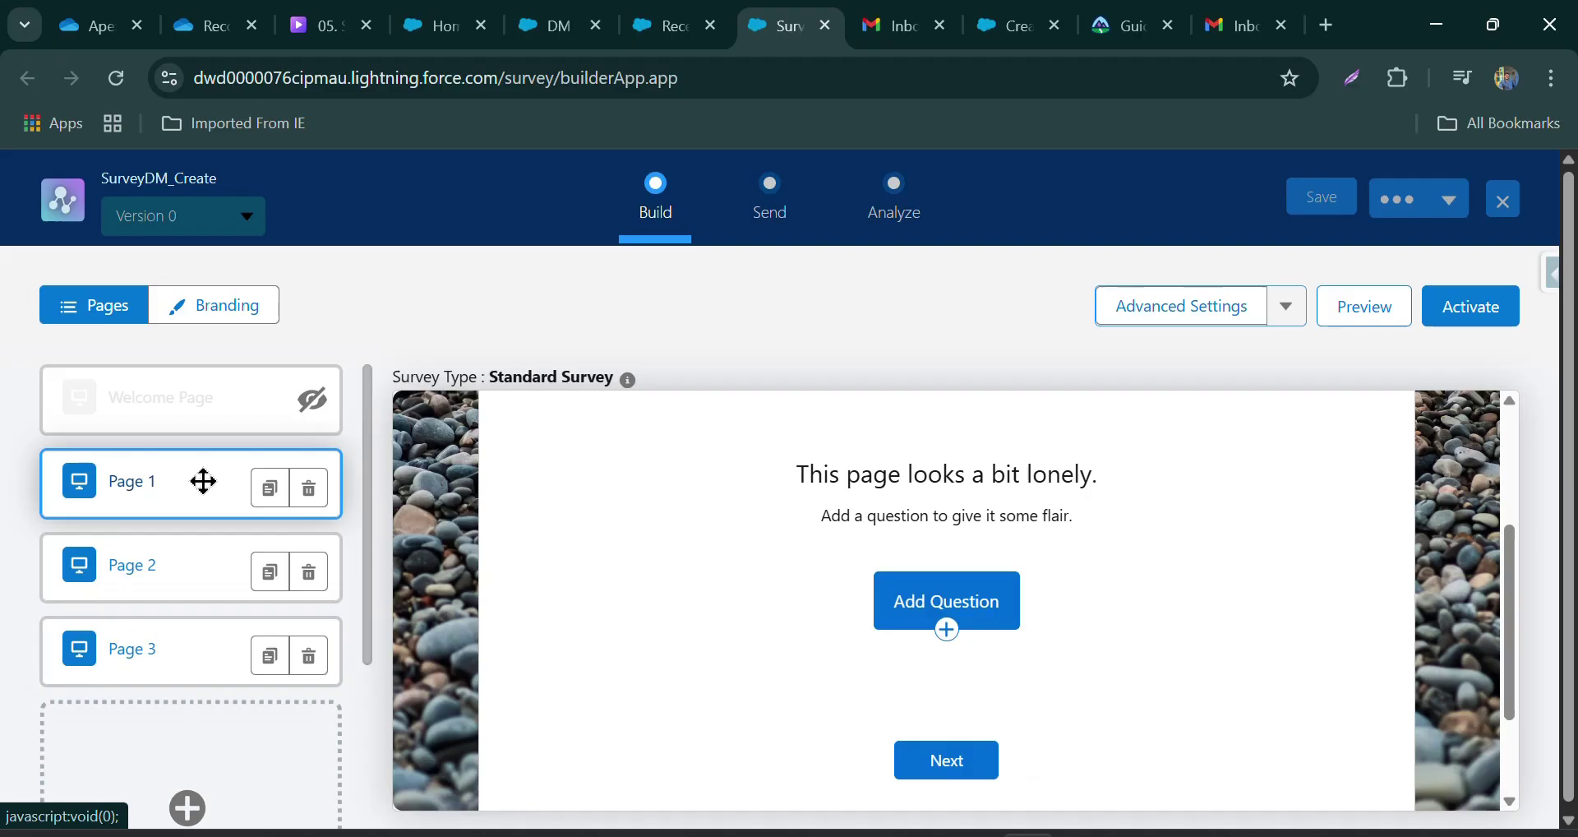
{"action": "left_click", "coordinate": [905, 603]}
{"action": "scroll", "coordinate": [903, 612], "scroll_direction": "down", "scroll_amount": 2}
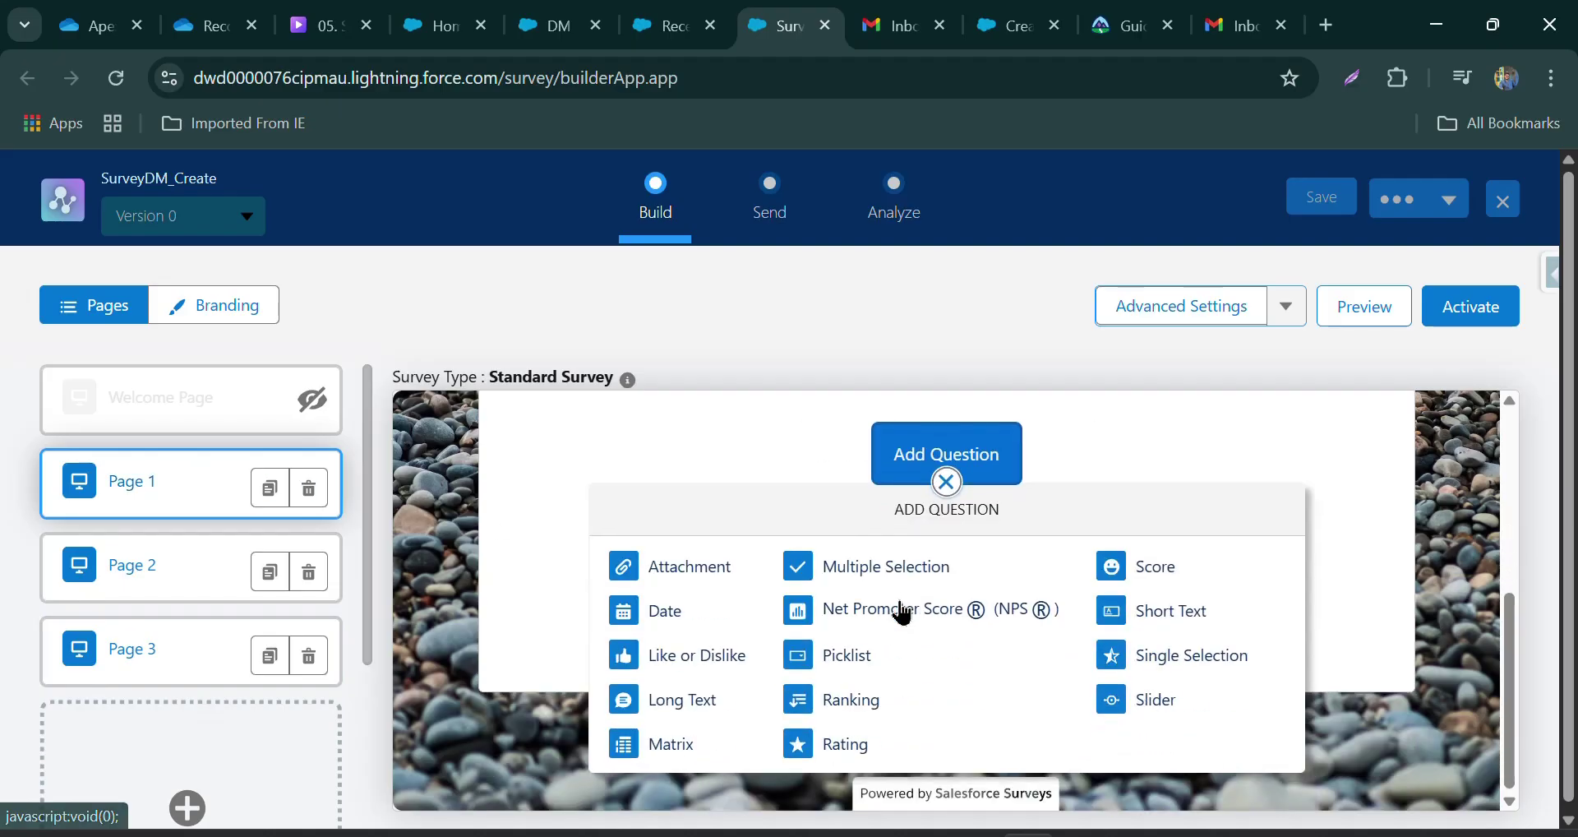
{"action": "left_click", "coordinate": [903, 613]}
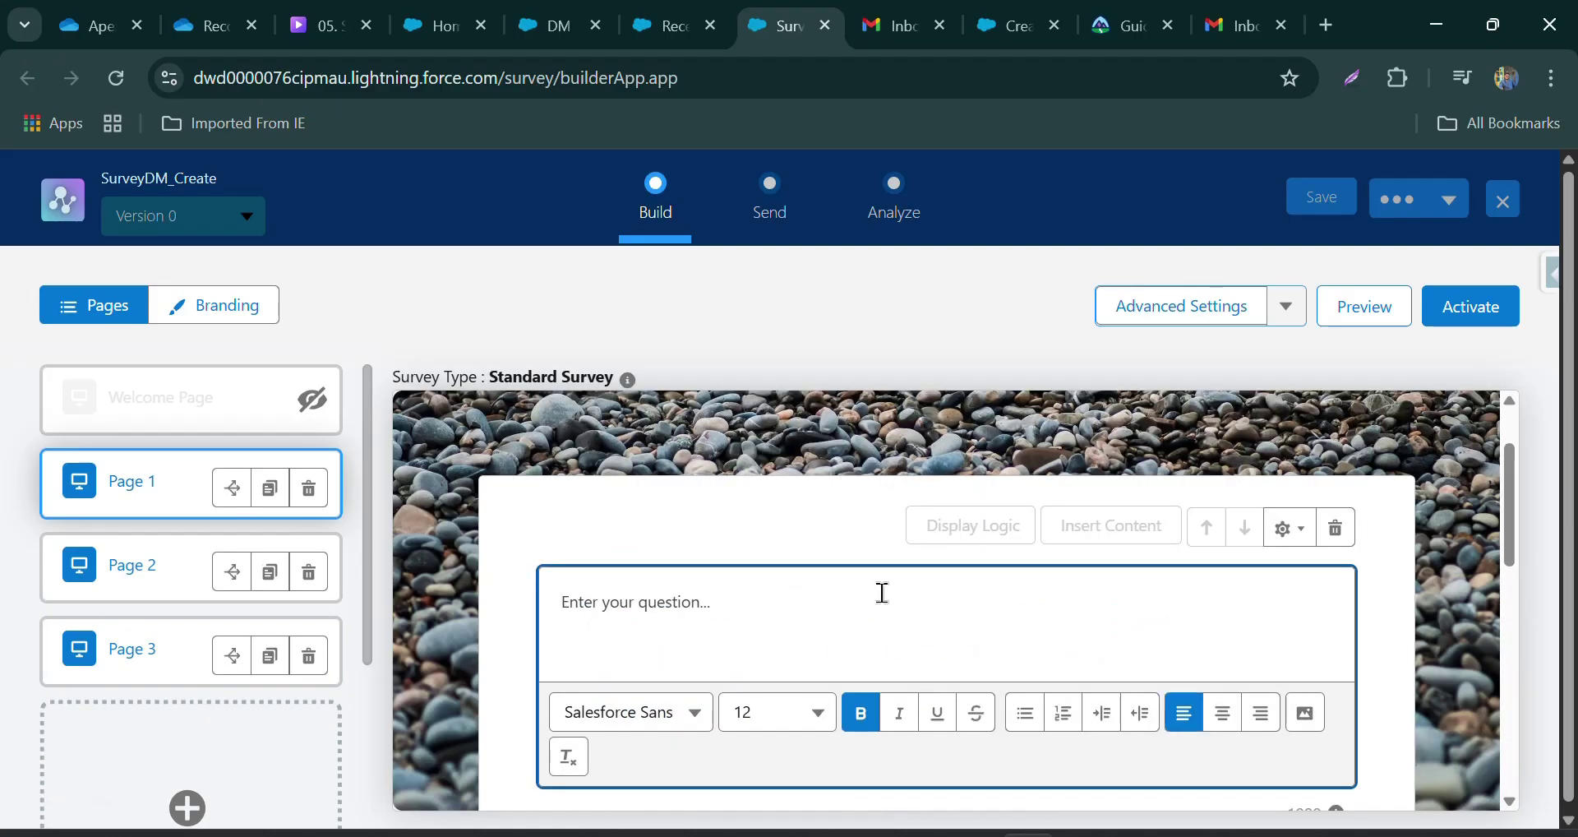
{"action": "key", "text": "super+v"}
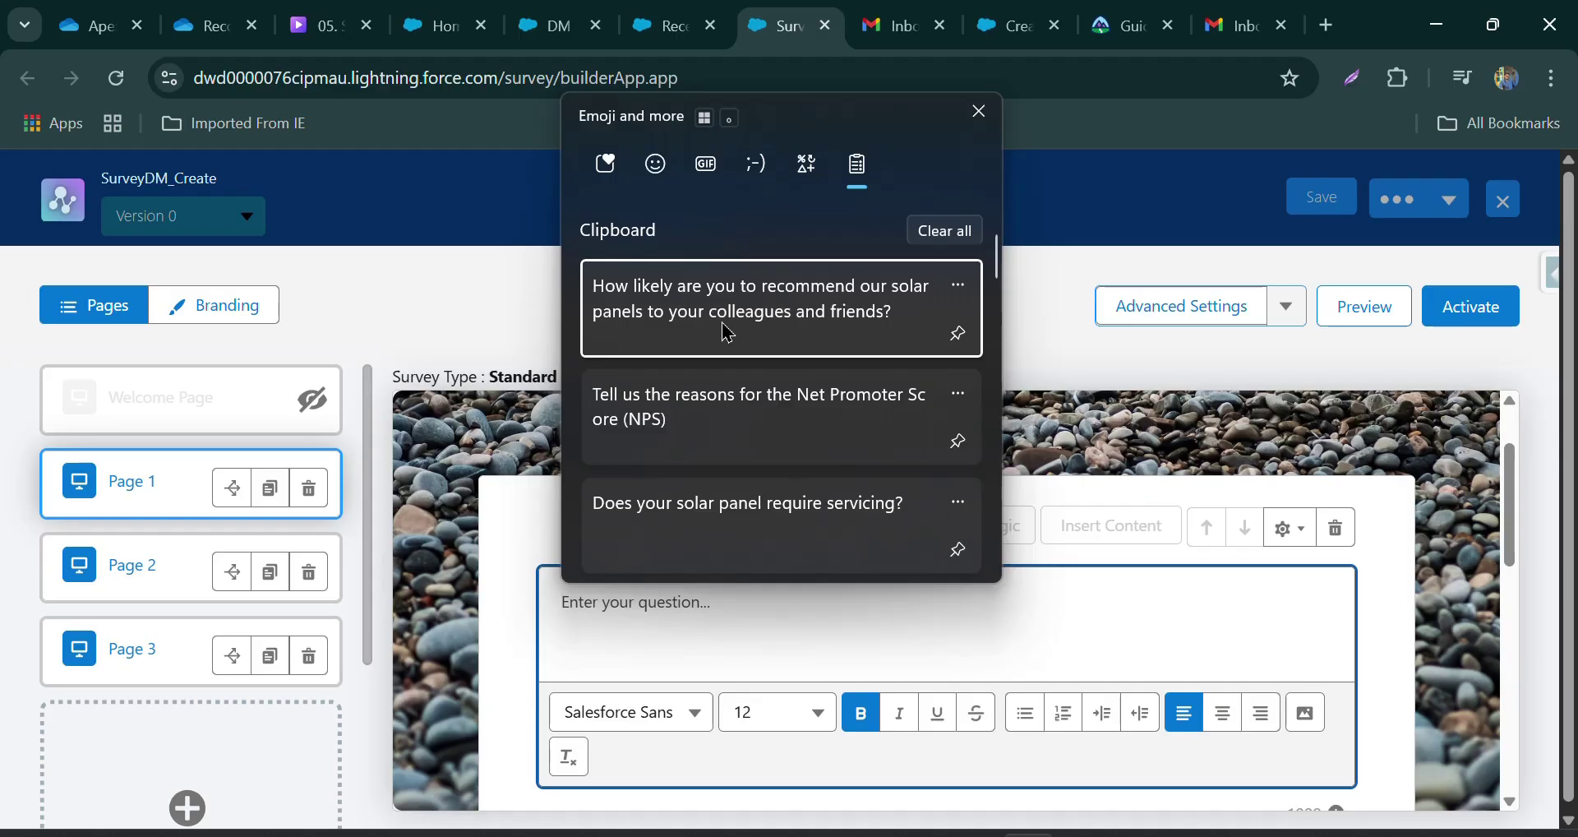
{"action": "left_click", "coordinate": [726, 332]}
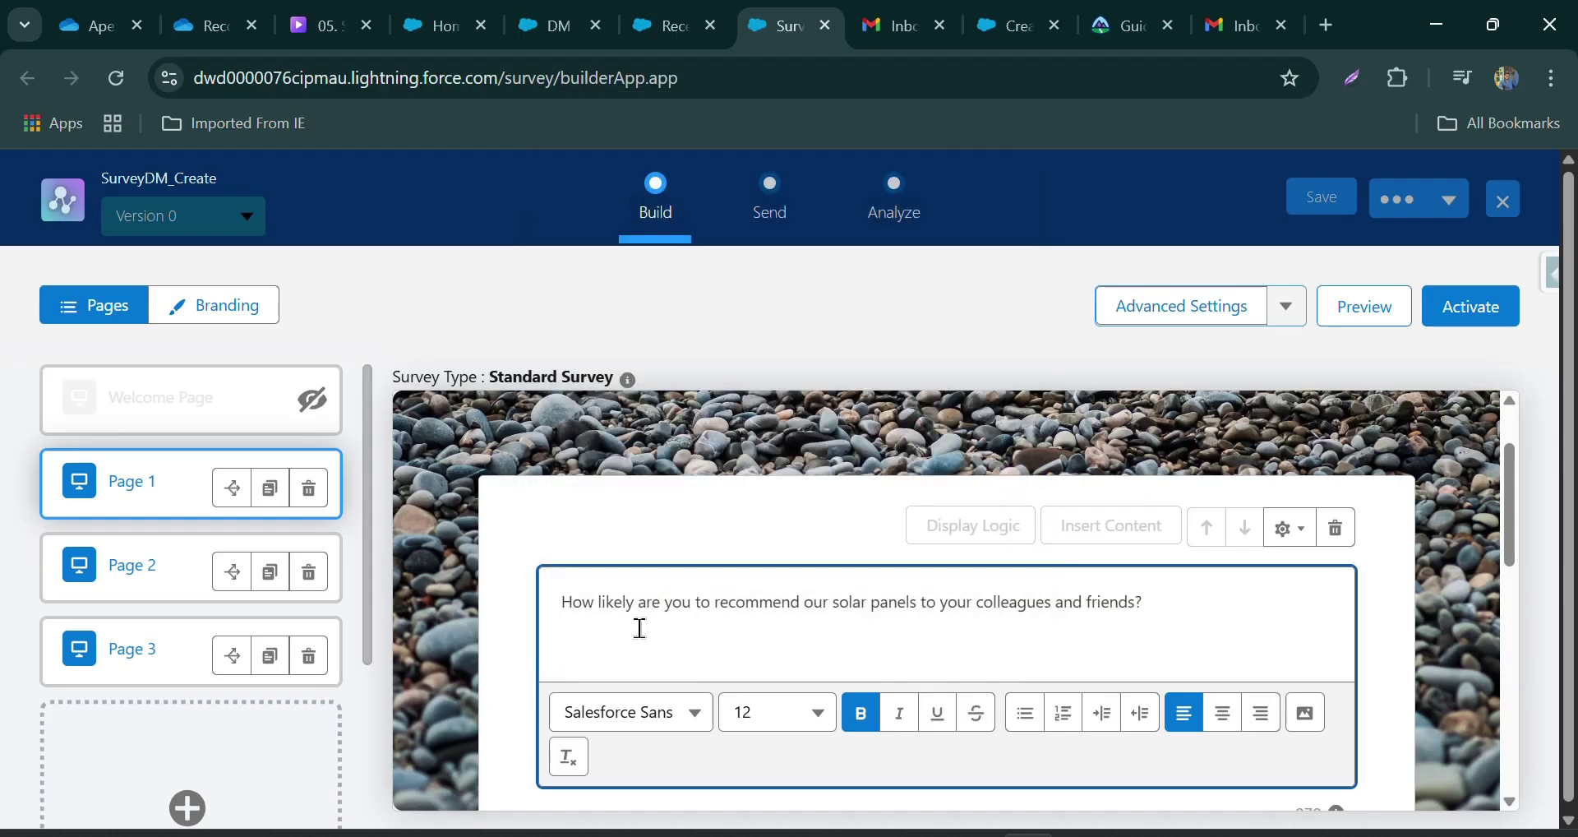
{"action": "scroll", "coordinate": [640, 628], "scroll_direction": "down", "scroll_amount": 1}
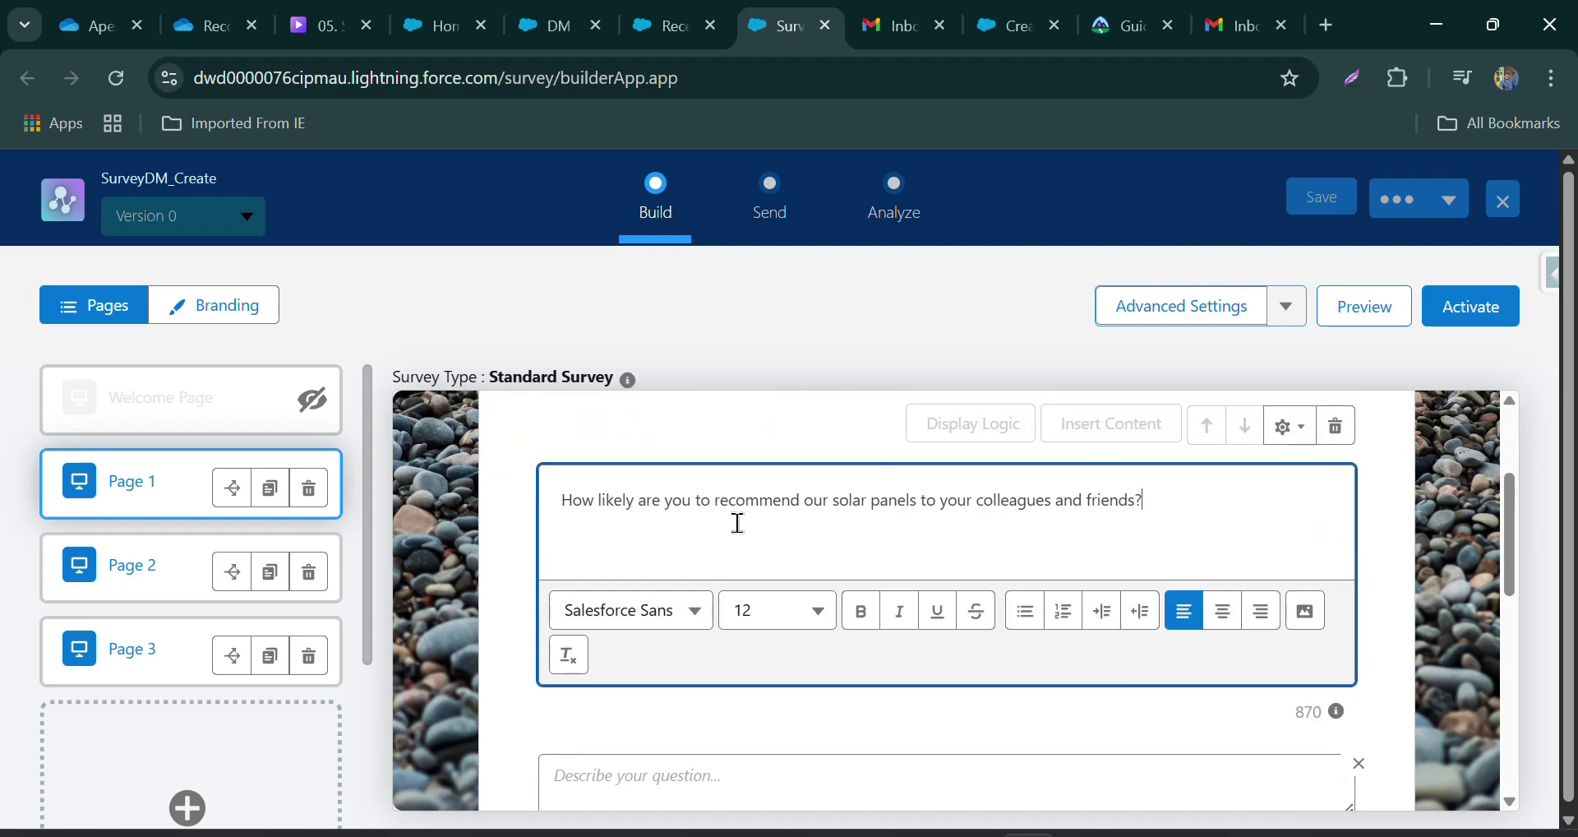
- Add a Short Text question to Page 2 reading "Tell us the reasons for the Net Promoter Score (NPS)", without a trailing blank line
{"action": "left_click", "coordinate": [201, 584]}
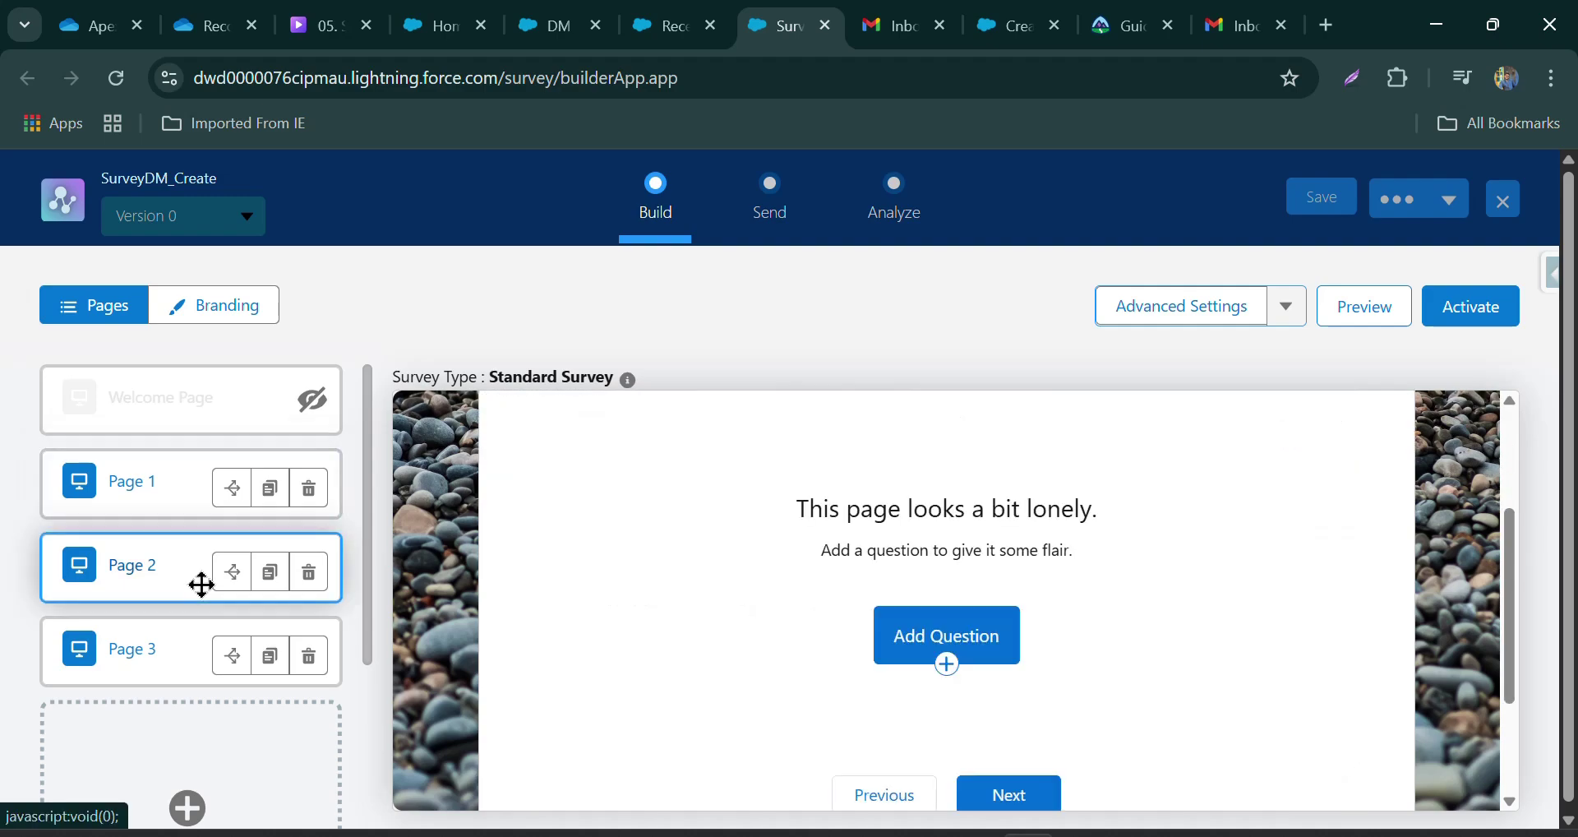
{"action": "left_click", "coordinate": [911, 640]}
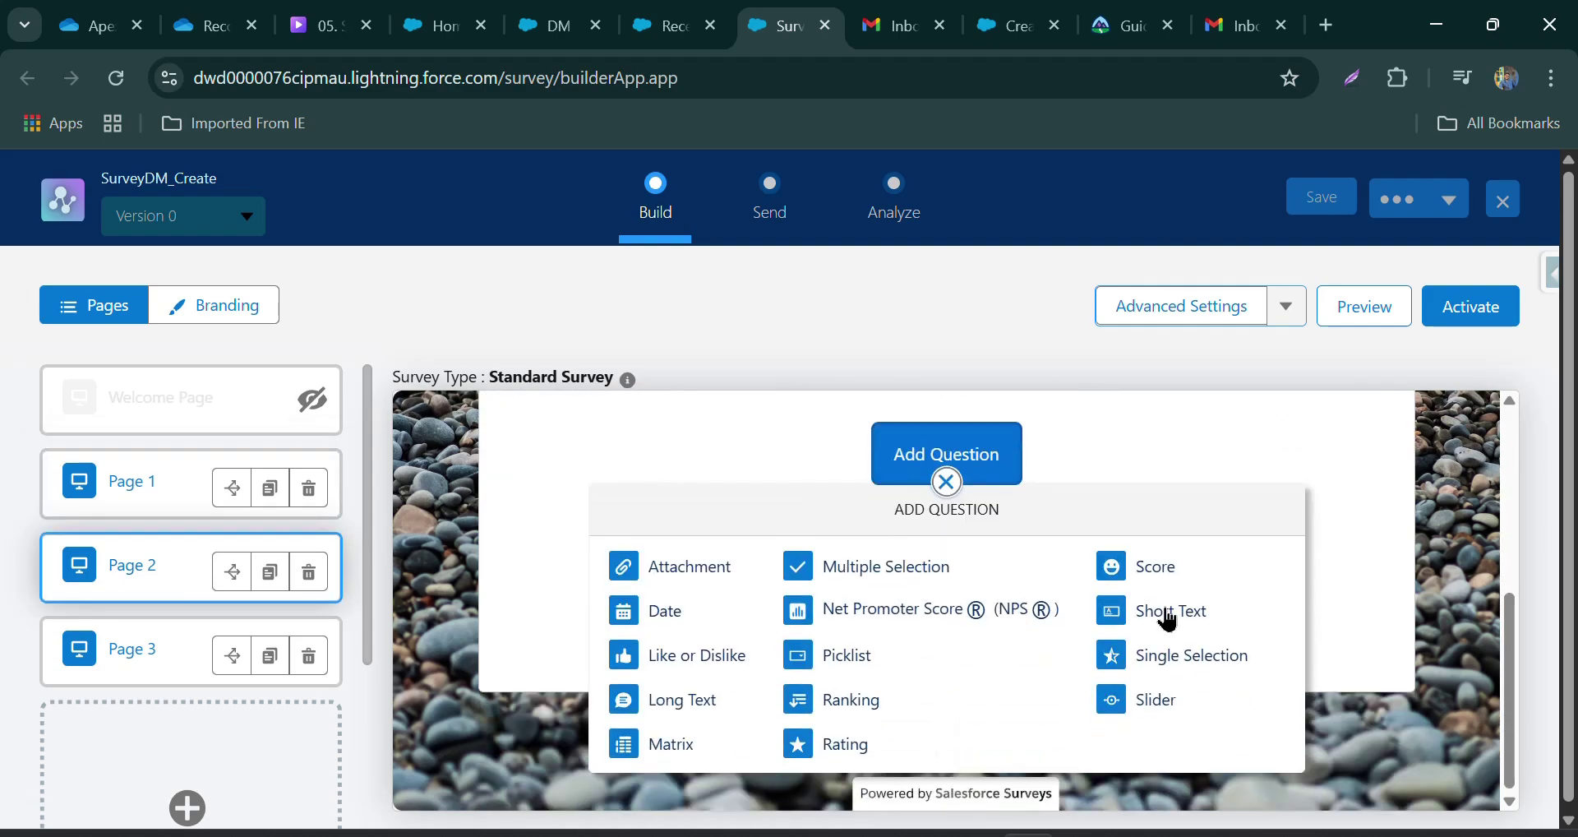
{"action": "left_click", "coordinate": [1122, 615]}
{"action": "key", "text": "super+v"}
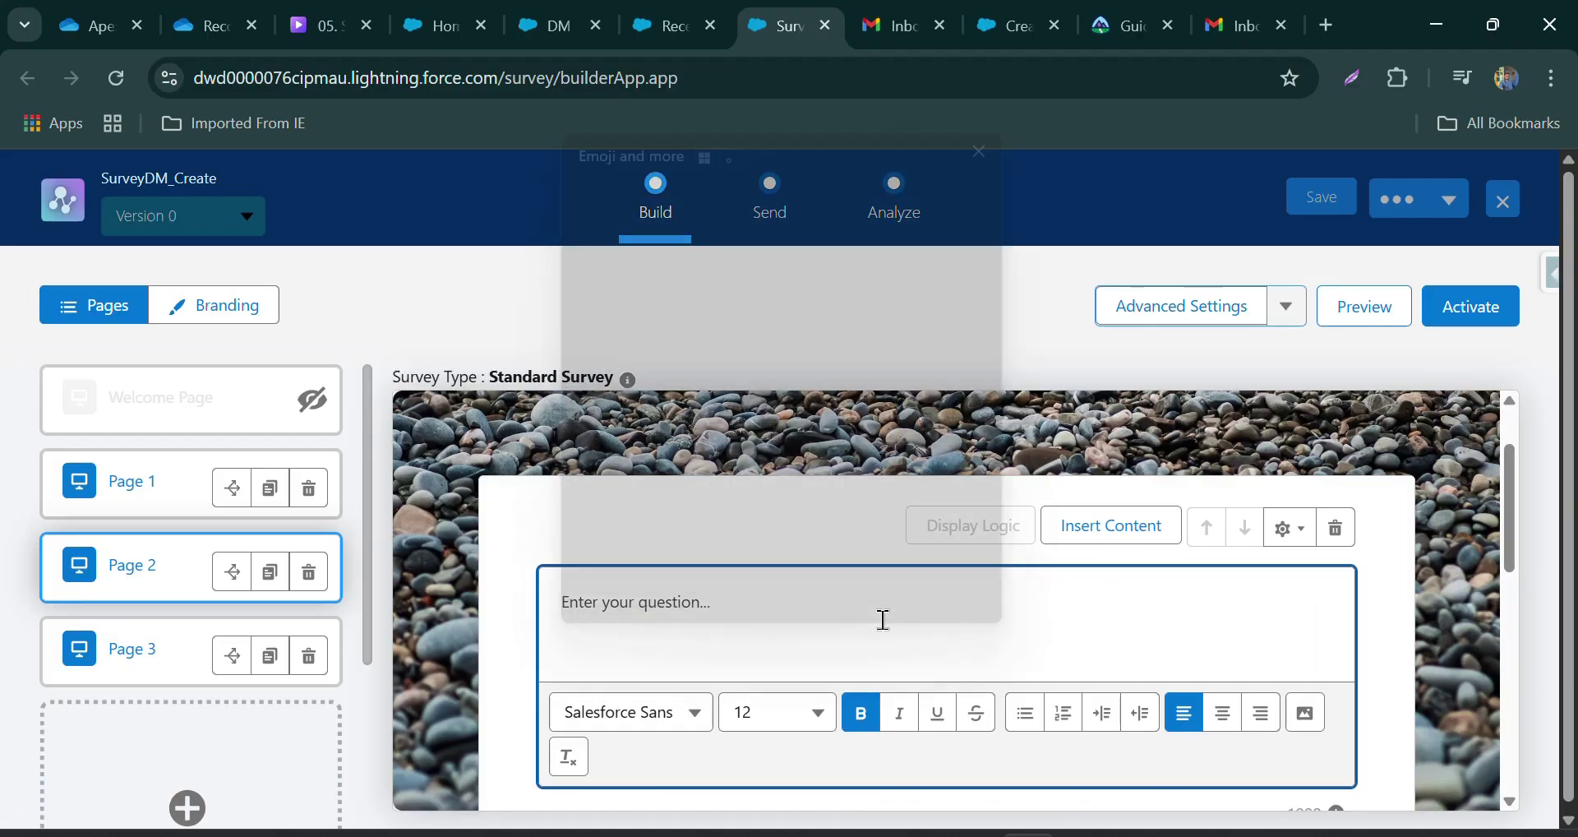
{"action": "left_click", "coordinate": [744, 430]}
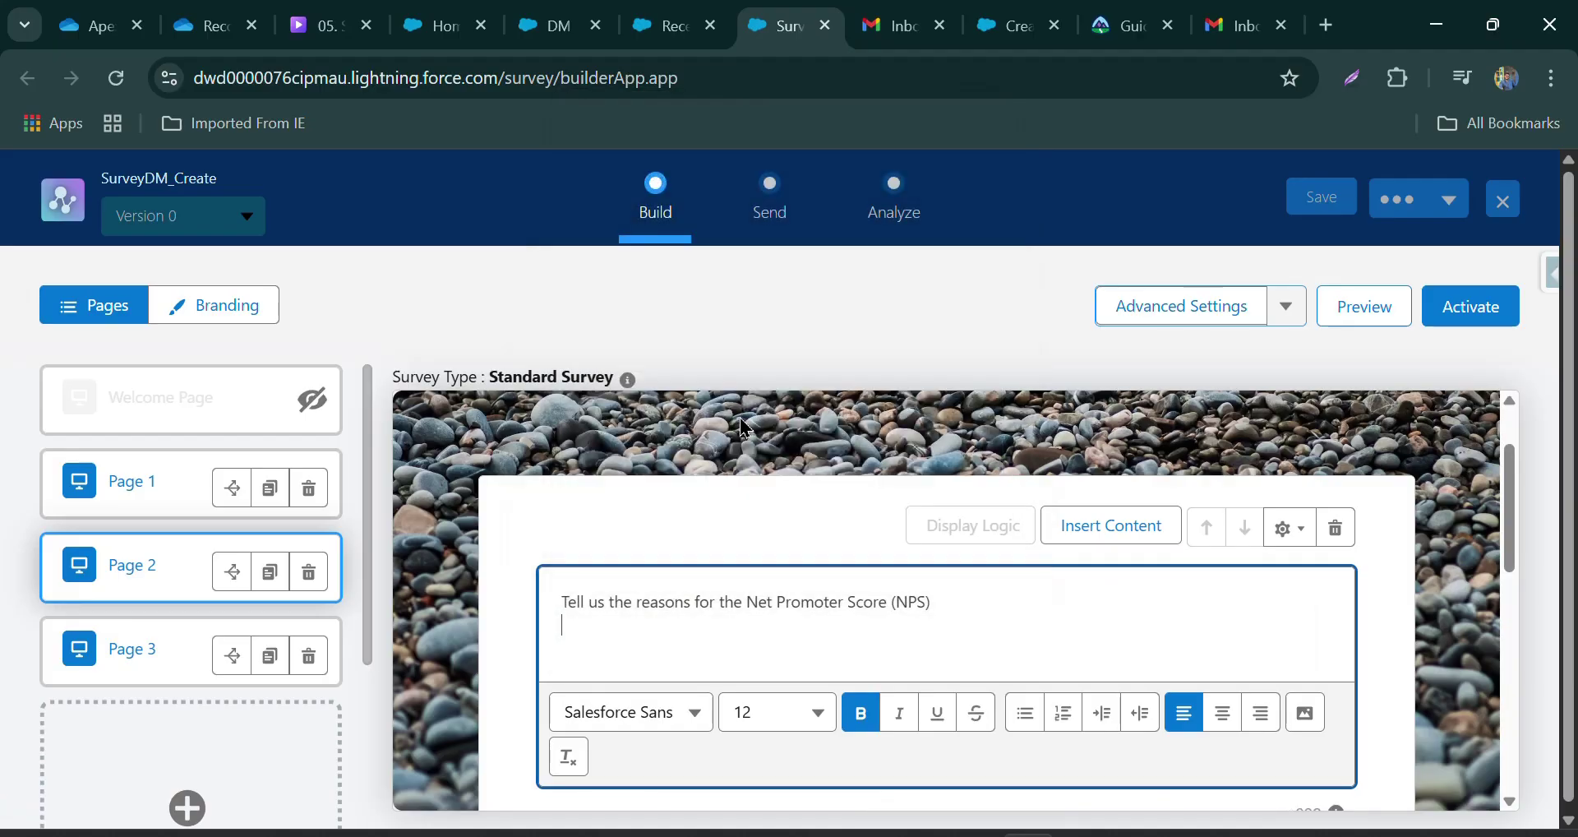
{"action": "key", "text": "BackSpace"}
{"action": "scroll", "coordinate": [971, 620], "scroll_direction": "down", "scroll_amount": 2}
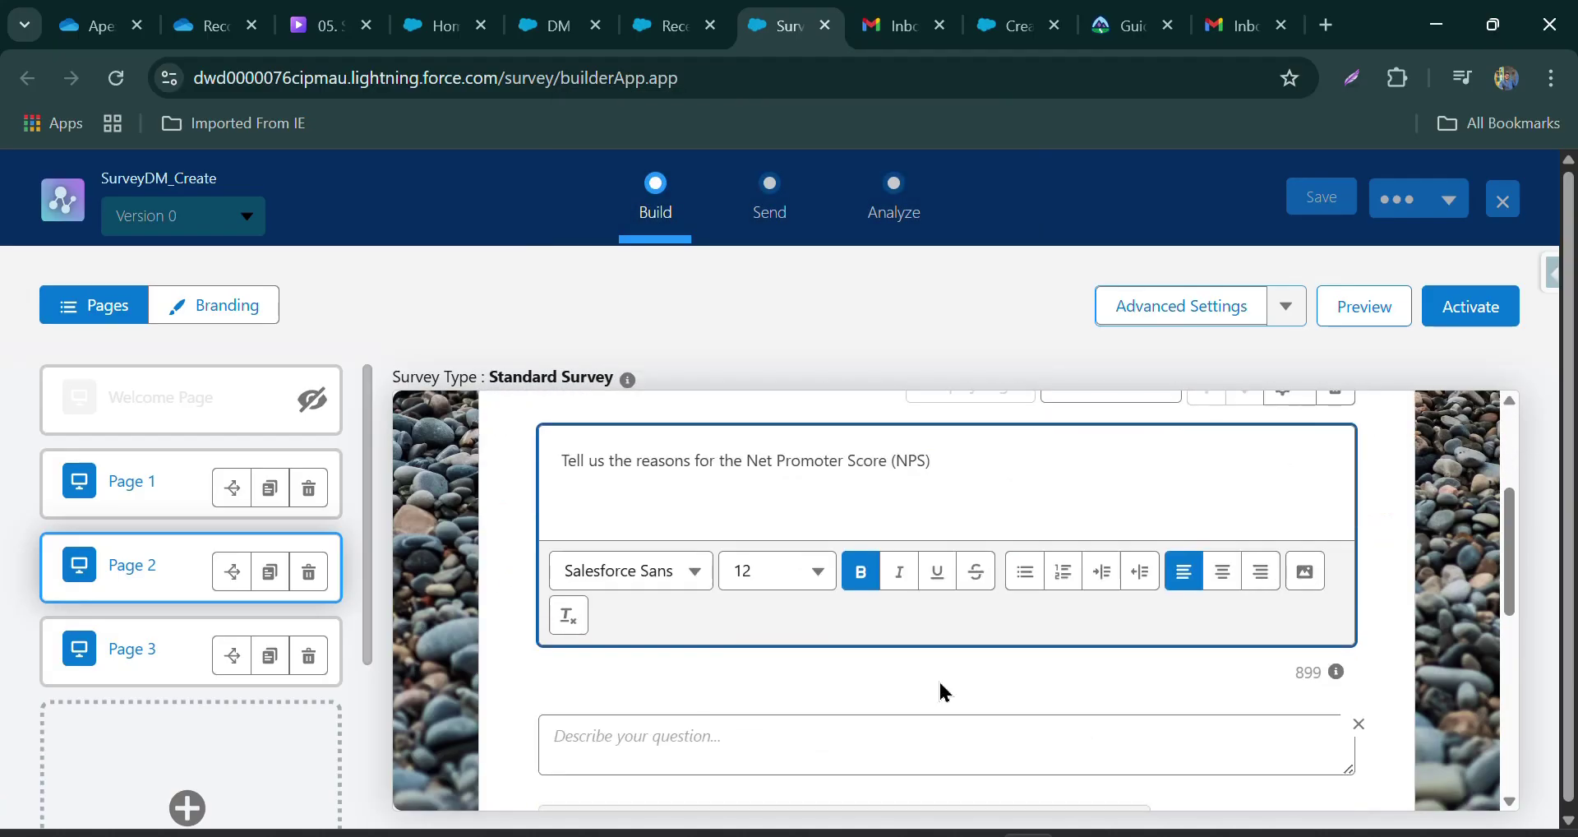
- Add a Picklist question to Page 3 reading "Does your solar panel require servicing?"
{"action": "left_click", "coordinate": [120, 641]}
{"action": "left_click", "coordinate": [905, 594]}
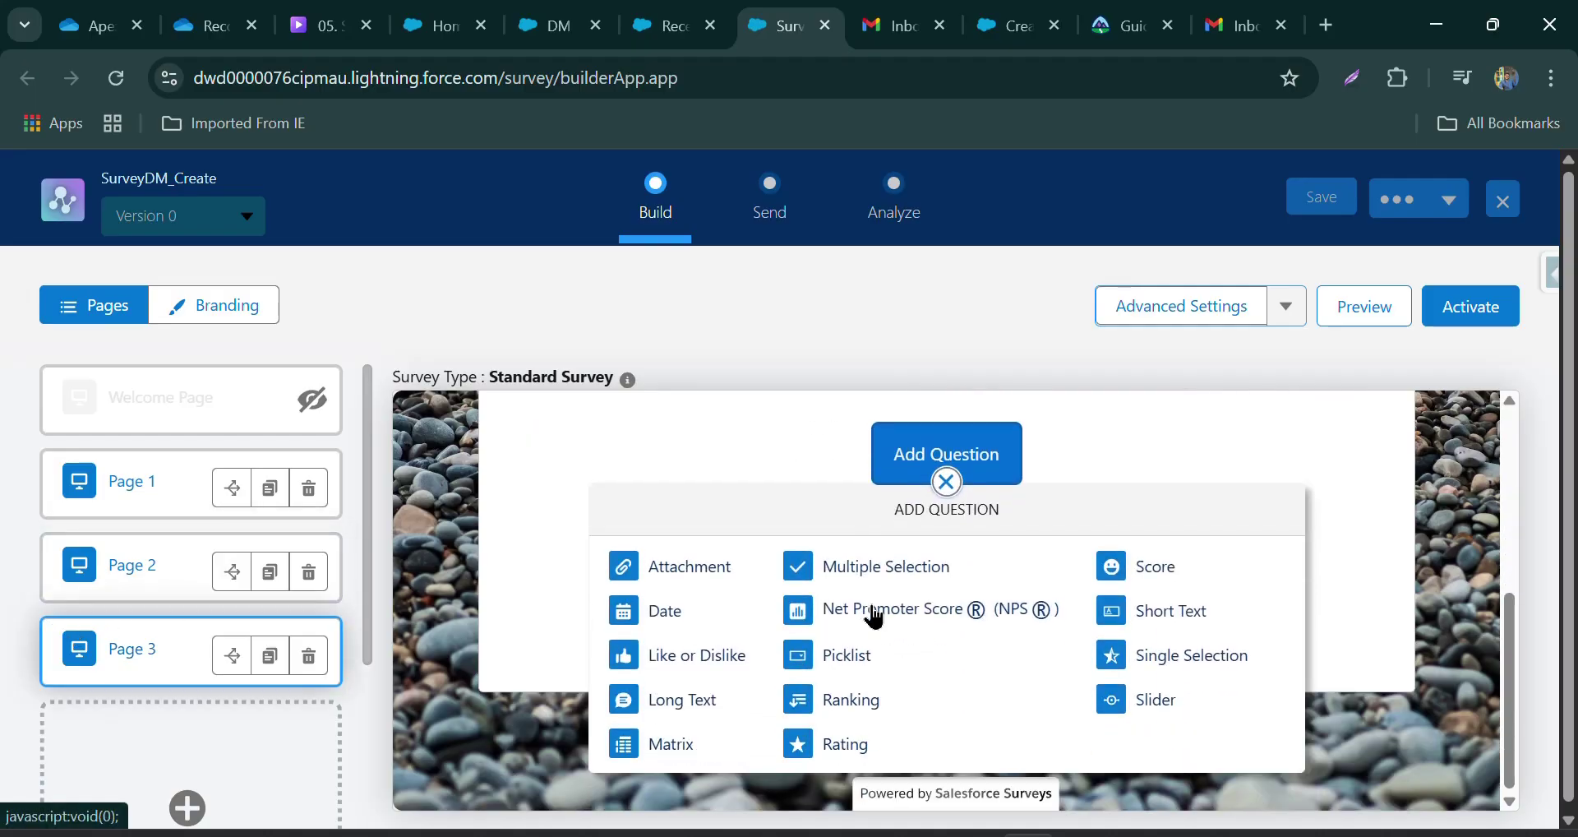
{"action": "left_click", "coordinate": [834, 657]}
{"action": "key", "text": "super+v"}
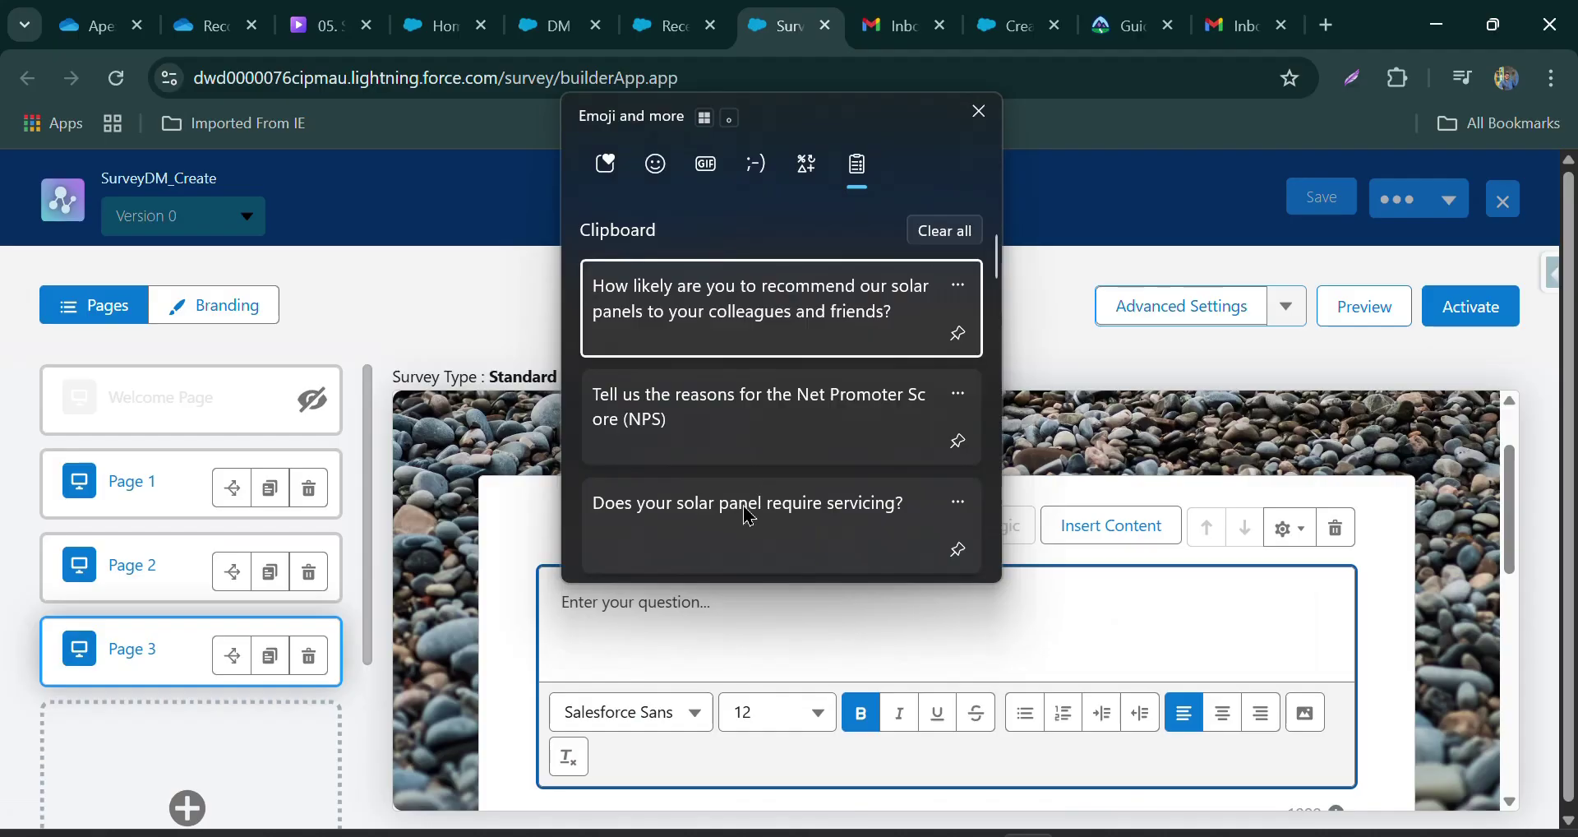
{"action": "left_click", "coordinate": [744, 516]}
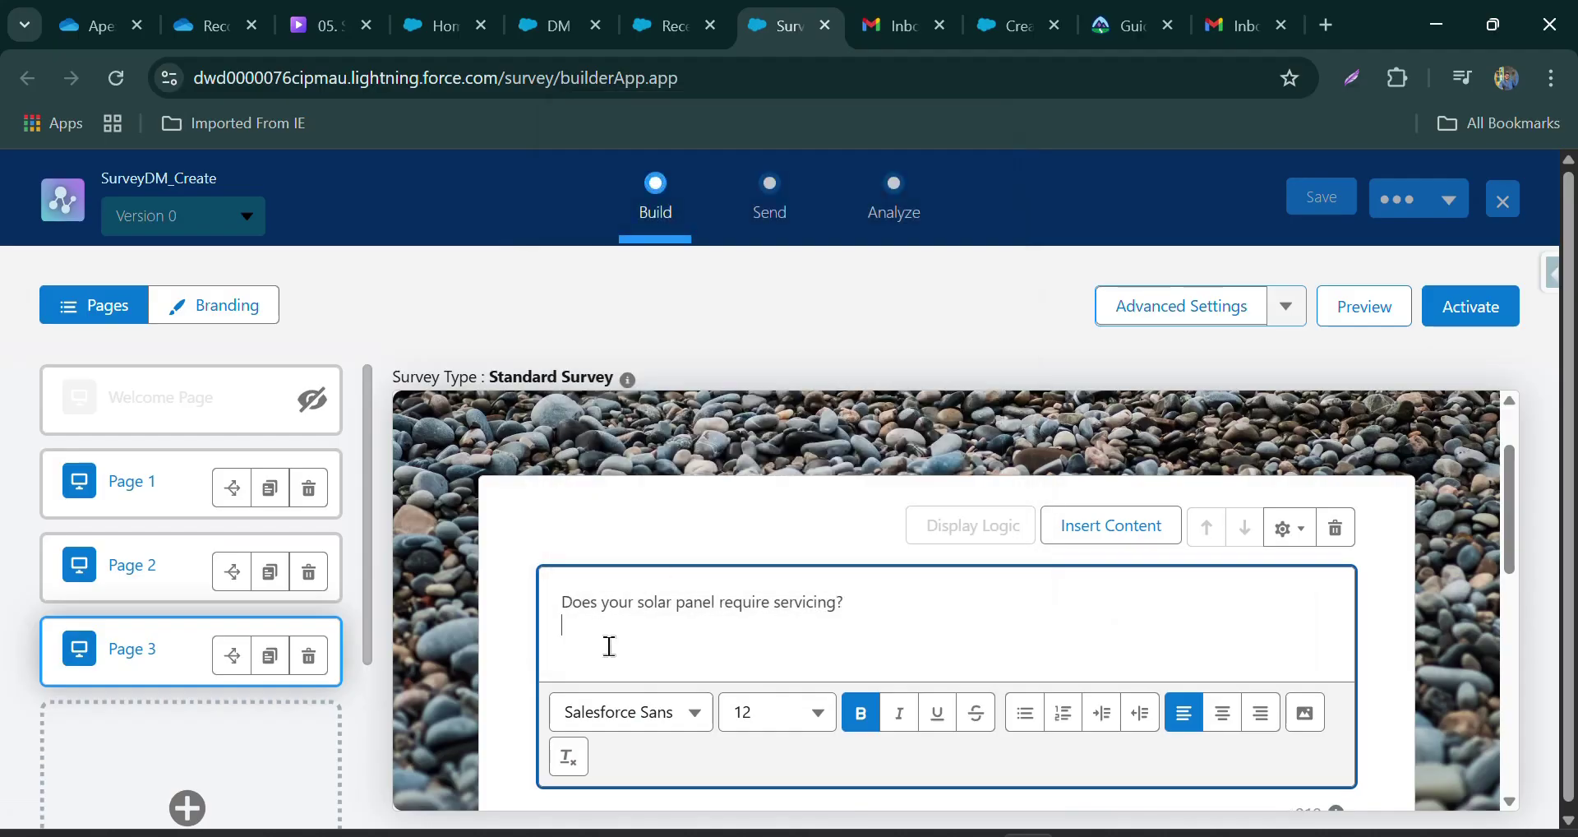
- Give the servicing picklist question the two choices YES and NO
{"action": "scroll", "coordinate": [743, 648], "scroll_direction": "down", "scroll_amount": 3}
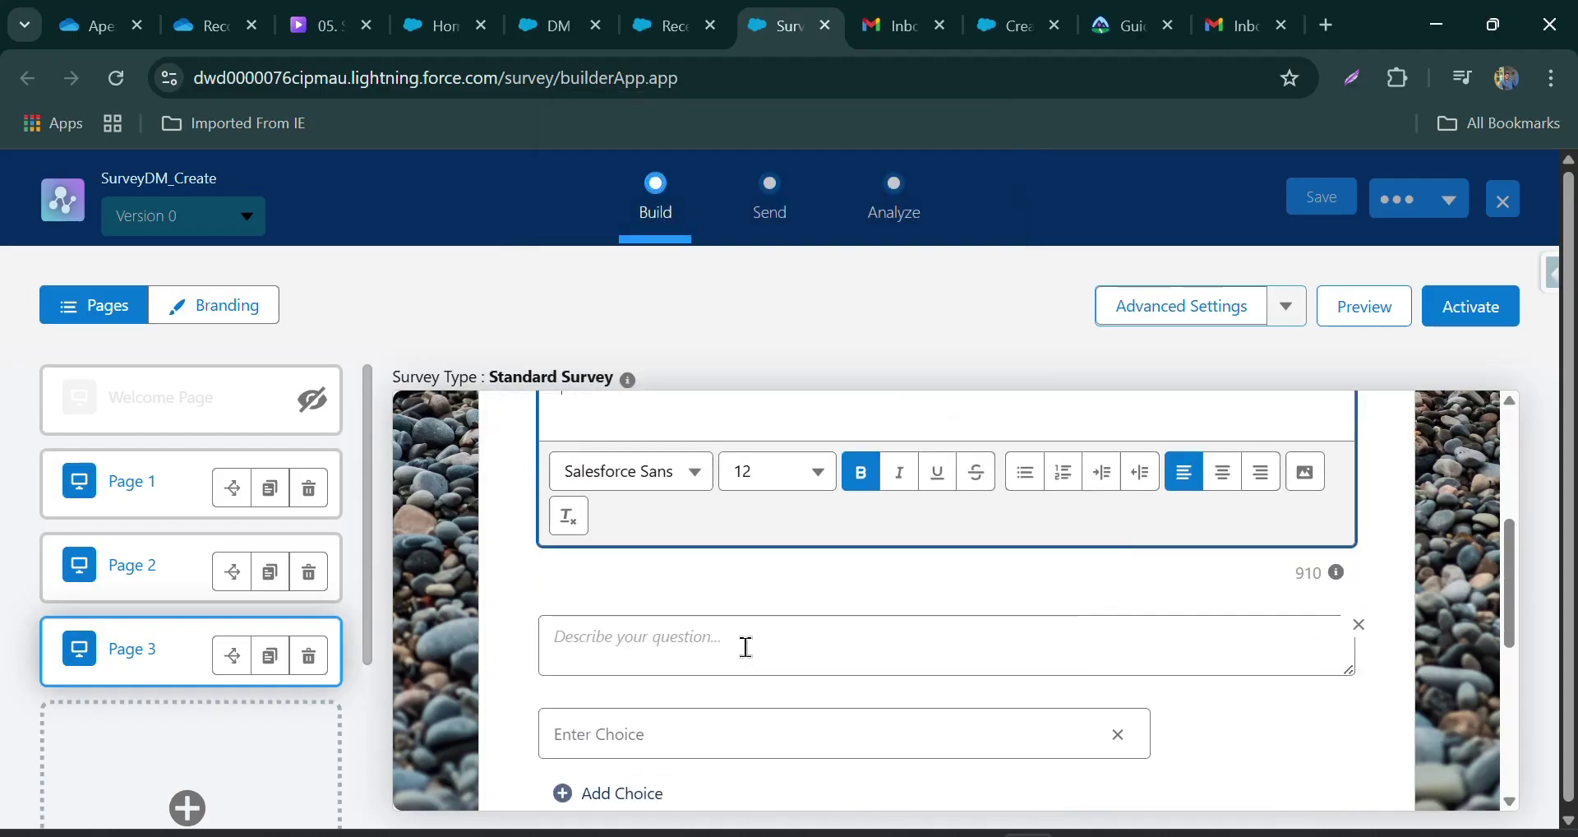
{"action": "scroll", "coordinate": [743, 648], "scroll_direction": "down", "scroll_amount": 3}
{"action": "left_click", "coordinate": [738, 475]}
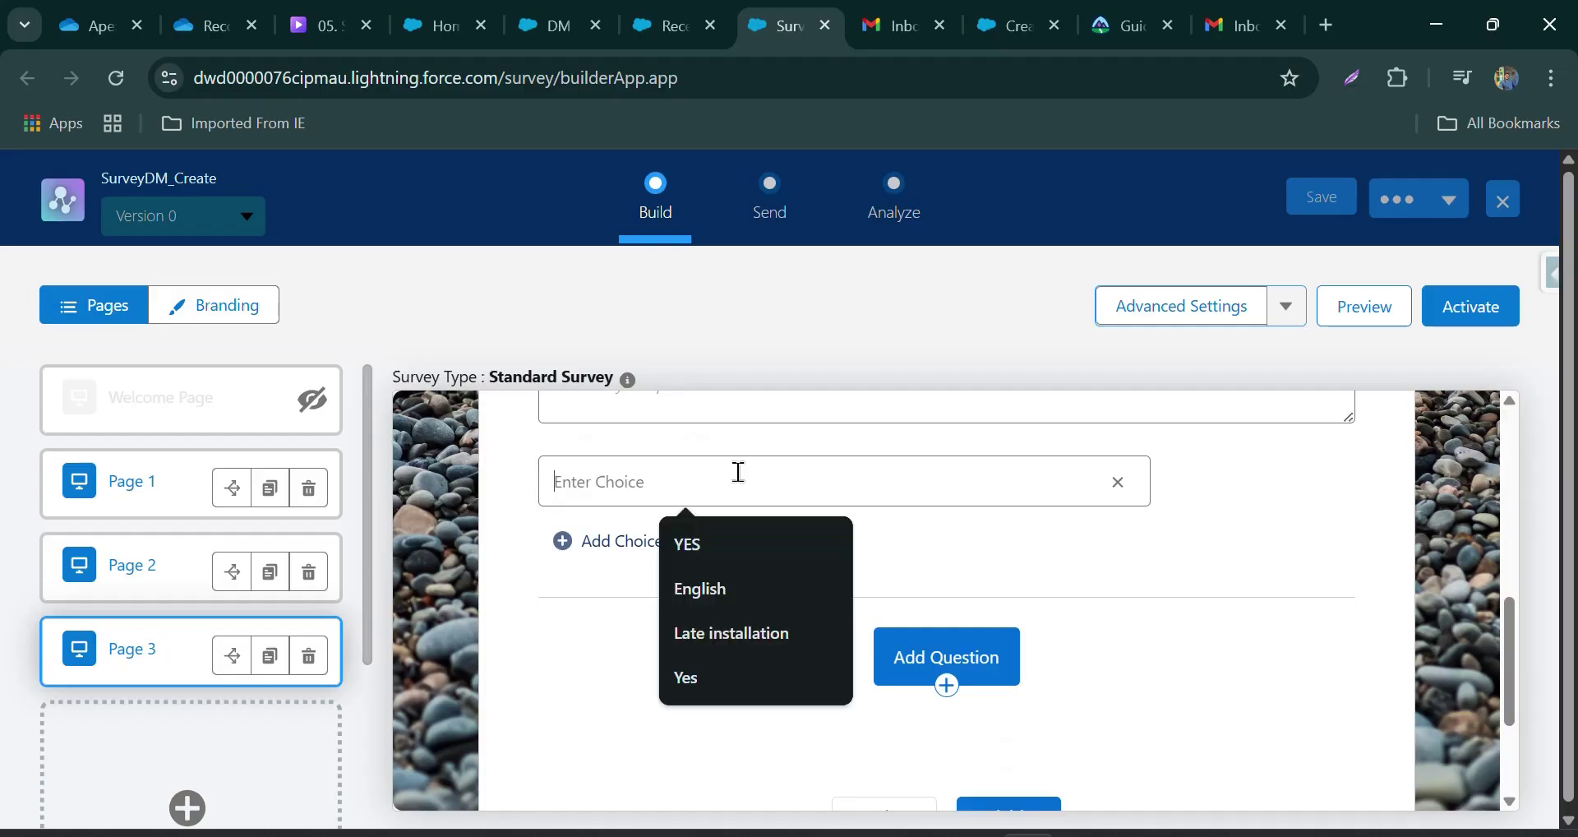
{"action": "left_click", "coordinate": [712, 547]}
{"action": "left_click", "coordinate": [654, 550]}
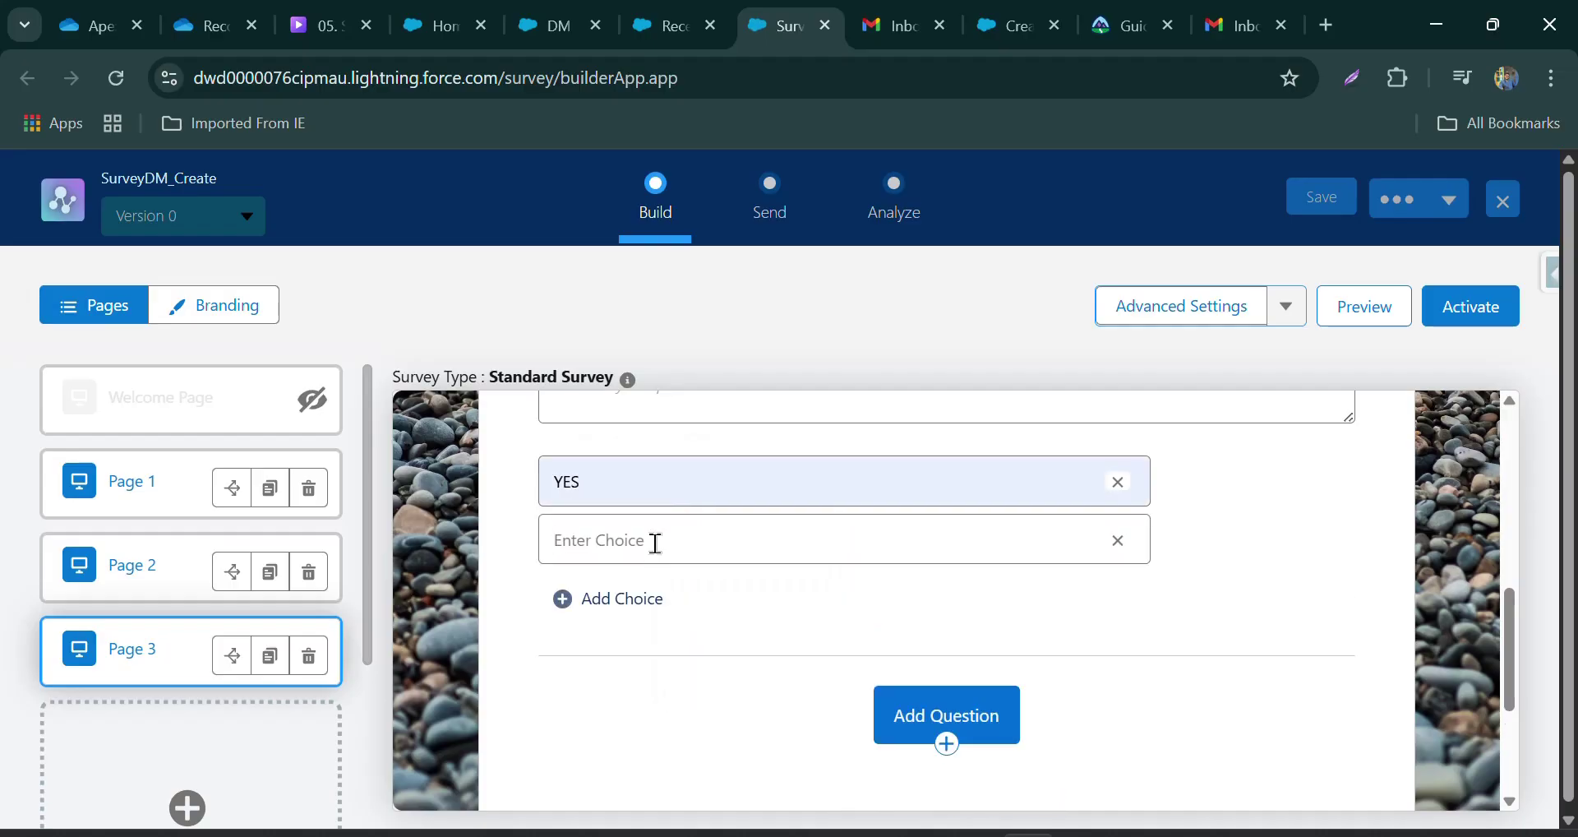
{"action": "left_click", "coordinate": [656, 547]}
{"action": "type", "text": "NO"}
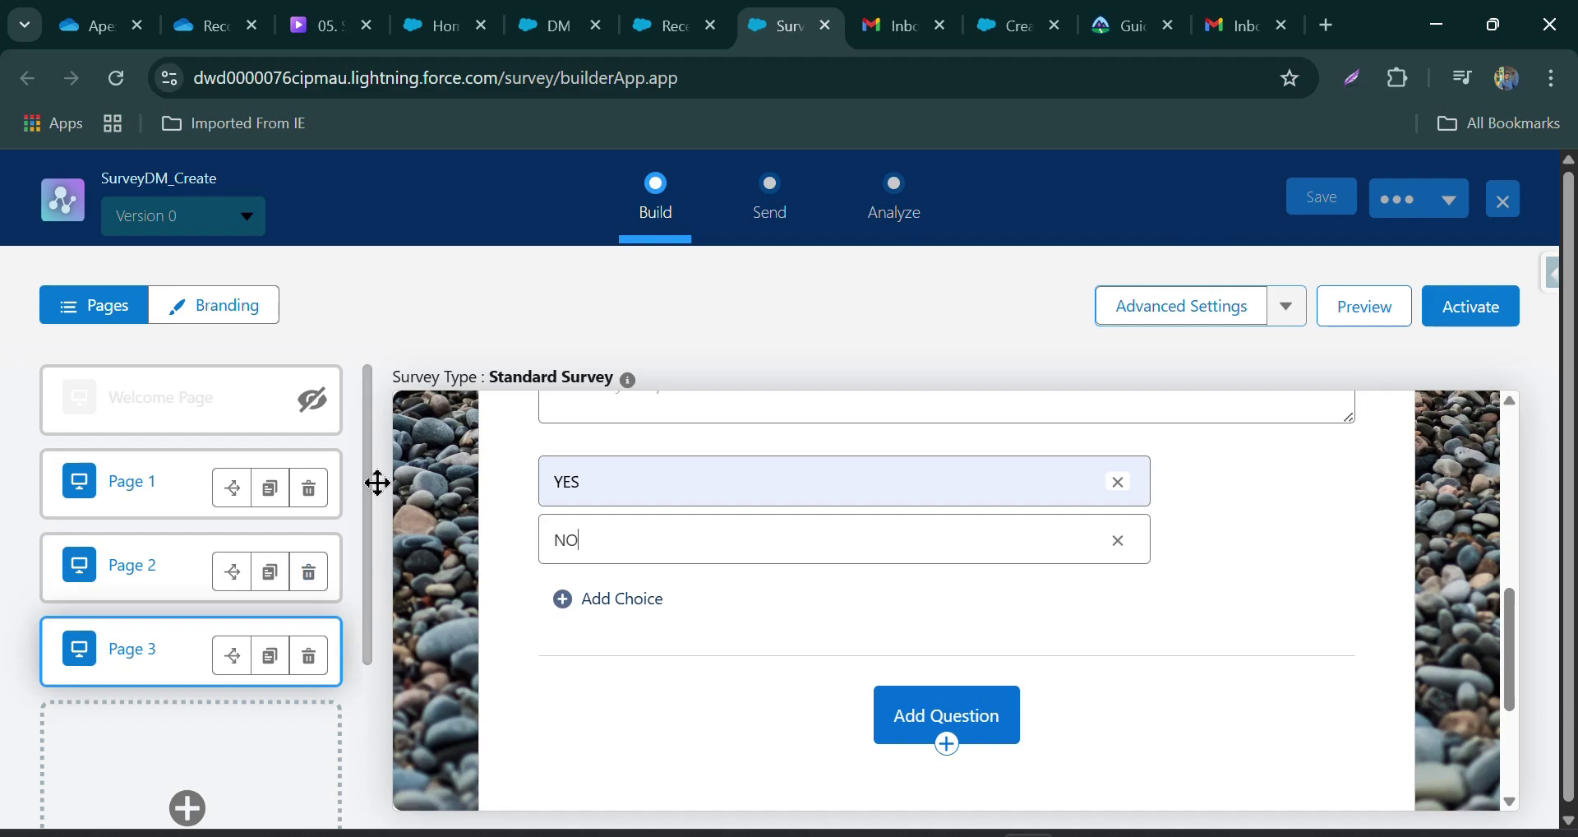
- Enter "Thank you" as the default message on the Thank You Page and save the survey
{"action": "left_click", "coordinate": [1320, 197]}
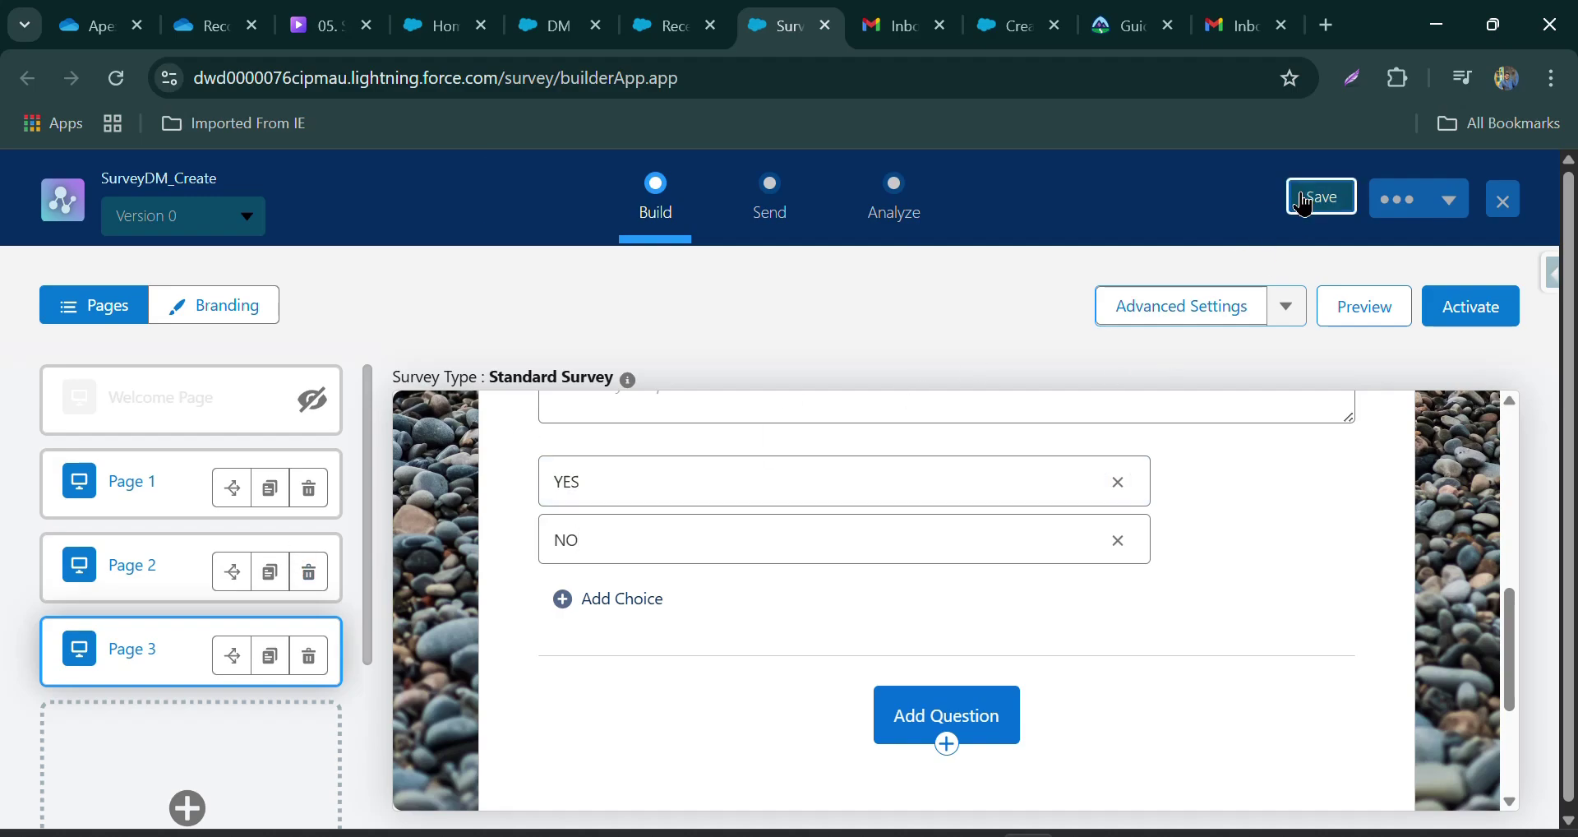
{"action": "scroll", "coordinate": [211, 564], "scroll_direction": "down", "scroll_amount": 3}
{"action": "left_click", "coordinate": [159, 711]}
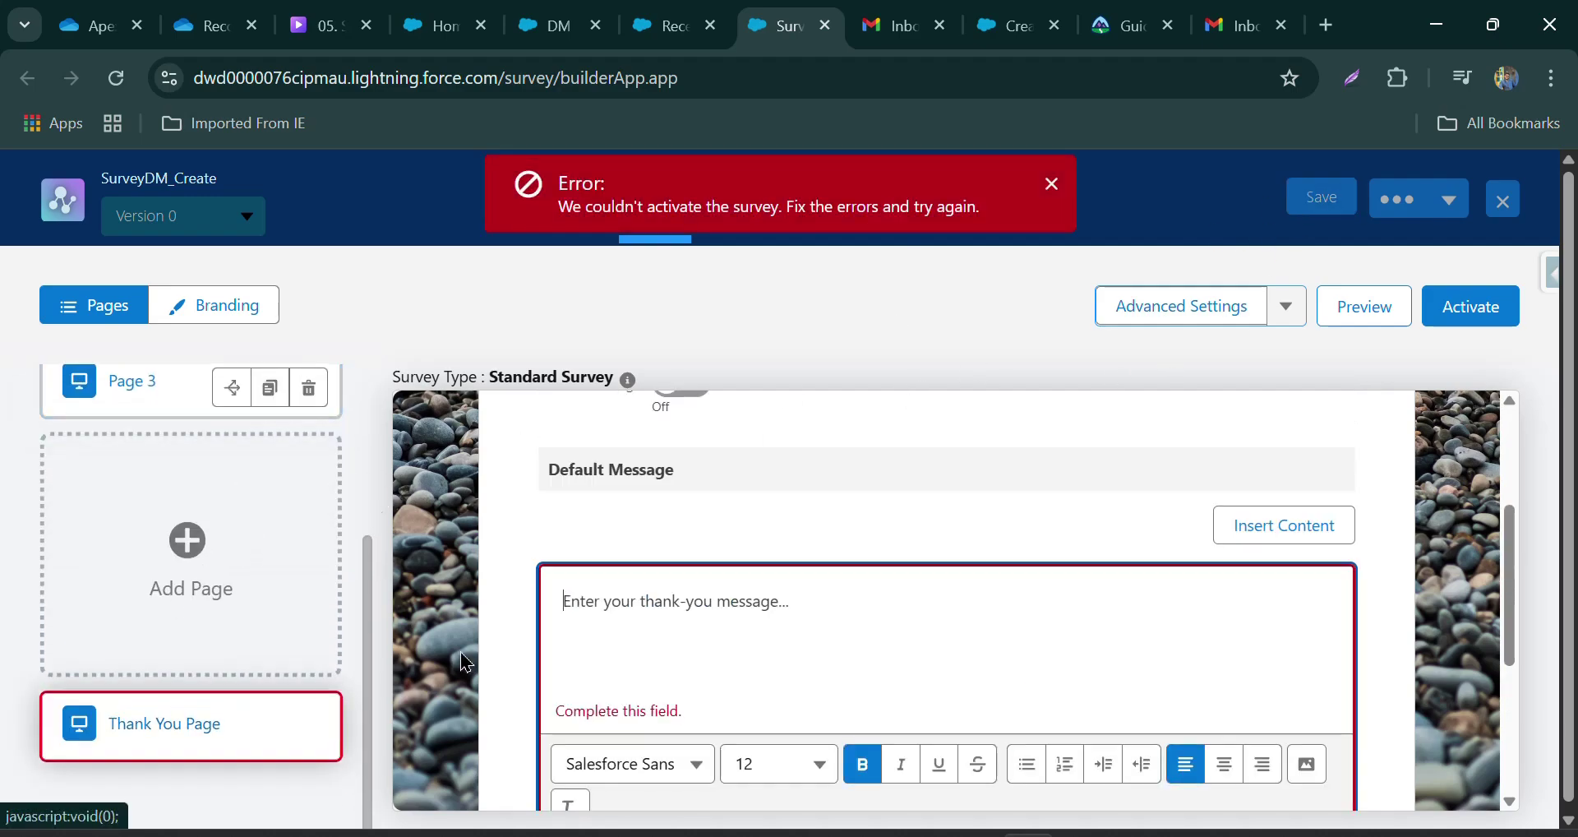
{"action": "type", "text": "Thank you"}
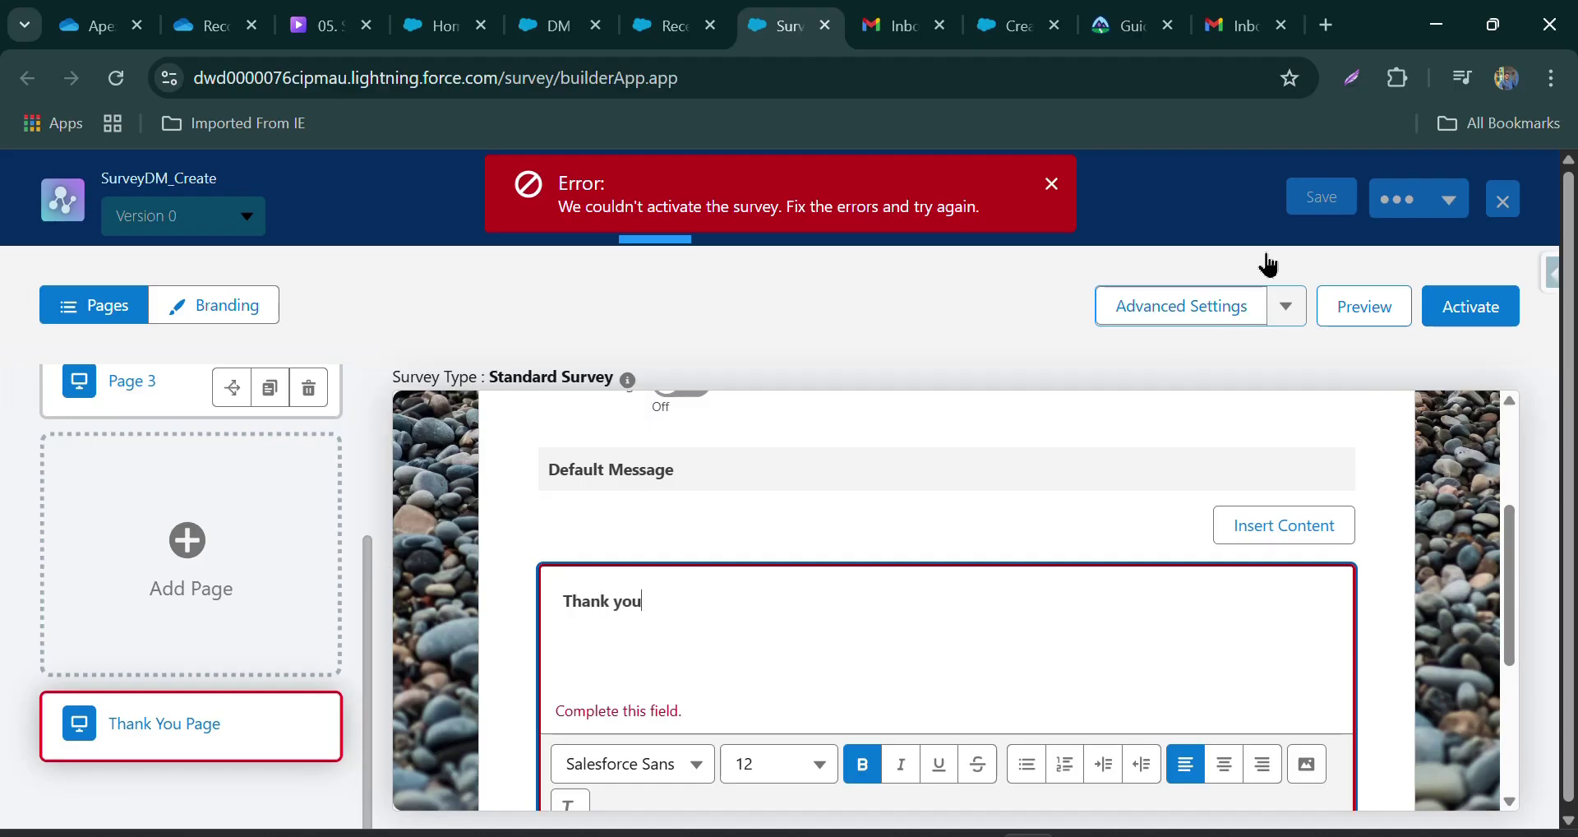
{"action": "left_click", "coordinate": [1314, 202]}
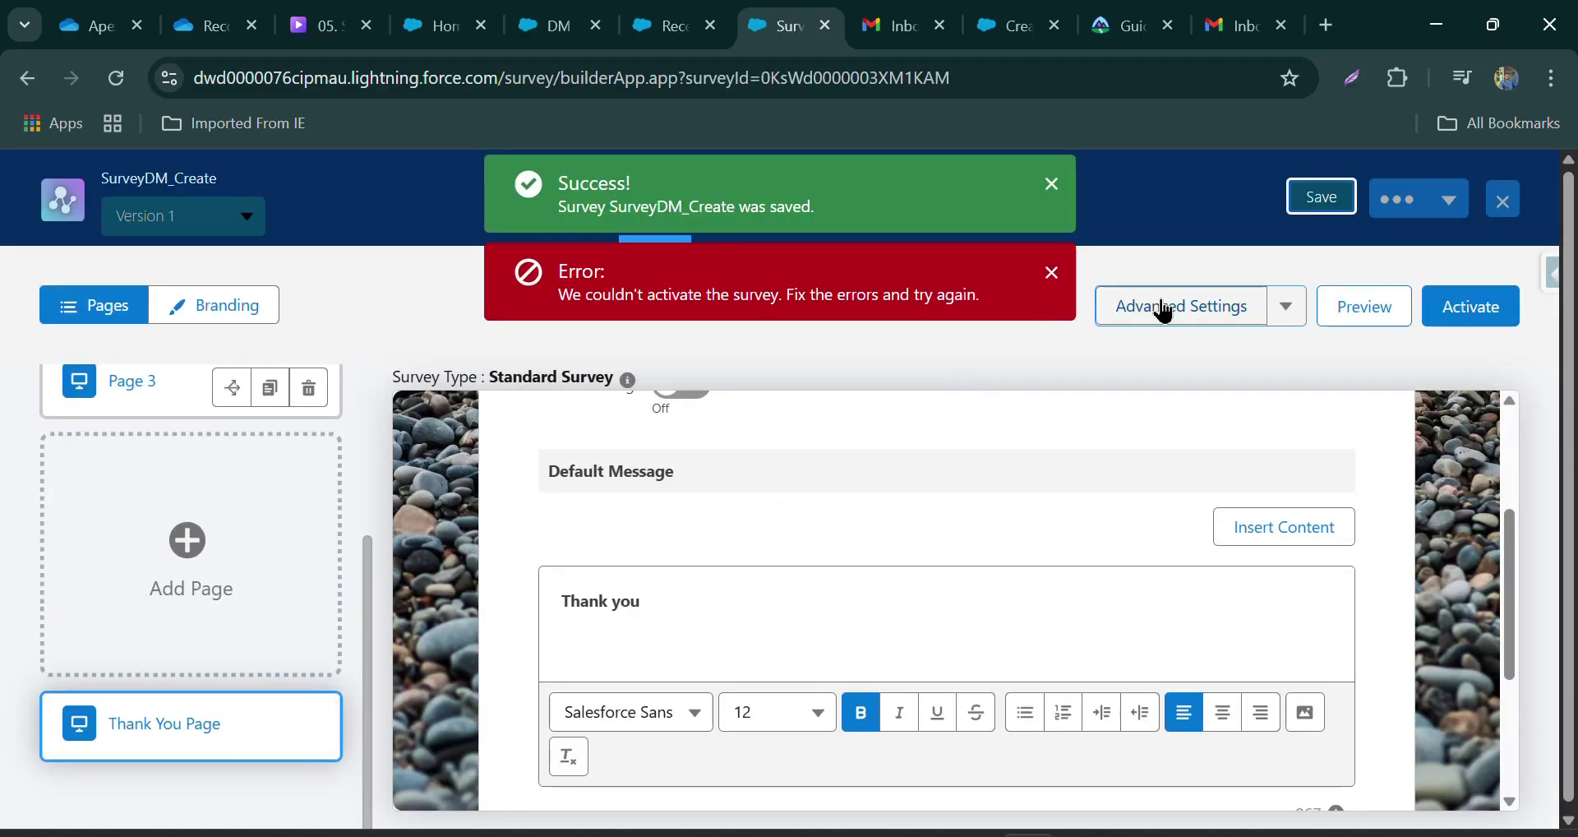
- Set the survey's merge field access level to System Context - Ignore record-level access
{"action": "left_click", "coordinate": [1164, 309]}
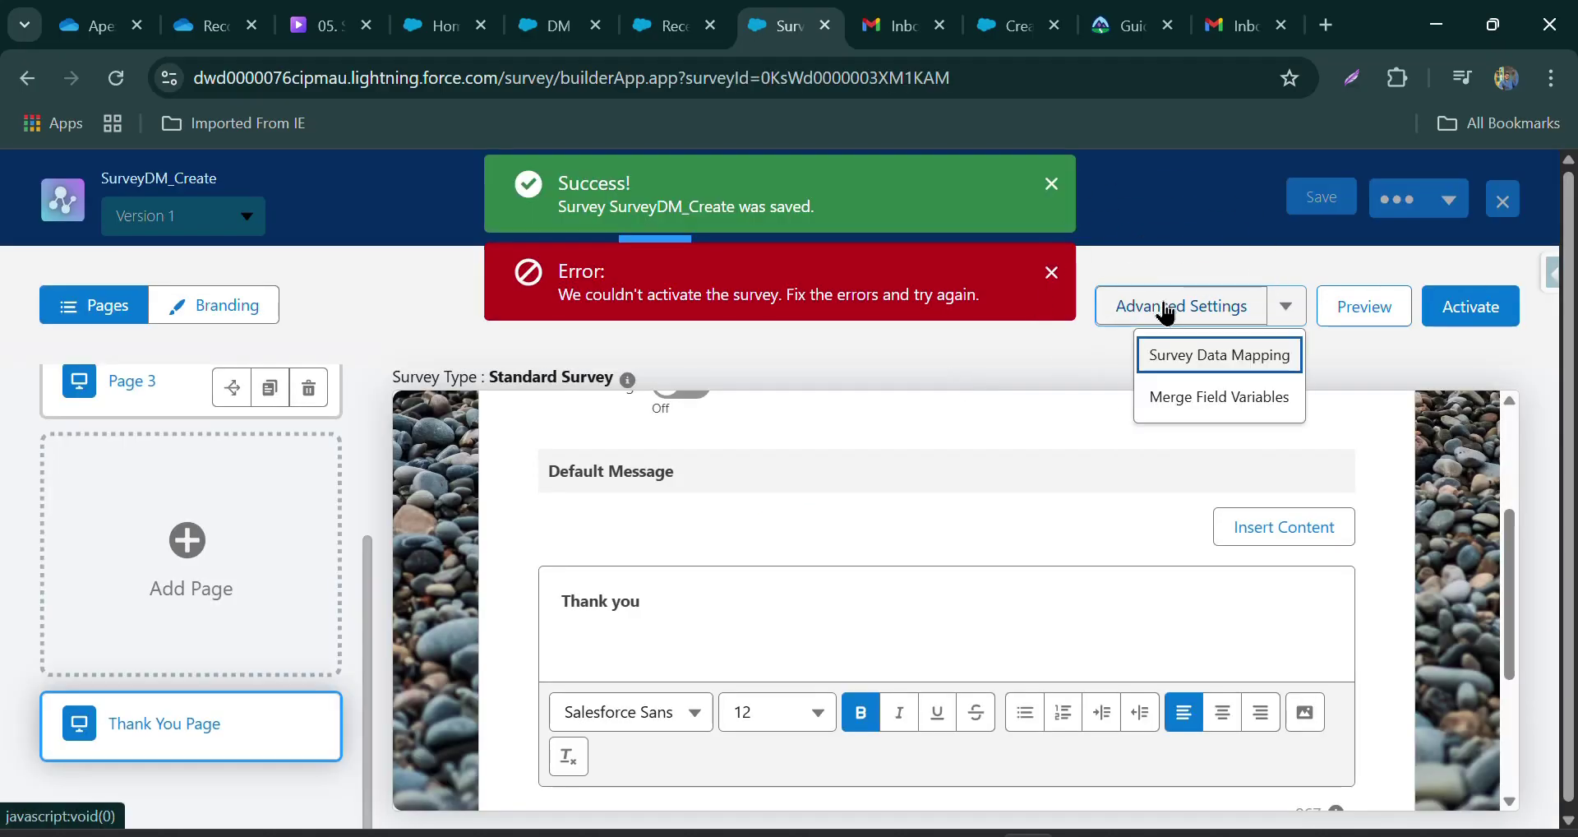
{"action": "left_click", "coordinate": [1204, 403]}
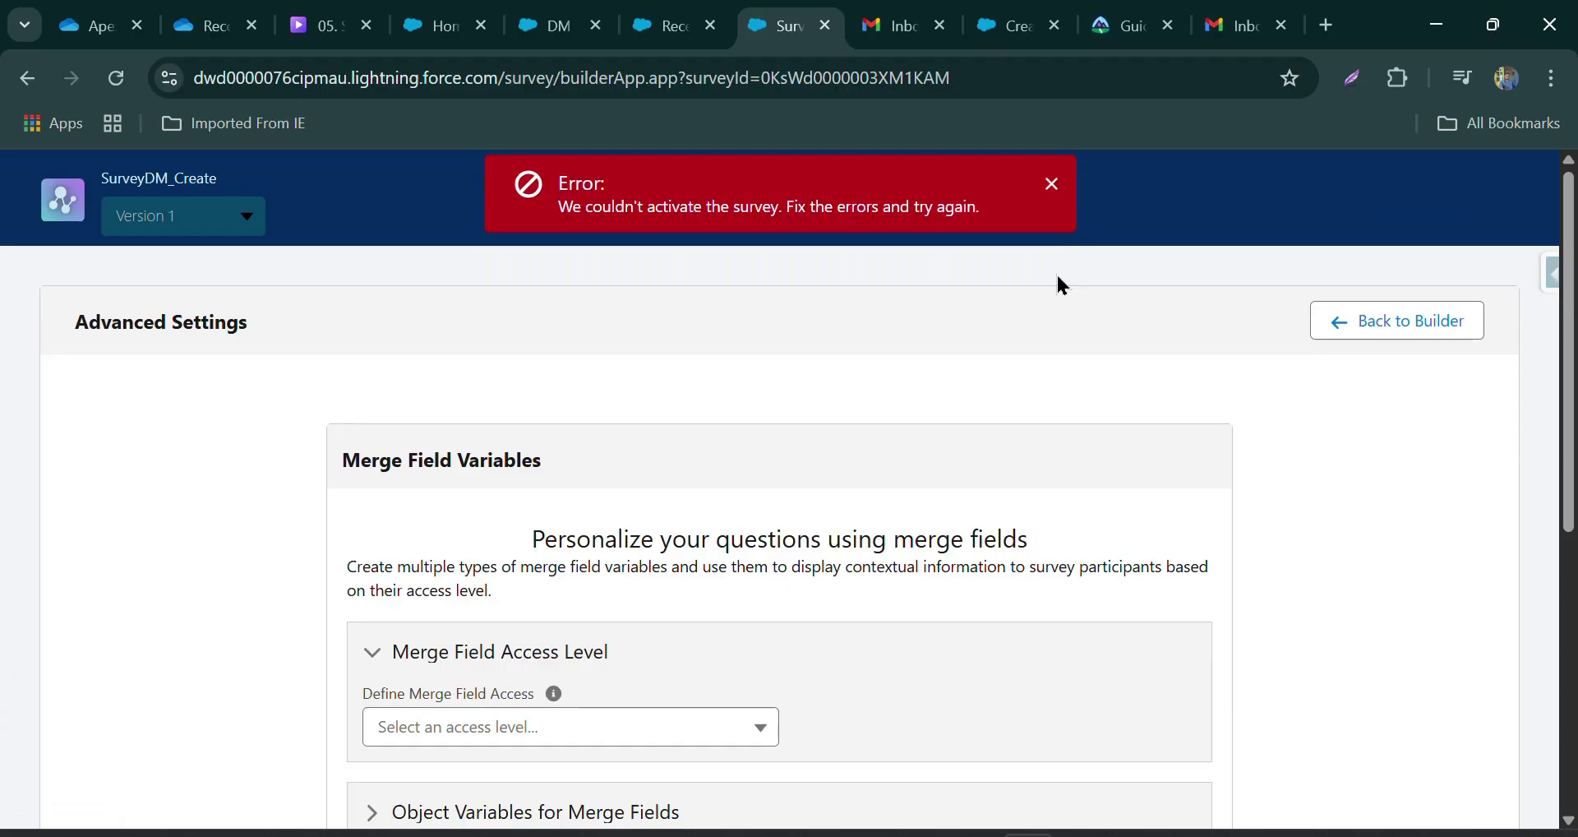
{"action": "left_click", "coordinate": [1056, 194]}
{"action": "scroll", "coordinate": [631, 327], "scroll_direction": "down", "scroll_amount": 3}
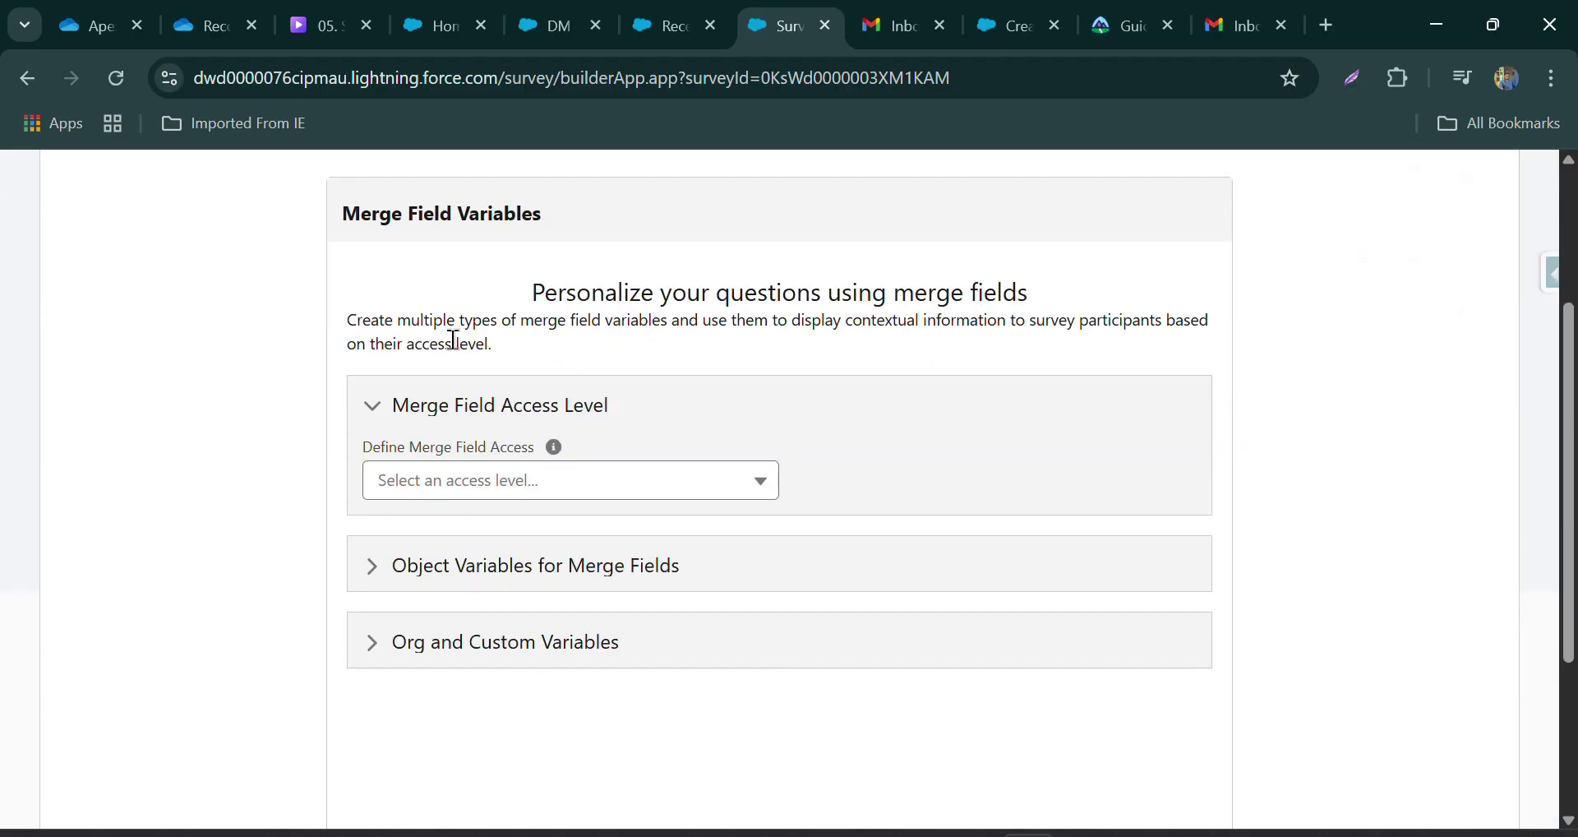
{"action": "left_click", "coordinate": [461, 480]}
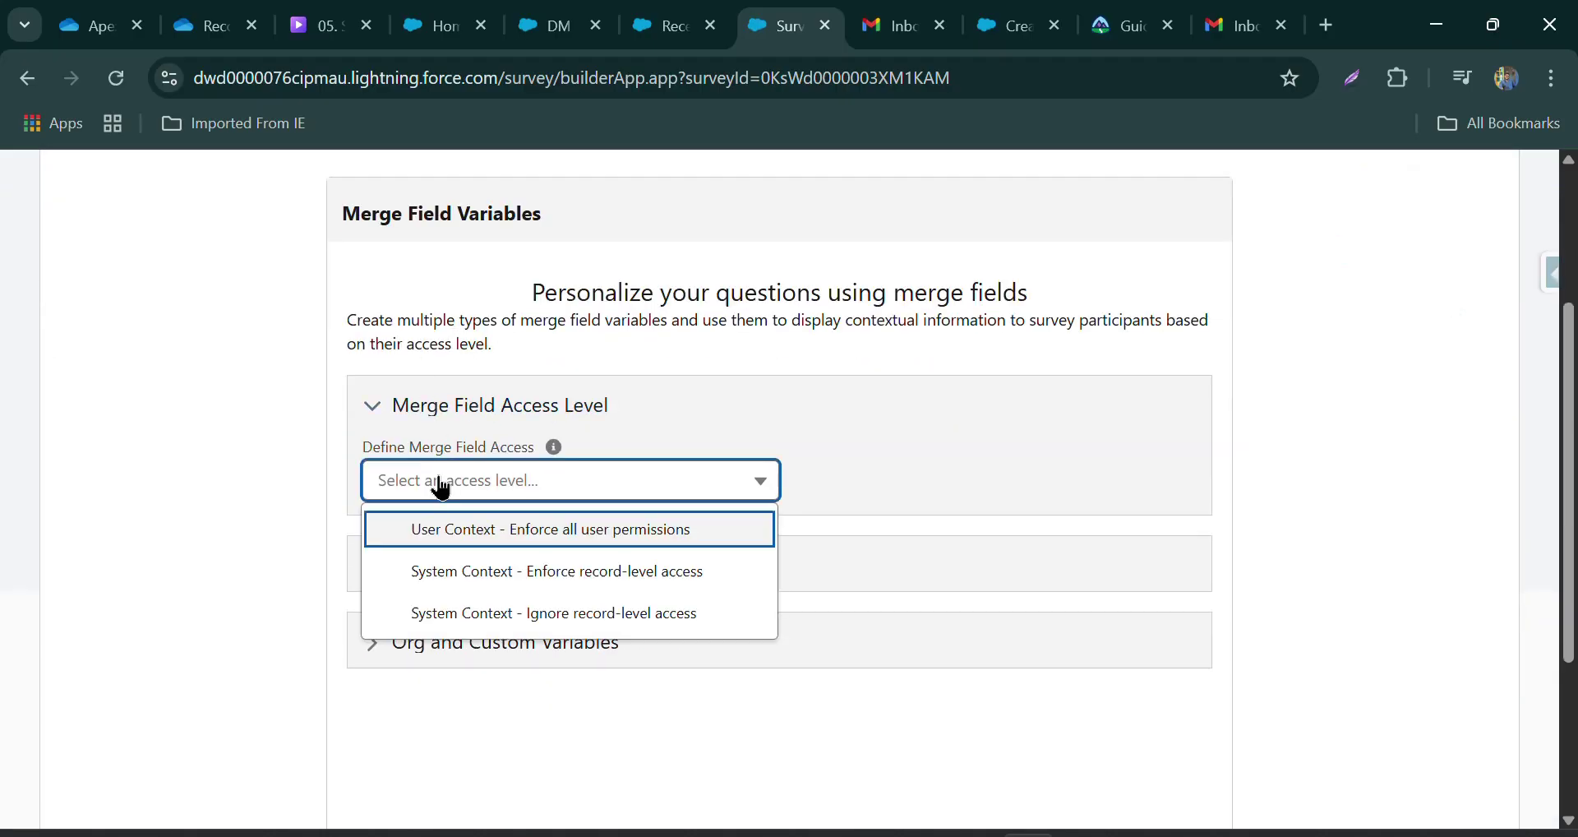
{"action": "left_click", "coordinate": [473, 613]}
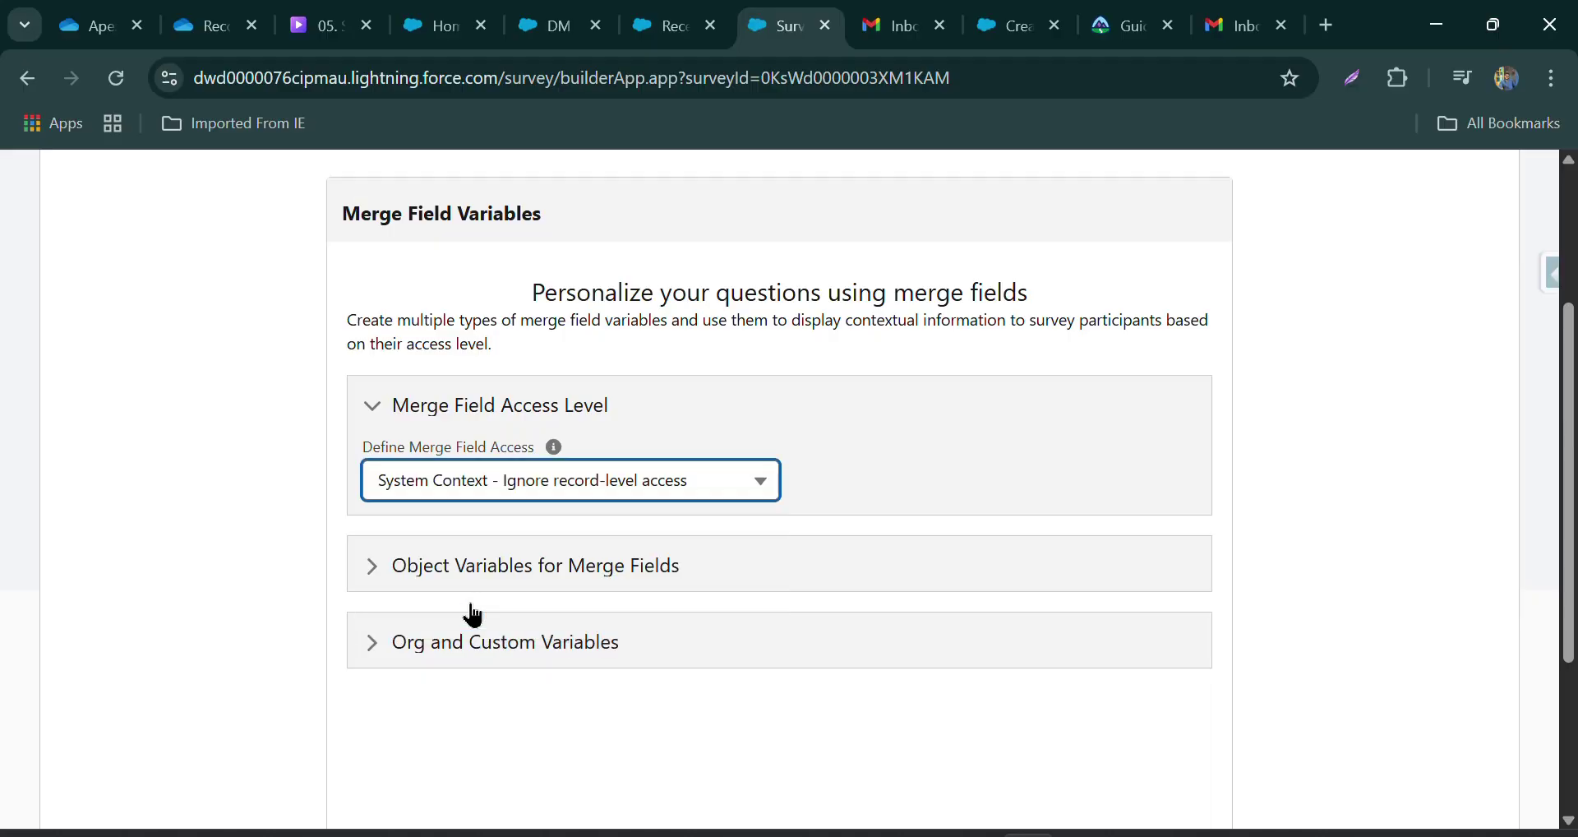
- Create and save a participant object variable for merge fields, named Contact and based on the Contact object
{"action": "left_click", "coordinate": [423, 567]}
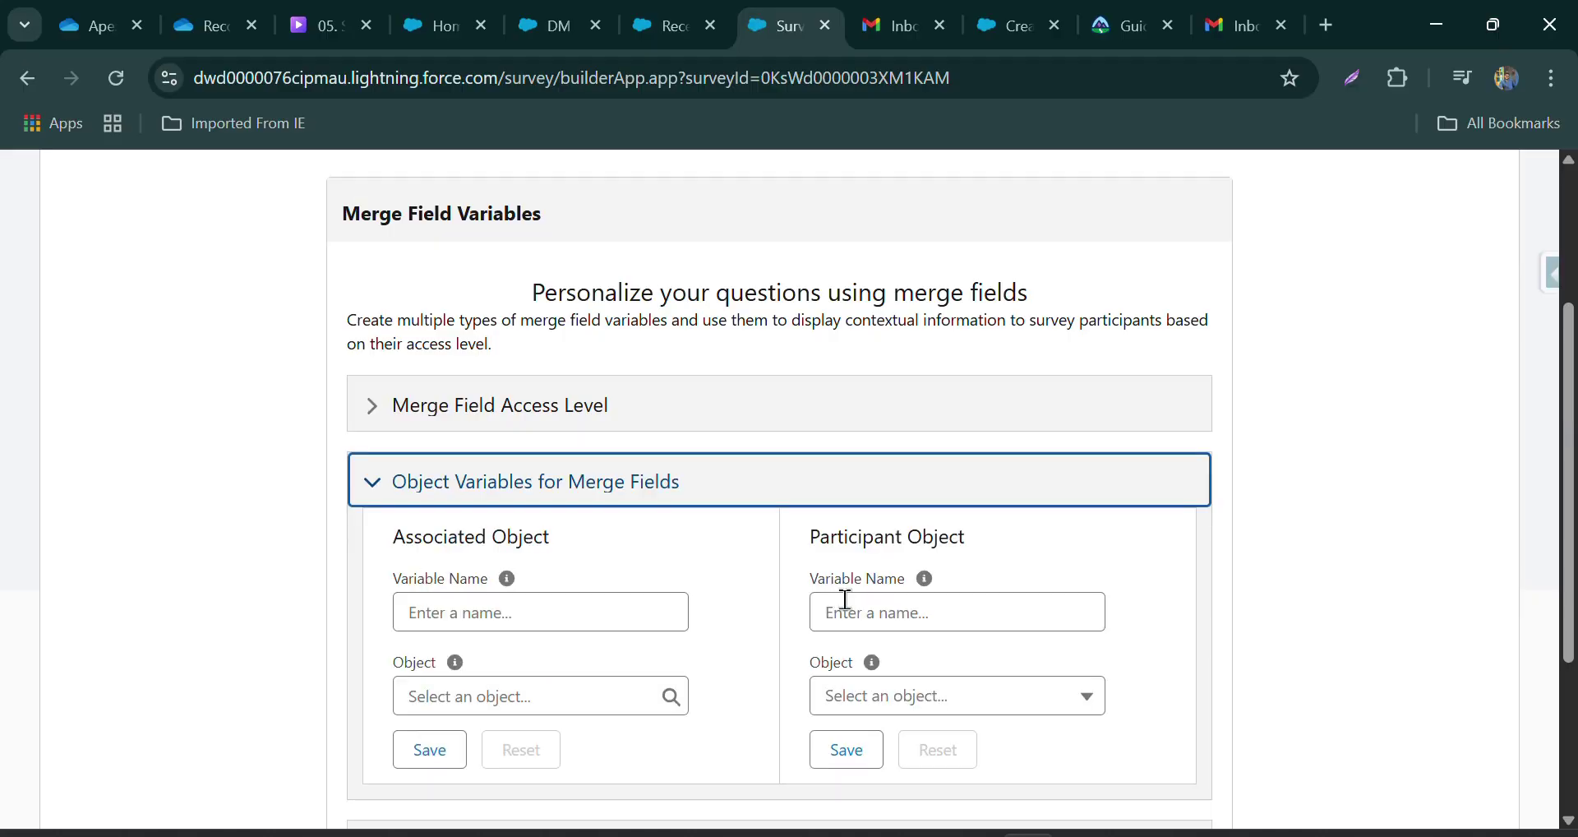
{"action": "left_click_drag", "start_coordinate": [836, 534], "coordinate": [978, 545]}
{"action": "left_click", "coordinate": [1012, 552]}
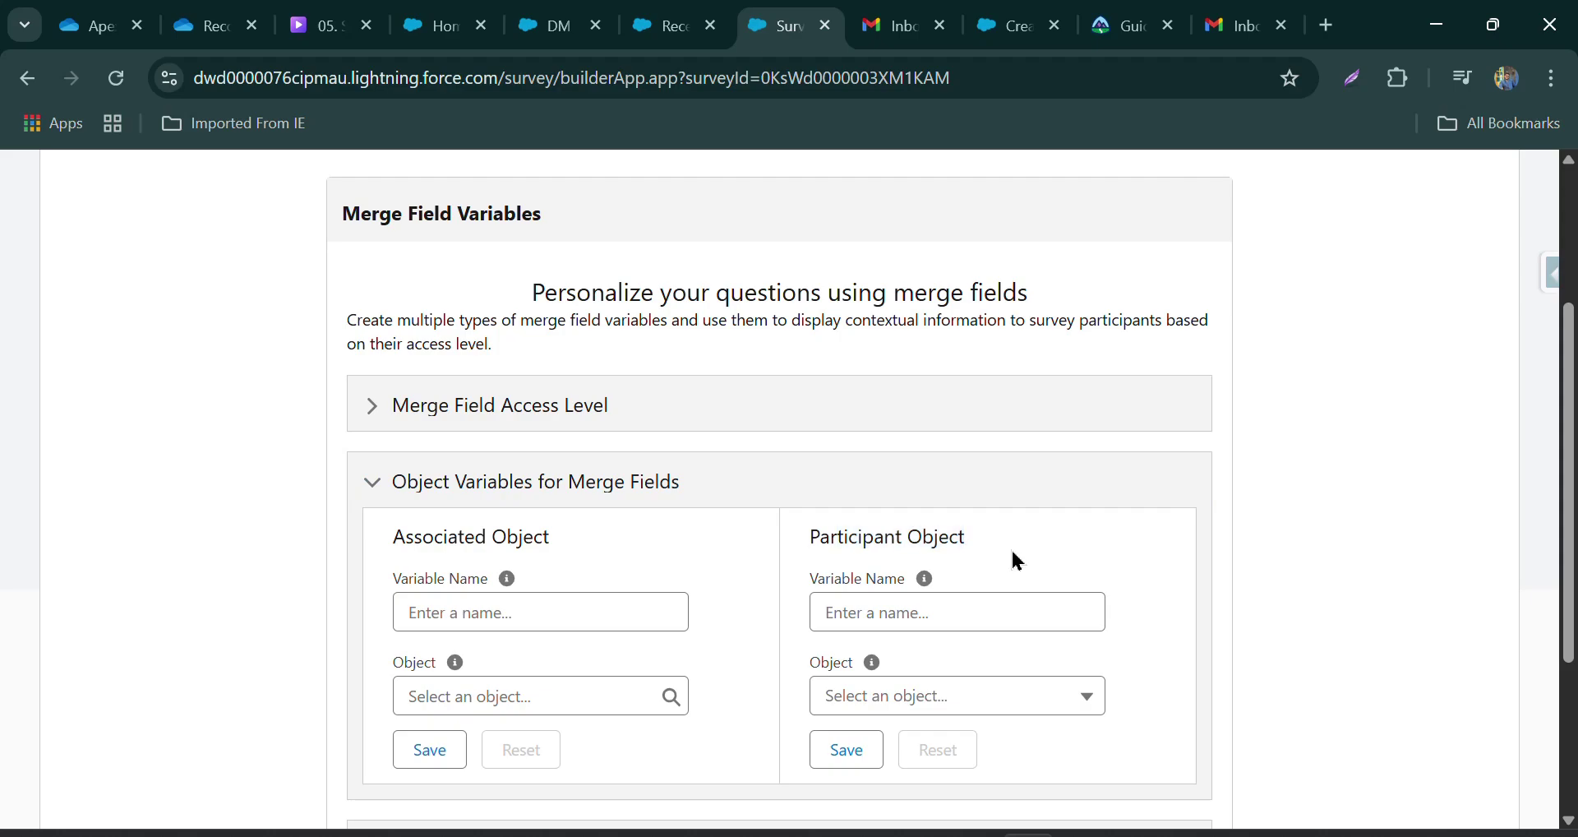
{"action": "left_click", "coordinate": [901, 712]}
{"action": "left_click", "coordinate": [882, 720]}
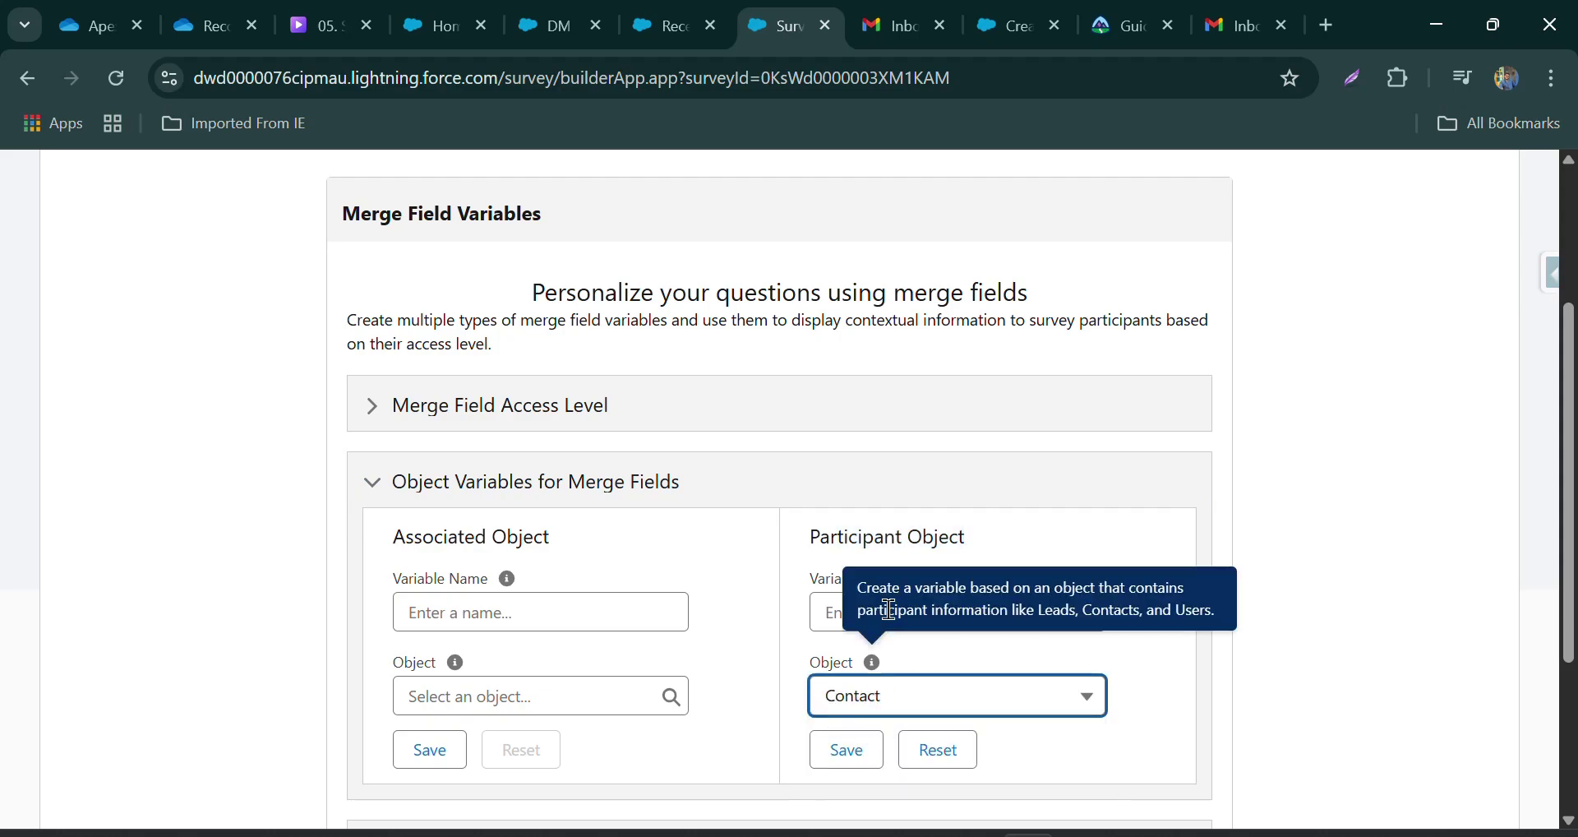
{"action": "left_click", "coordinate": [834, 623]}
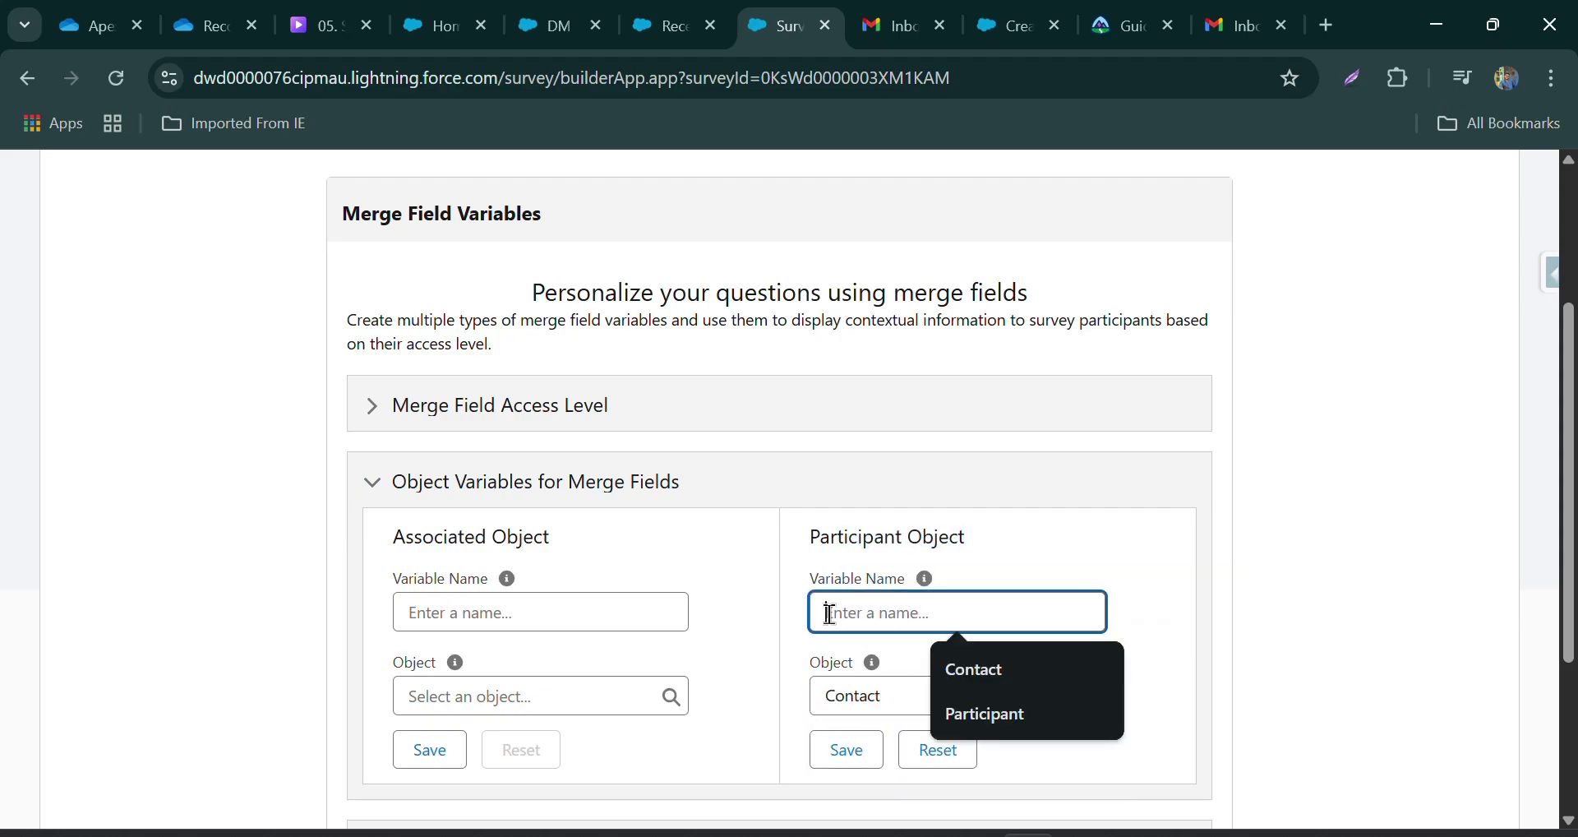
{"action": "left_click", "coordinate": [997, 689]}
{"action": "left_click", "coordinate": [847, 752]}
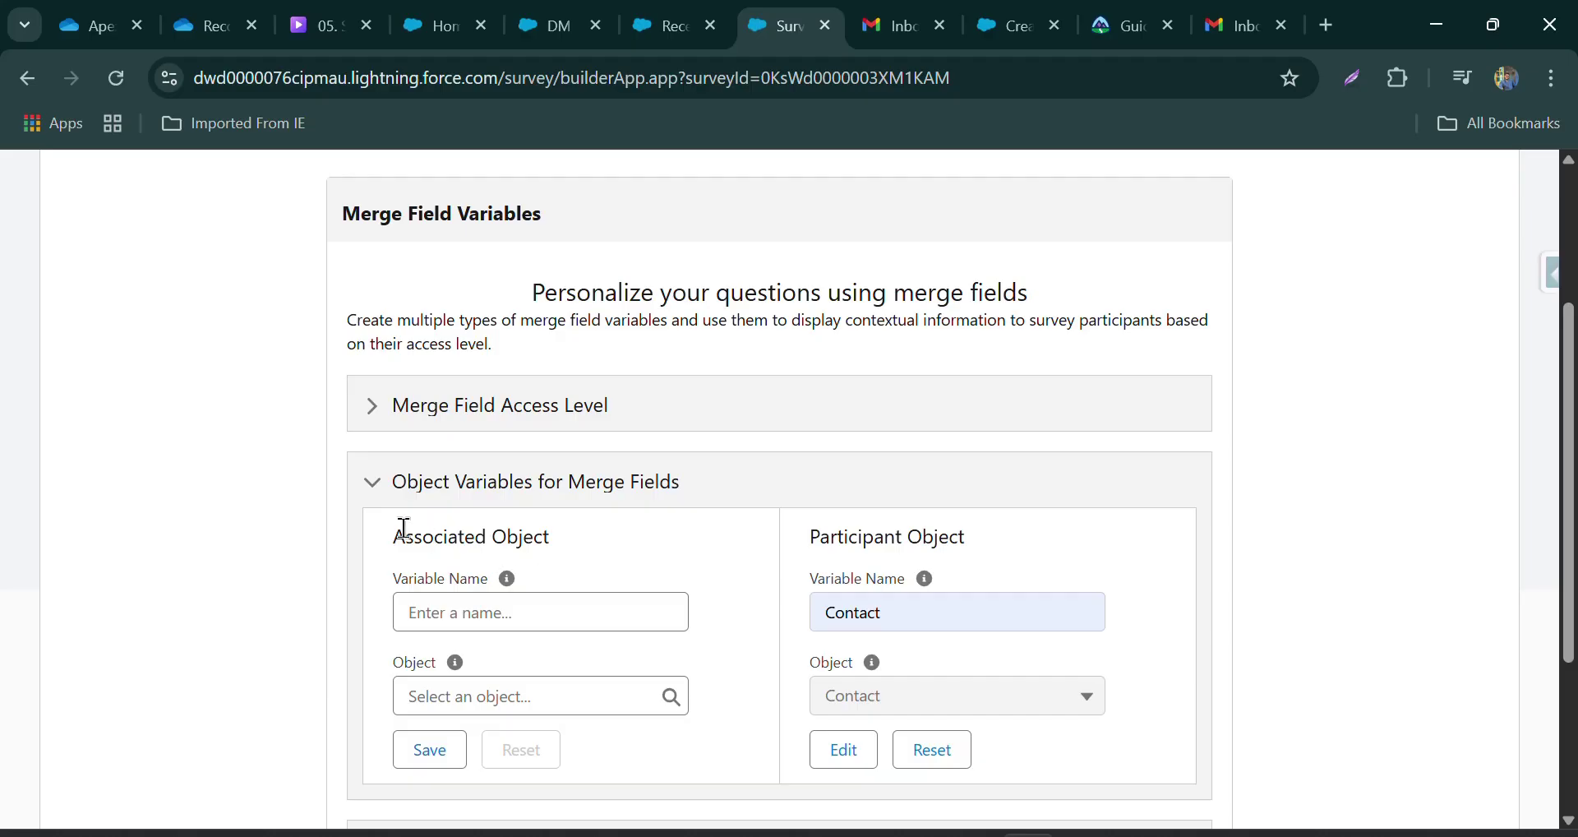
- Create and save an associated object variable for merge fields, named Case and based on the Case object
{"action": "left_click", "coordinate": [515, 613]}
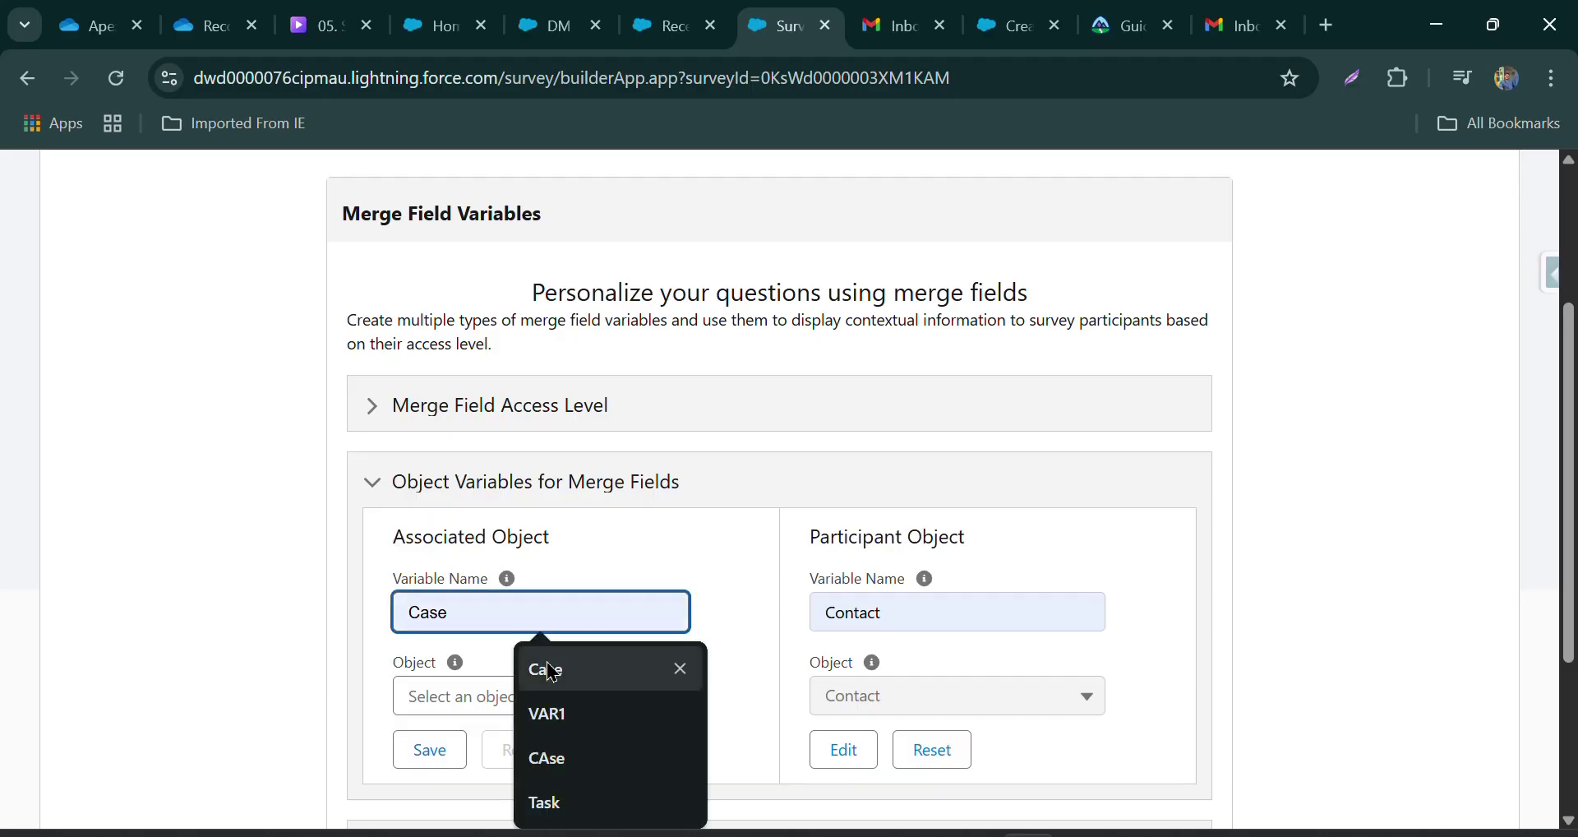
{"action": "left_click", "coordinate": [546, 668]}
{"action": "left_click", "coordinate": [473, 679]}
{"action": "left_click", "coordinate": [504, 612]}
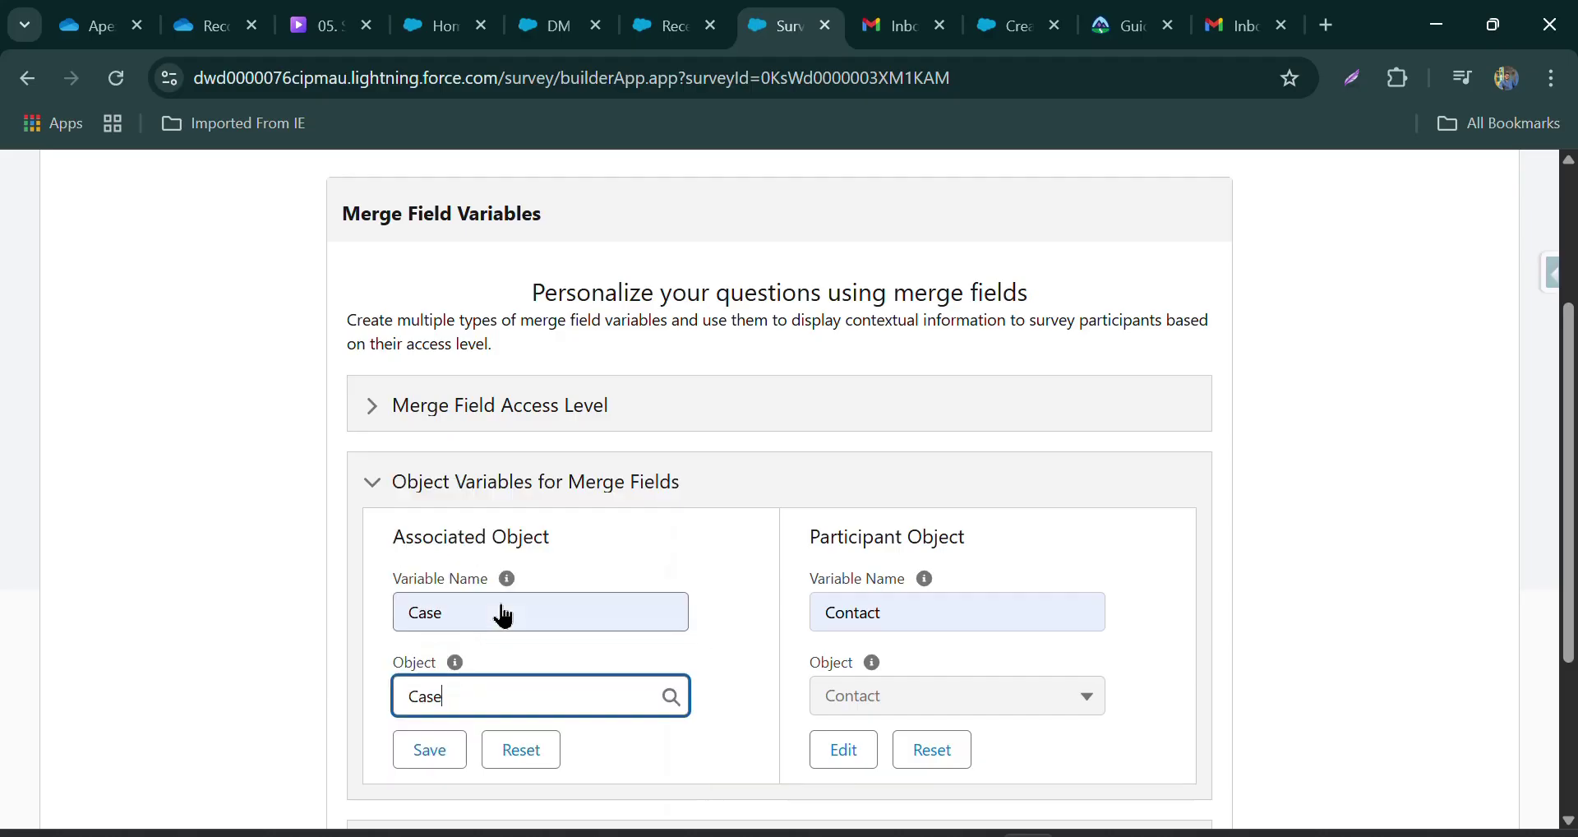
{"action": "left_click", "coordinate": [417, 751]}
- Return to the survey builder, open Survey Data Mapping with the survey saved, and start a new data map
{"action": "scroll", "coordinate": [451, 658], "scroll_direction": "down", "scroll_amount": 3}
{"action": "scroll", "coordinate": [676, 619], "scroll_direction": "up", "scroll_amount": 7}
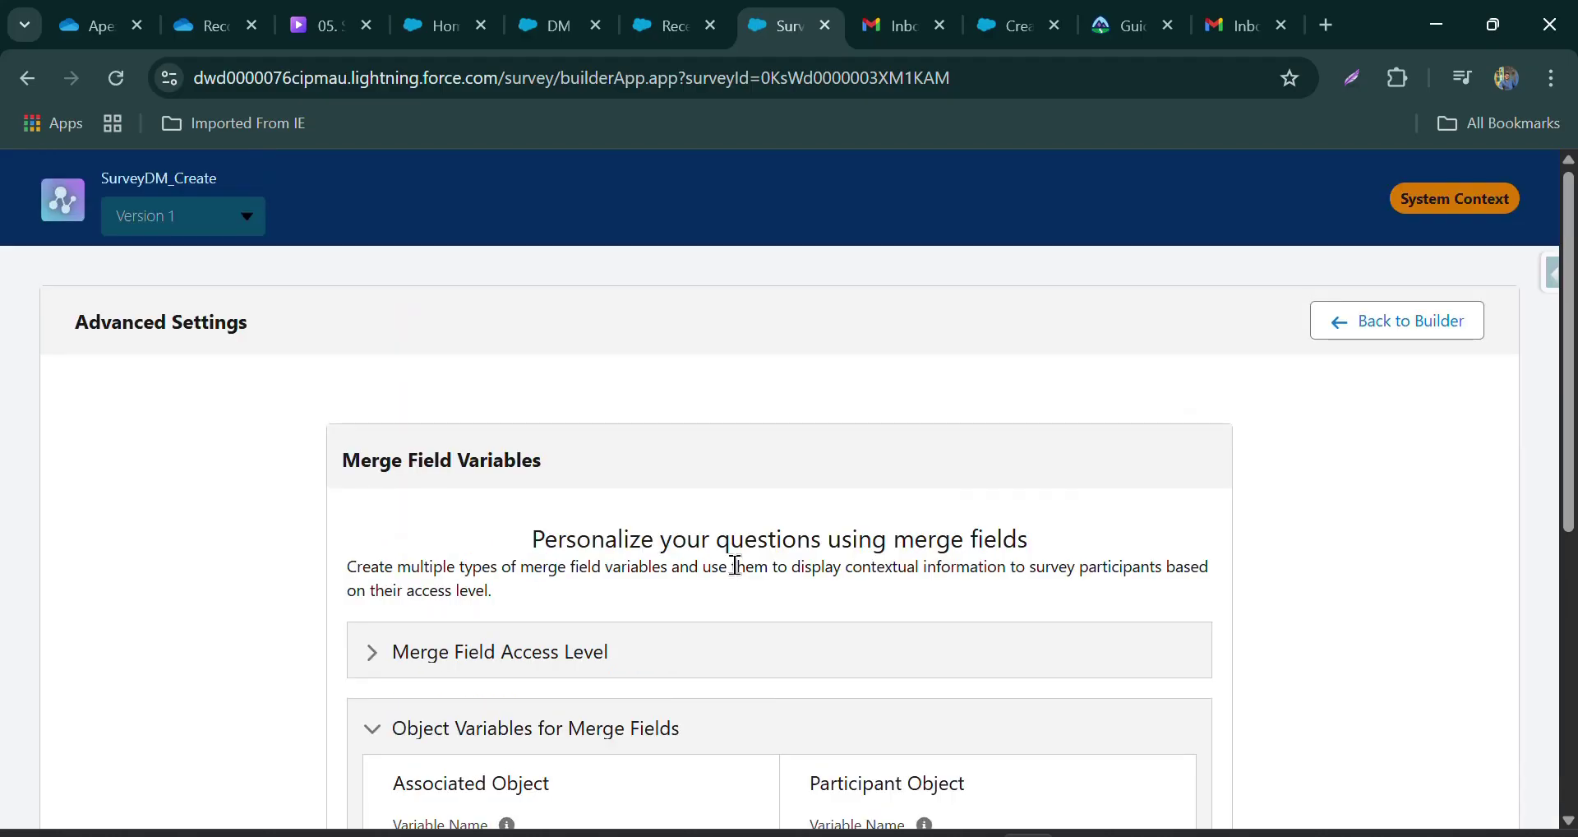
{"action": "left_click", "coordinate": [1374, 322]}
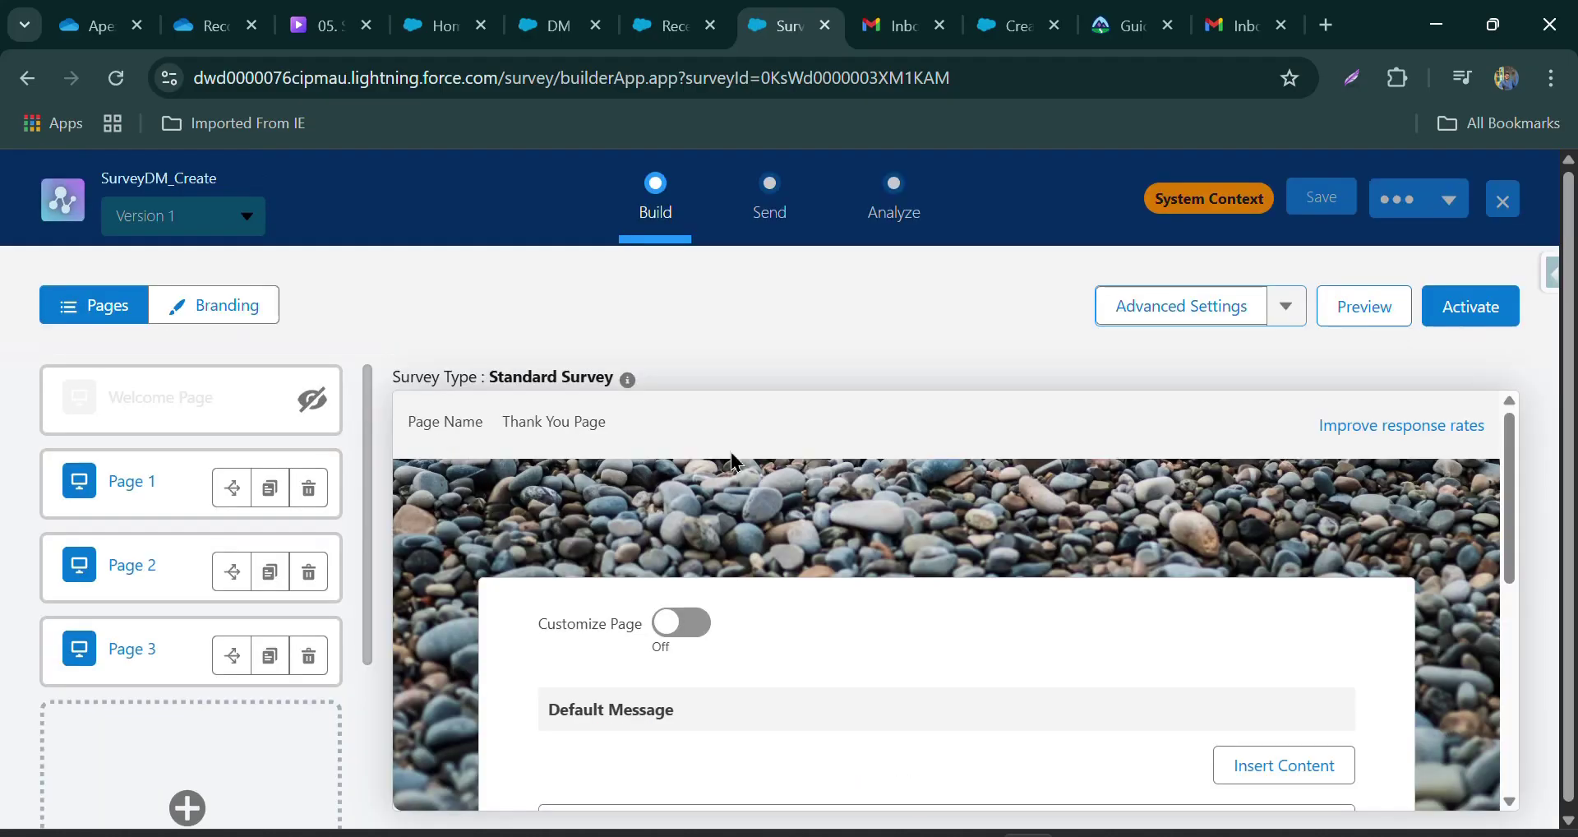
{"action": "left_click", "coordinate": [1211, 309]}
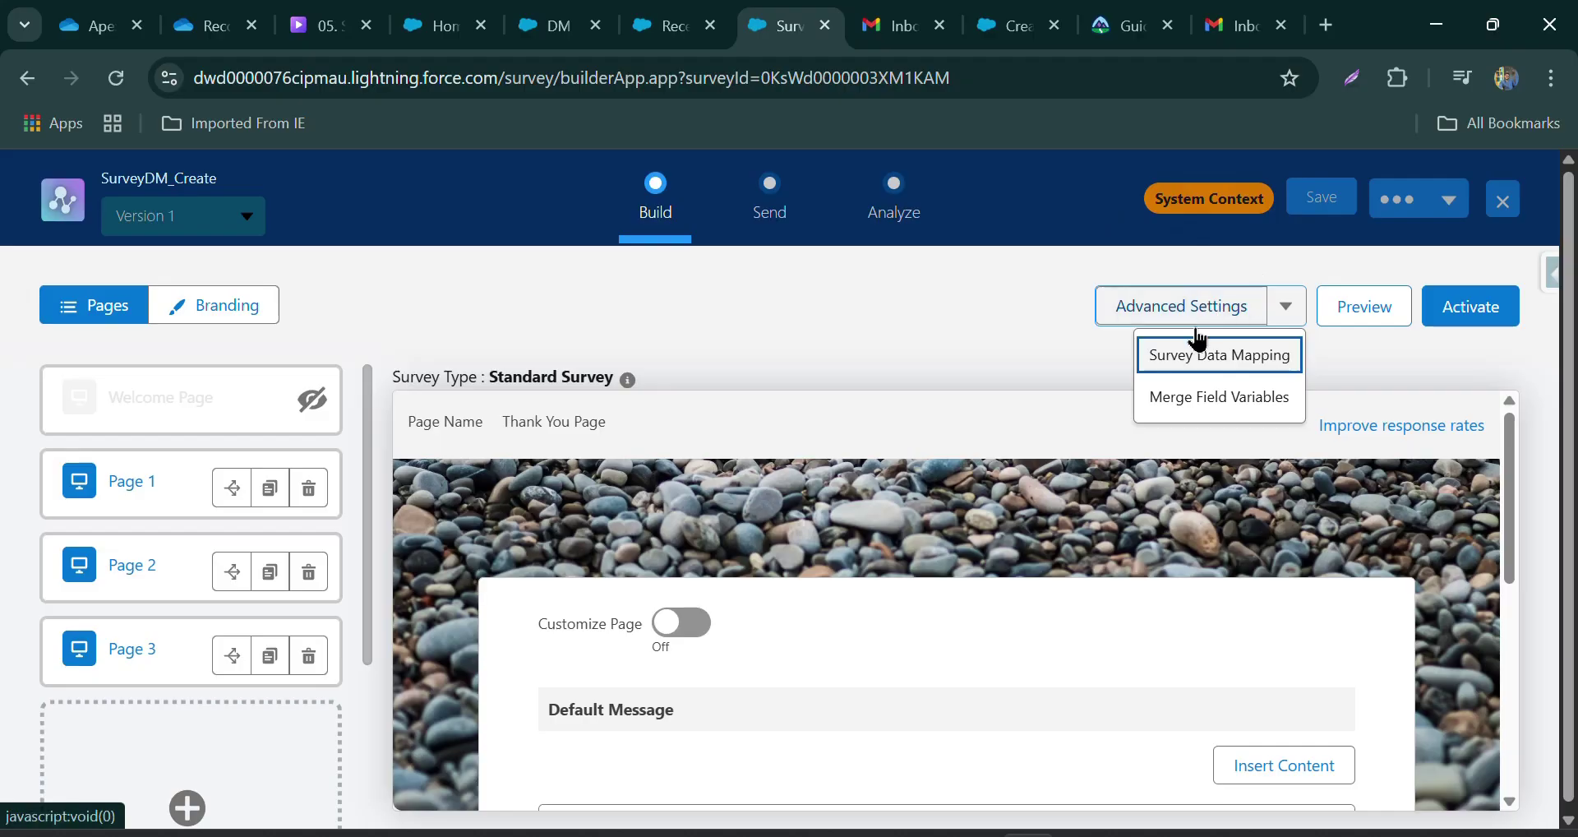
{"action": "left_click", "coordinate": [1183, 357]}
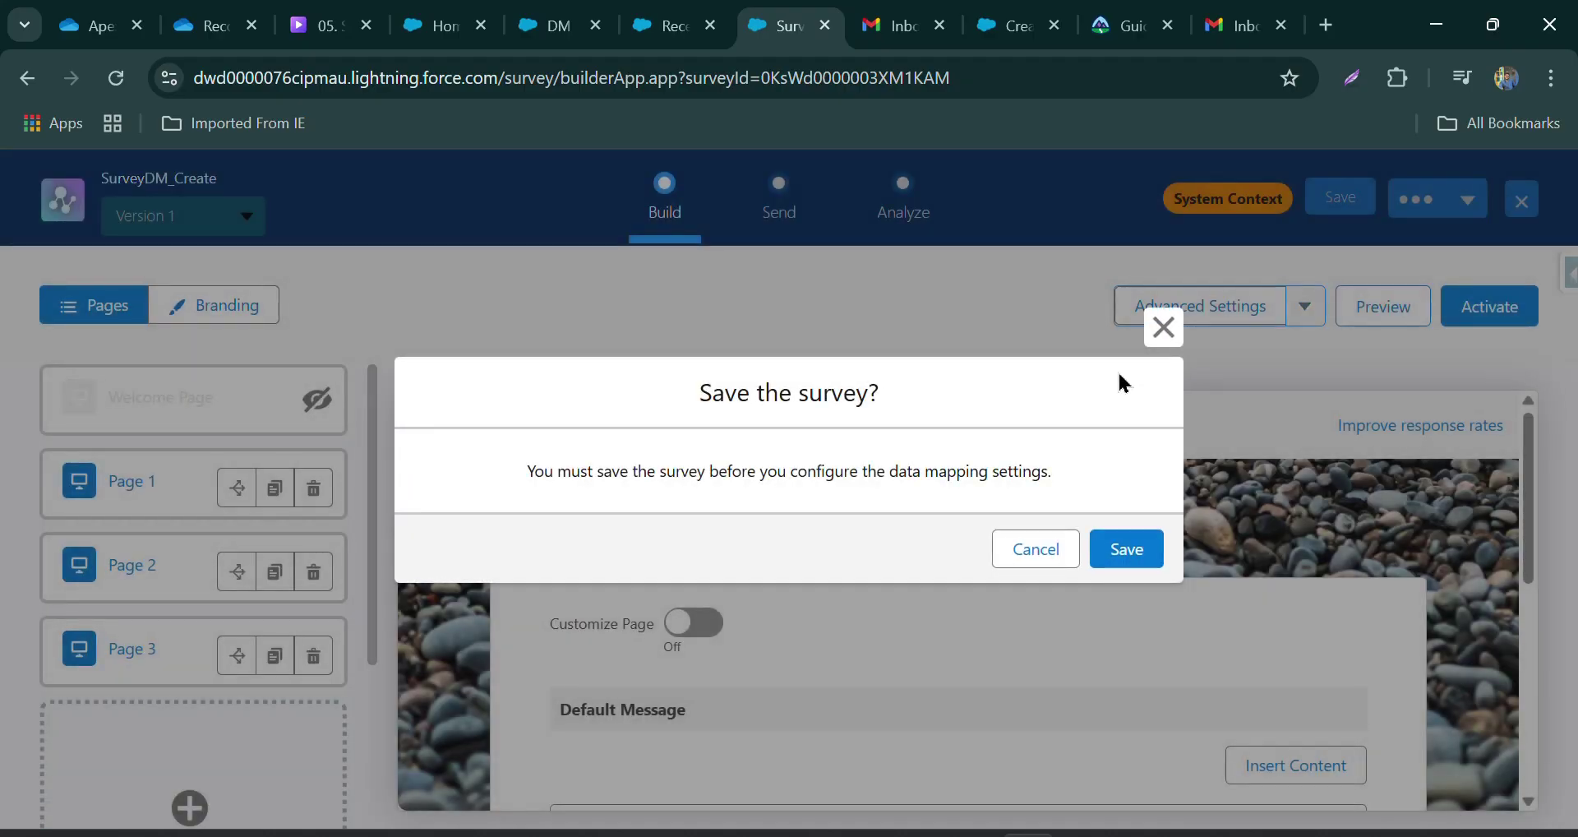
{"action": "left_click", "coordinate": [1118, 546]}
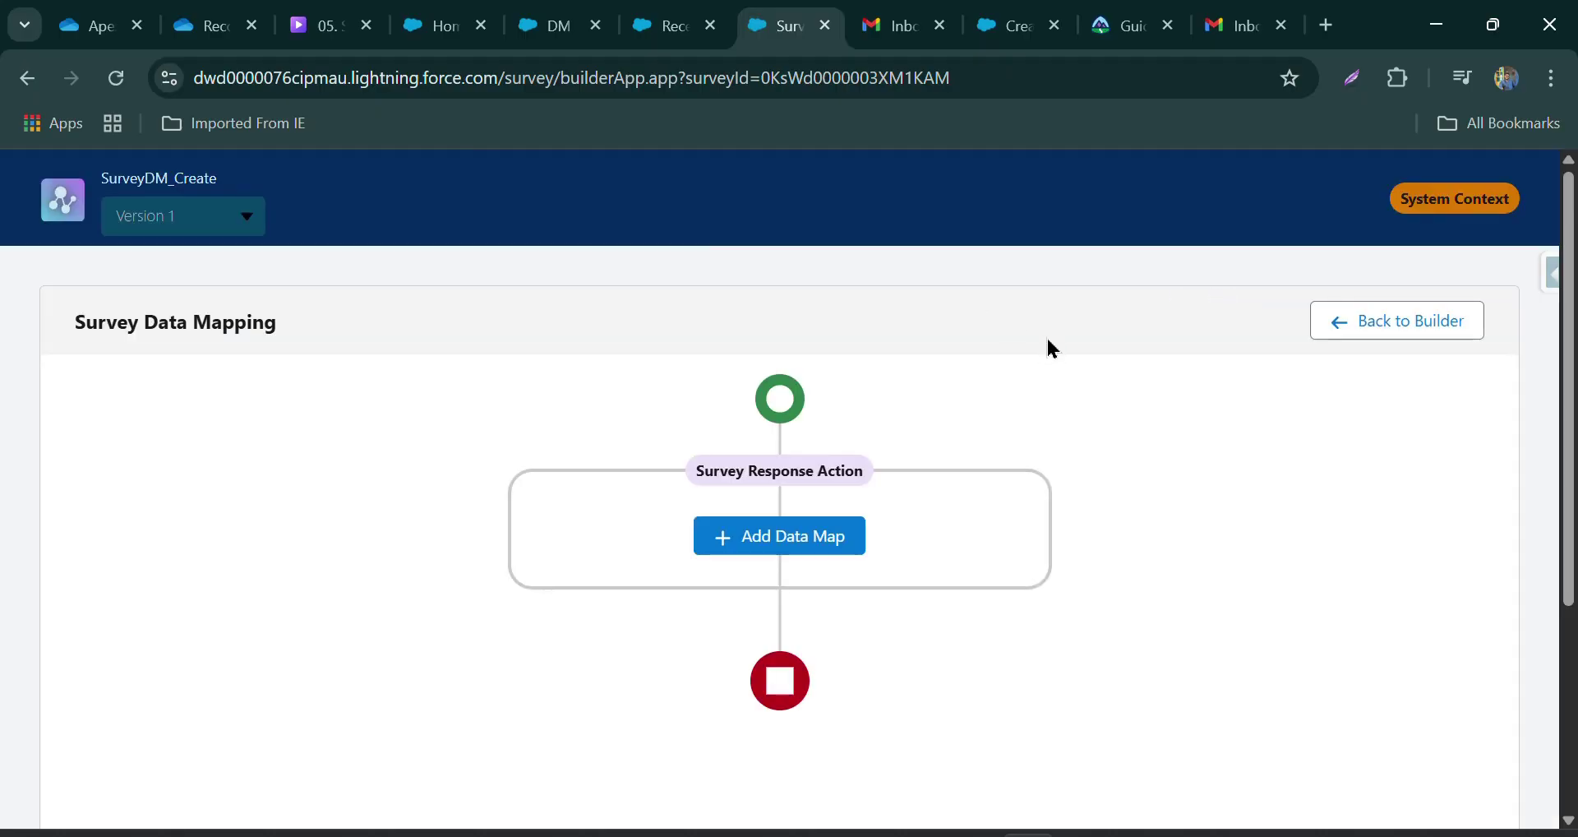
{"action": "left_click", "coordinate": [766, 544]}
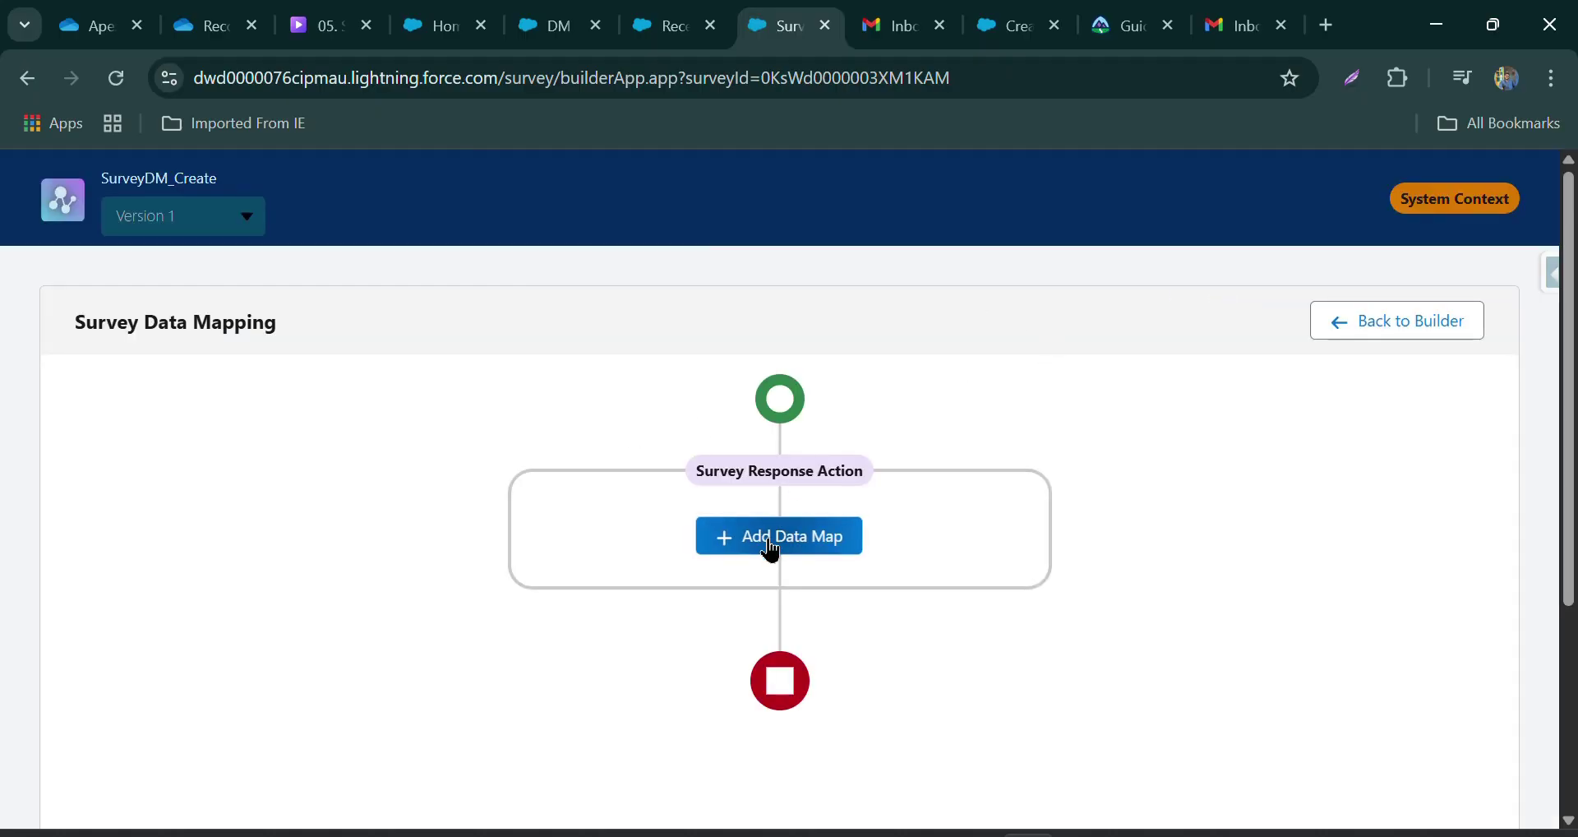
- Name the new data map "Create Case for Low NPS Score"
{"action": "scroll", "coordinate": [494, 395], "scroll_direction": "up", "scroll_amount": 2}
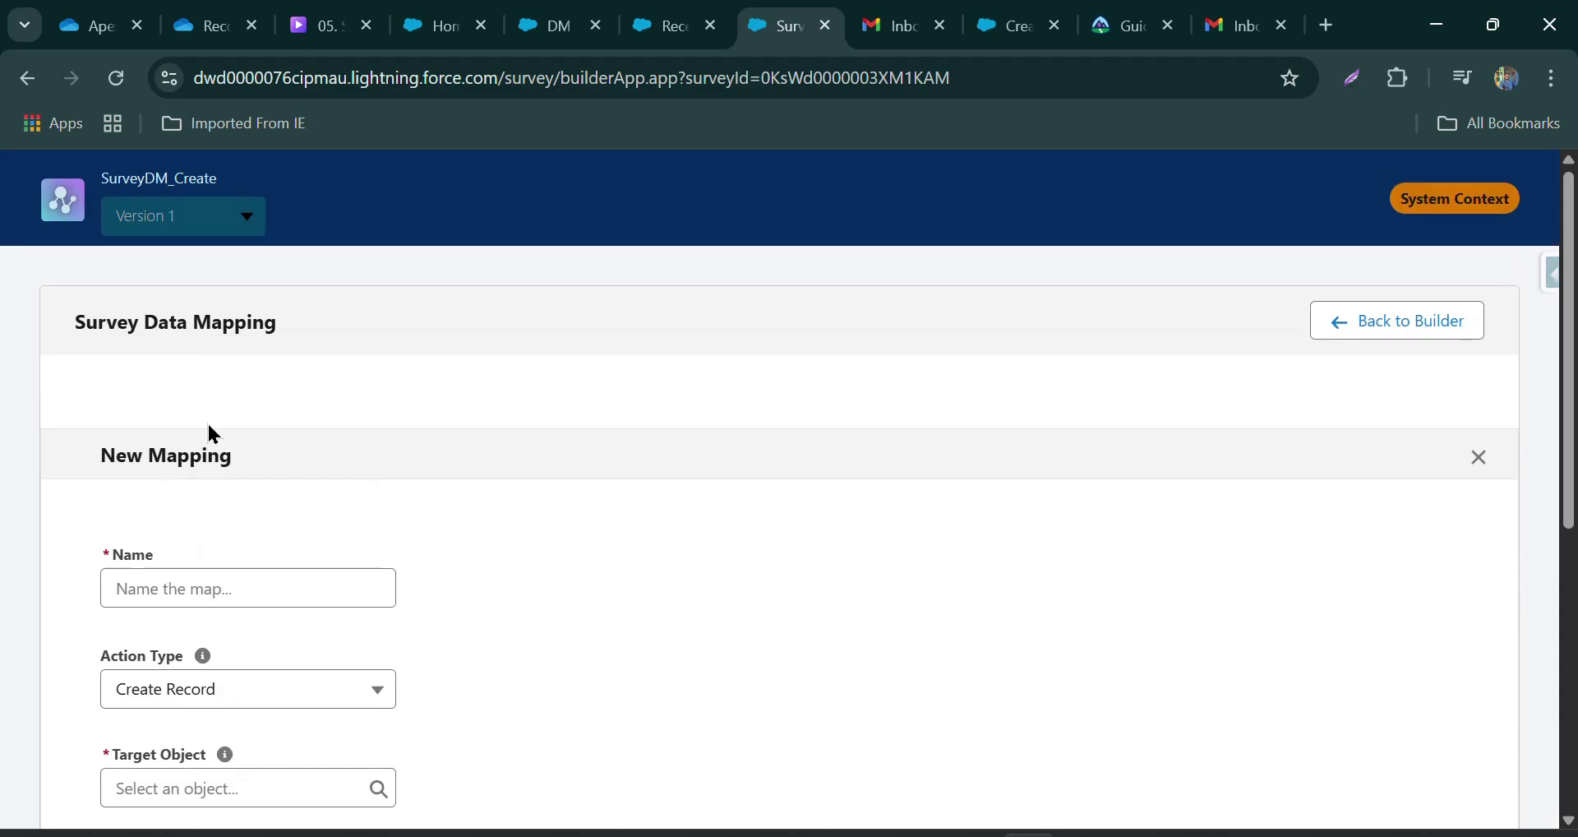
{"action": "scroll", "coordinate": [207, 427], "scroll_direction": "down", "scroll_amount": 2}
{"action": "left_click", "coordinate": [222, 348]}
{"action": "key", "text": "Down"}
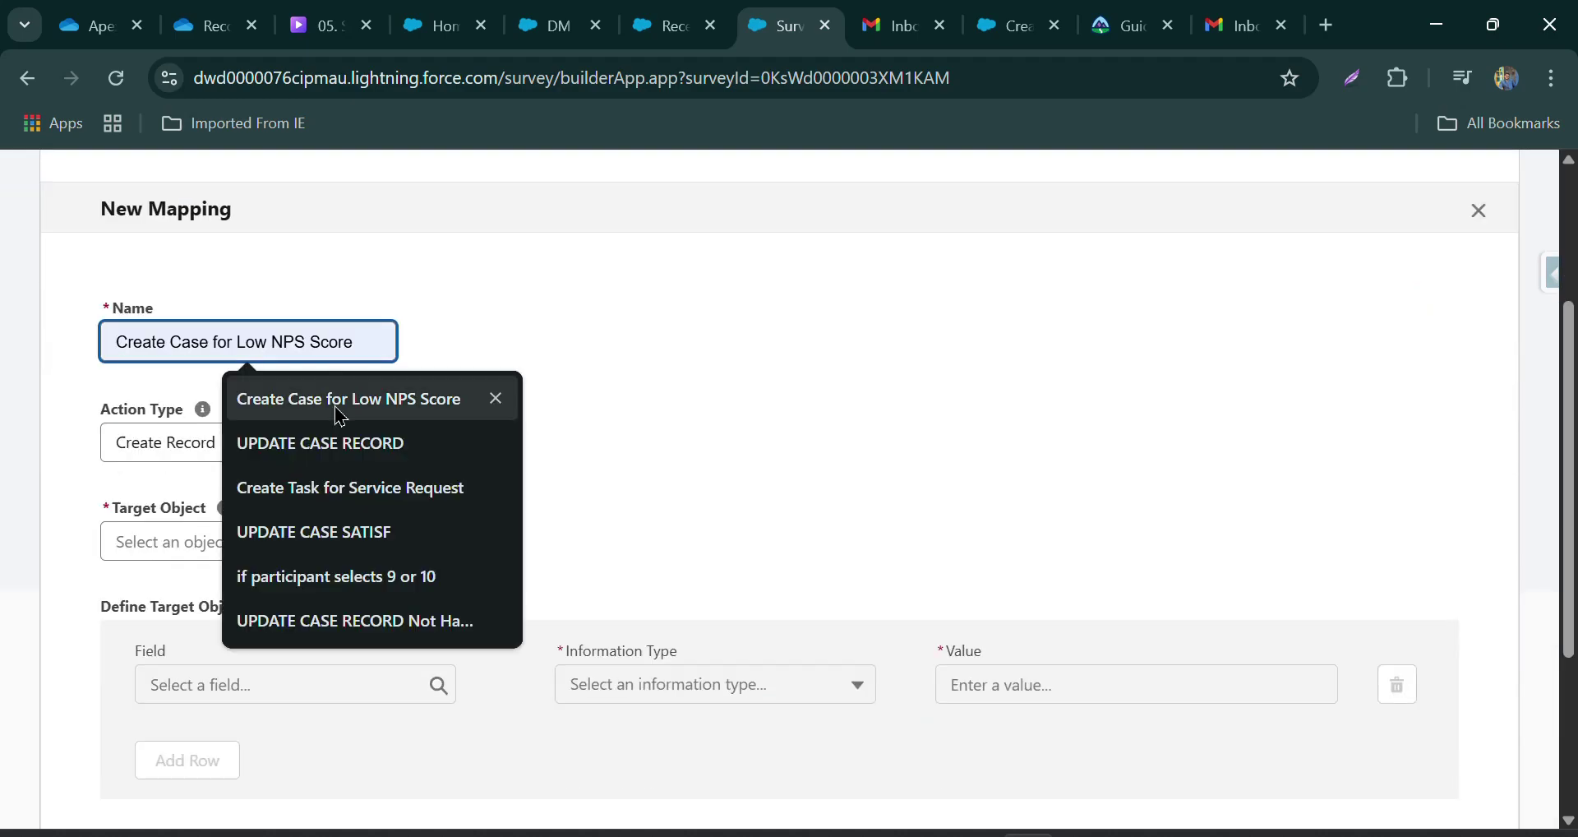
{"action": "key", "text": "Return"}
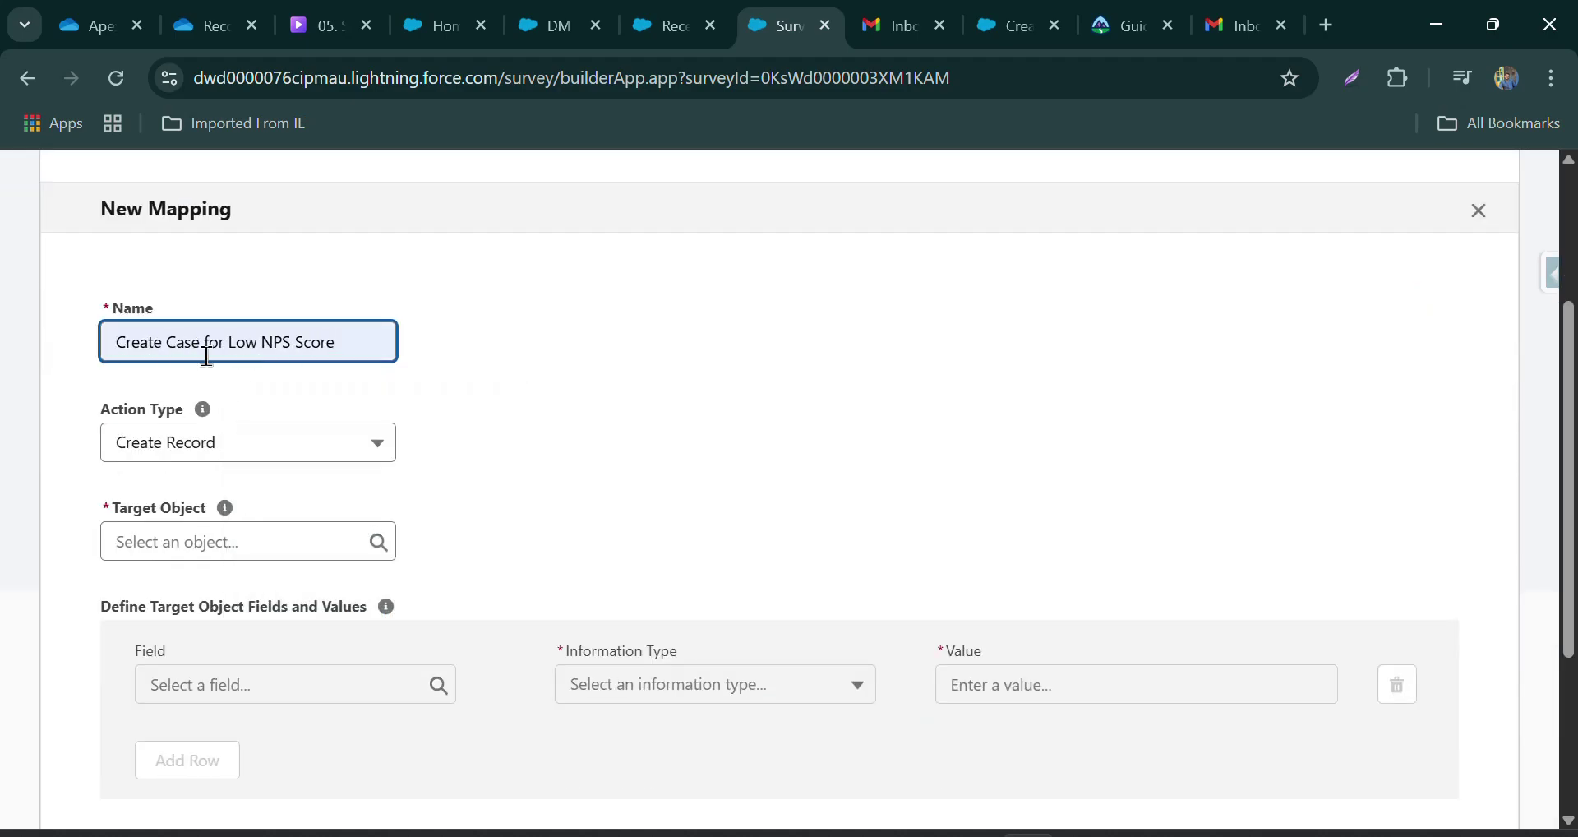
- Set the map's action type to Create Record and its target object to Case
{"action": "scroll", "coordinate": [197, 352], "scroll_direction": "up", "scroll_amount": 3}
{"action": "scroll", "coordinate": [342, 374], "scroll_direction": "down", "scroll_amount": 3}
{"action": "left_click", "coordinate": [159, 458]}
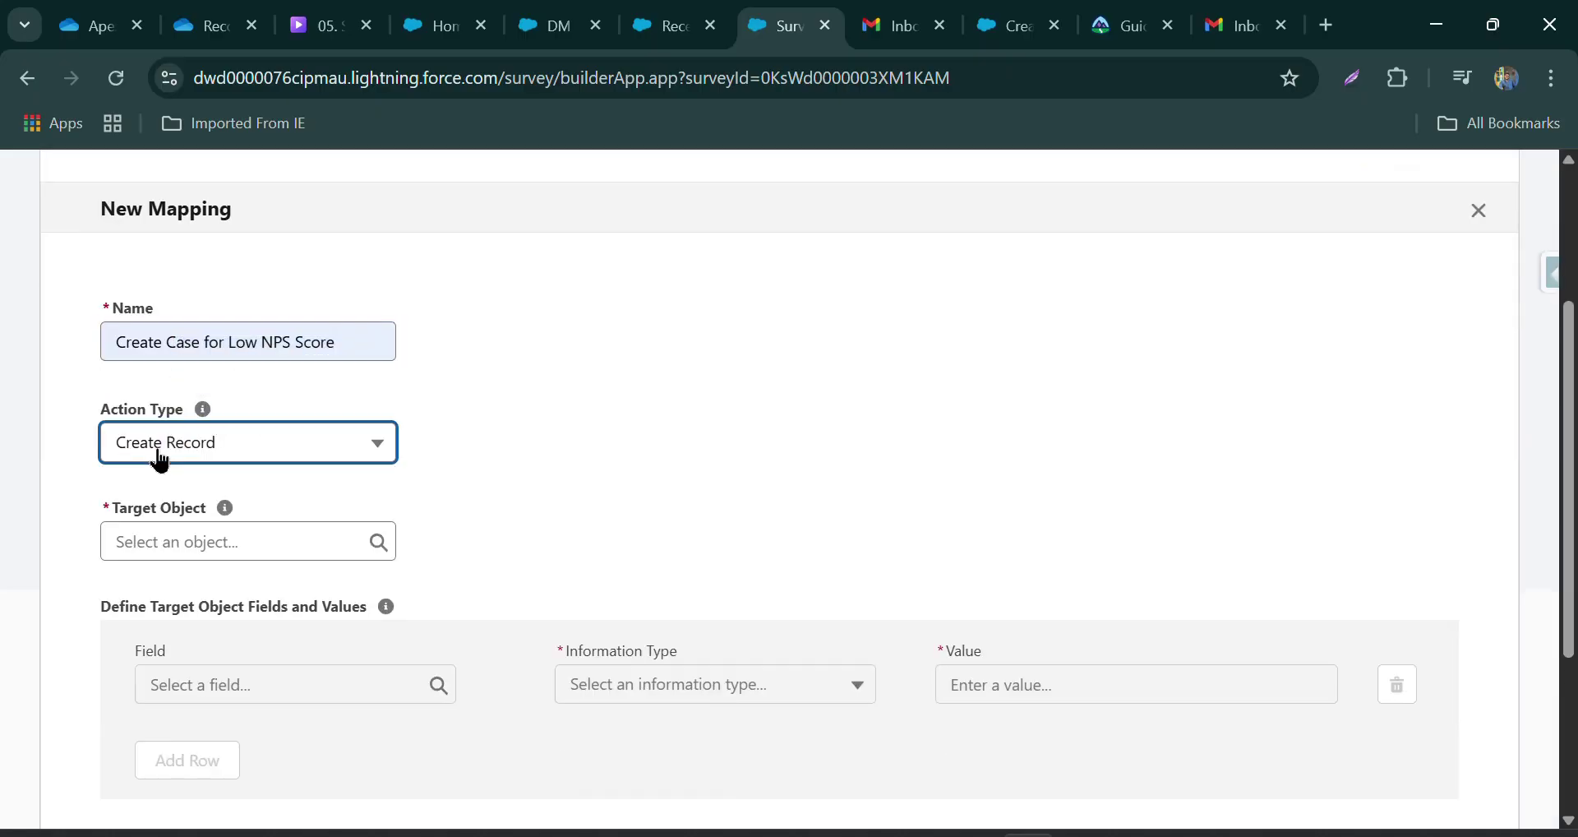
{"action": "left_click", "coordinate": [201, 493]}
{"action": "left_click", "coordinate": [301, 529]}
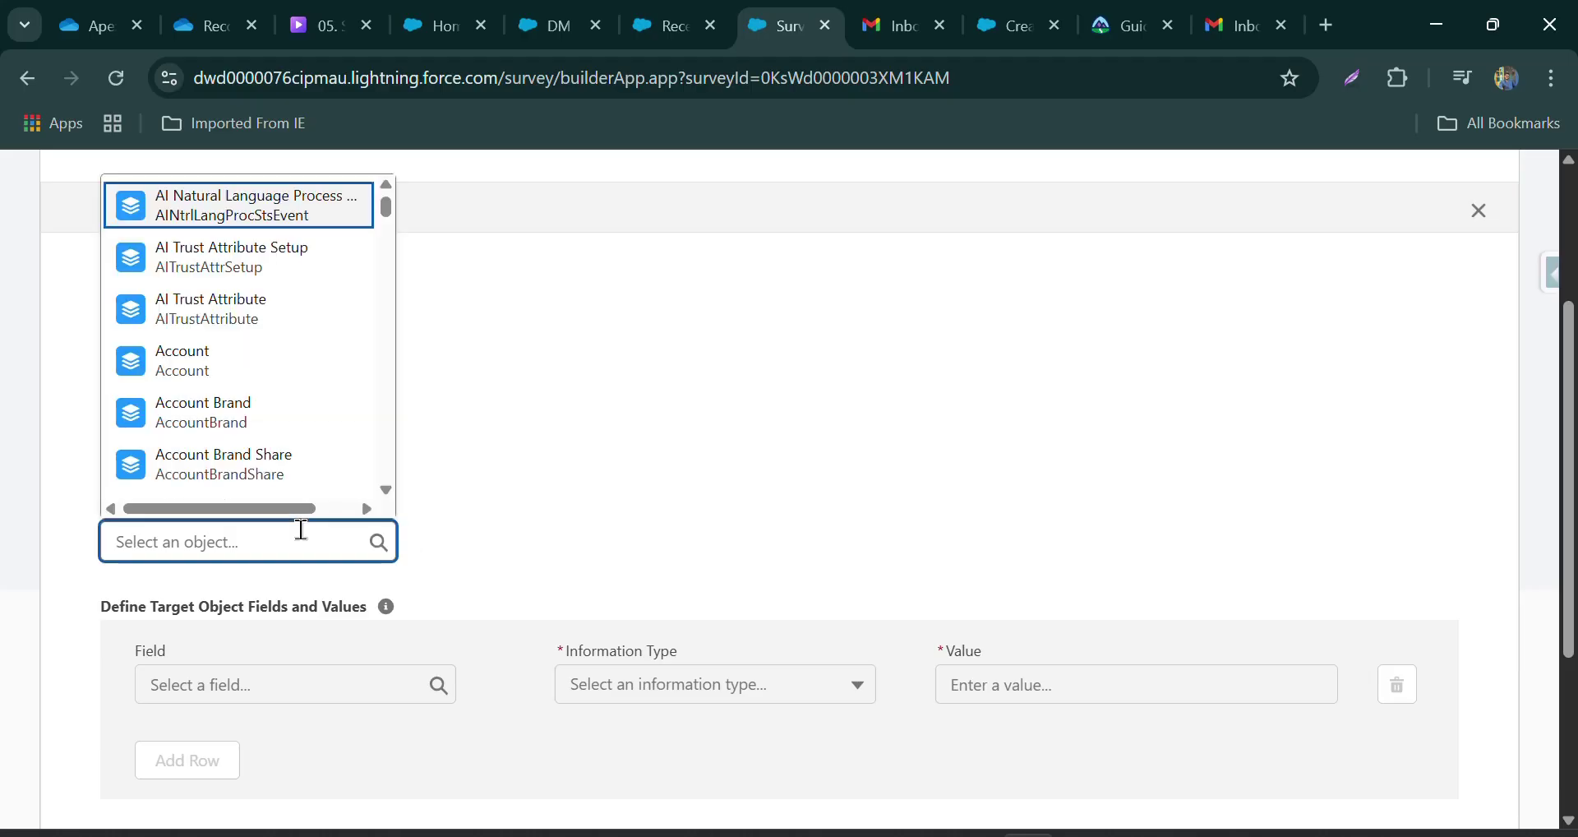
{"action": "type", "text": "case"}
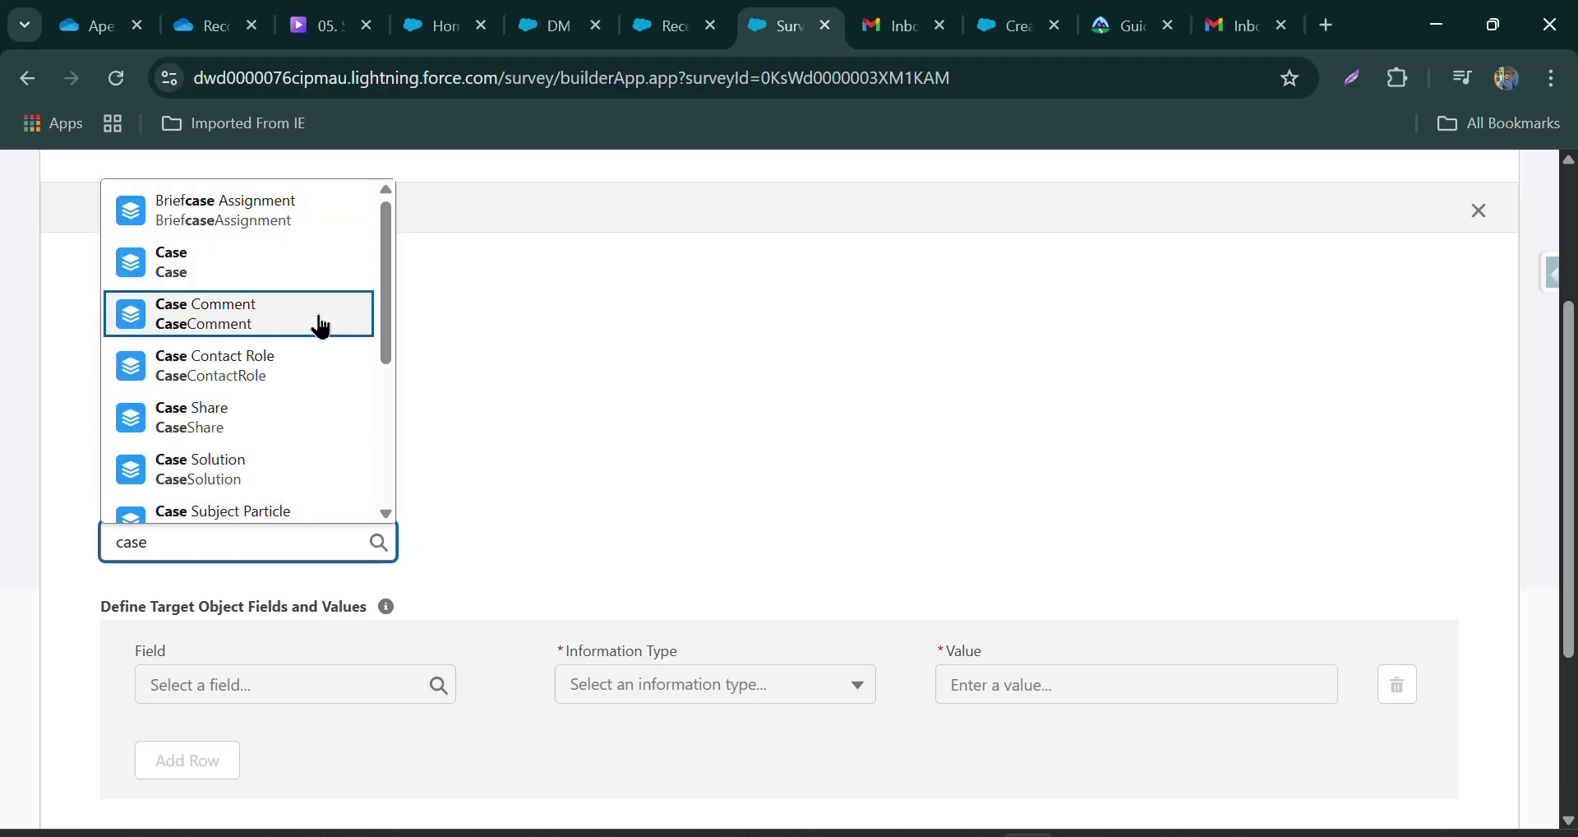
{"action": "left_click", "coordinate": [329, 282]}
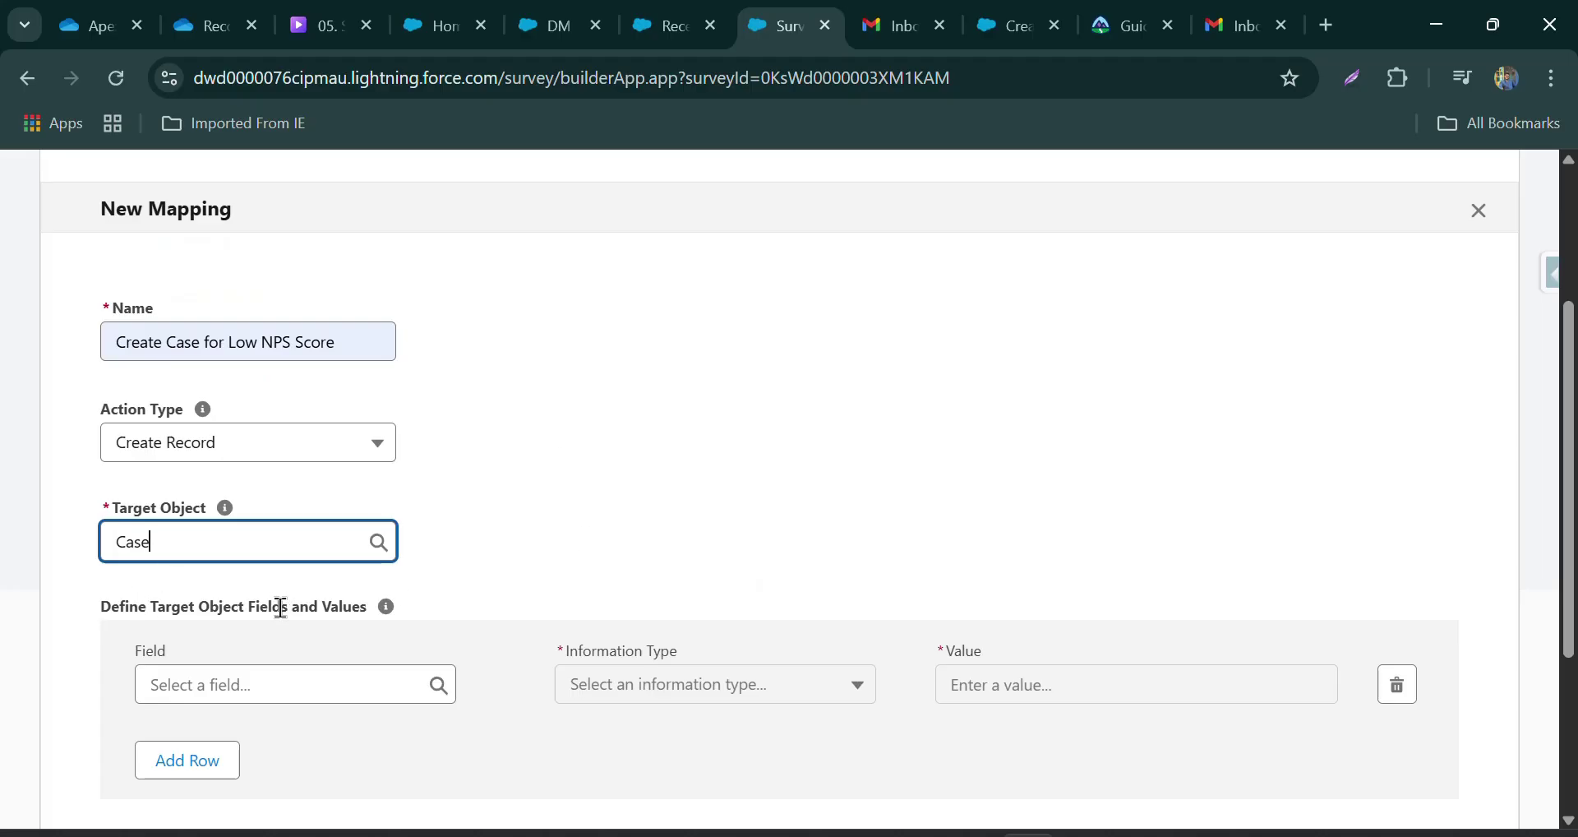
- Map the case's Status field to the picklist value Escalated
{"action": "scroll", "coordinate": [351, 596], "scroll_direction": "down", "scroll_amount": 3}
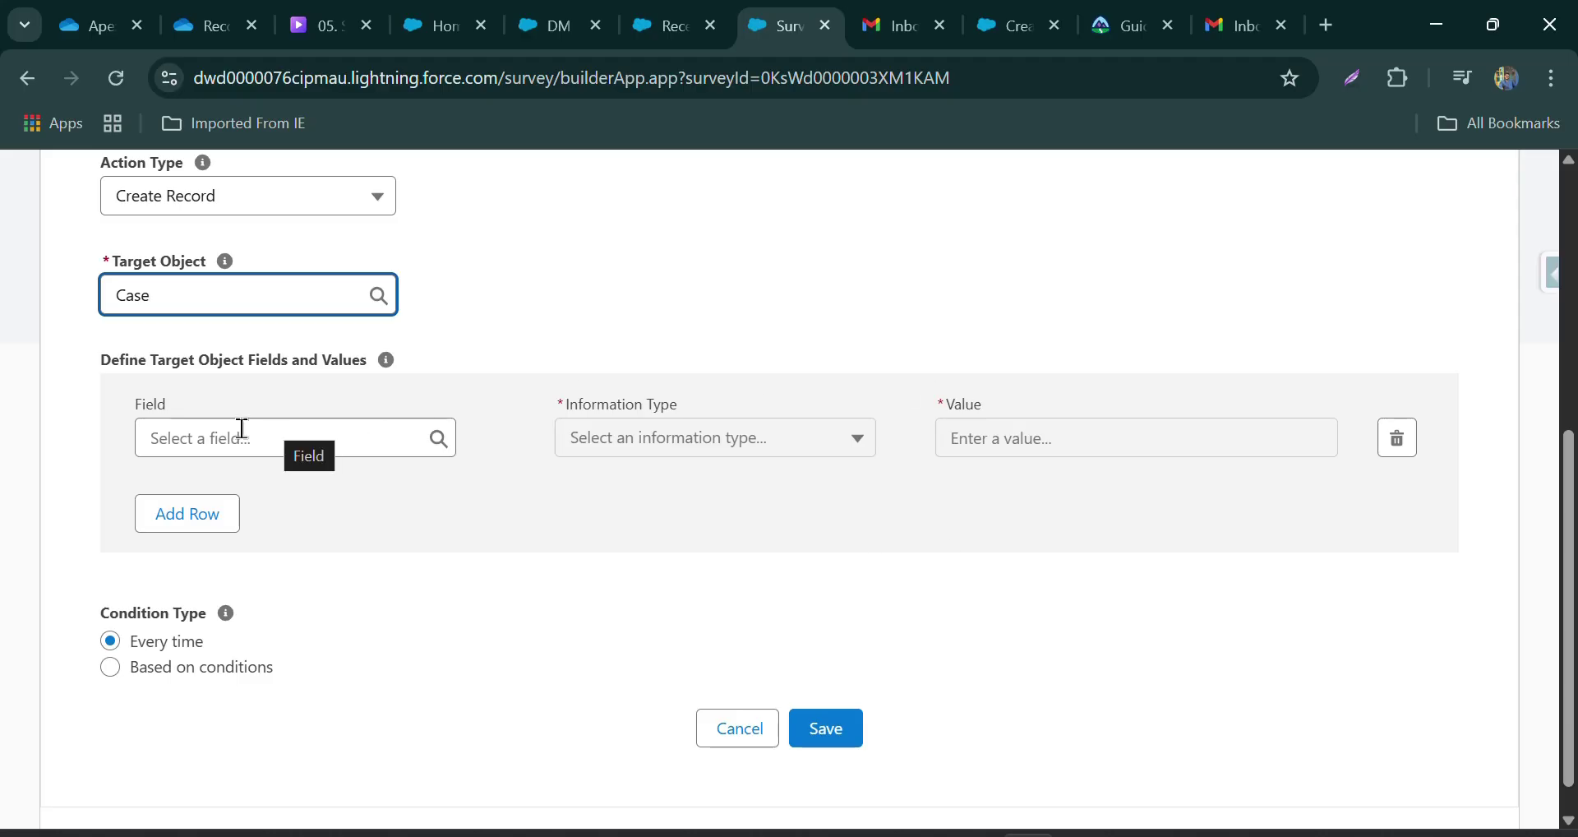
{"action": "left_click", "coordinate": [218, 442]}
{"action": "type", "text": "stat"}
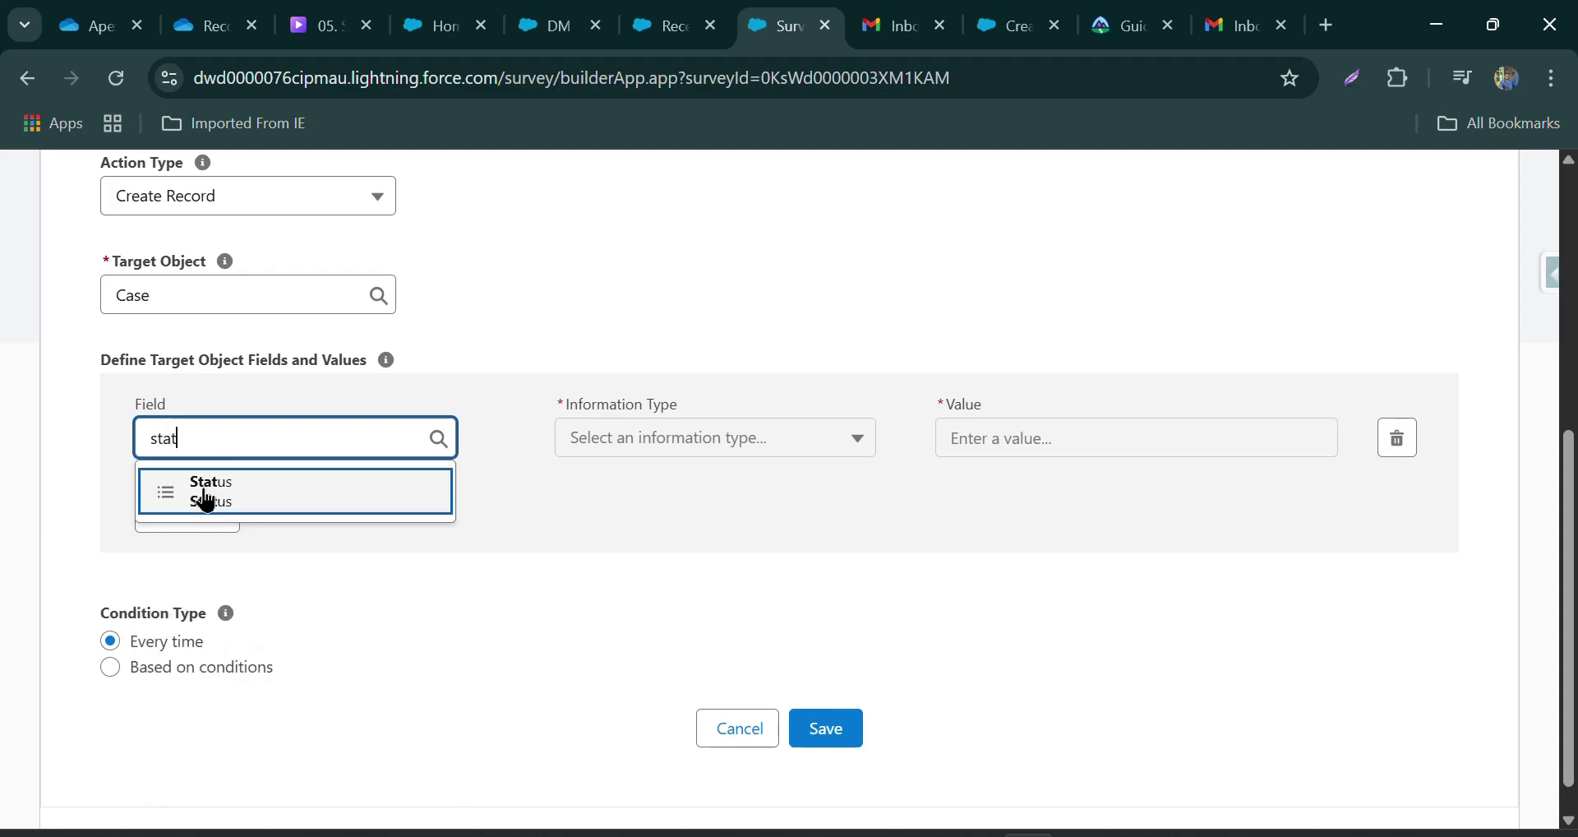
{"action": "left_click", "coordinate": [198, 498]}
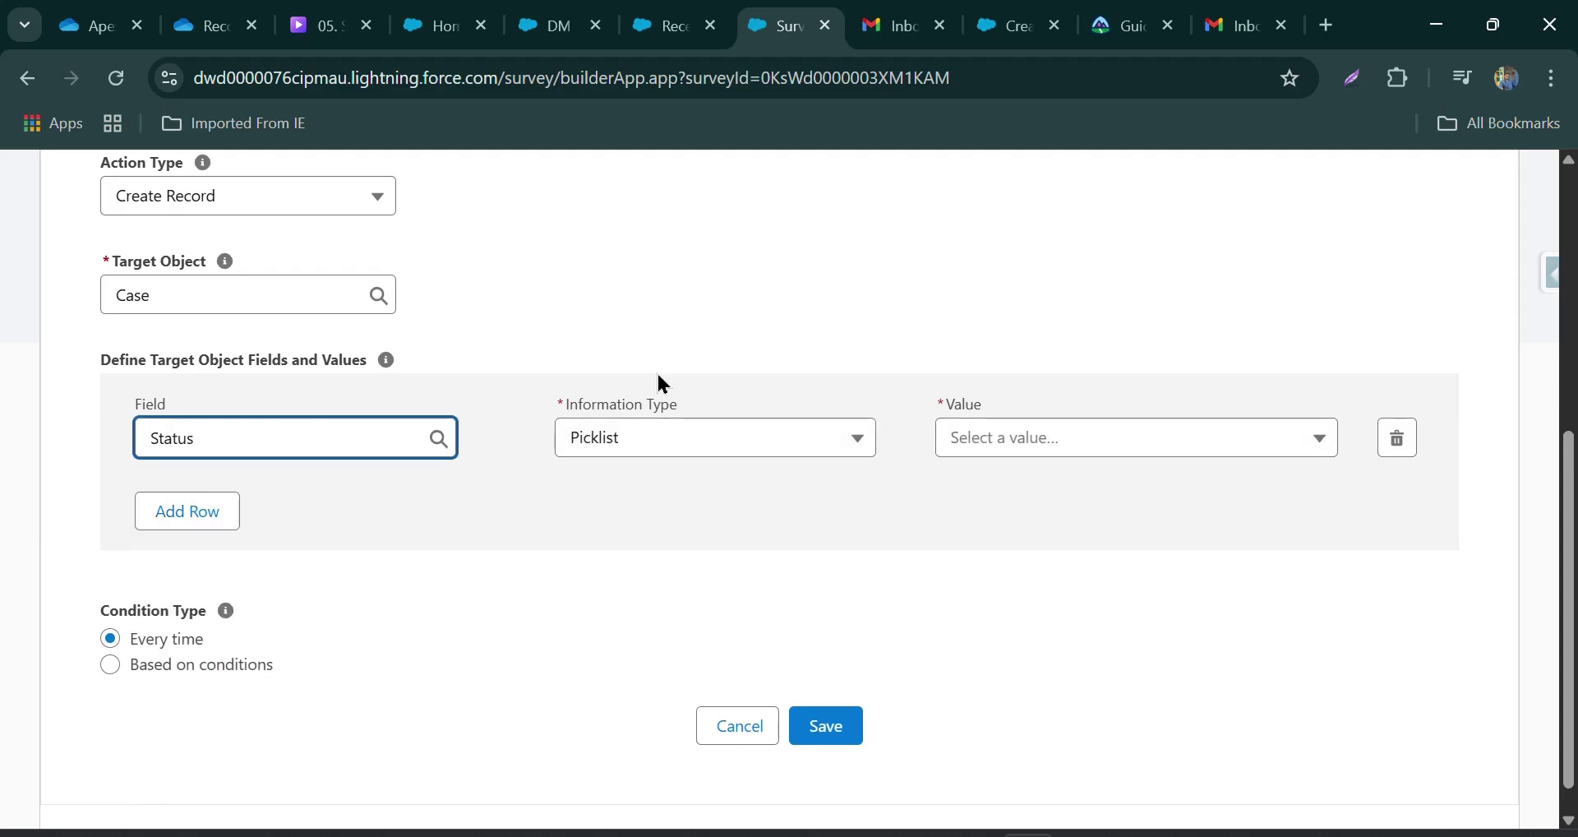
{"action": "left_click", "coordinate": [623, 433]}
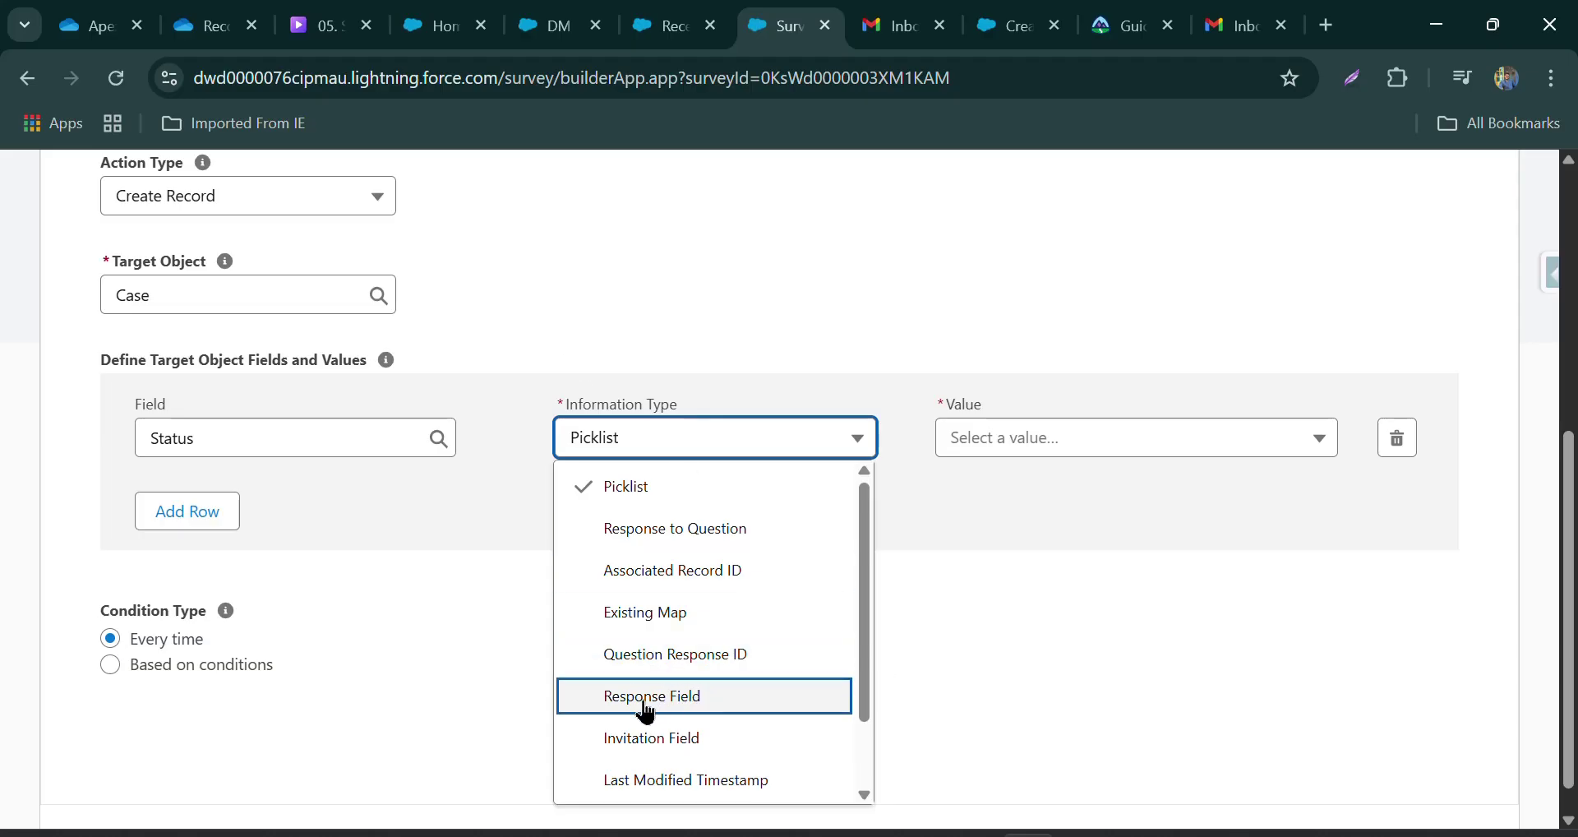
{"action": "scroll", "coordinate": [753, 709], "scroll_direction": "down", "scroll_amount": 1}
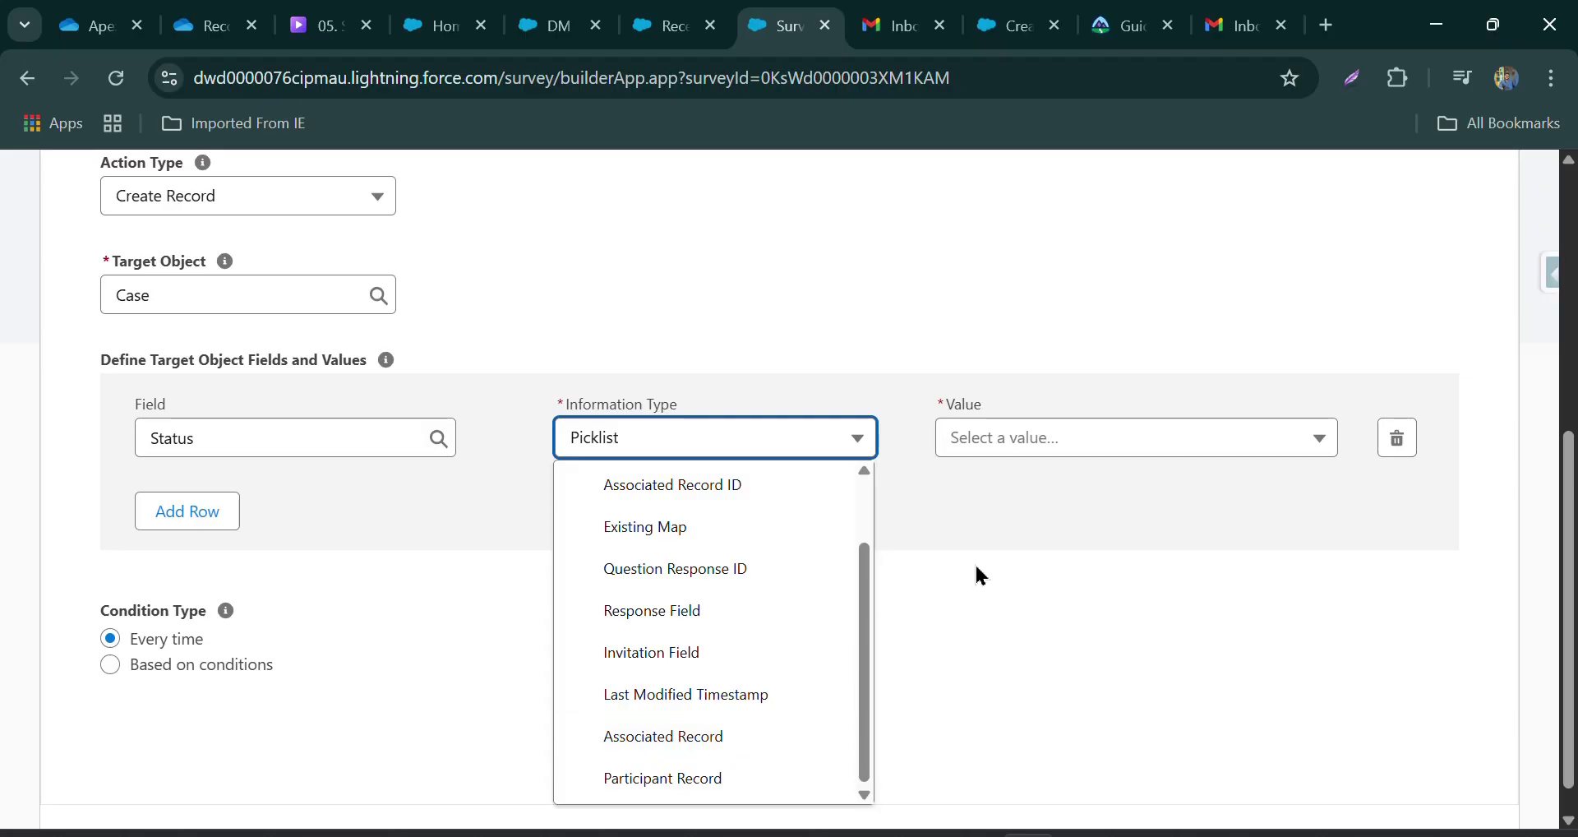
{"action": "scroll", "coordinate": [707, 542], "scroll_direction": "up", "scroll_amount": 2}
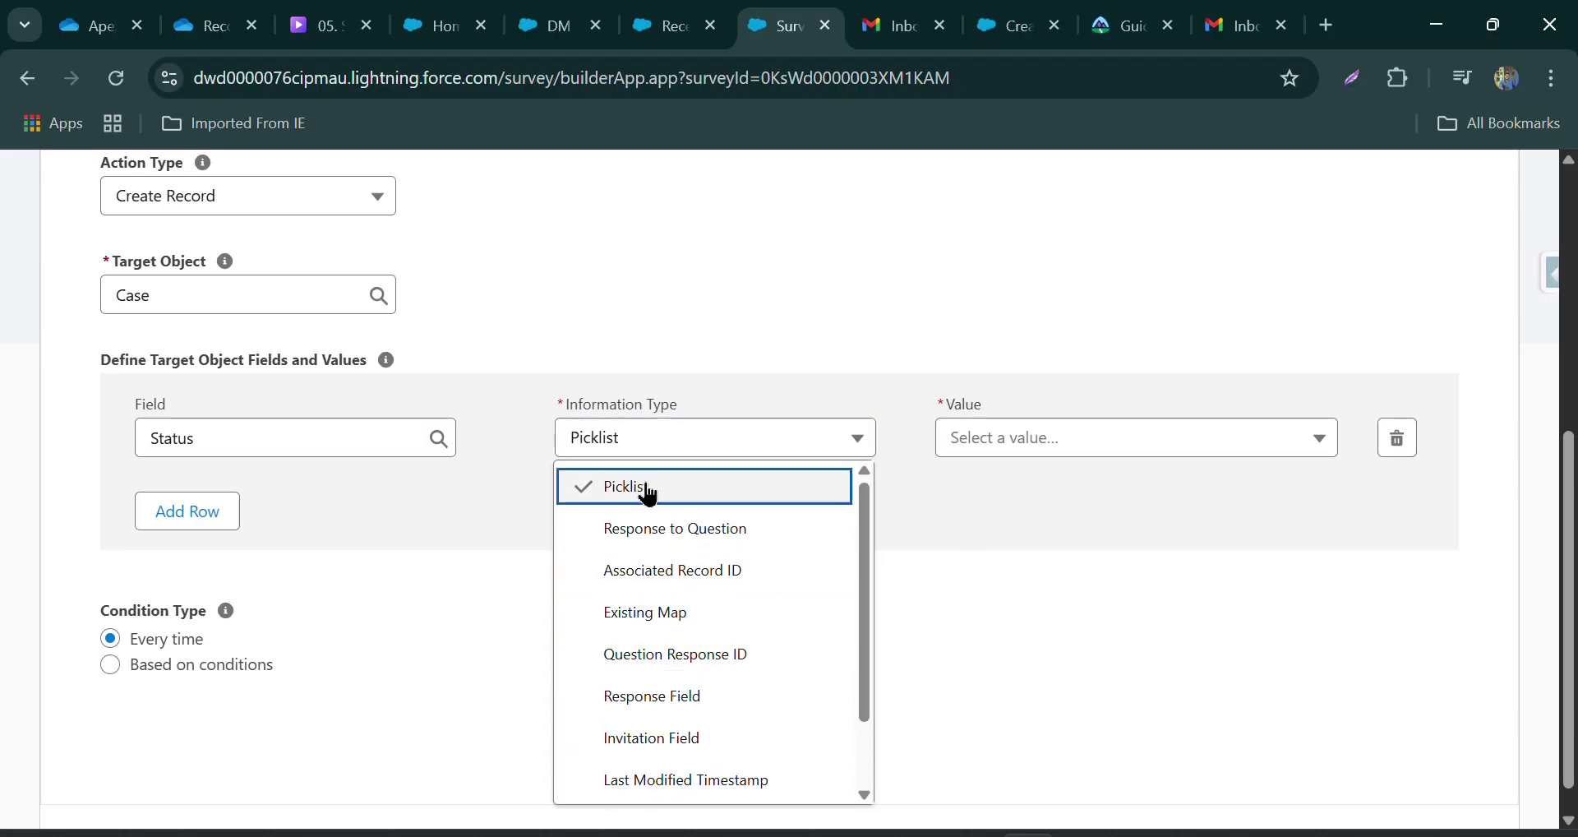
{"action": "left_click", "coordinate": [649, 489]}
{"action": "left_click", "coordinate": [988, 449]}
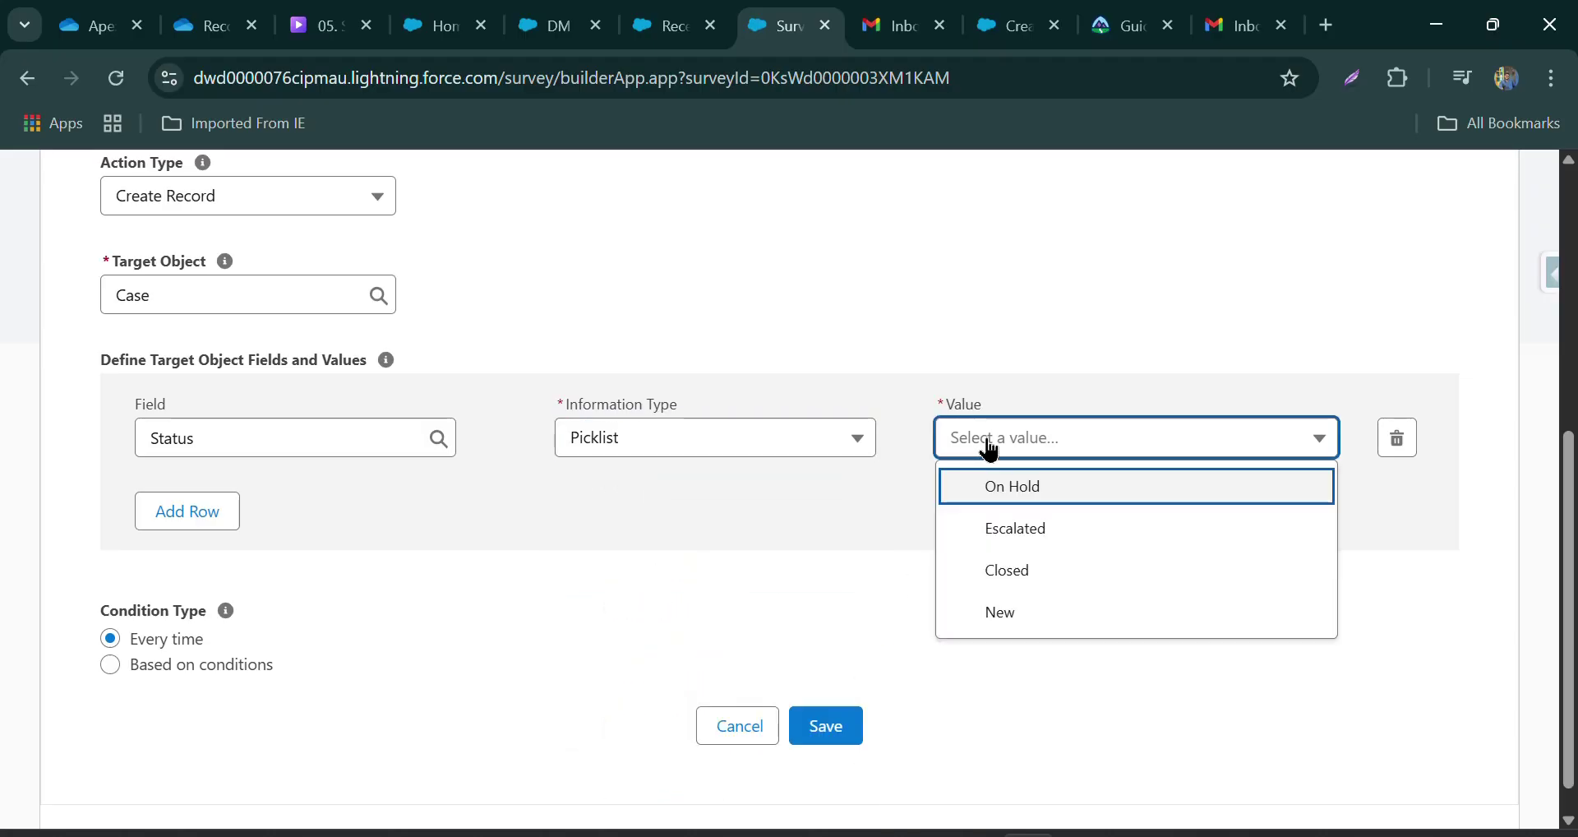
{"action": "left_click", "coordinate": [993, 525]}
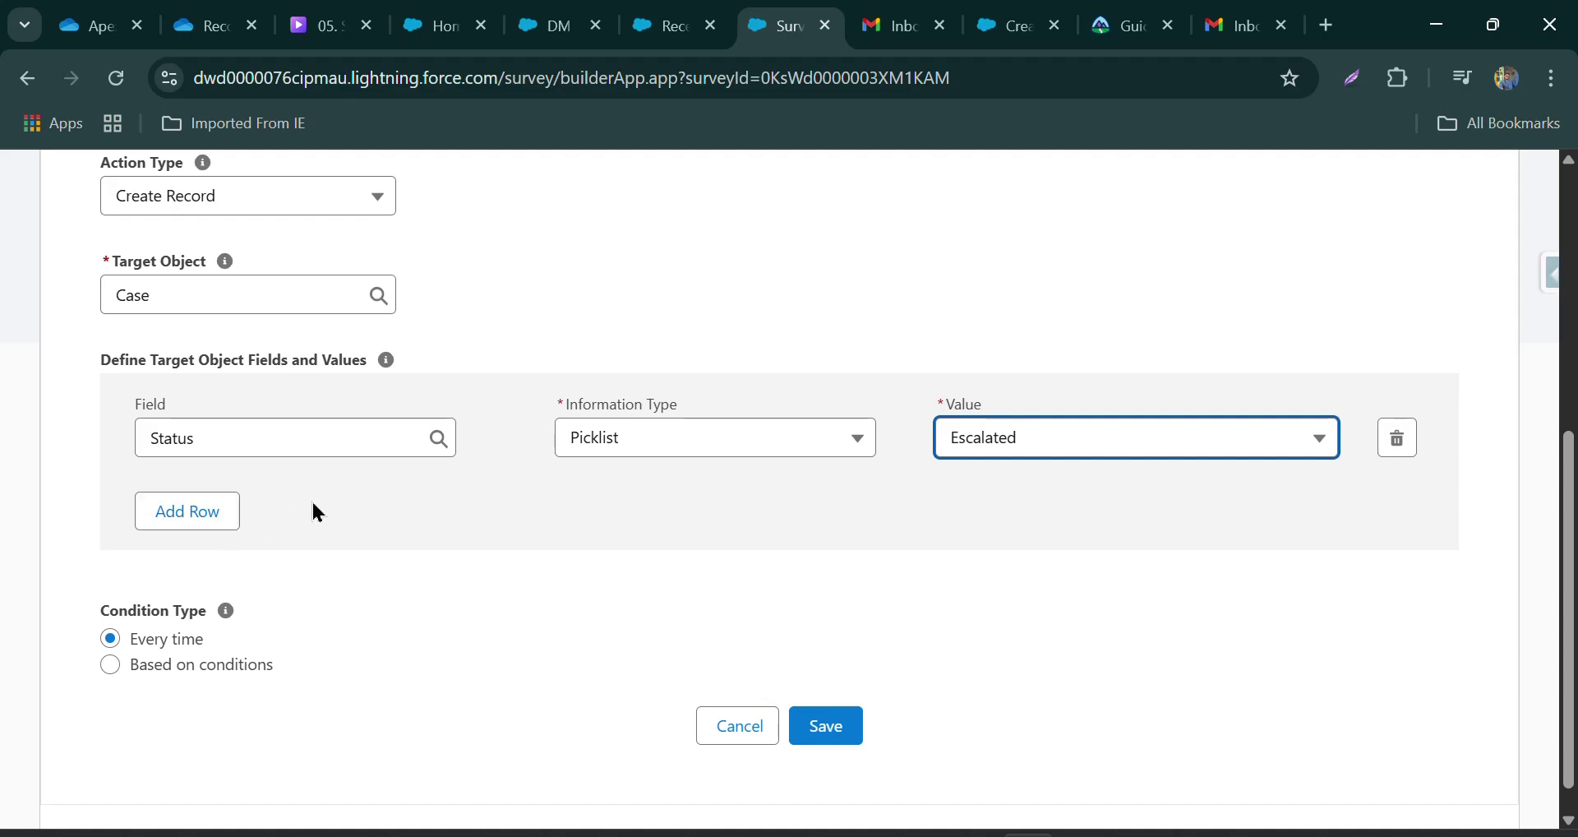
- Add a row mapping the Description field to the response to the question about the reasons for the Net Promoter Score
{"action": "left_click", "coordinate": [138, 520]}
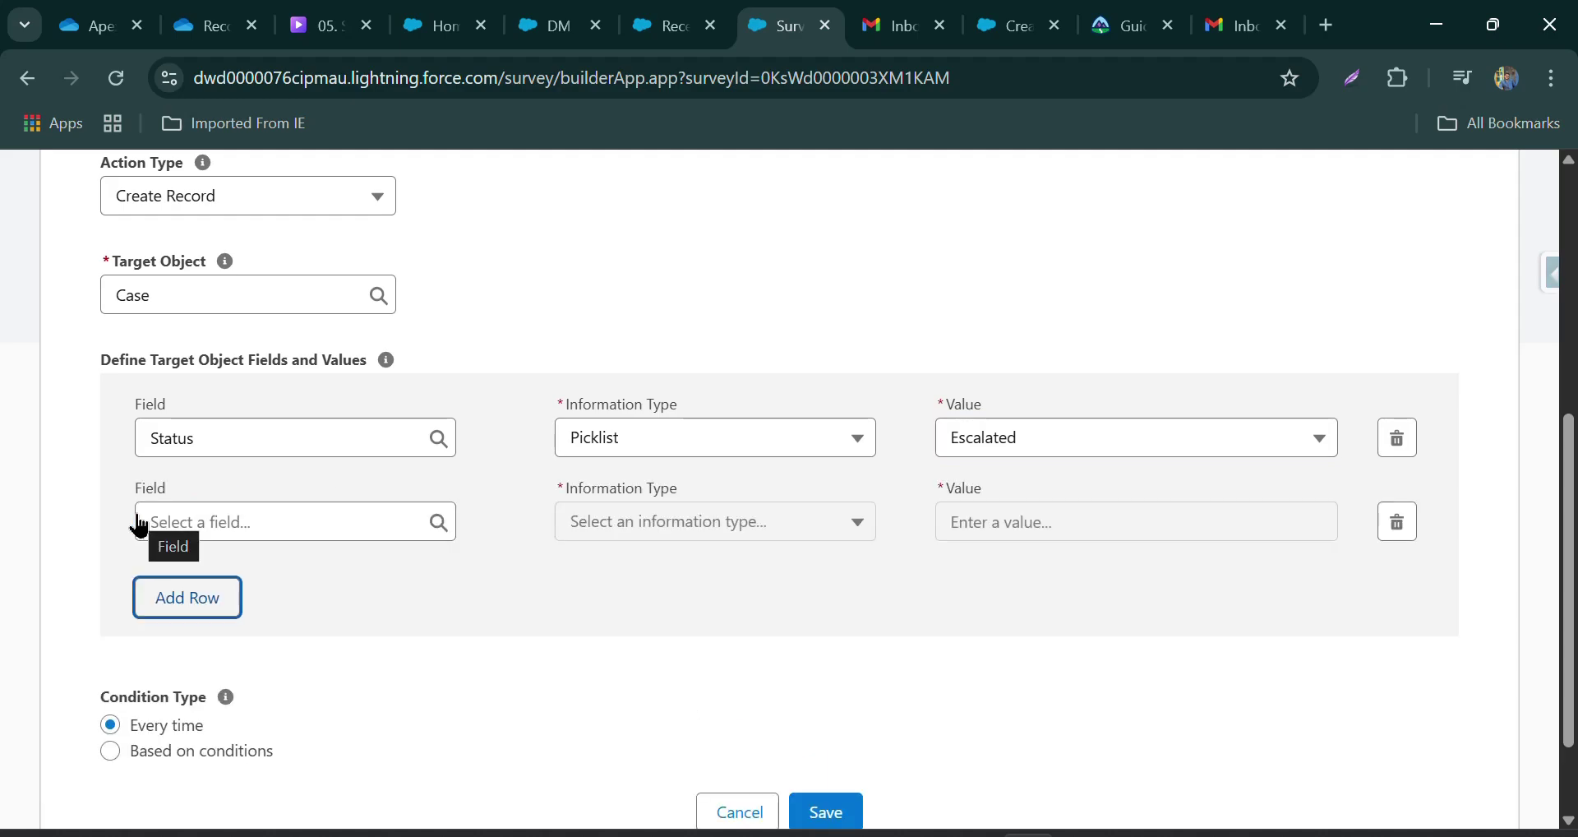
{"action": "left_click", "coordinate": [170, 507]}
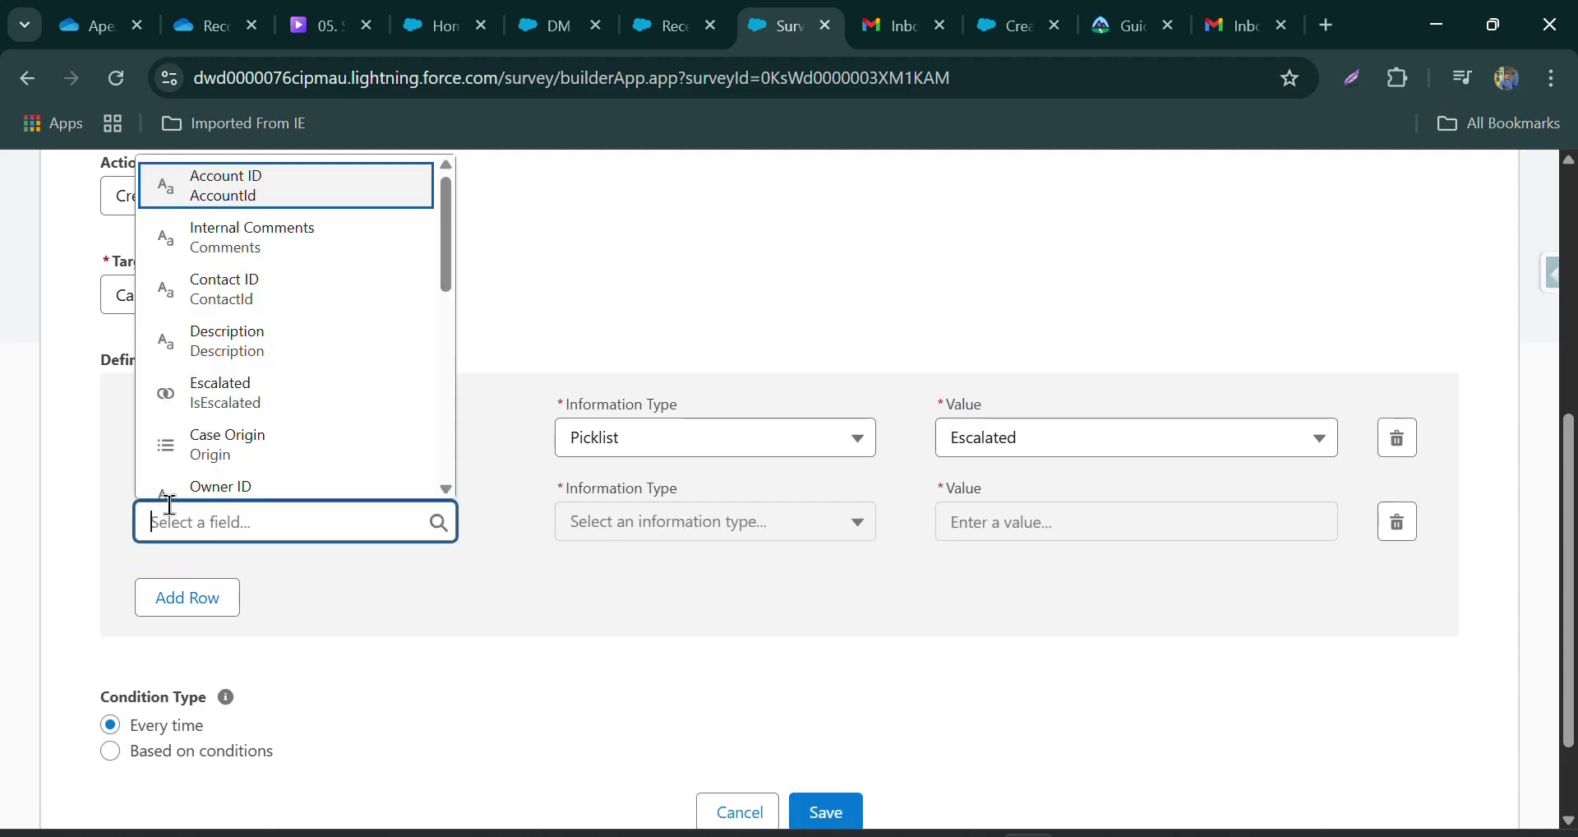
{"action": "type", "text": "des"}
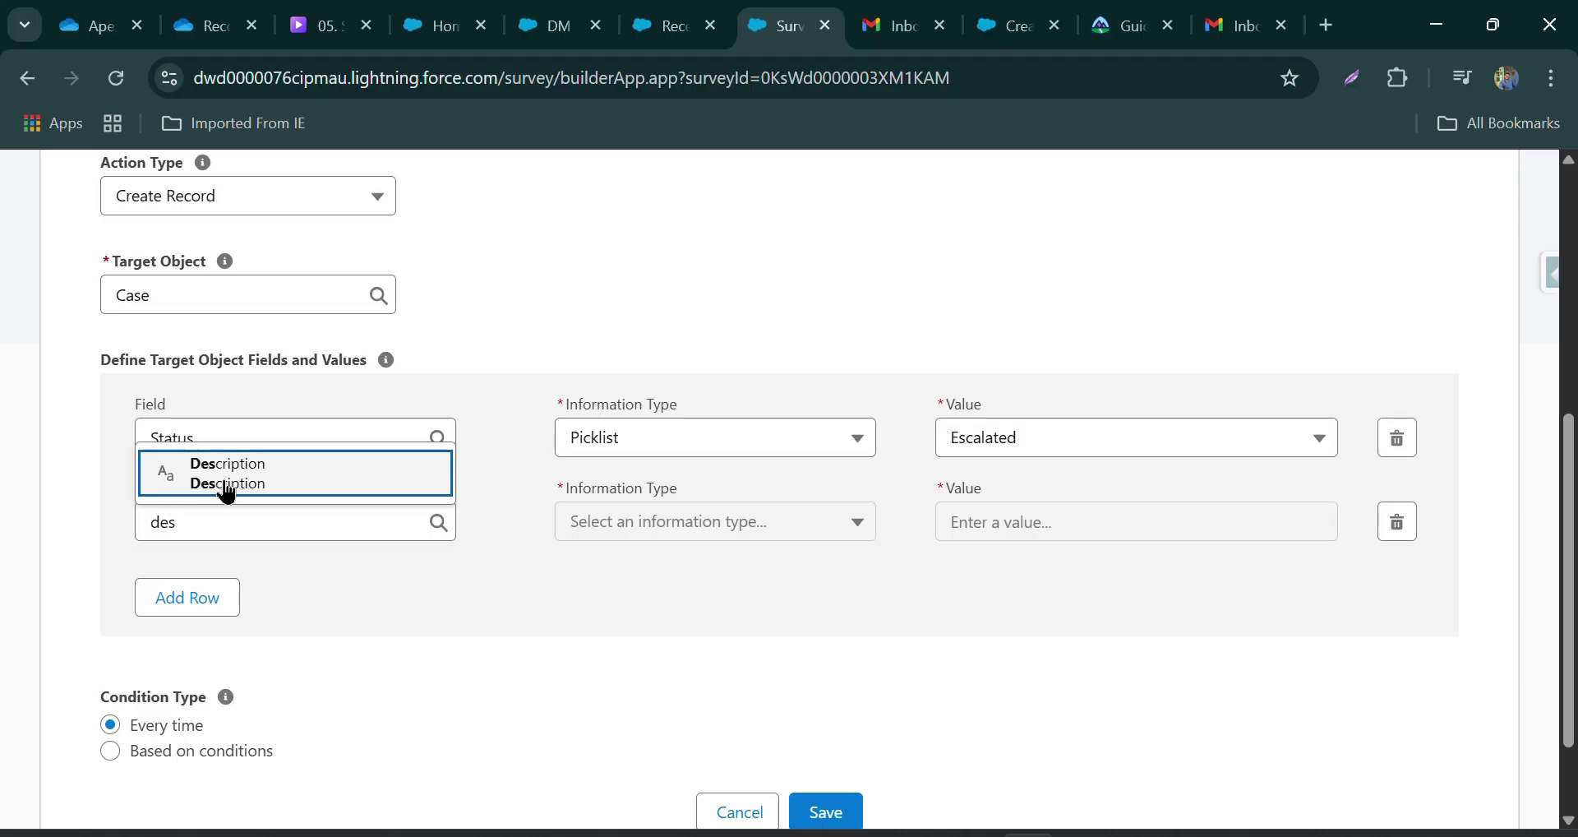
{"action": "left_click", "coordinate": [223, 488]}
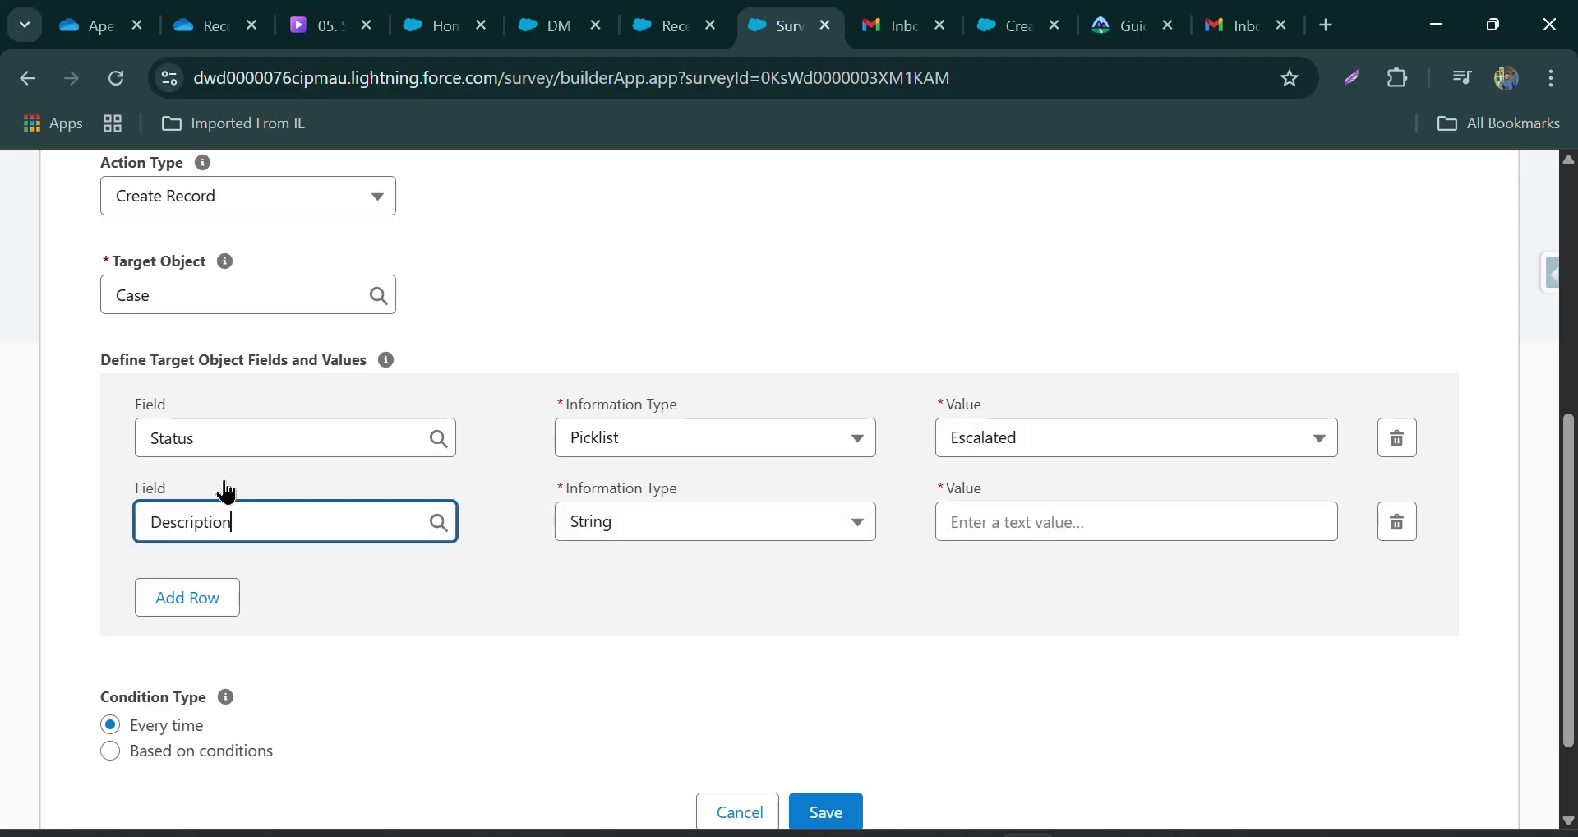
{"action": "left_click", "coordinate": [591, 519]}
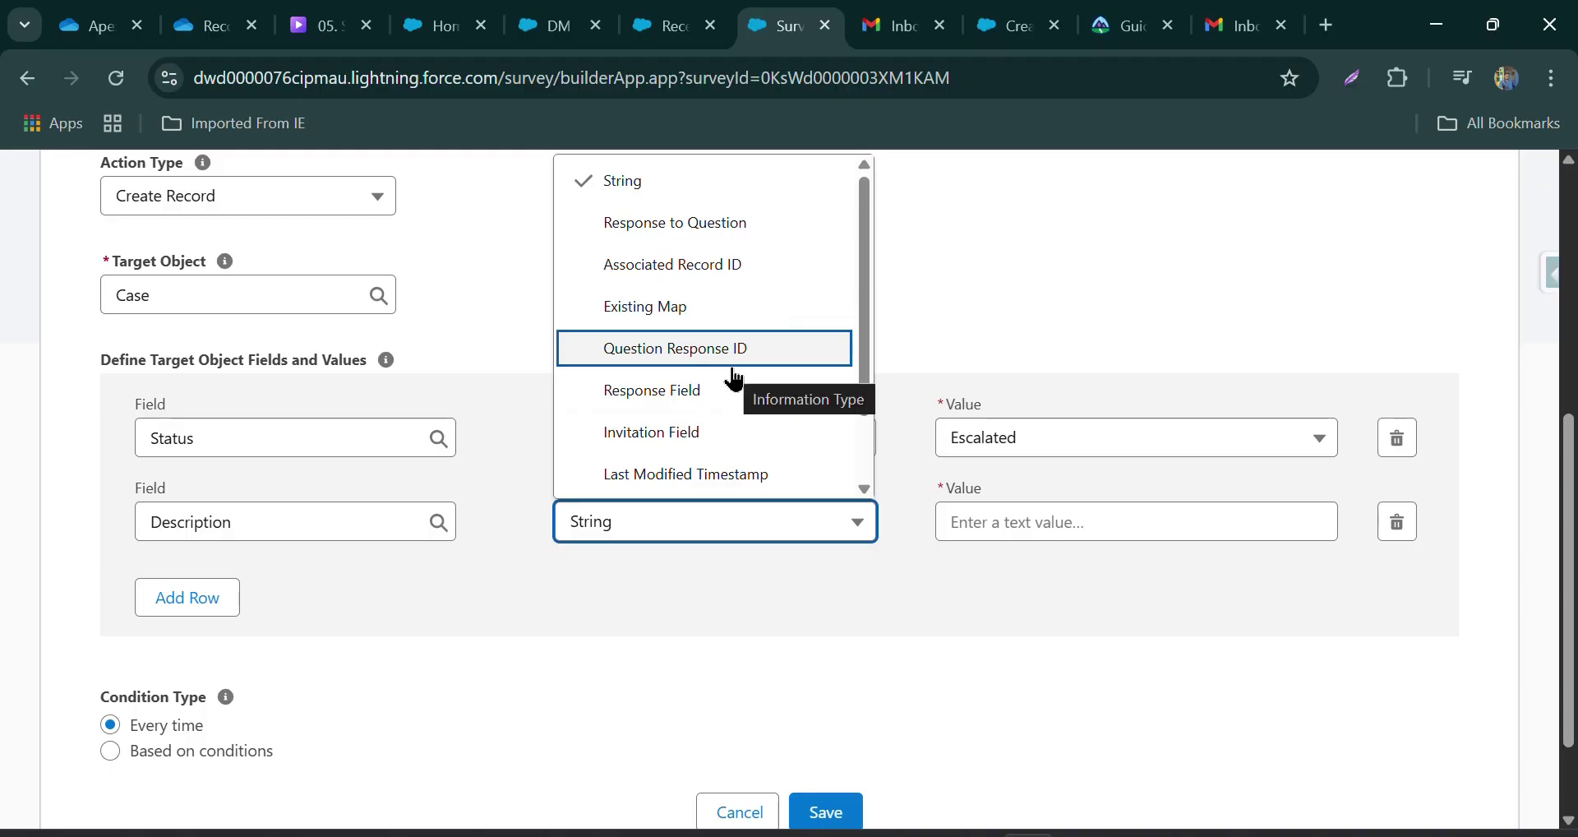
{"action": "left_click", "coordinate": [734, 239]}
{"action": "left_click", "coordinate": [961, 516]}
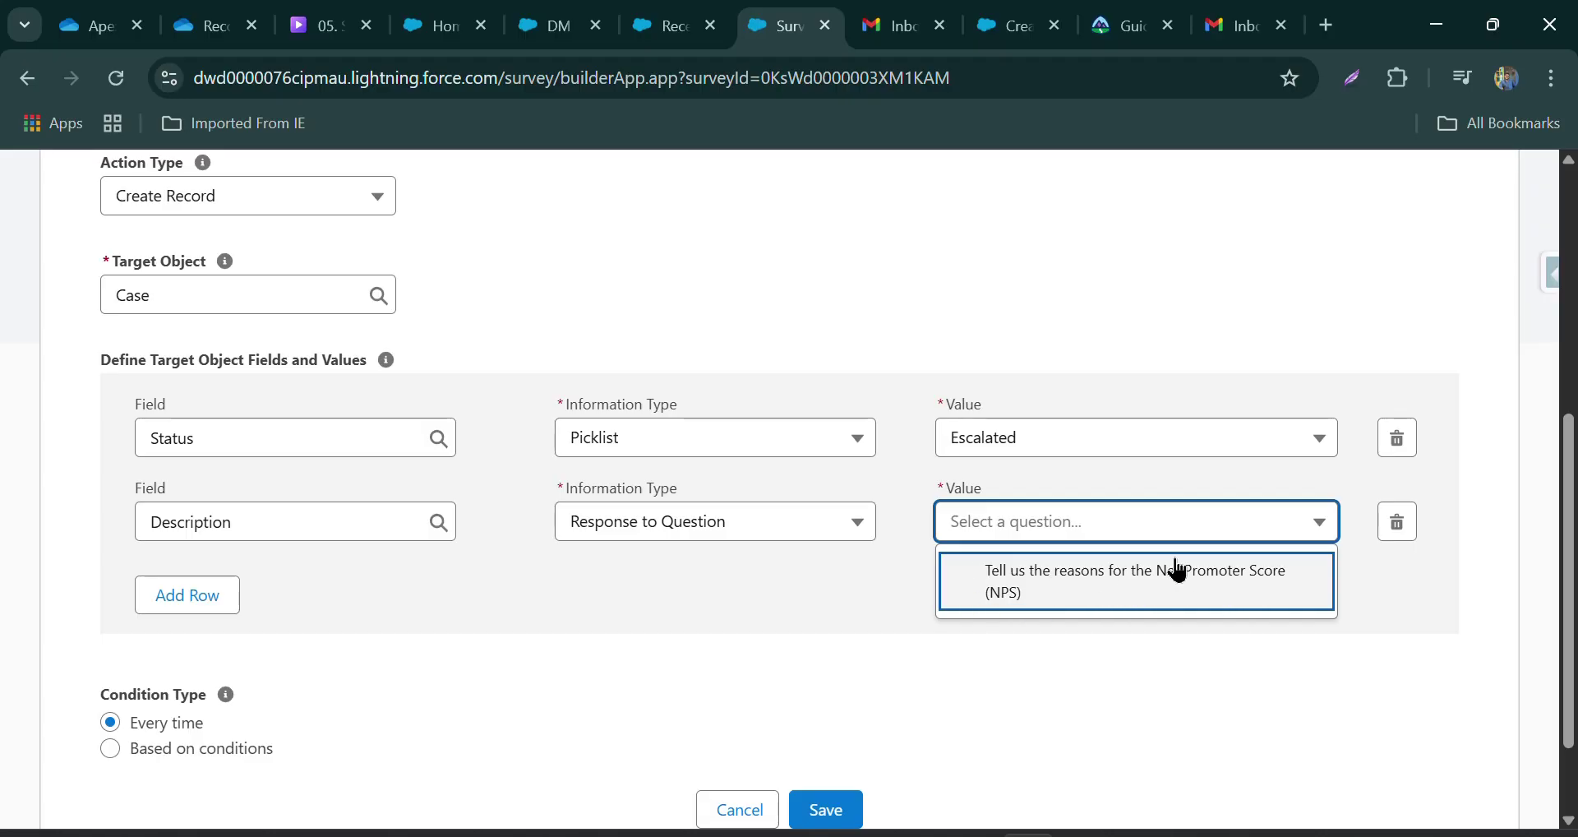
{"action": "left_click", "coordinate": [1068, 588]}
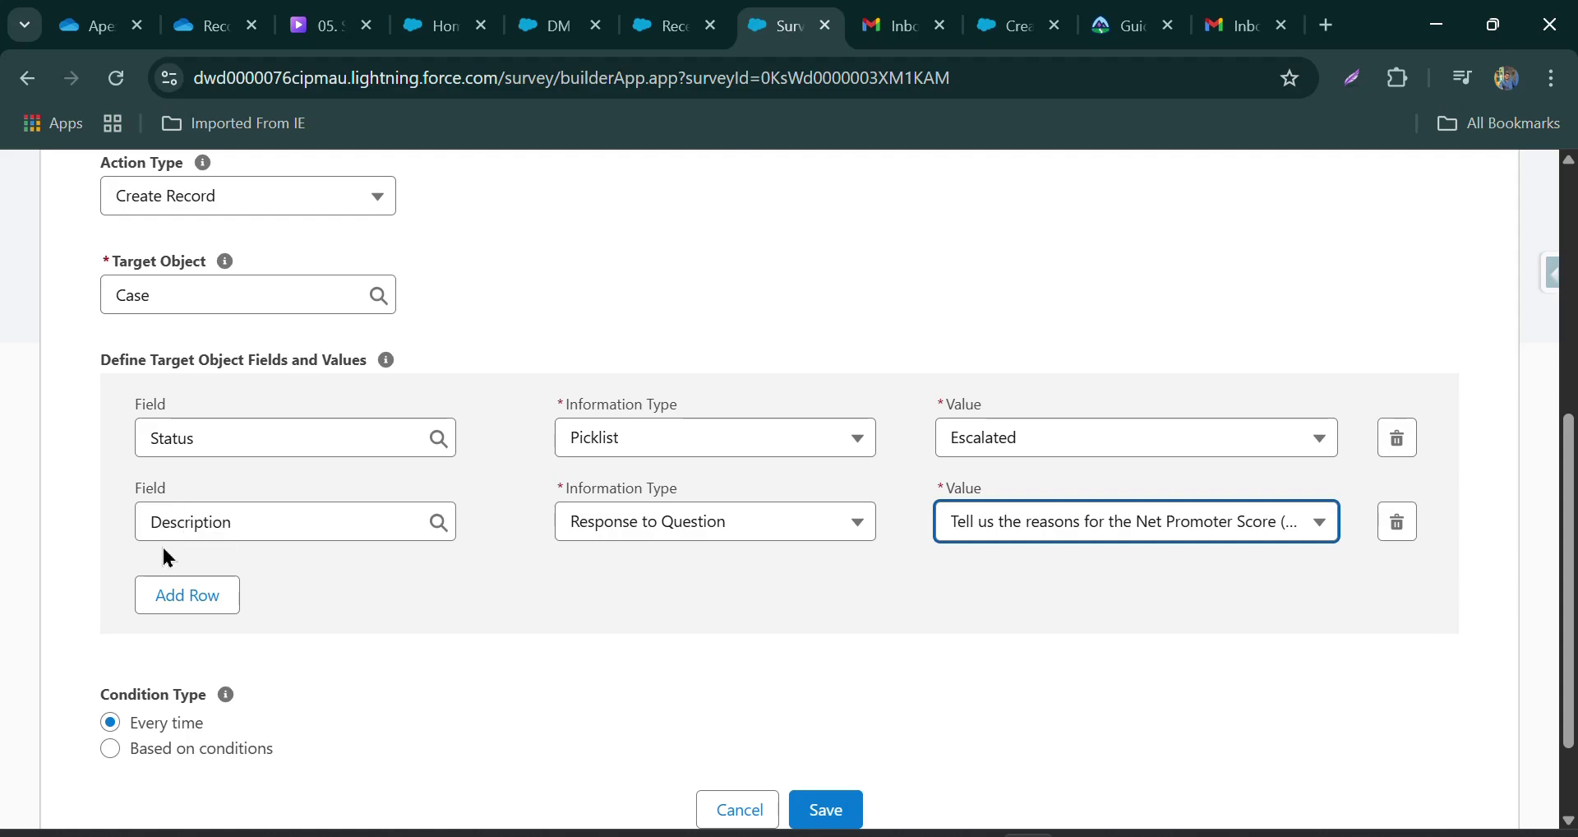
- Add a row mapping the Contact ID field to the participant record's merge field Contact.Id
{"action": "left_click", "coordinate": [176, 594]}
{"action": "left_click", "coordinate": [180, 600]}
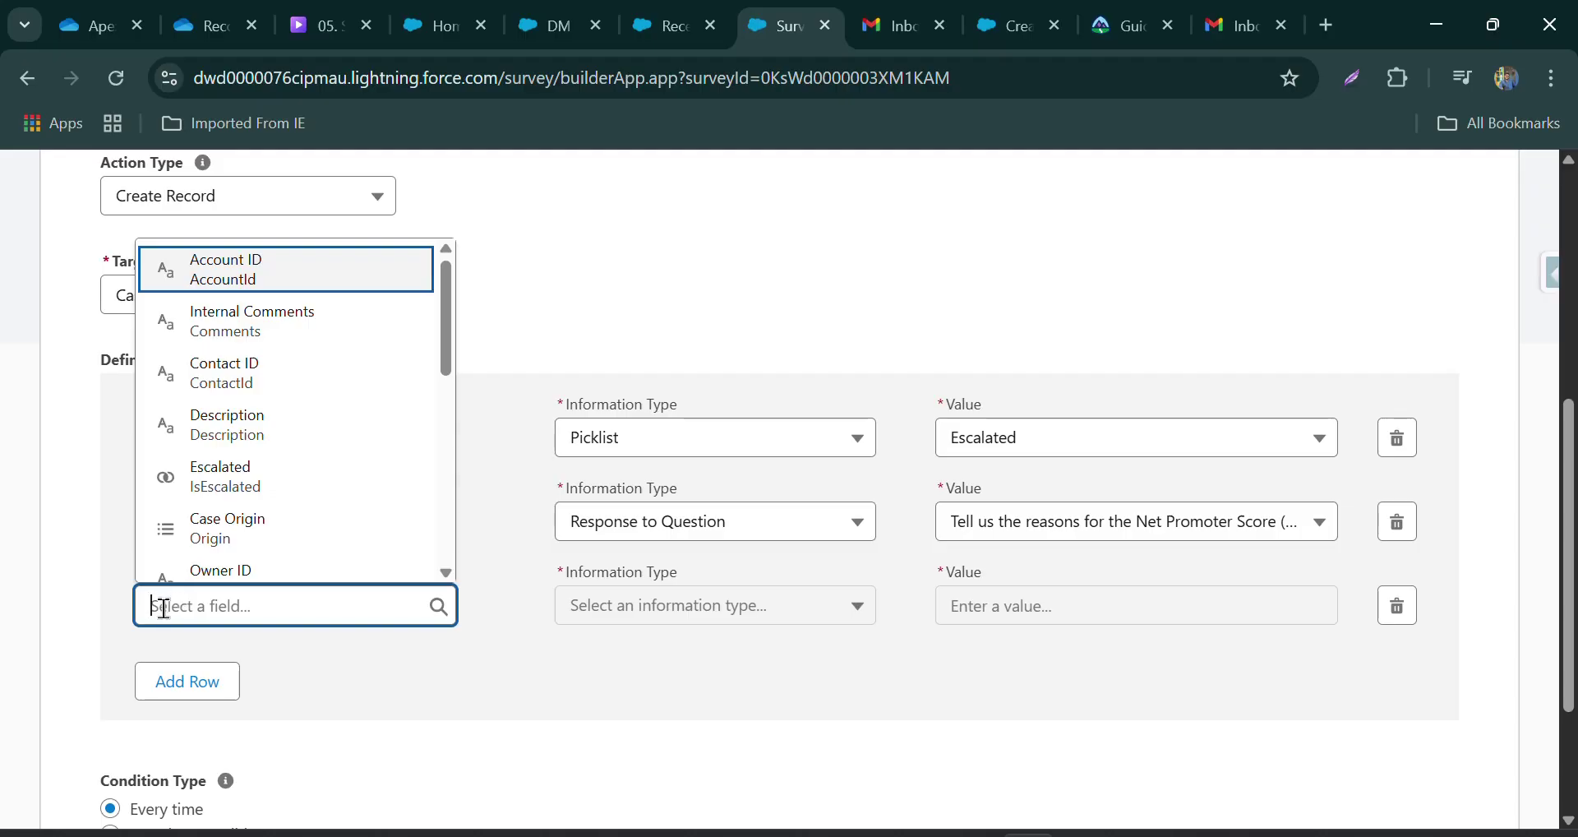
{"action": "type", "text": "con"}
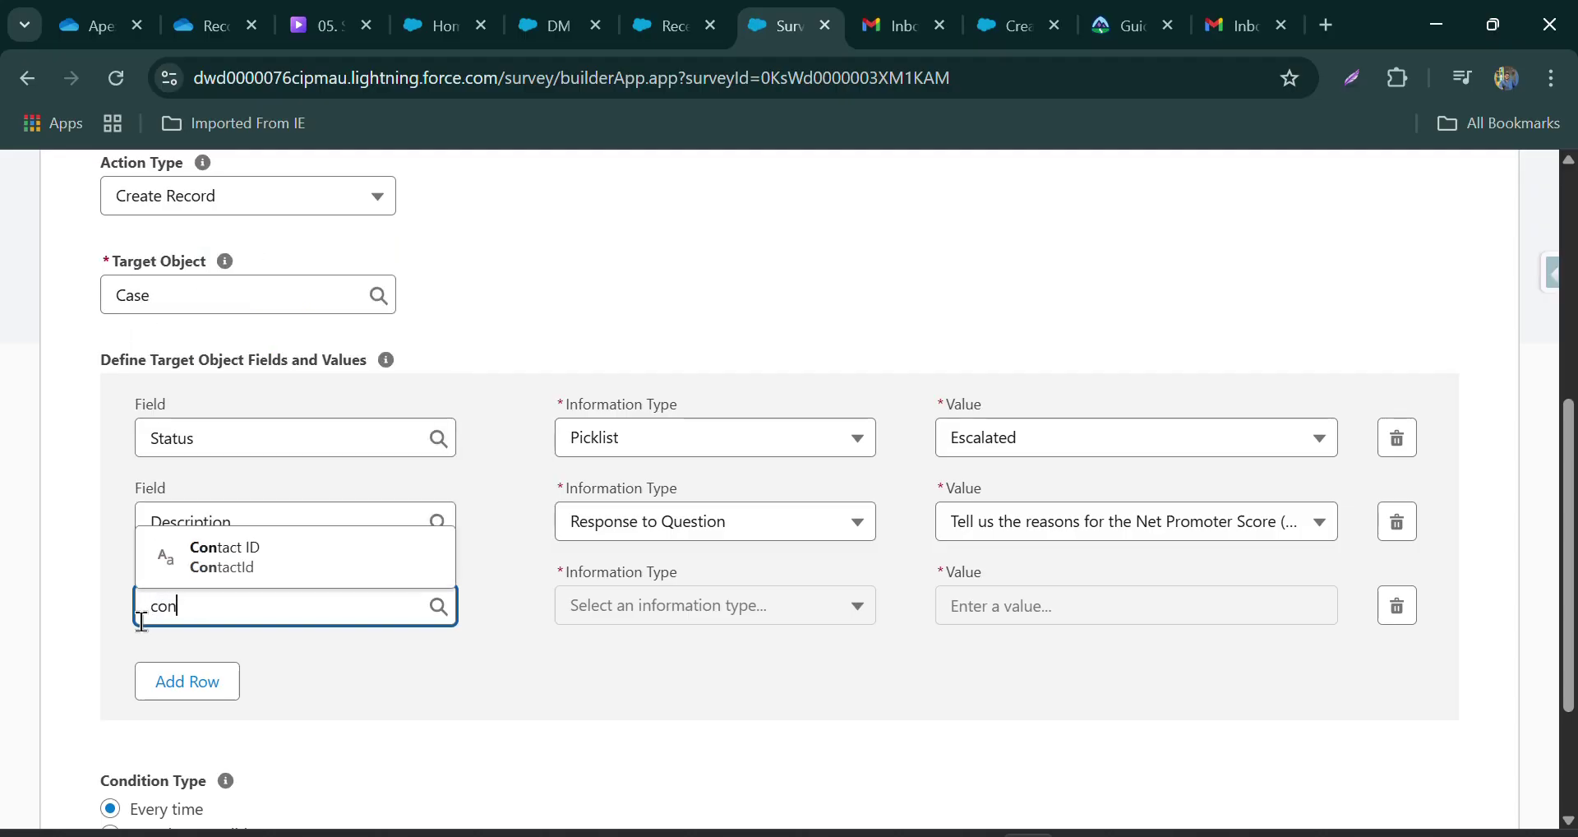
{"action": "left_click", "coordinate": [234, 574]}
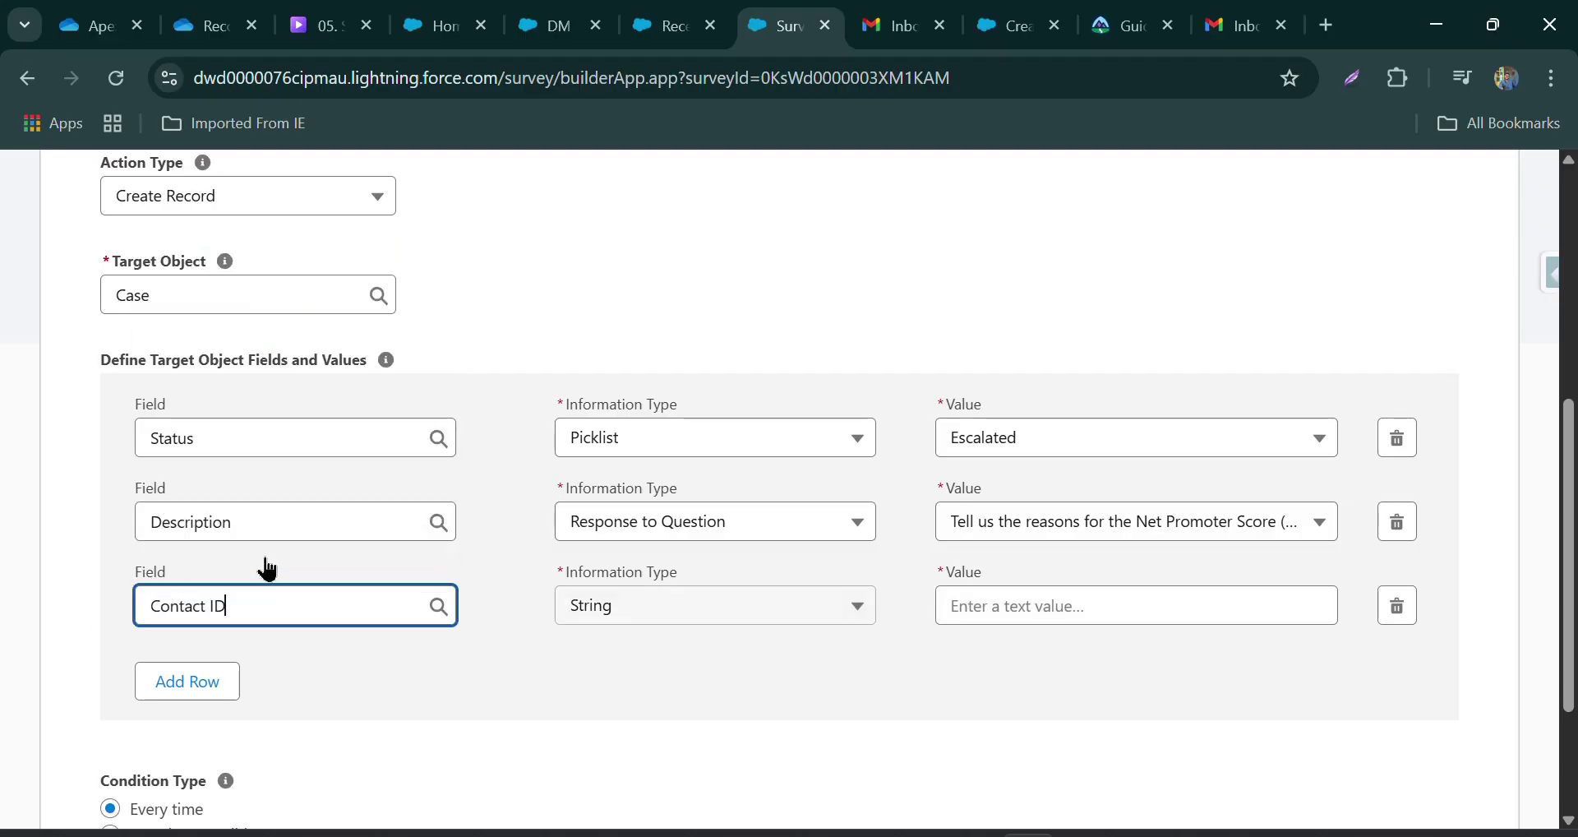
{"action": "left_click", "coordinate": [575, 600]}
{"action": "scroll", "coordinate": [609, 517], "scroll_direction": "down", "scroll_amount": 1}
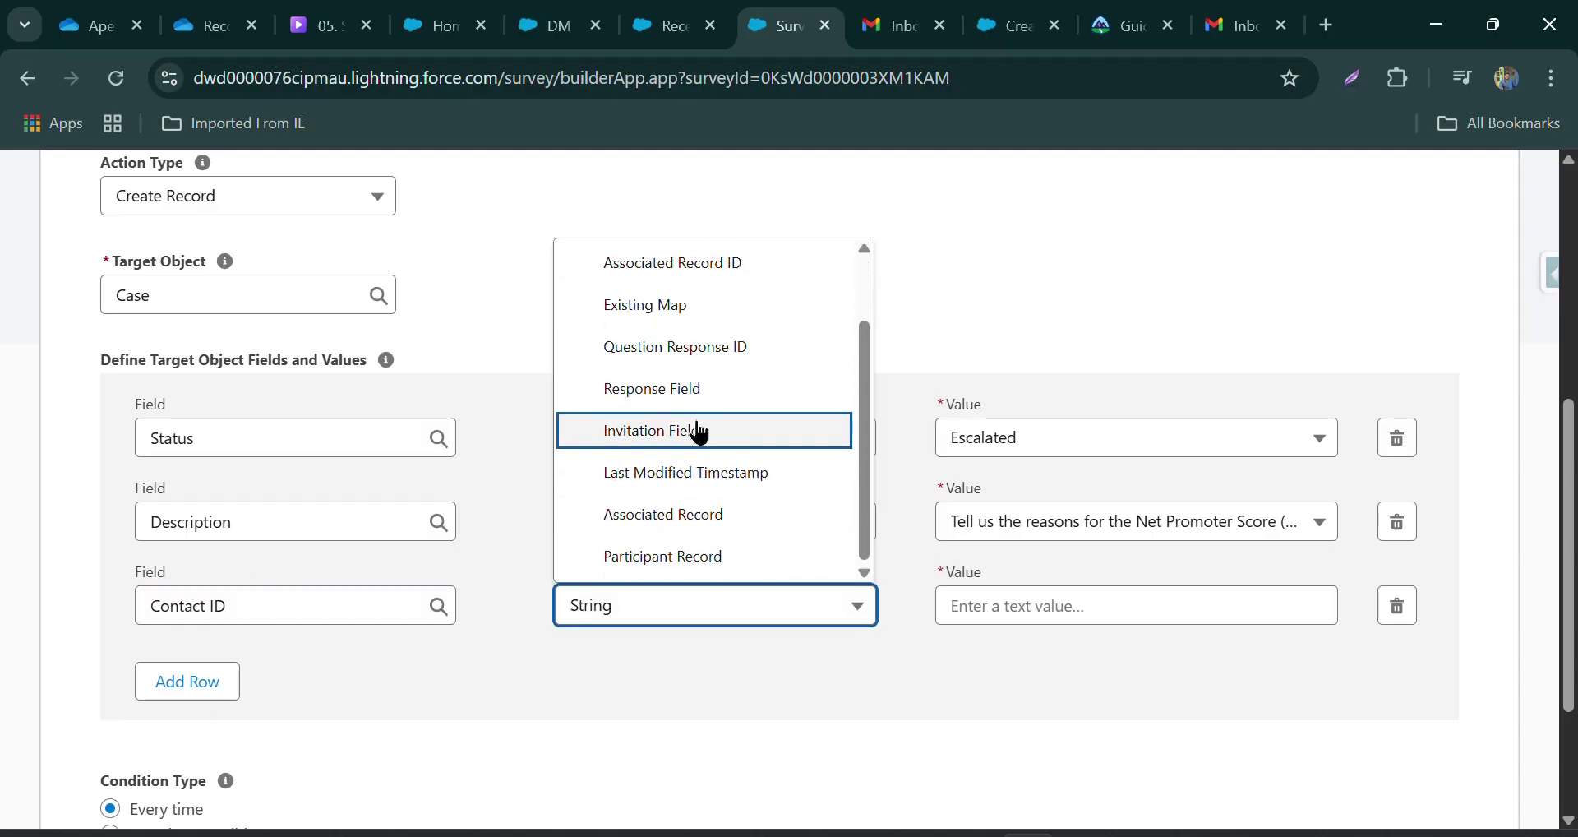
{"action": "left_click", "coordinate": [662, 557]}
{"action": "left_click", "coordinate": [1052, 605]}
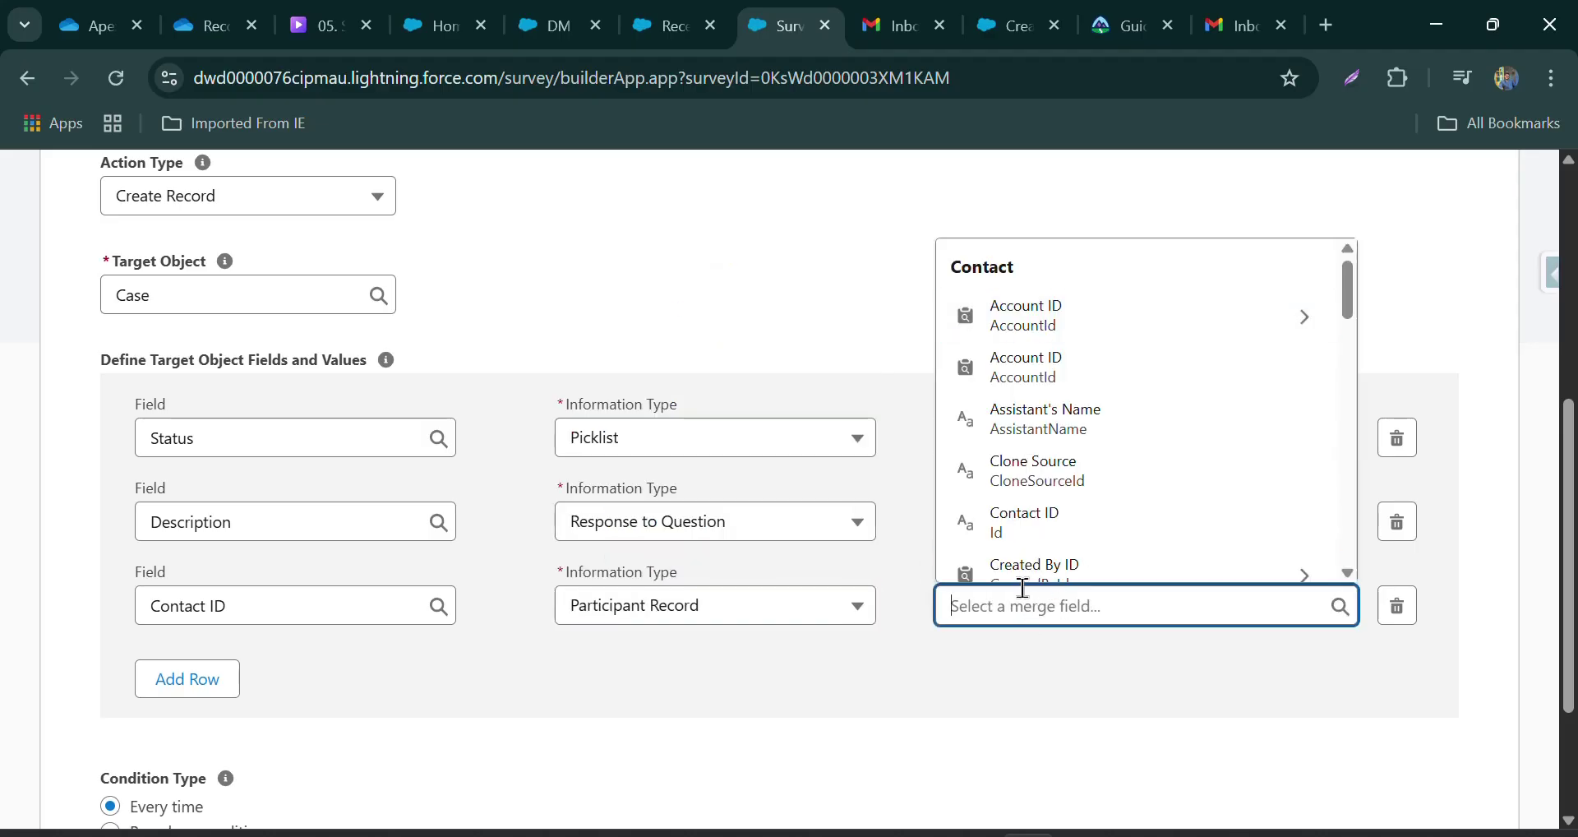
{"action": "left_click", "coordinate": [1033, 533]}
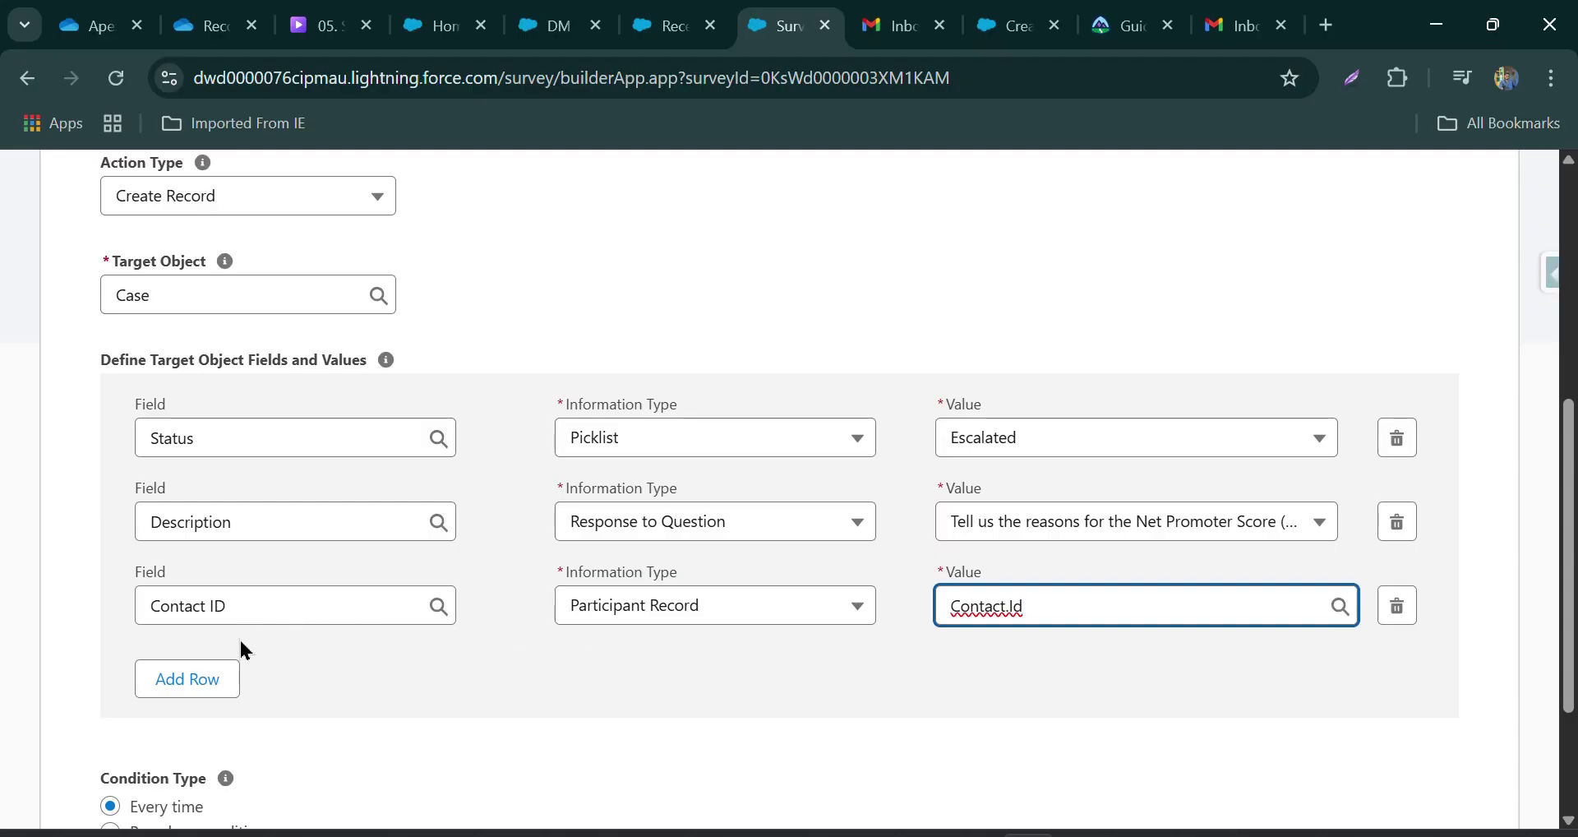
- Add a row mapping the Subject field to the string "Low NPS Less than 3"
{"action": "left_click", "coordinate": [187, 681]}
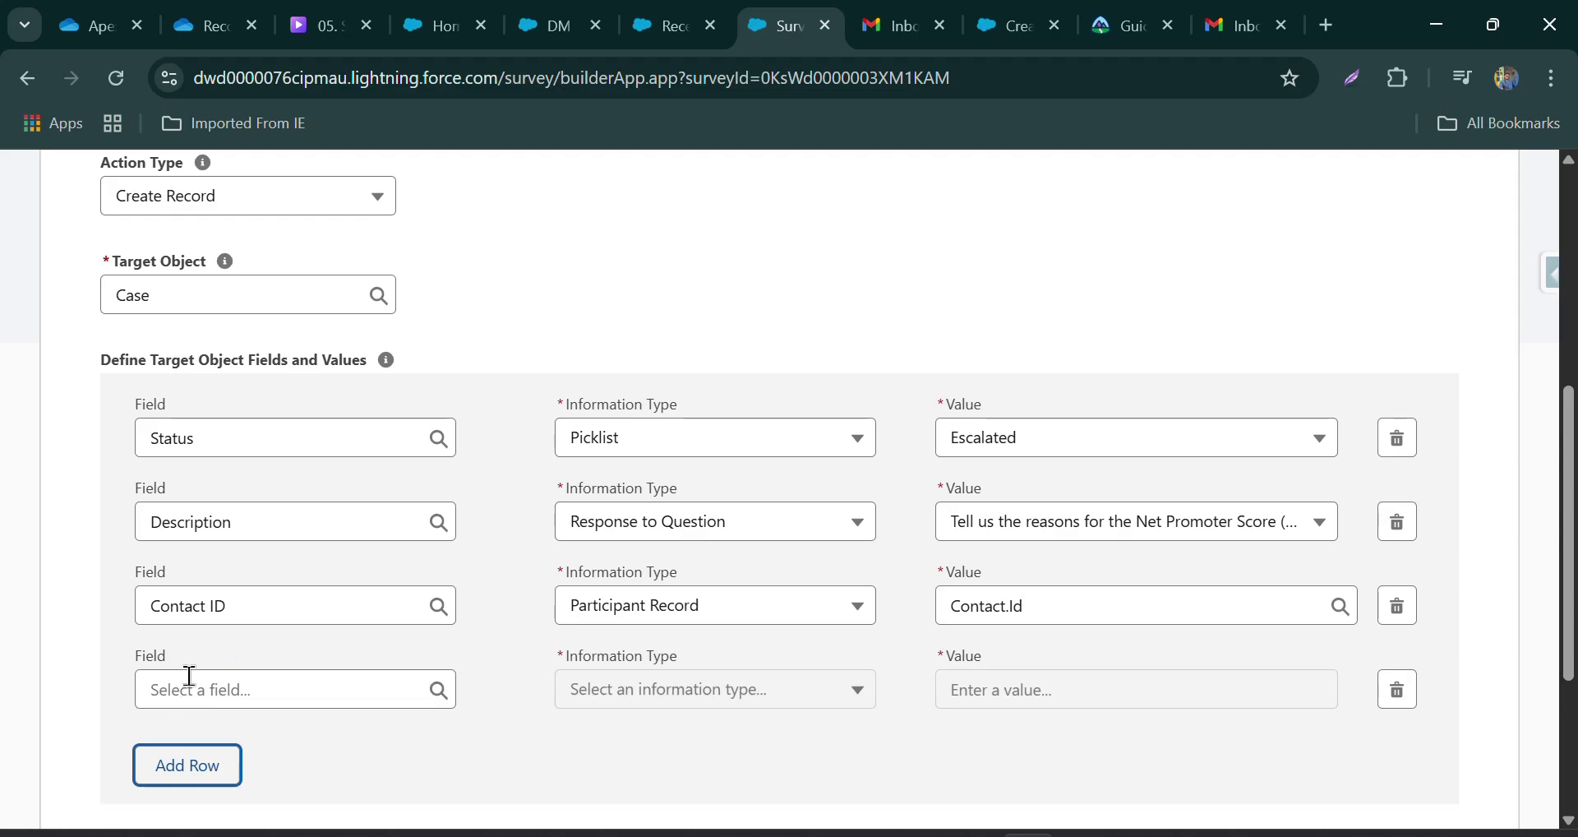
{"action": "left_click", "coordinate": [190, 676]}
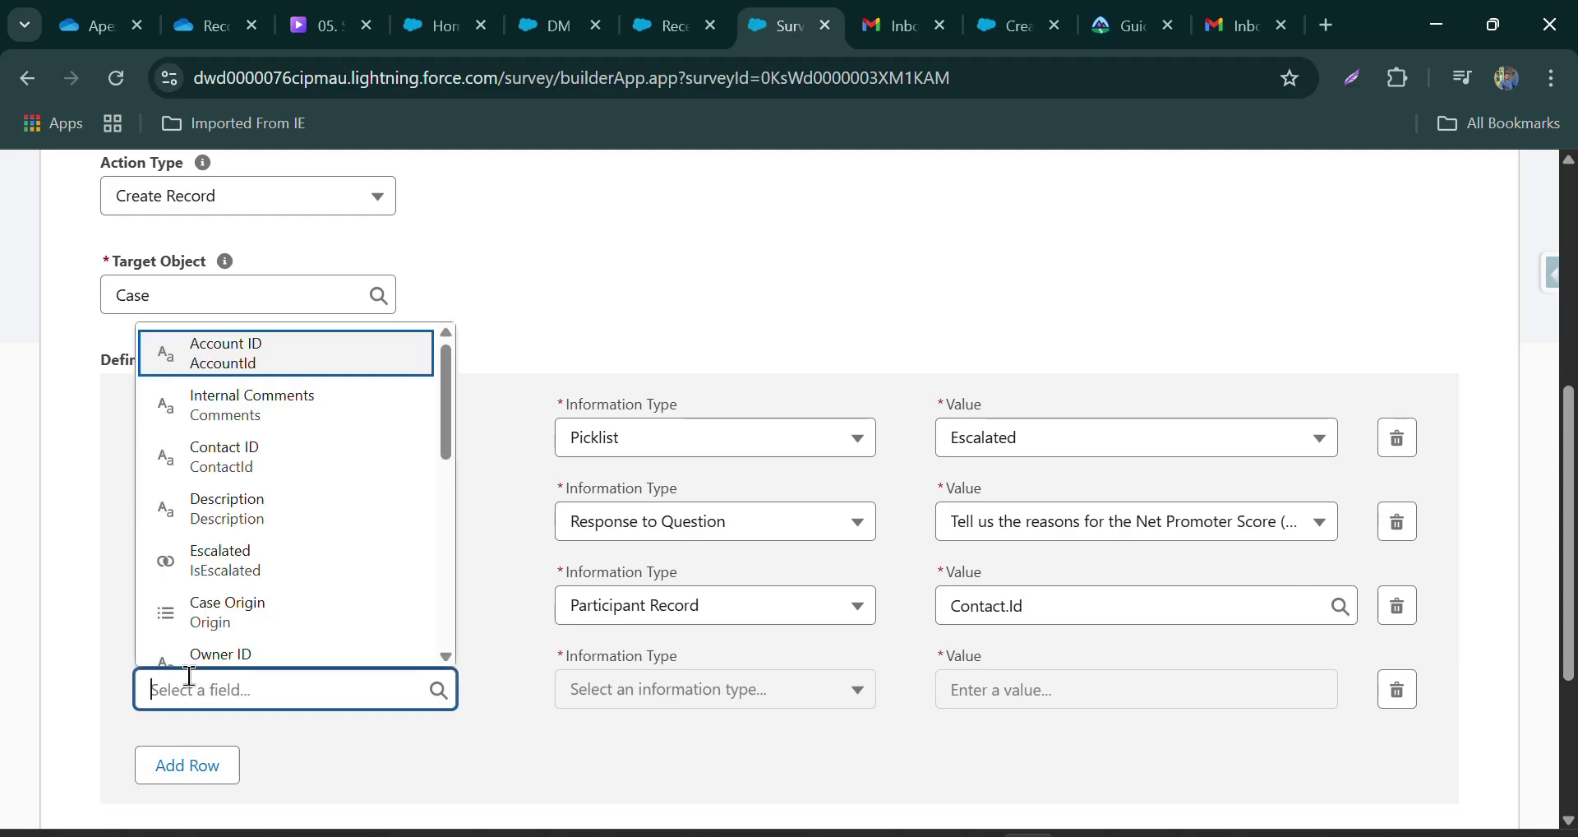
{"action": "type", "text": "subj"}
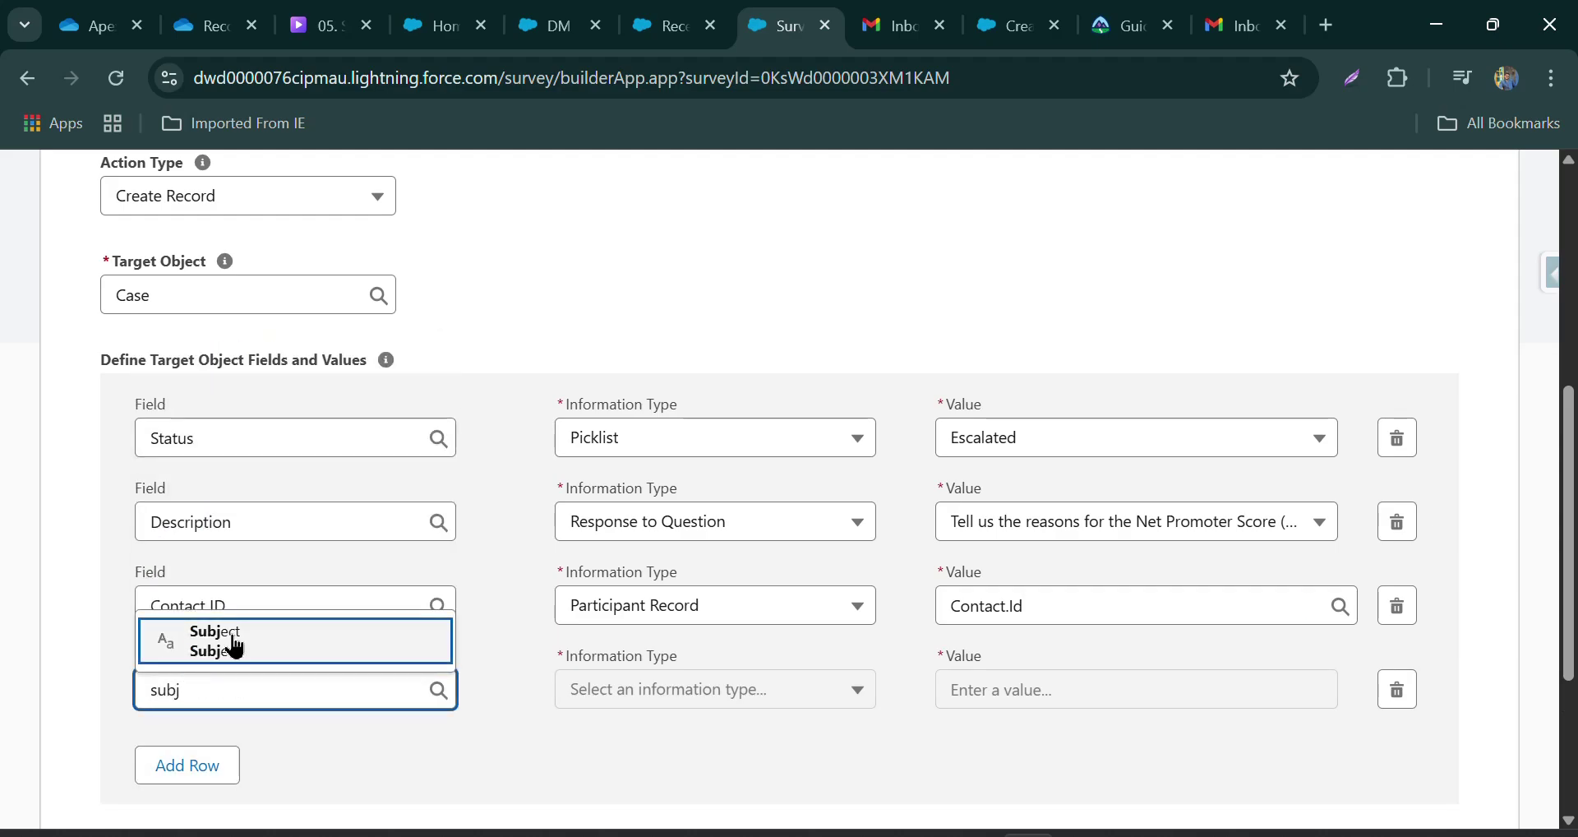
{"action": "left_click", "coordinate": [235, 648]}
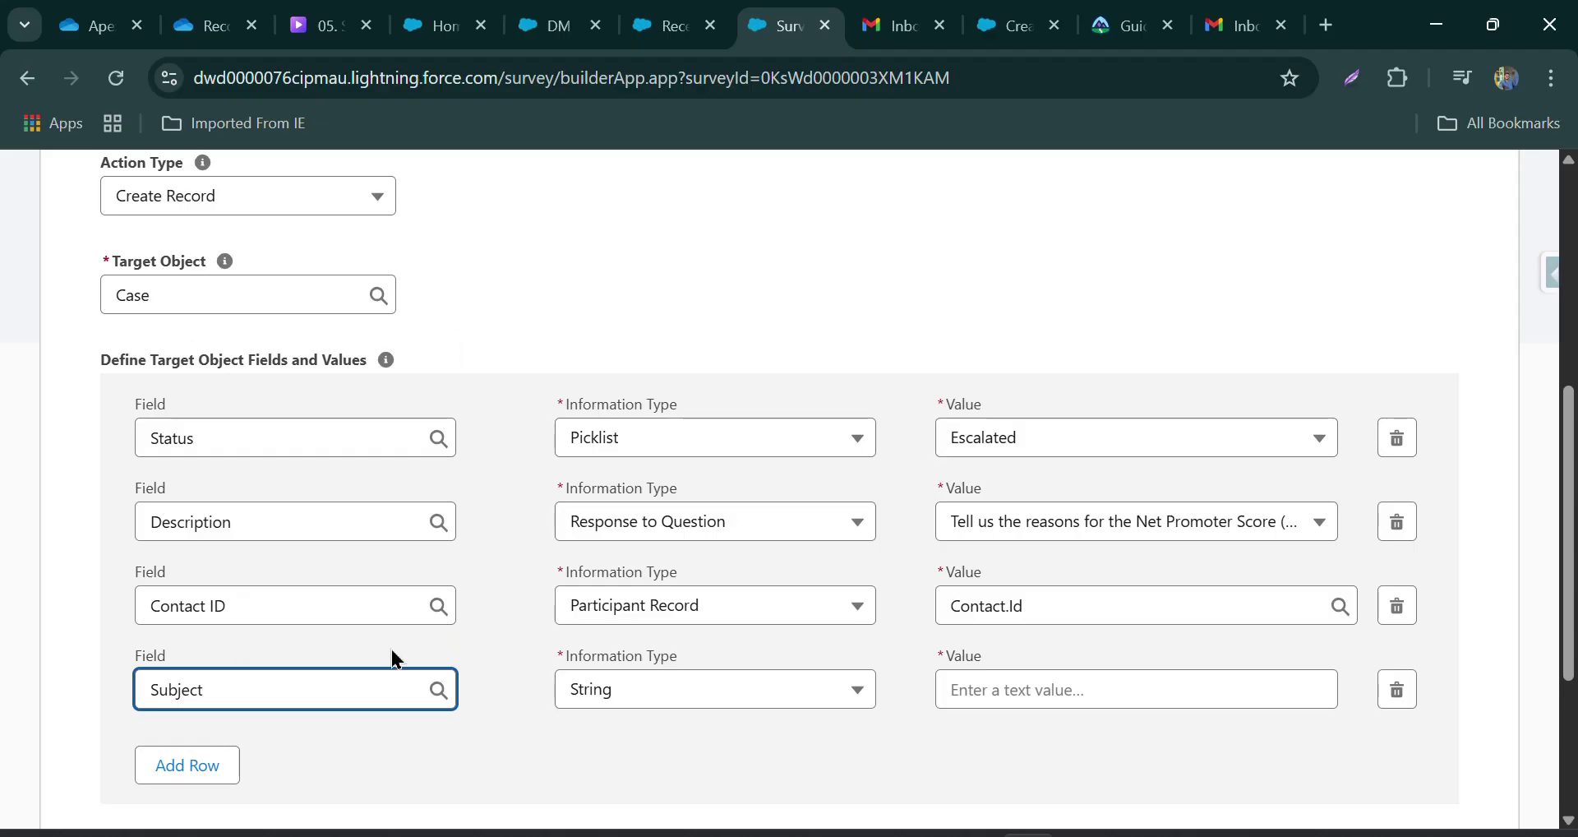
{"action": "left_click", "coordinate": [1009, 691]}
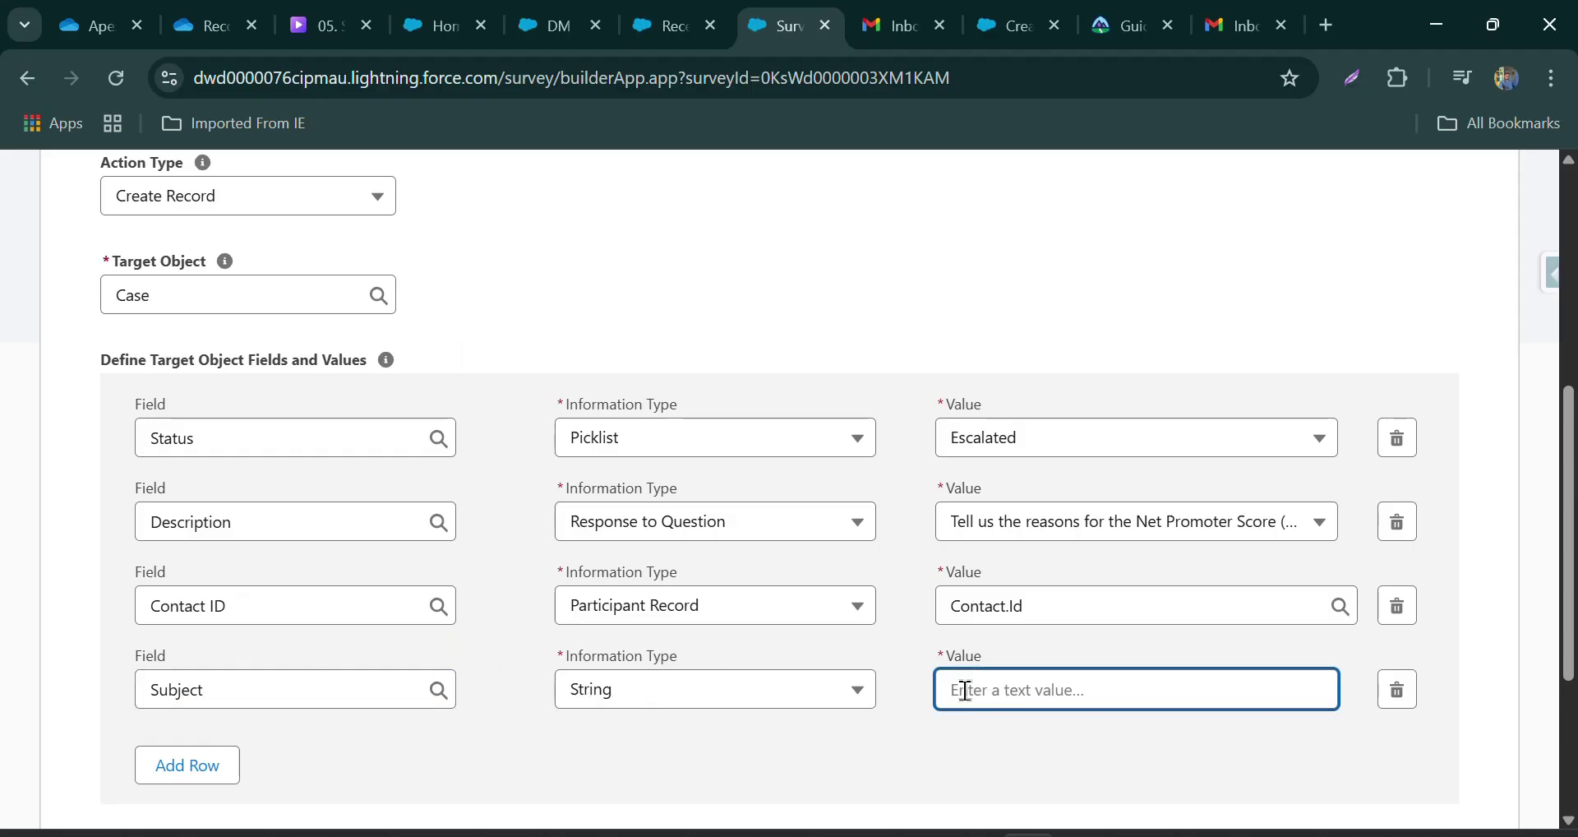
{"action": "type", "text": "Lo"}
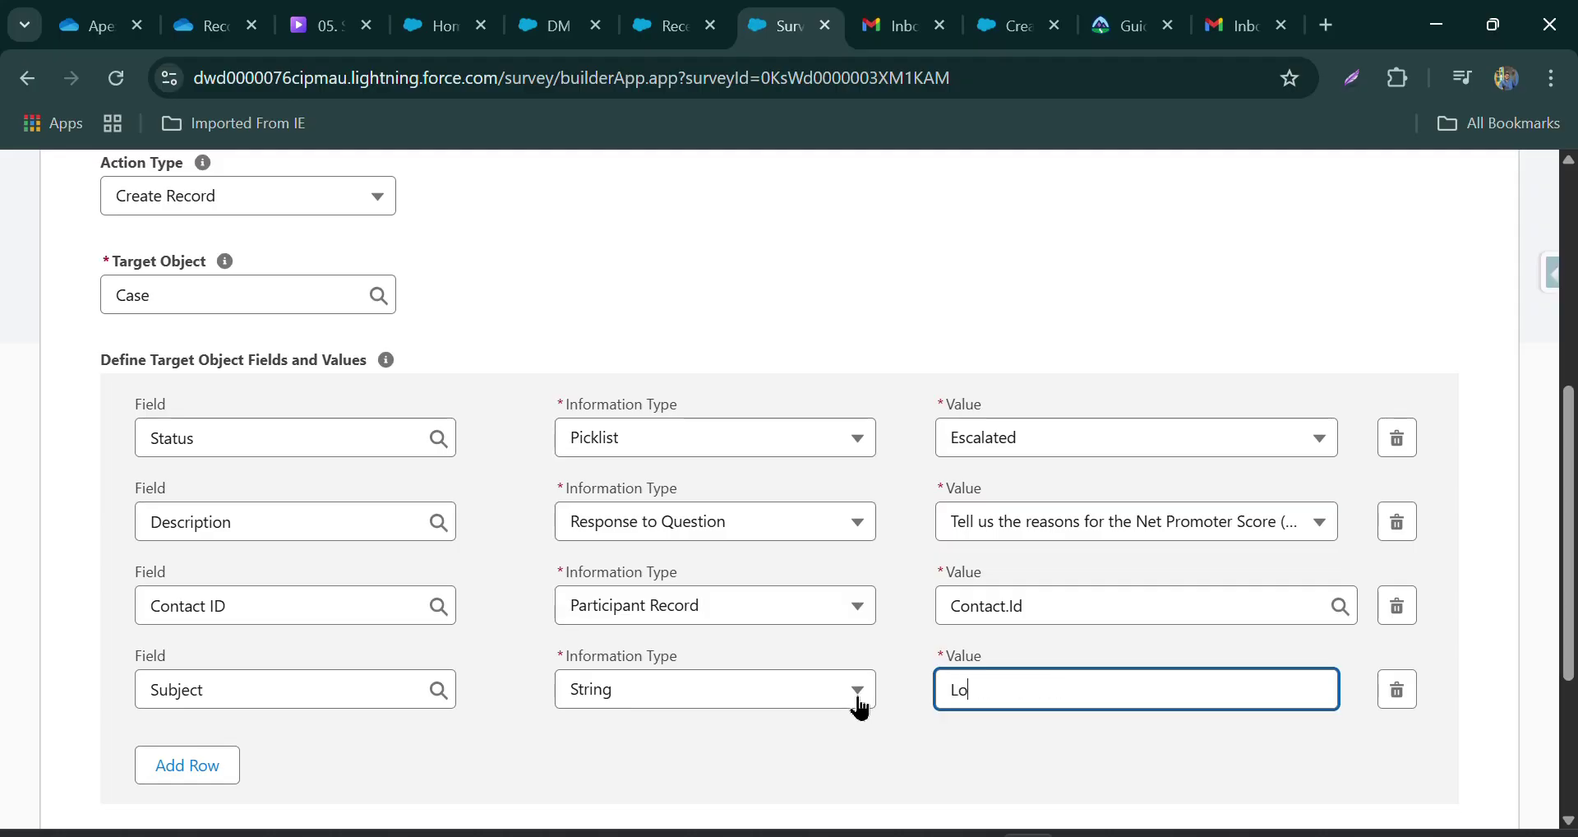
{"action": "type", "text": "w NPS Less than 3"}
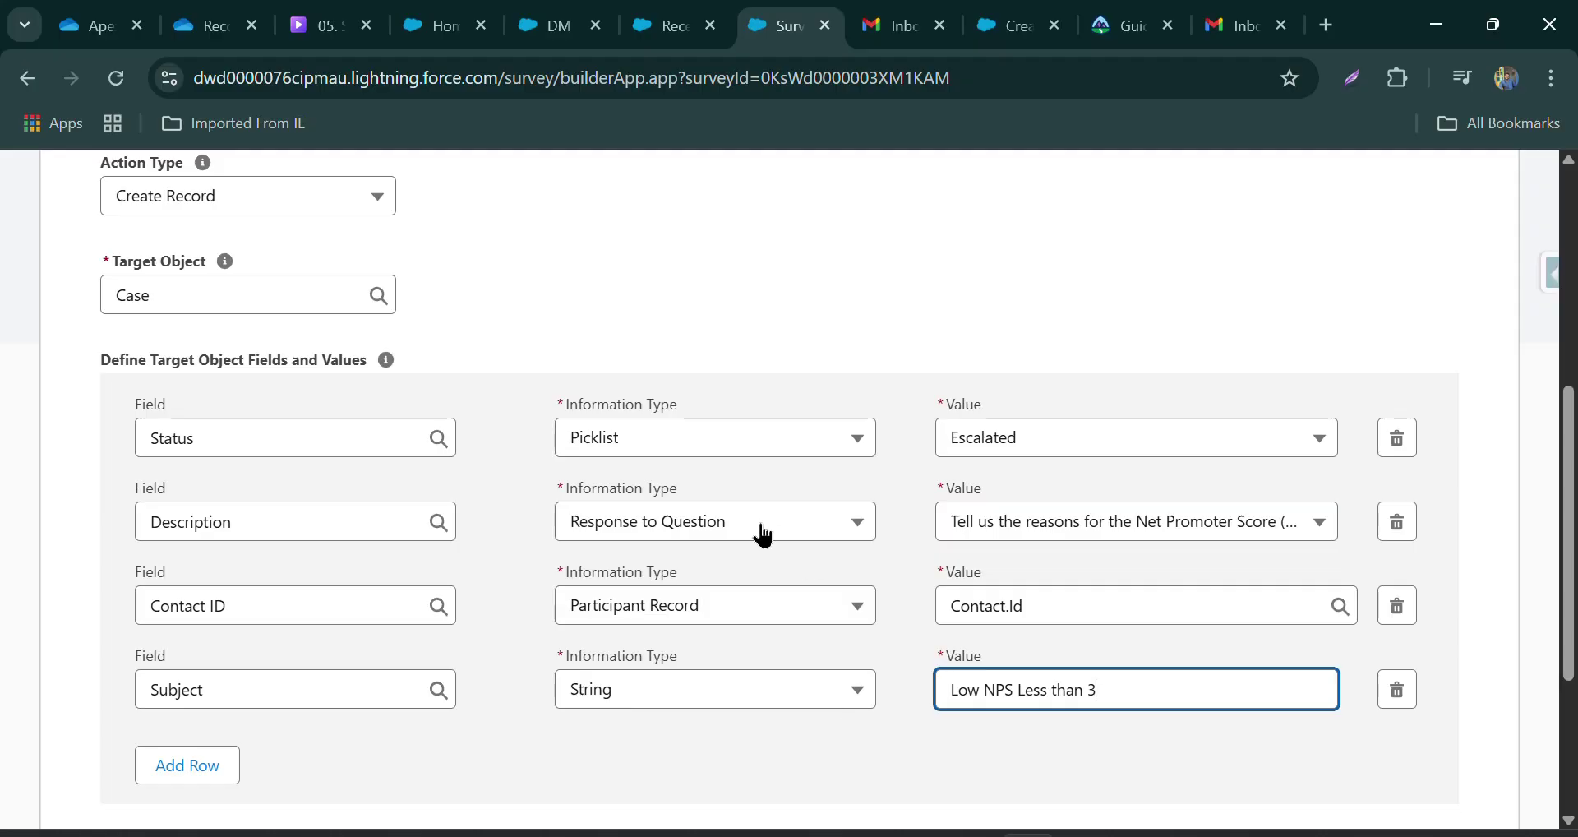
{"action": "scroll", "coordinate": [1149, 570], "scroll_direction": "up", "scroll_amount": 2}
{"action": "left_click", "coordinate": [1148, 572]}
{"action": "scroll", "coordinate": [1148, 574], "scroll_direction": "down", "scroll_amount": 2}
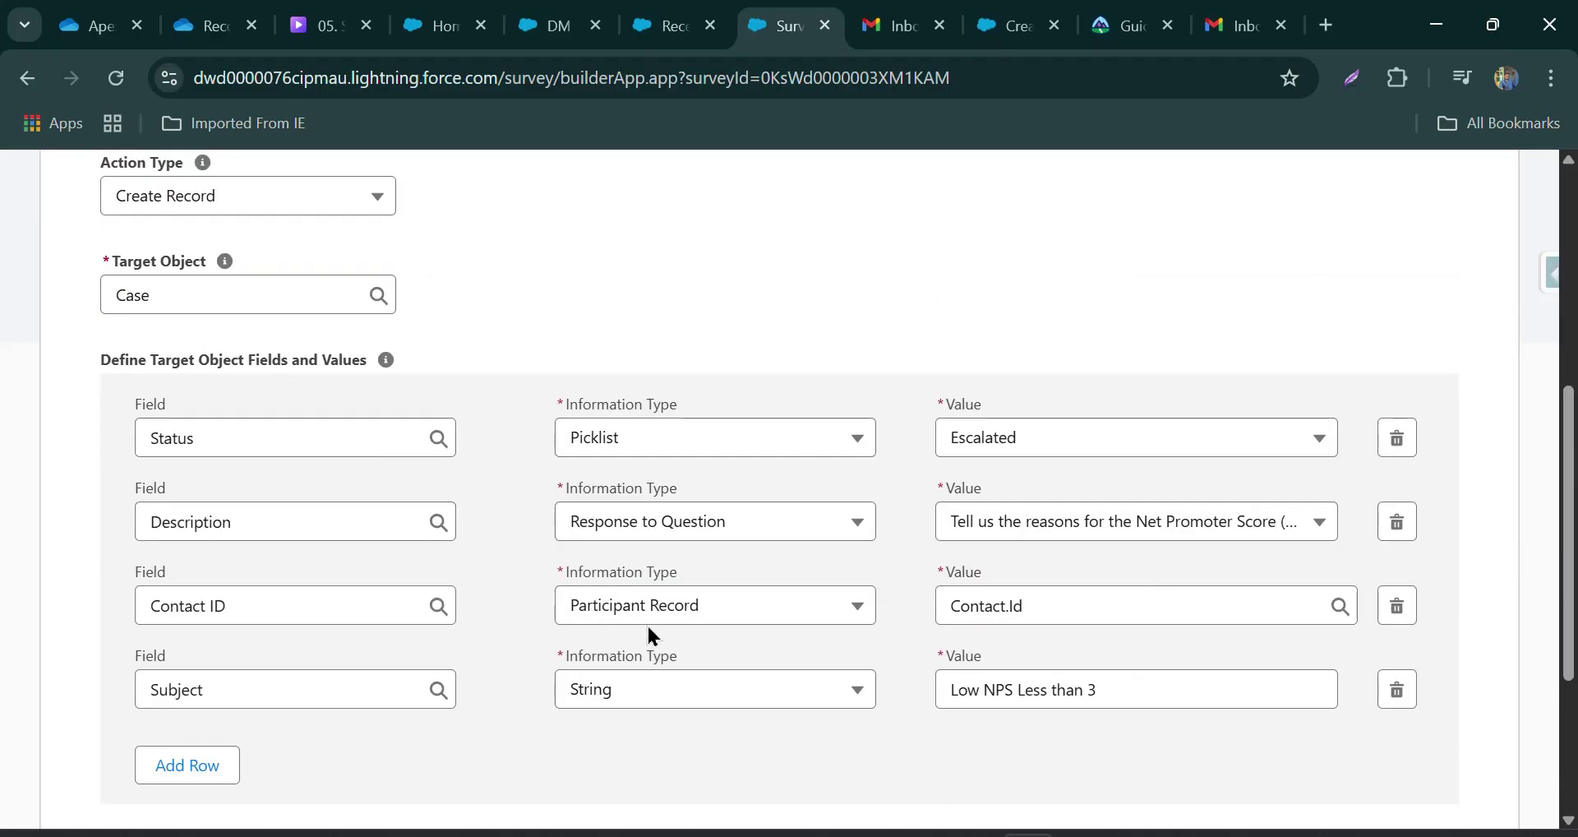
- Add a row mapping the Internal Comments field to the invitation field Survey ID
{"action": "left_click", "coordinate": [202, 764]}
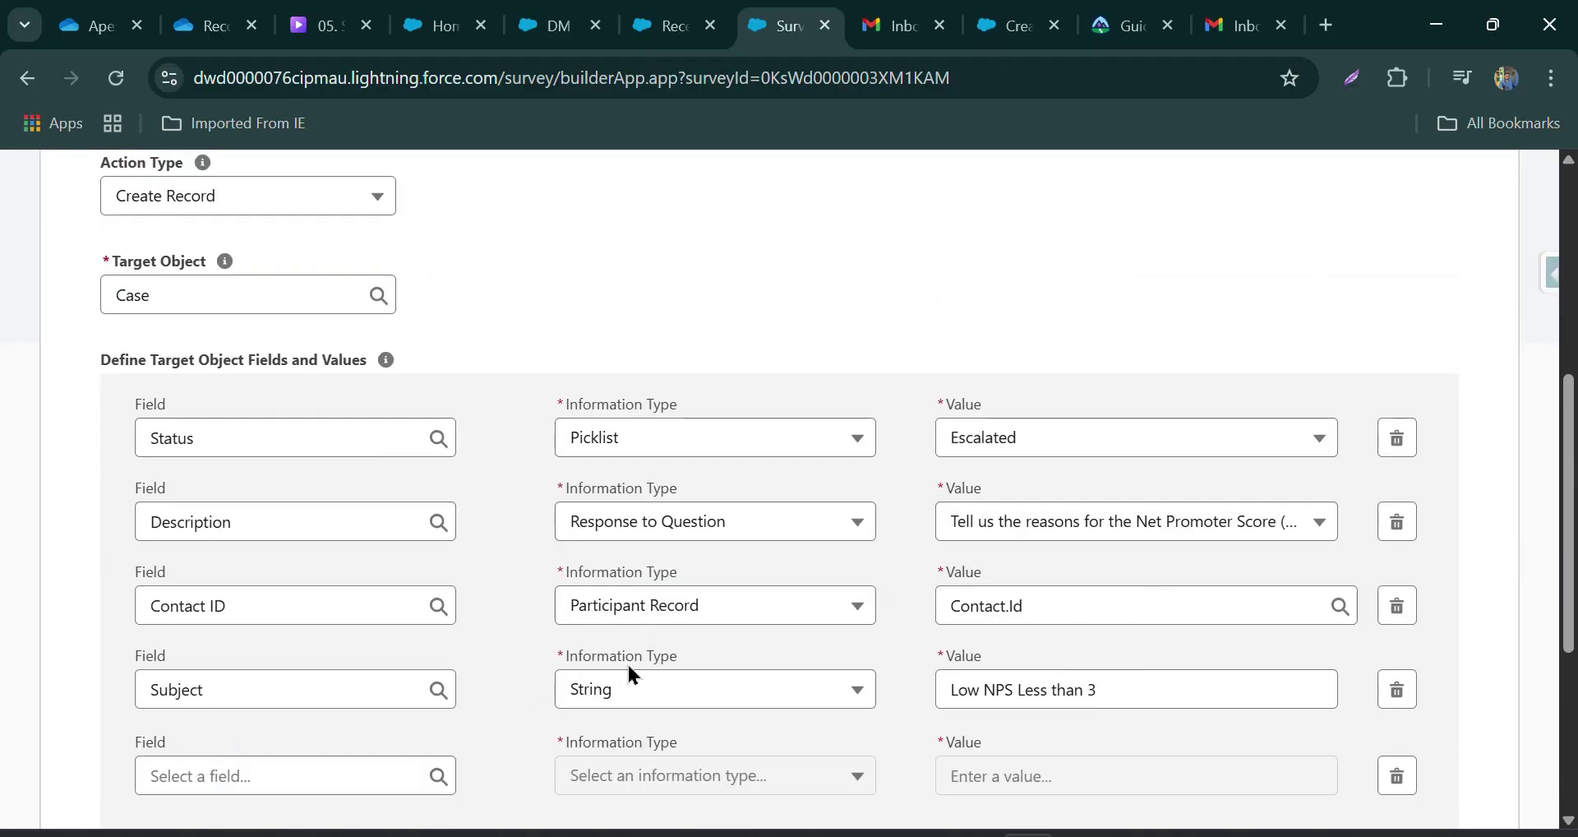
{"action": "scroll", "coordinate": [642, 625], "scroll_direction": "down", "scroll_amount": 3}
{"action": "left_click", "coordinate": [314, 526]}
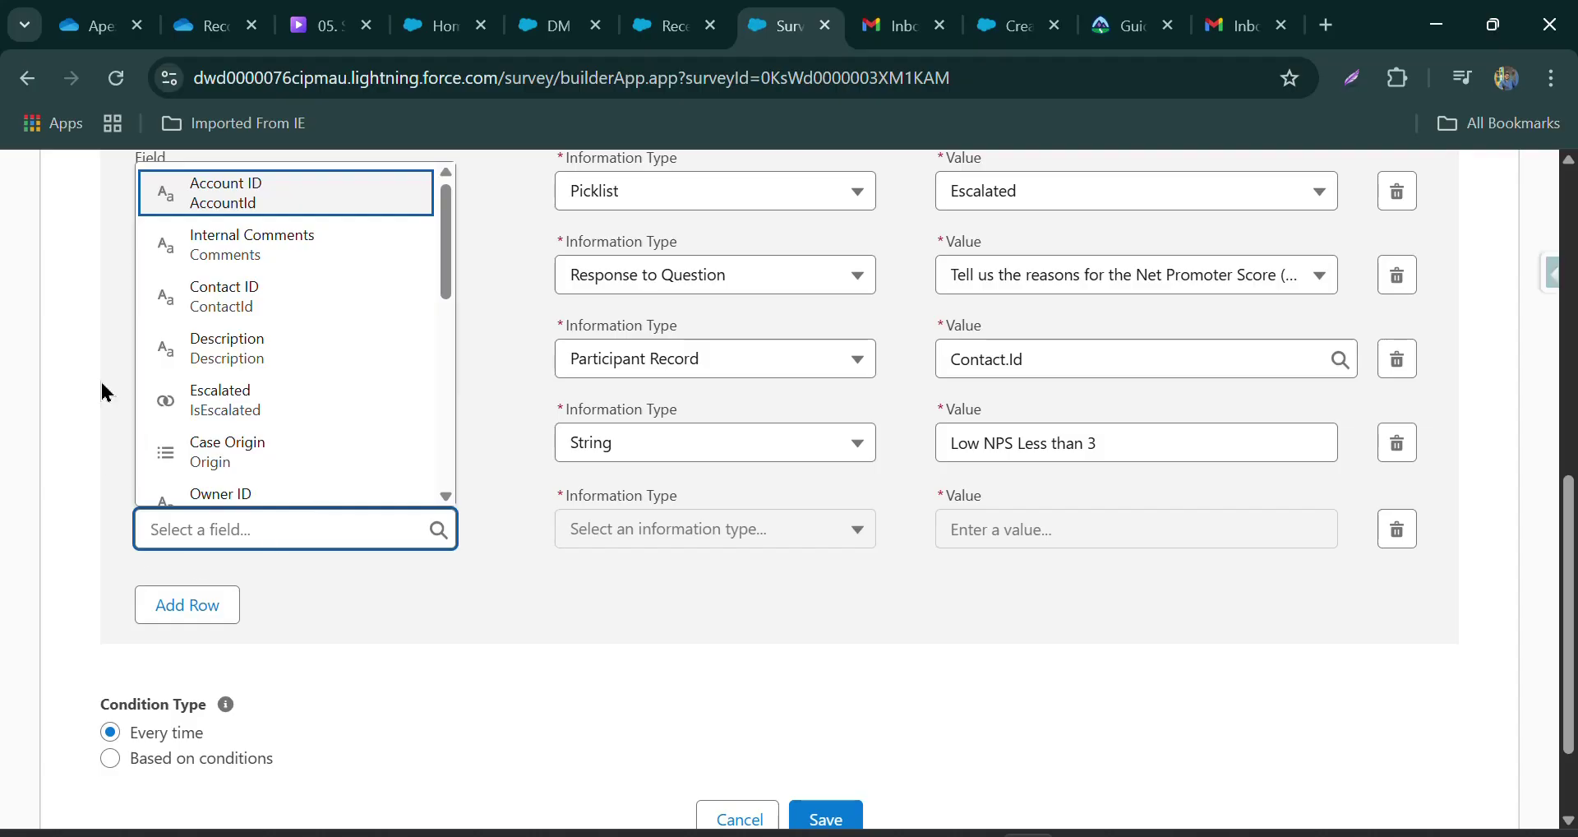
{"action": "left_click", "coordinate": [194, 245]}
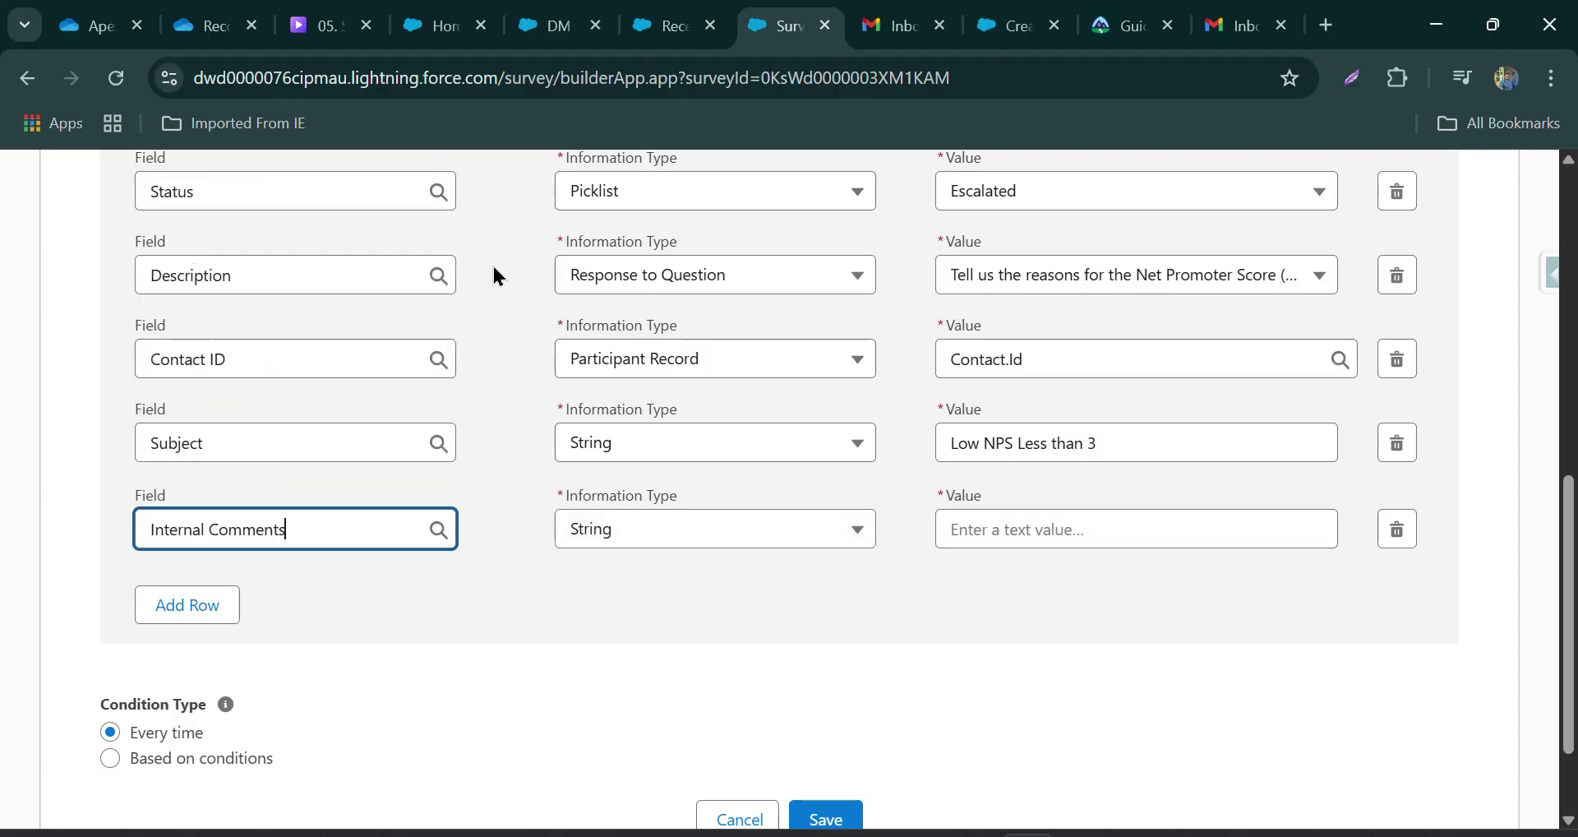
{"action": "left_click", "coordinate": [785, 536]}
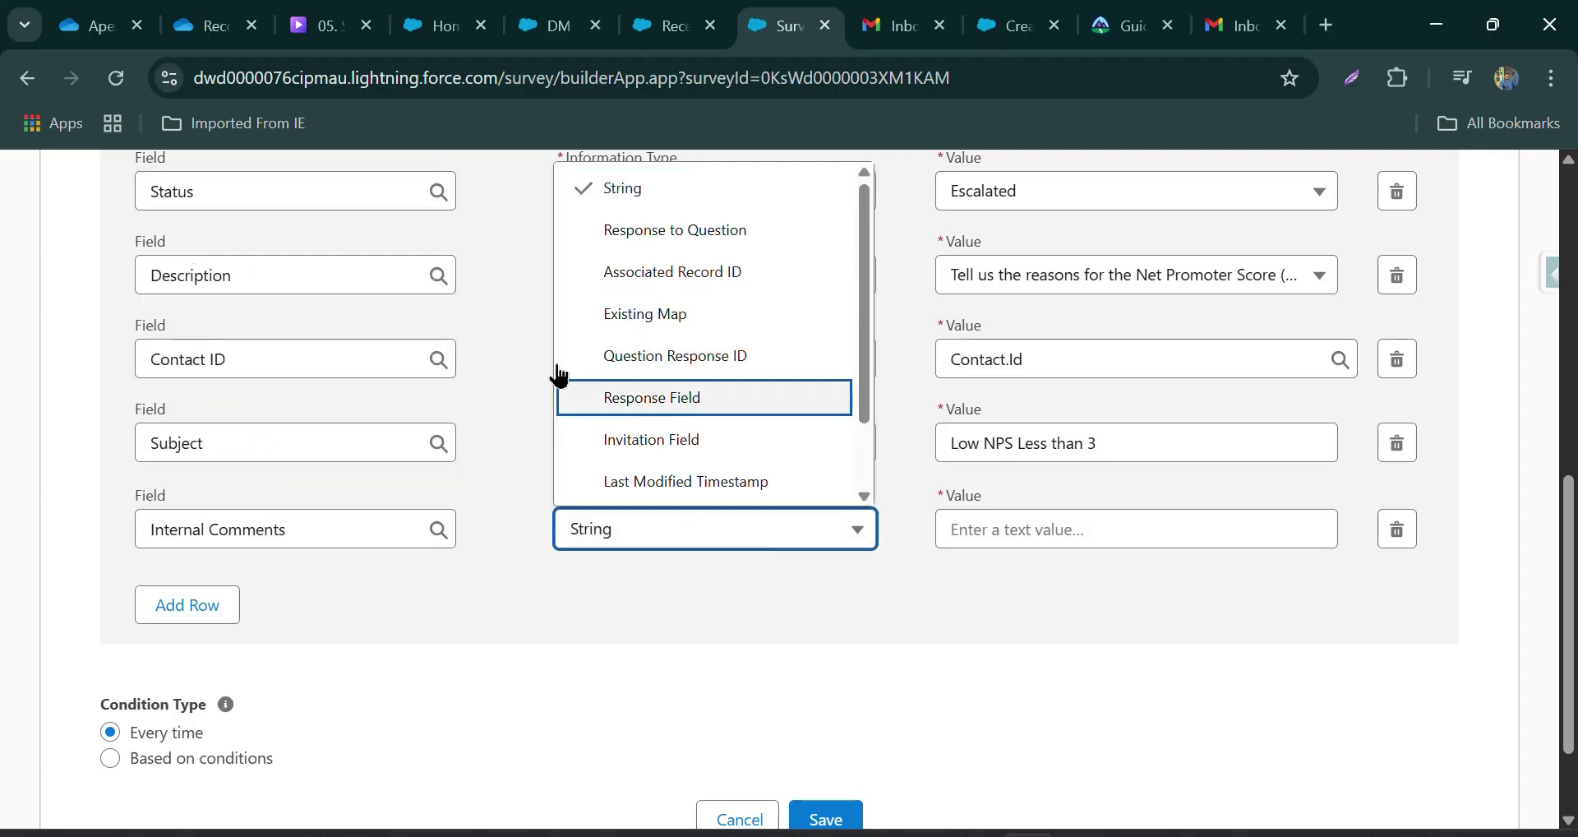
{"action": "left_click", "coordinate": [642, 444]}
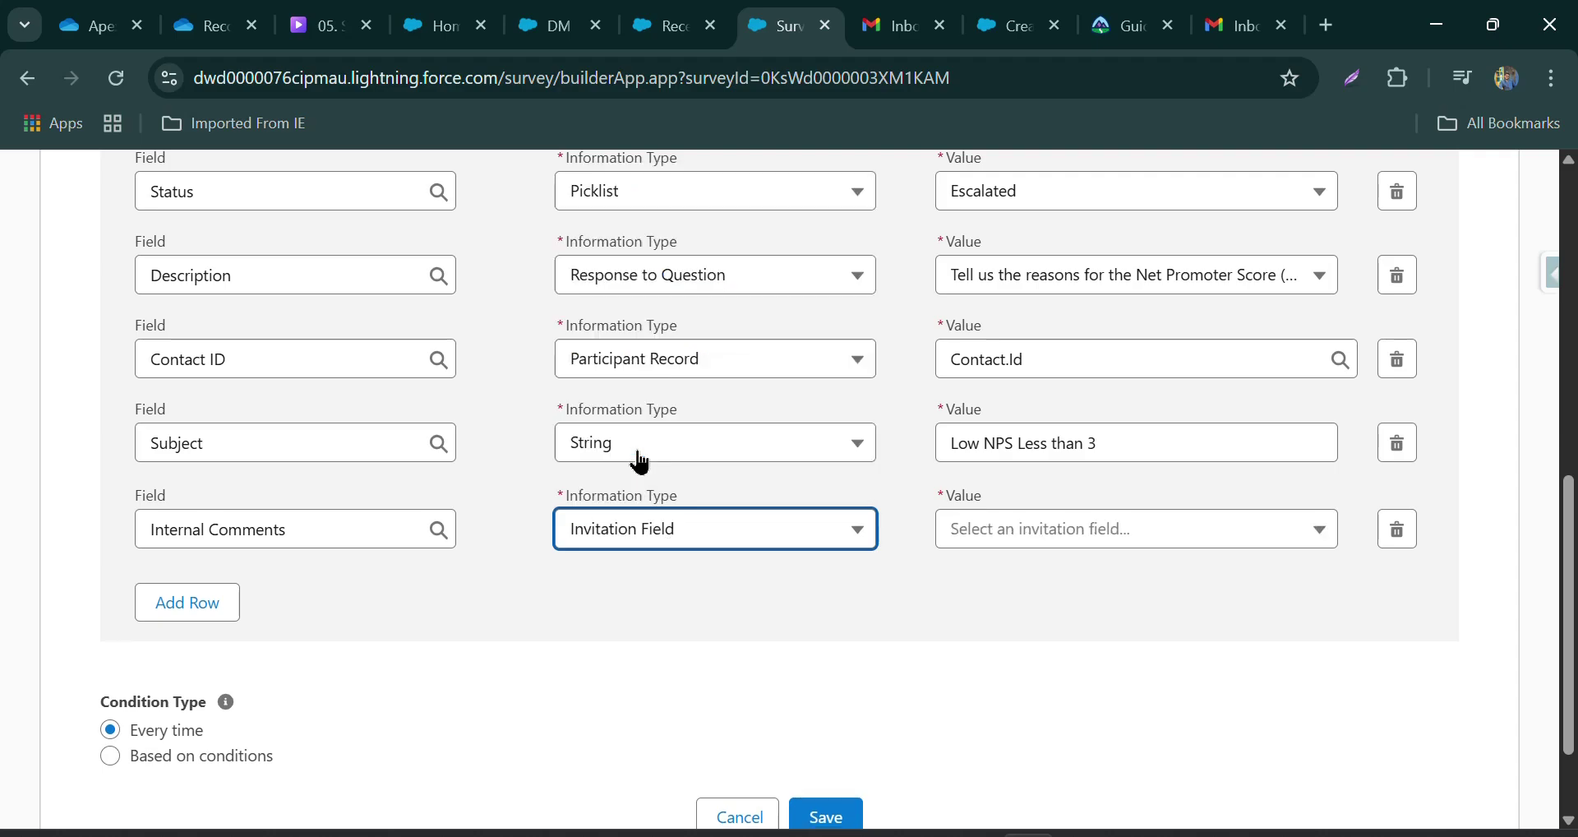
{"action": "left_click", "coordinate": [1017, 517]}
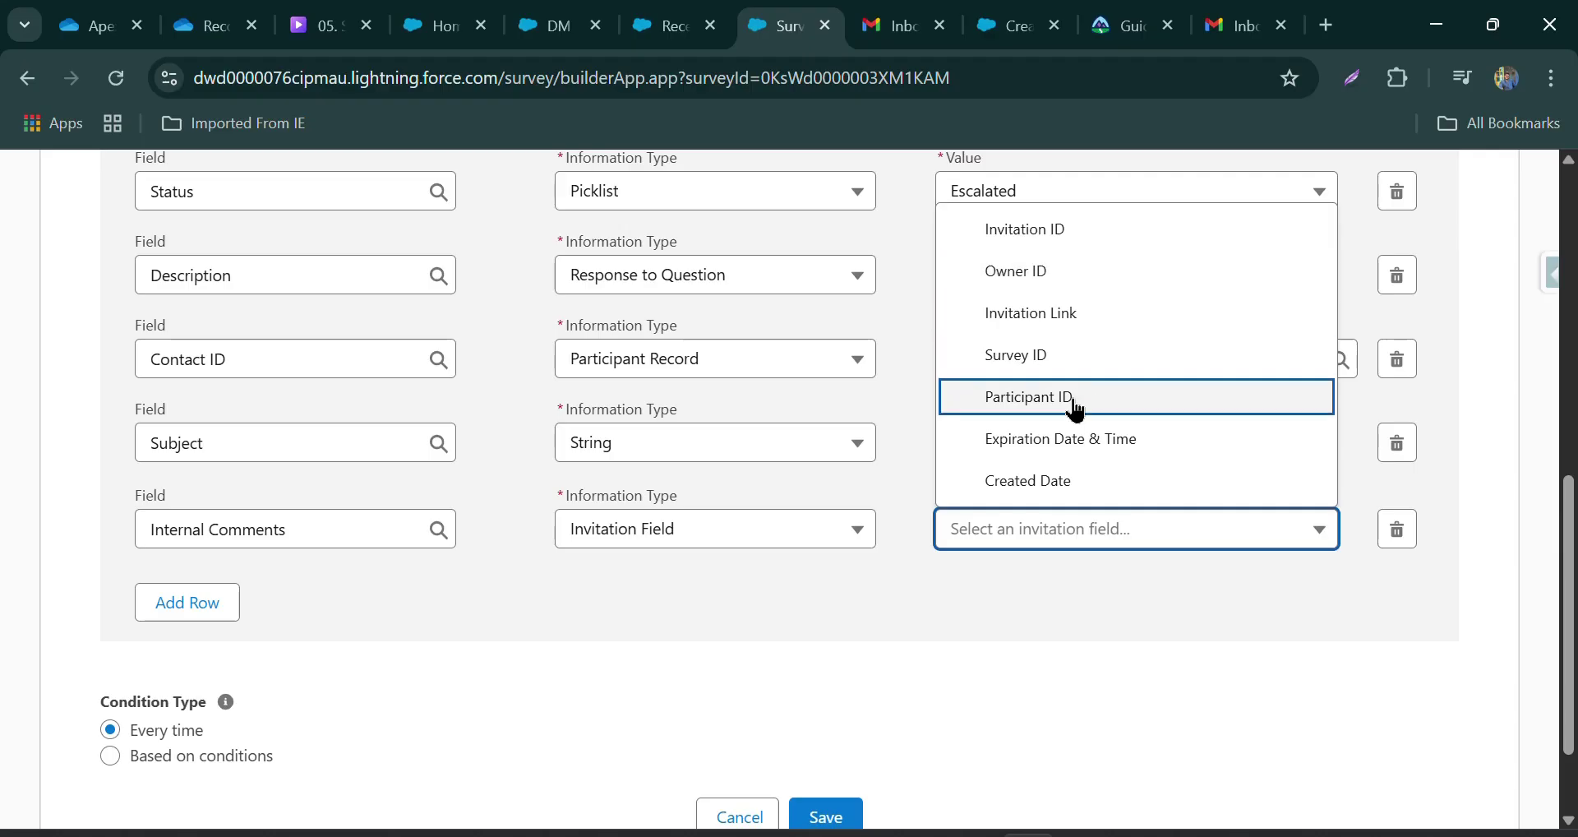
{"action": "left_click", "coordinate": [1063, 359]}
- Review the new mapping's settings and field rows, including the information types available for Internal Comments
{"action": "scroll", "coordinate": [915, 493], "scroll_direction": "up", "scroll_amount": 7}
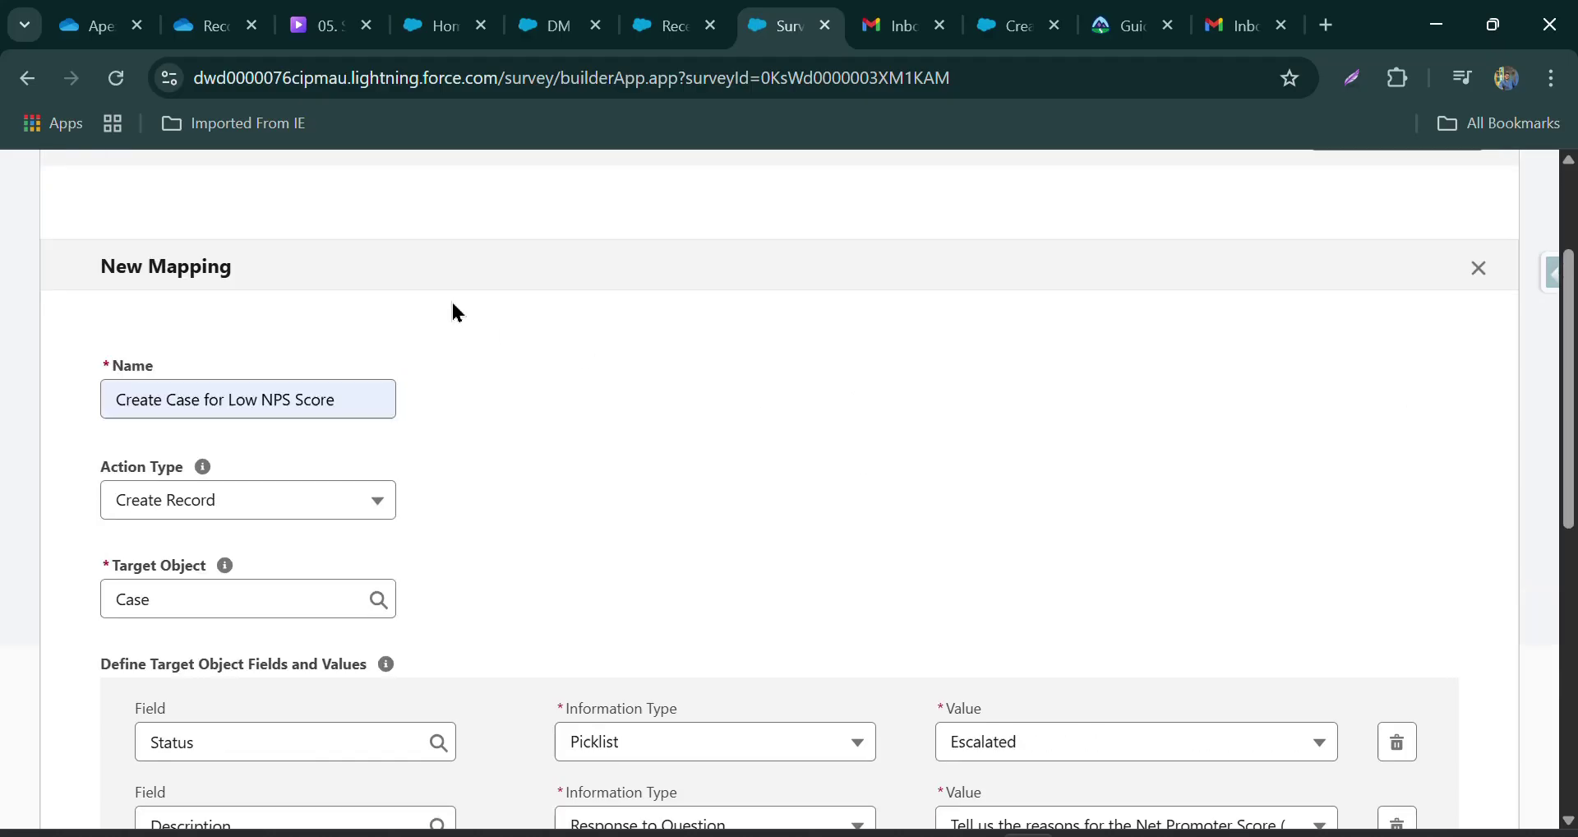
{"action": "scroll", "coordinate": [458, 313], "scroll_direction": "up", "scroll_amount": 2}
{"action": "scroll", "coordinate": [461, 366], "scroll_direction": "down", "scroll_amount": 6}
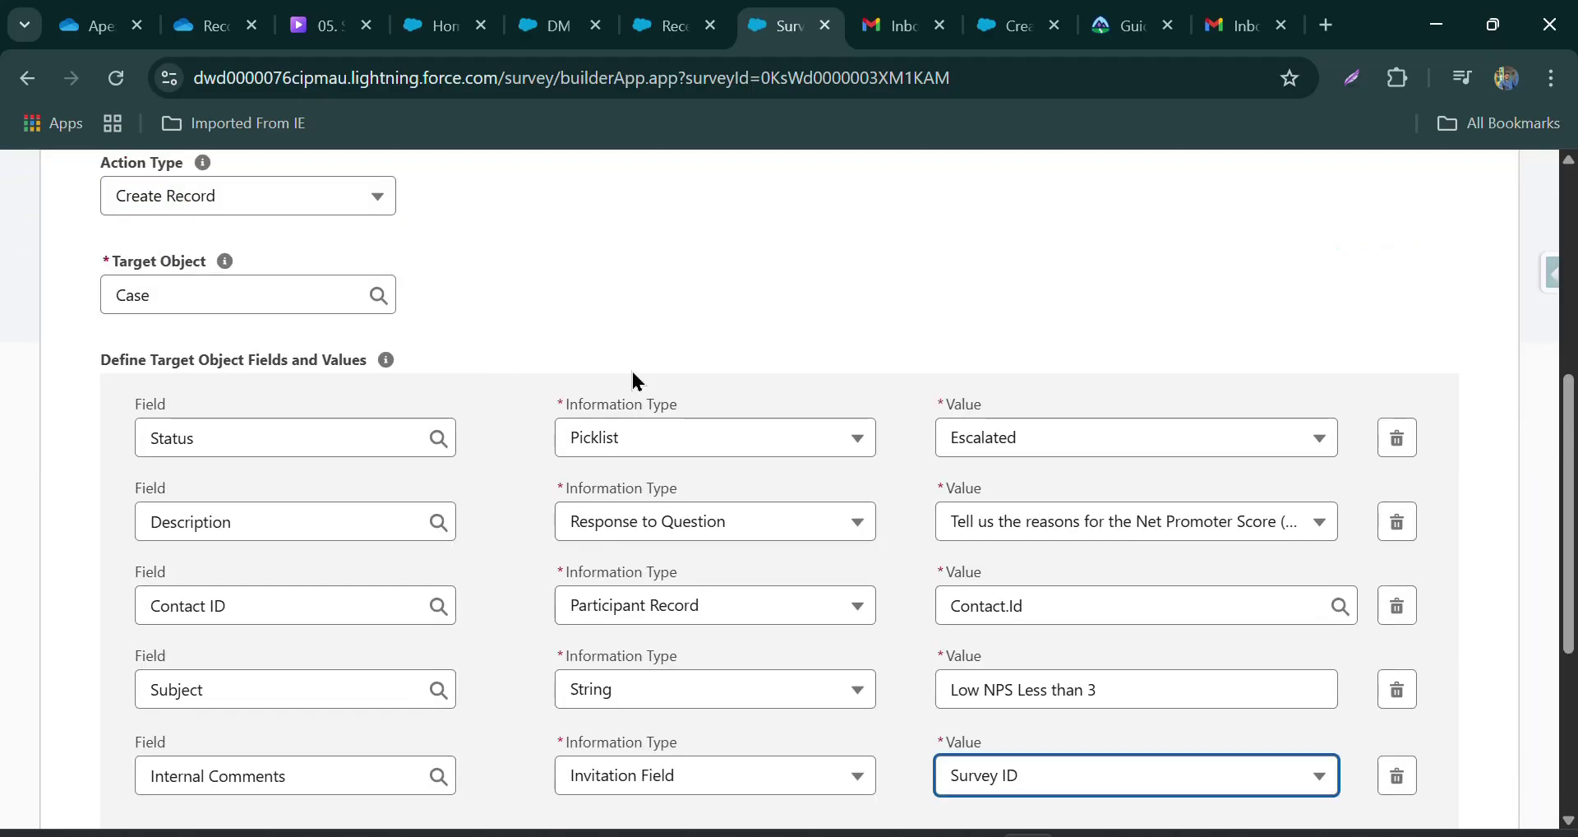
{"action": "scroll", "coordinate": [863, 502], "scroll_direction": "down", "scroll_amount": 4}
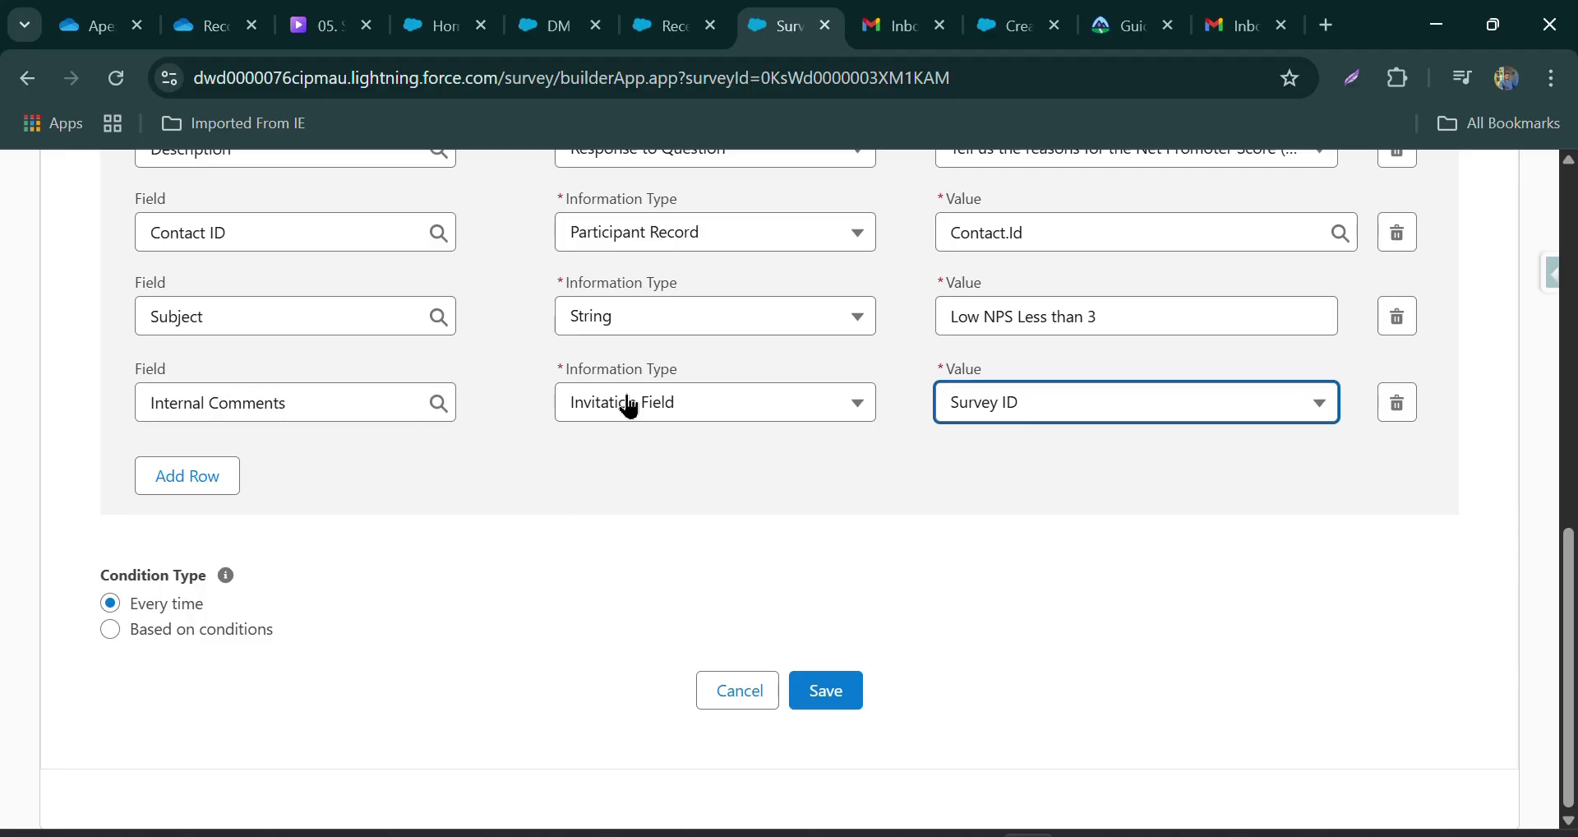
{"action": "left_click", "coordinate": [720, 407]}
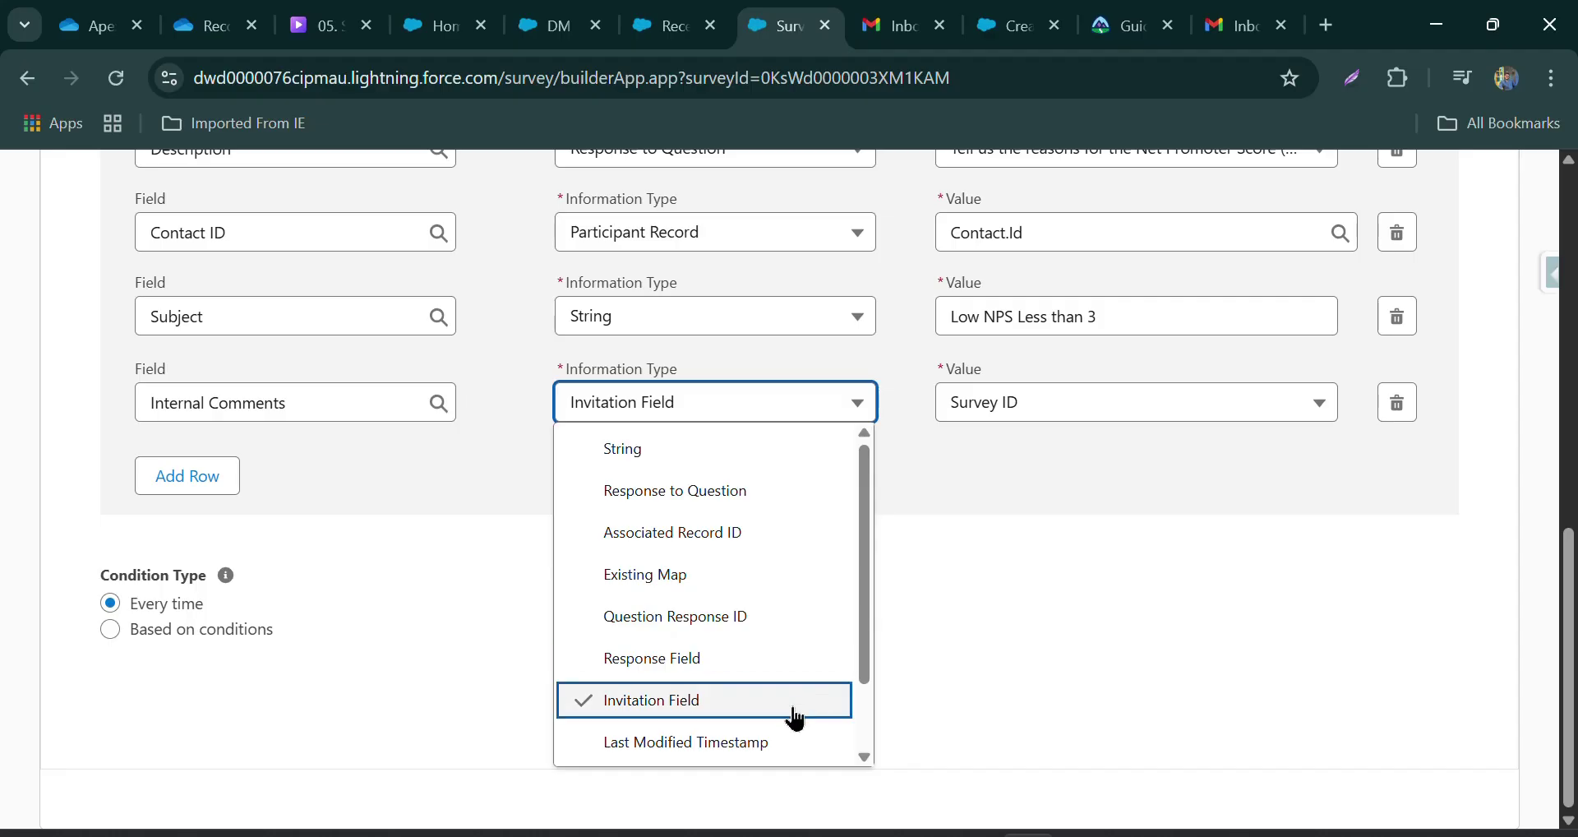
{"action": "scroll", "coordinate": [716, 599], "scroll_direction": "down", "scroll_amount": 2}
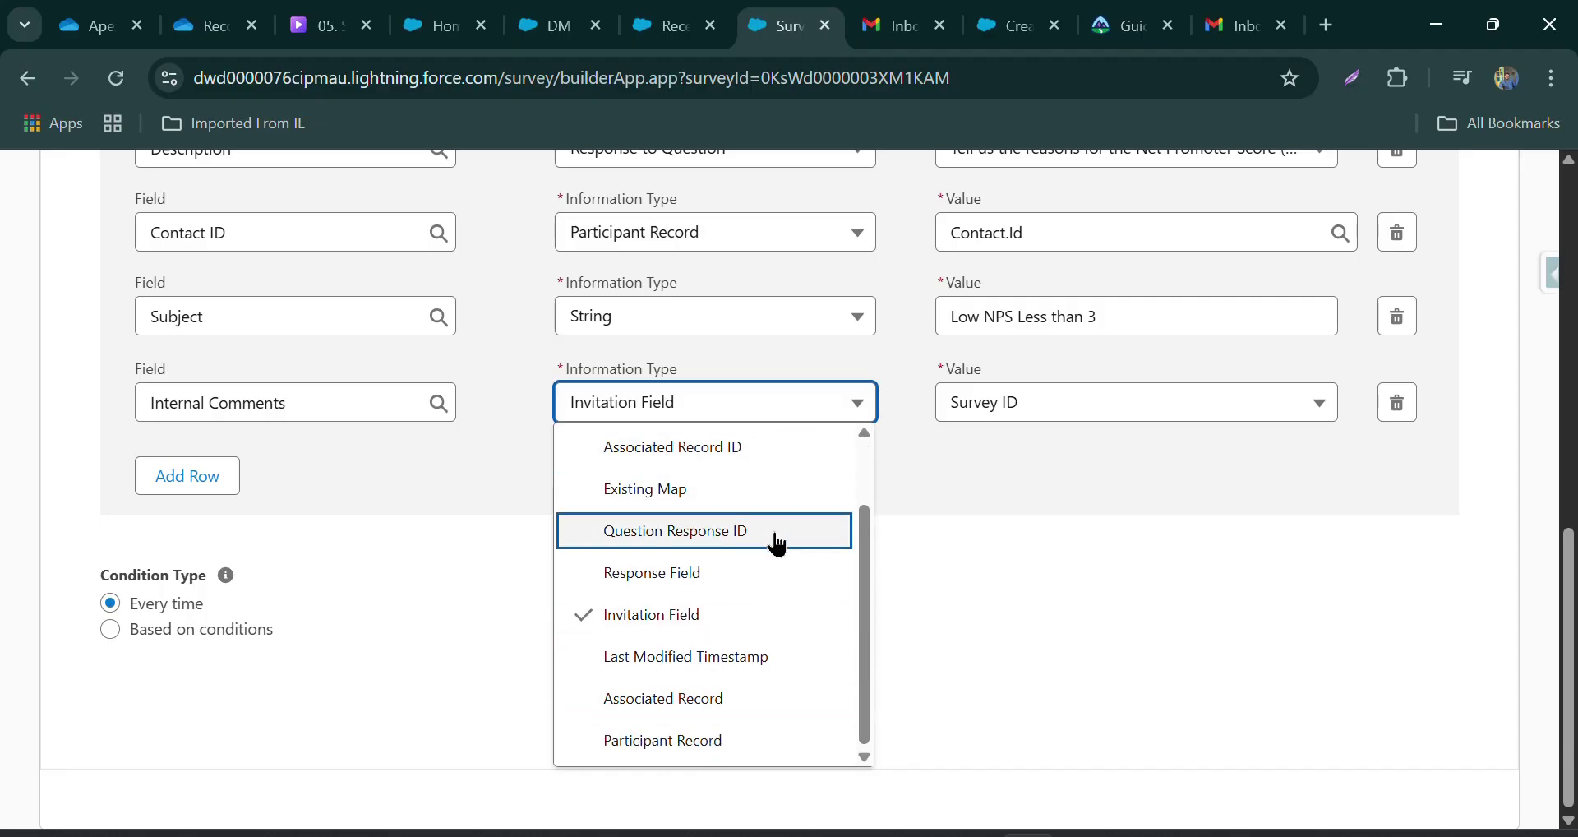
{"action": "left_click", "coordinate": [1077, 513]}
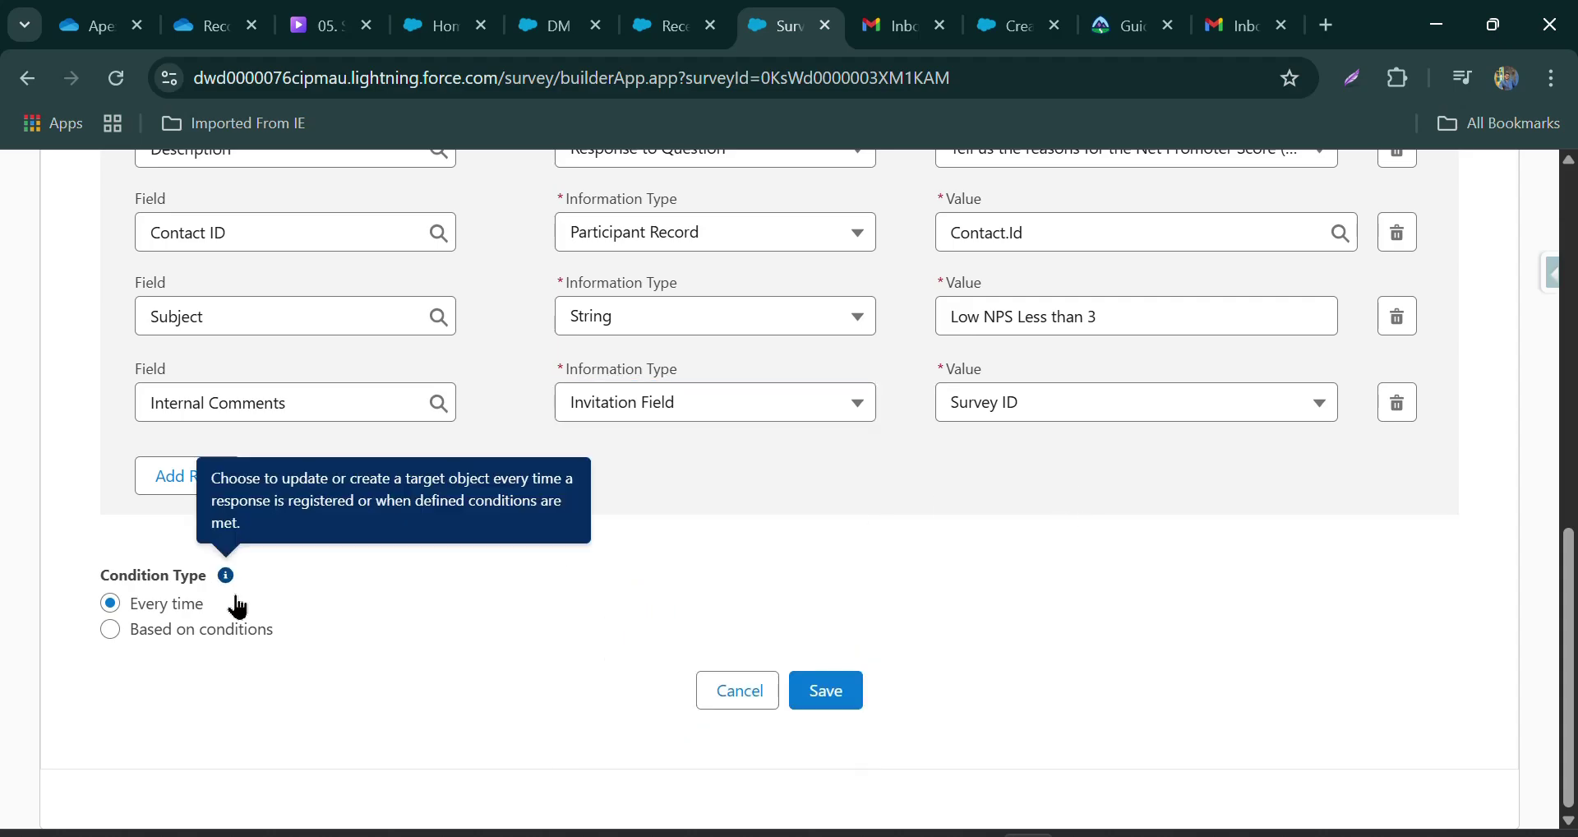
- Make the map run based on conditions, requiring that all conditions are met
{"action": "left_click", "coordinate": [239, 631]}
{"action": "scroll", "coordinate": [391, 539], "scroll_direction": "down", "scroll_amount": 3}
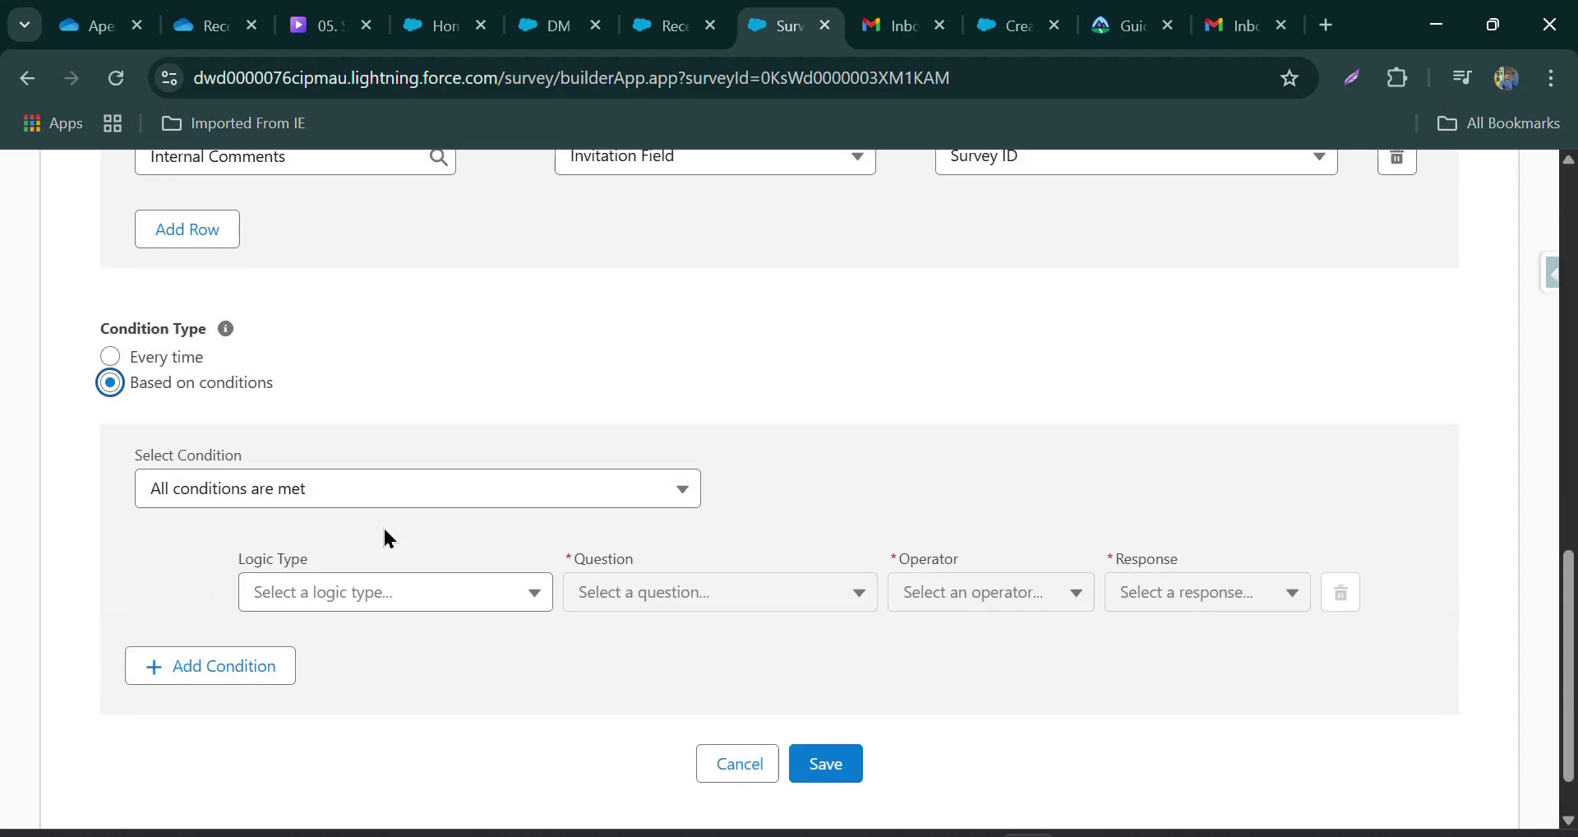
{"action": "left_click", "coordinate": [490, 493]}
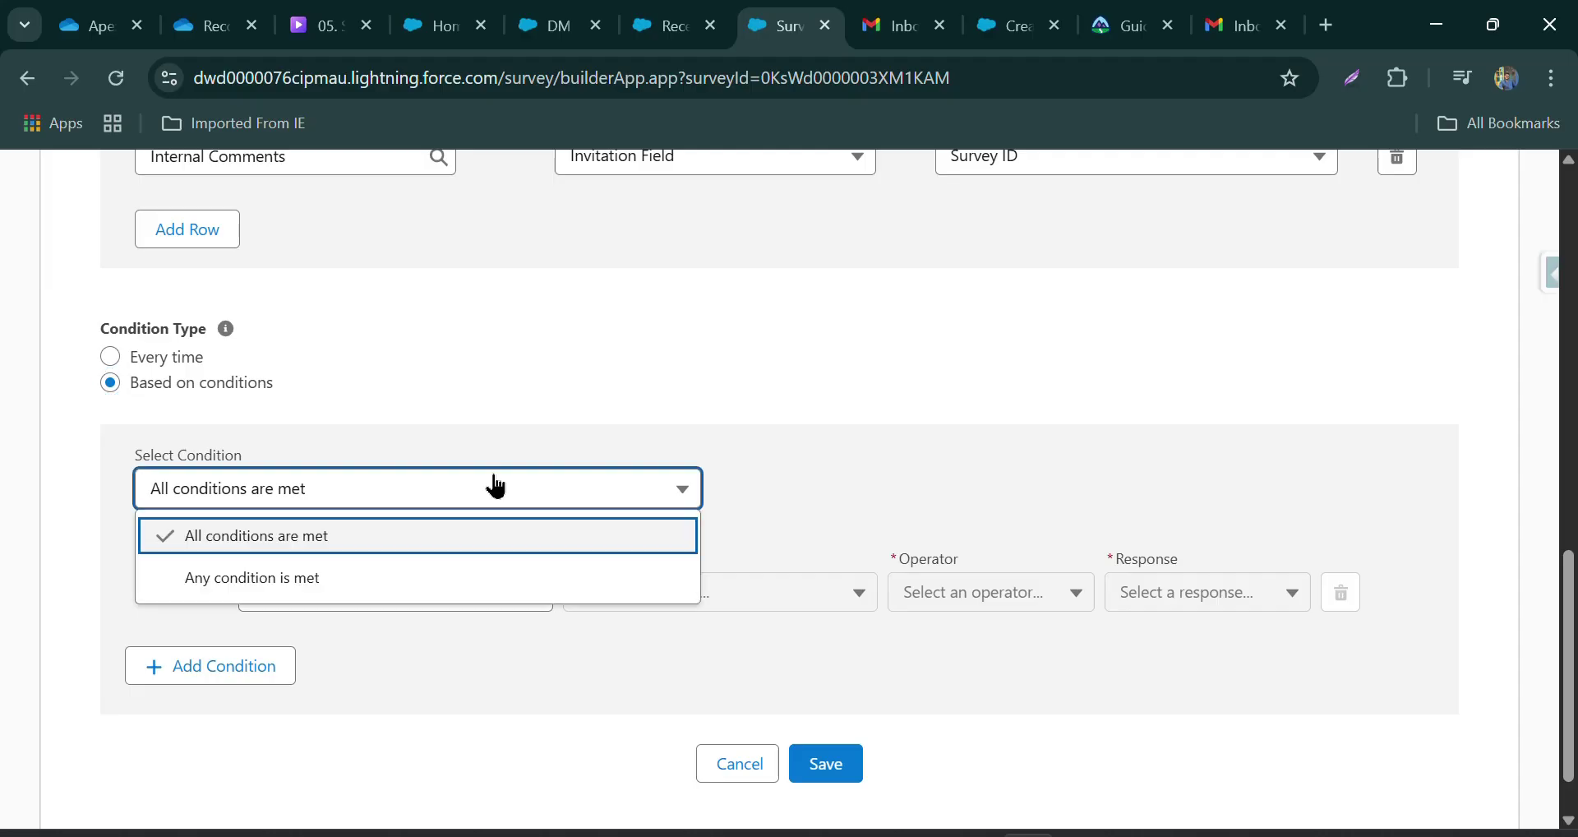
{"action": "left_click", "coordinate": [450, 541]}
- Add a Response to Question condition requiring the "How likely are you to recommend our solar panels" response to be less than or equal to 3
{"action": "left_click", "coordinate": [283, 596]}
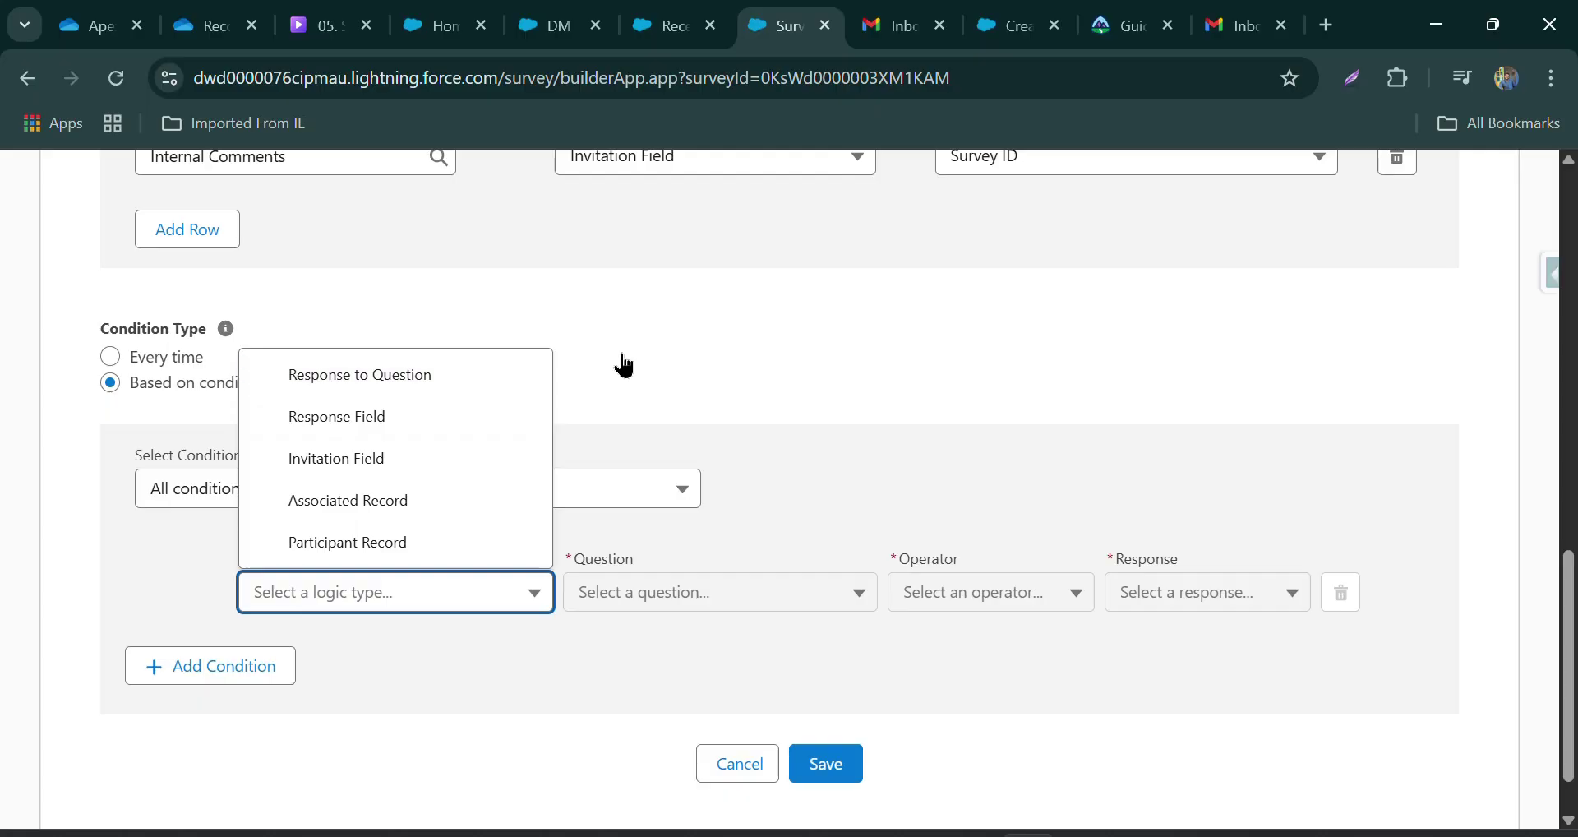
{"action": "scroll", "coordinate": [621, 363], "scroll_direction": "up", "scroll_amount": 9}
{"action": "scroll", "coordinate": [247, 415], "scroll_direction": "down", "scroll_amount": 9}
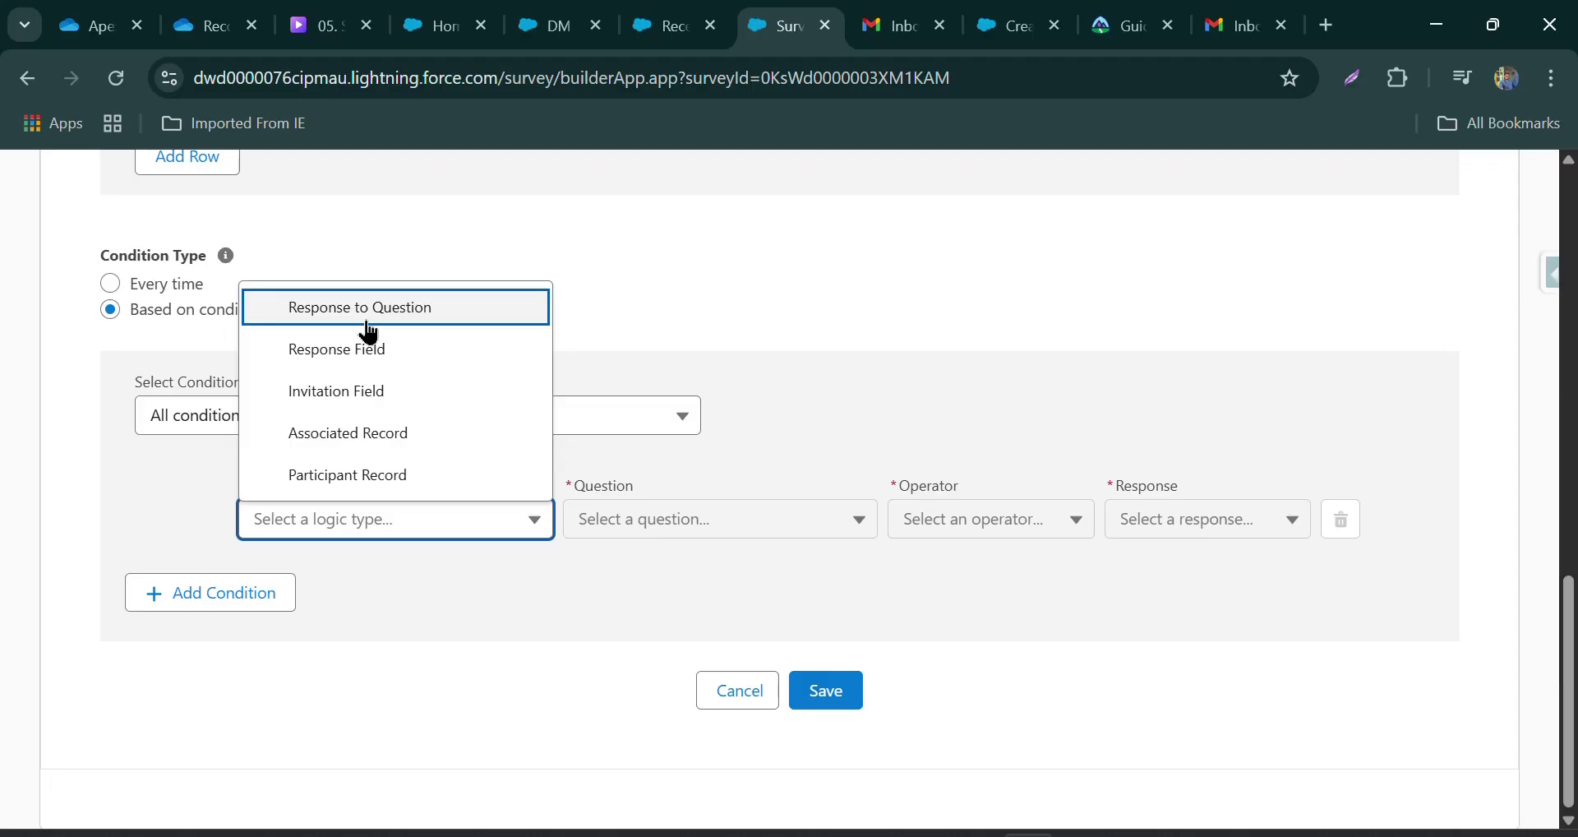
{"action": "left_click", "coordinate": [367, 329]}
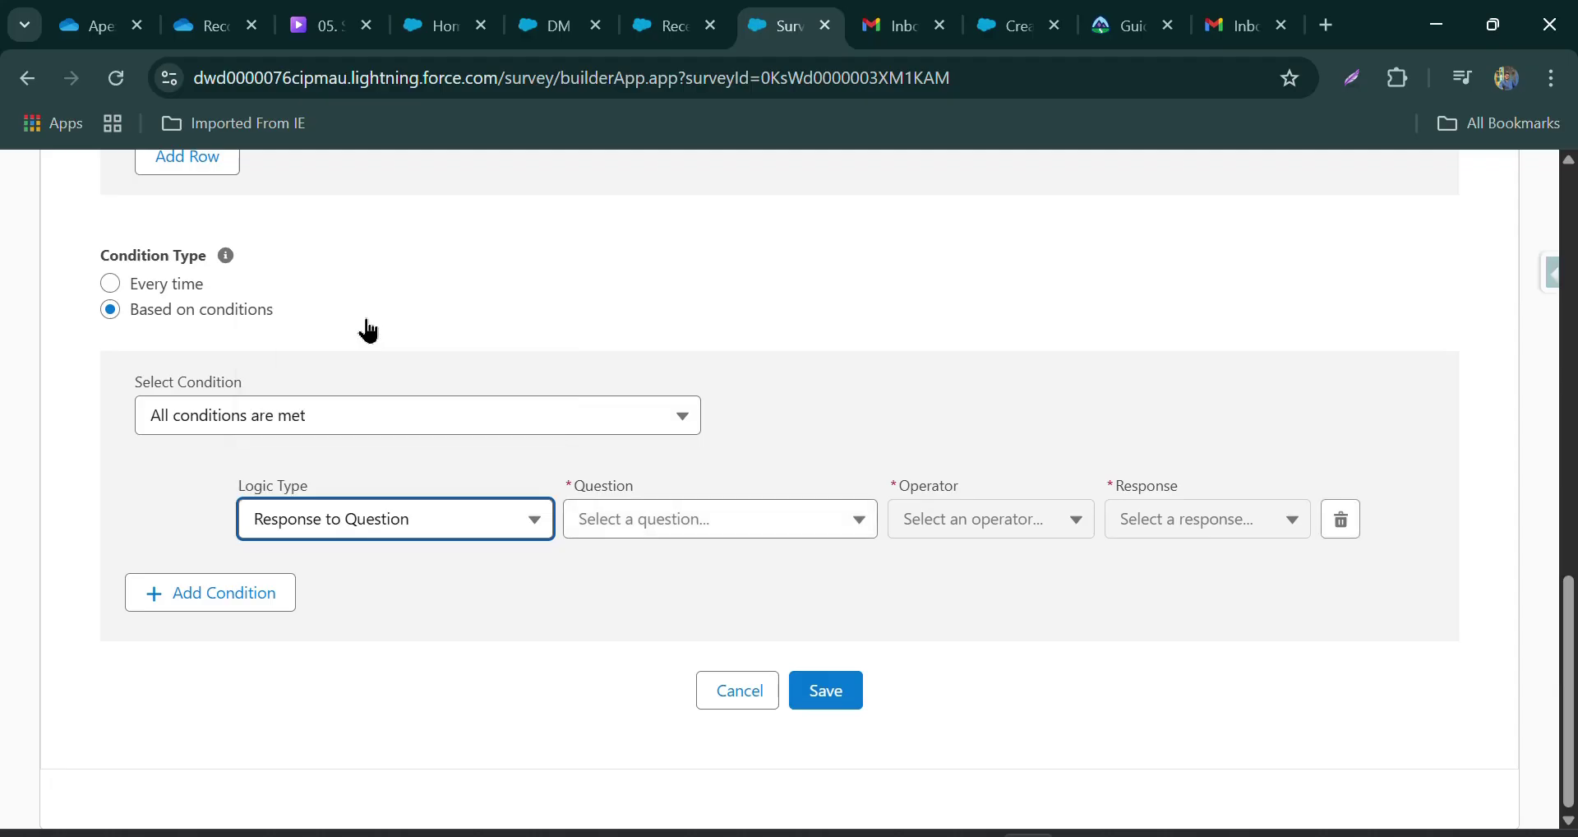
{"action": "left_click", "coordinate": [687, 523]}
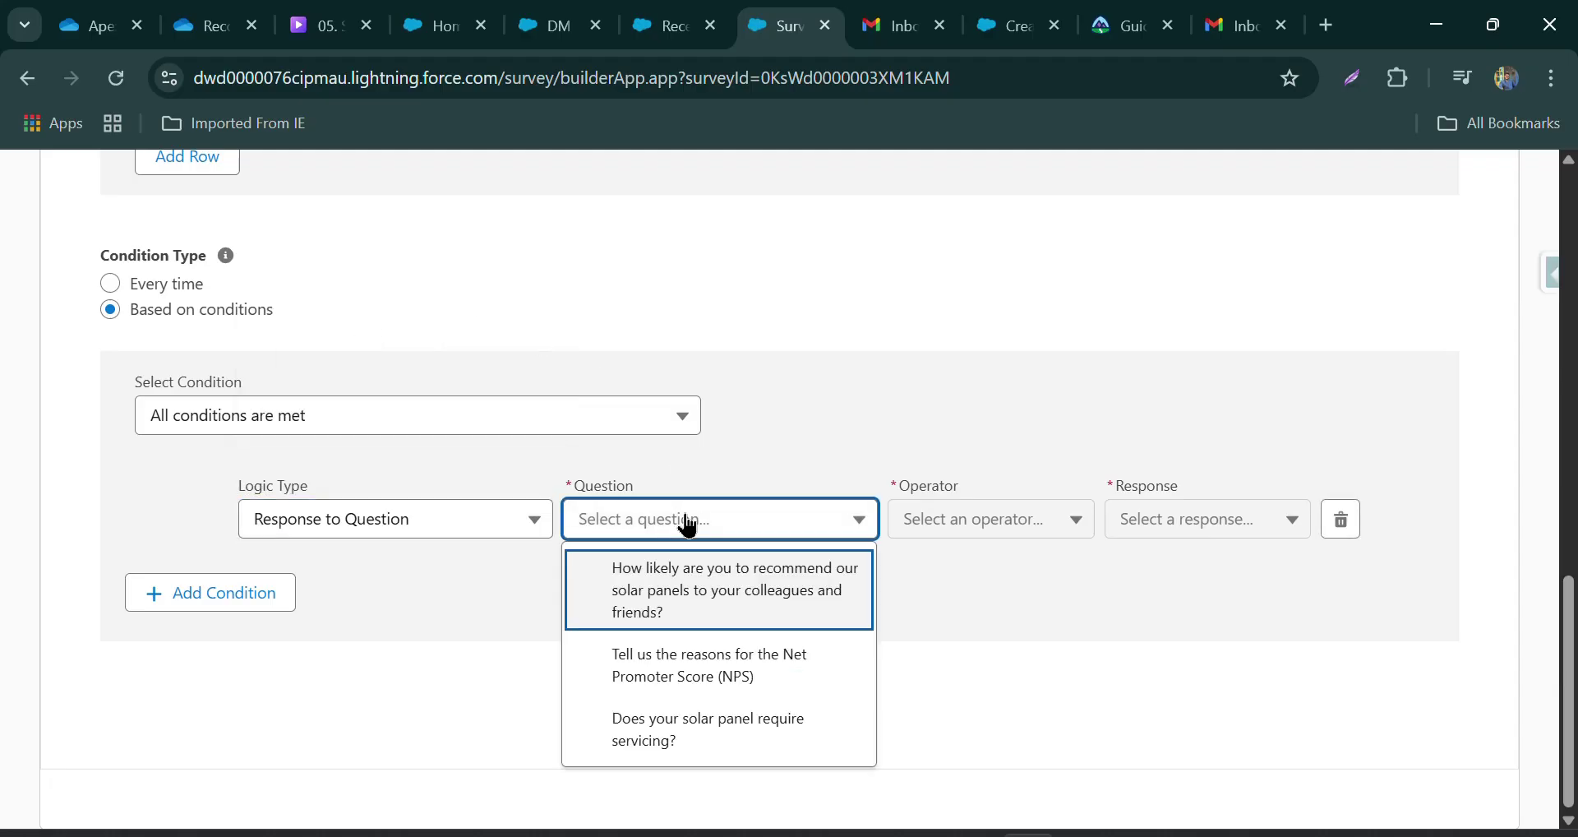
{"action": "left_click", "coordinate": [631, 600]}
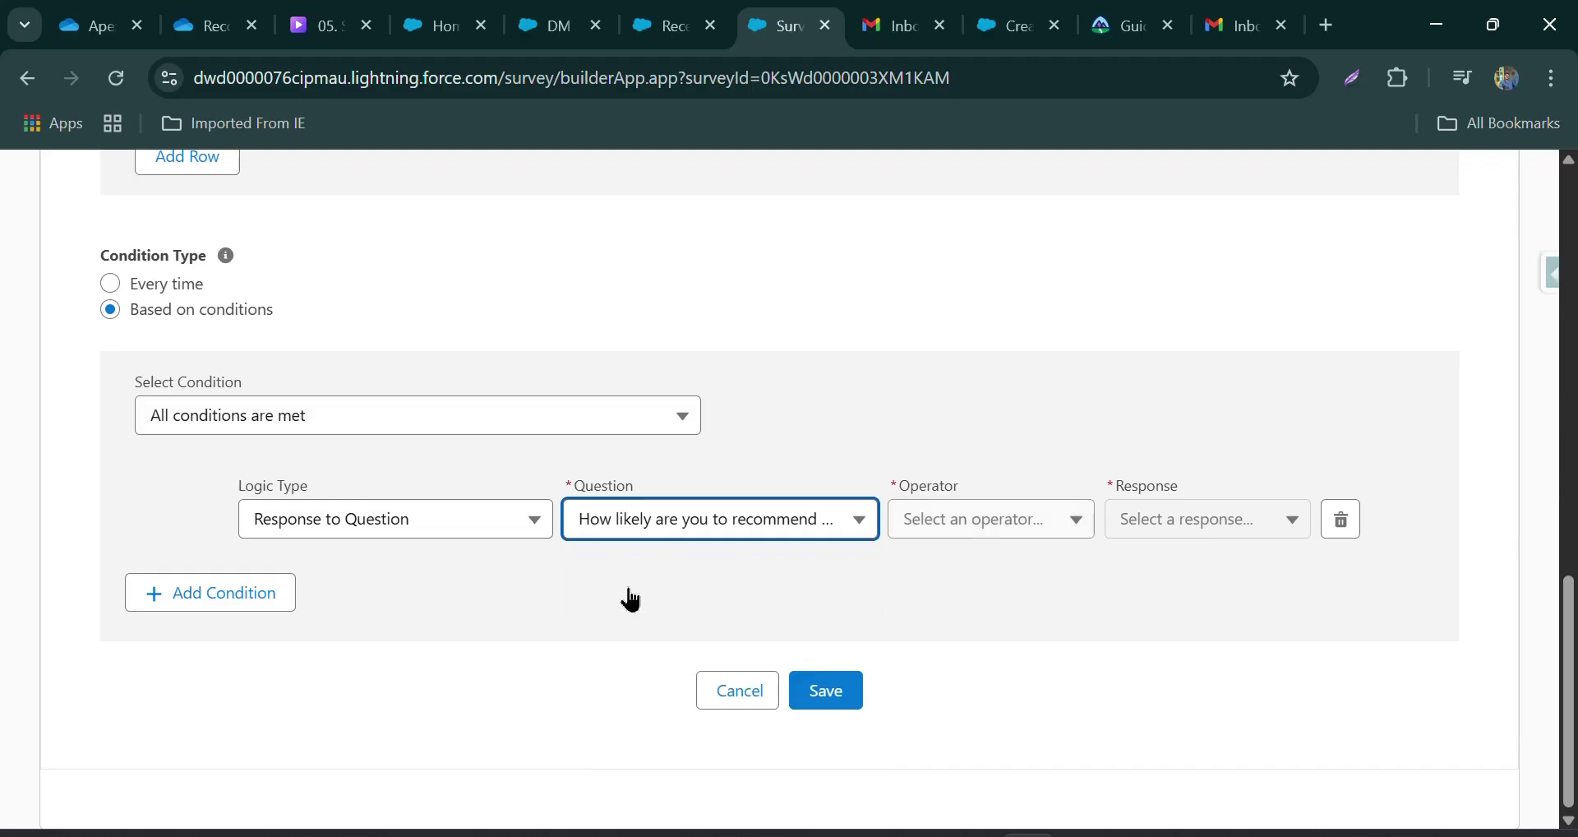
{"action": "left_click", "coordinate": [1051, 517]}
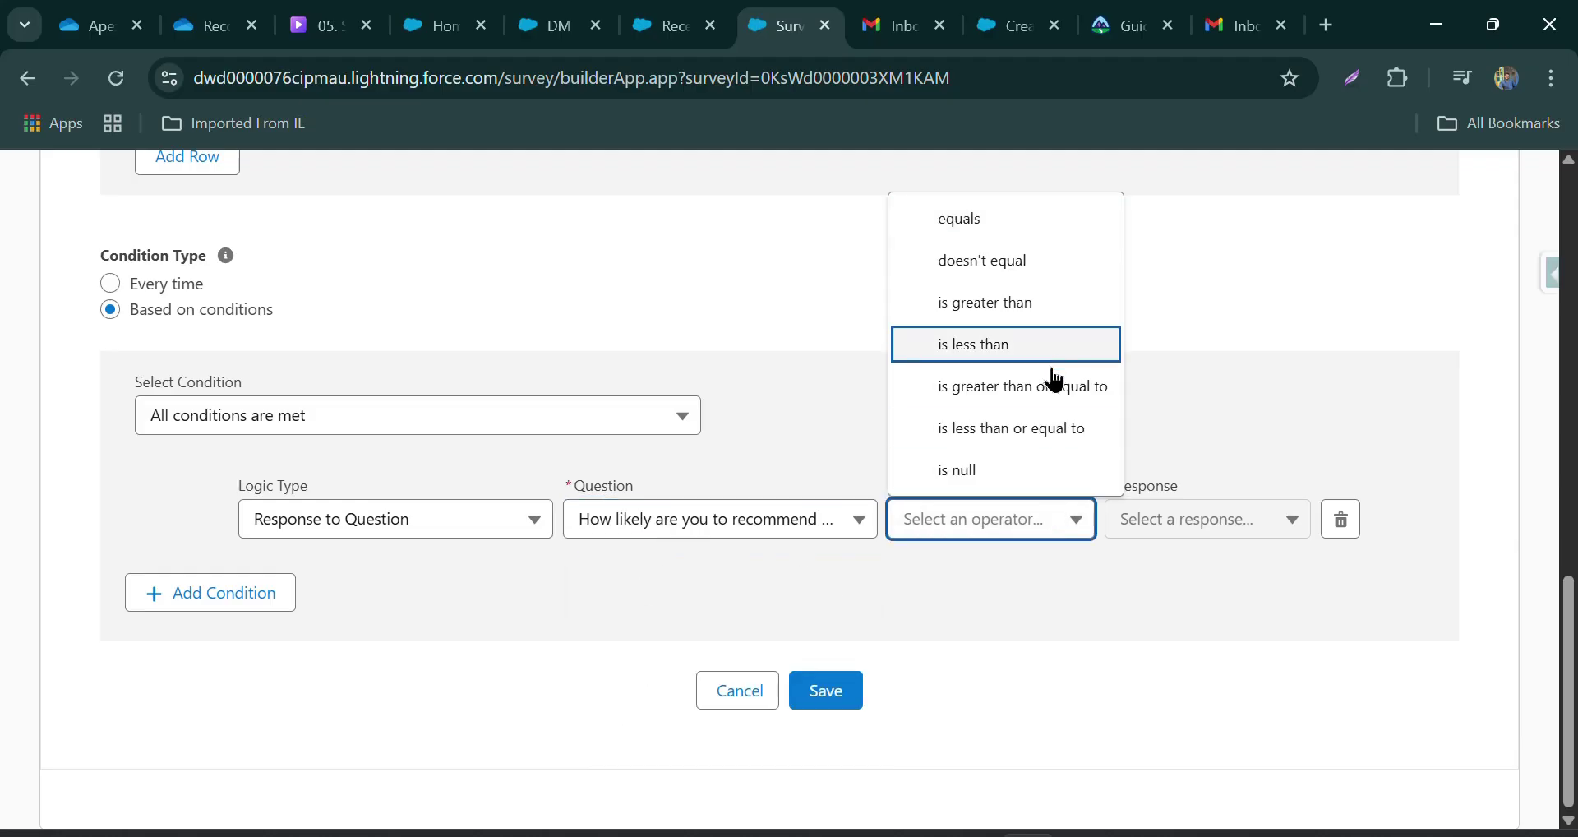
{"action": "left_click", "coordinate": [935, 442]}
{"action": "left_click", "coordinate": [1151, 514]}
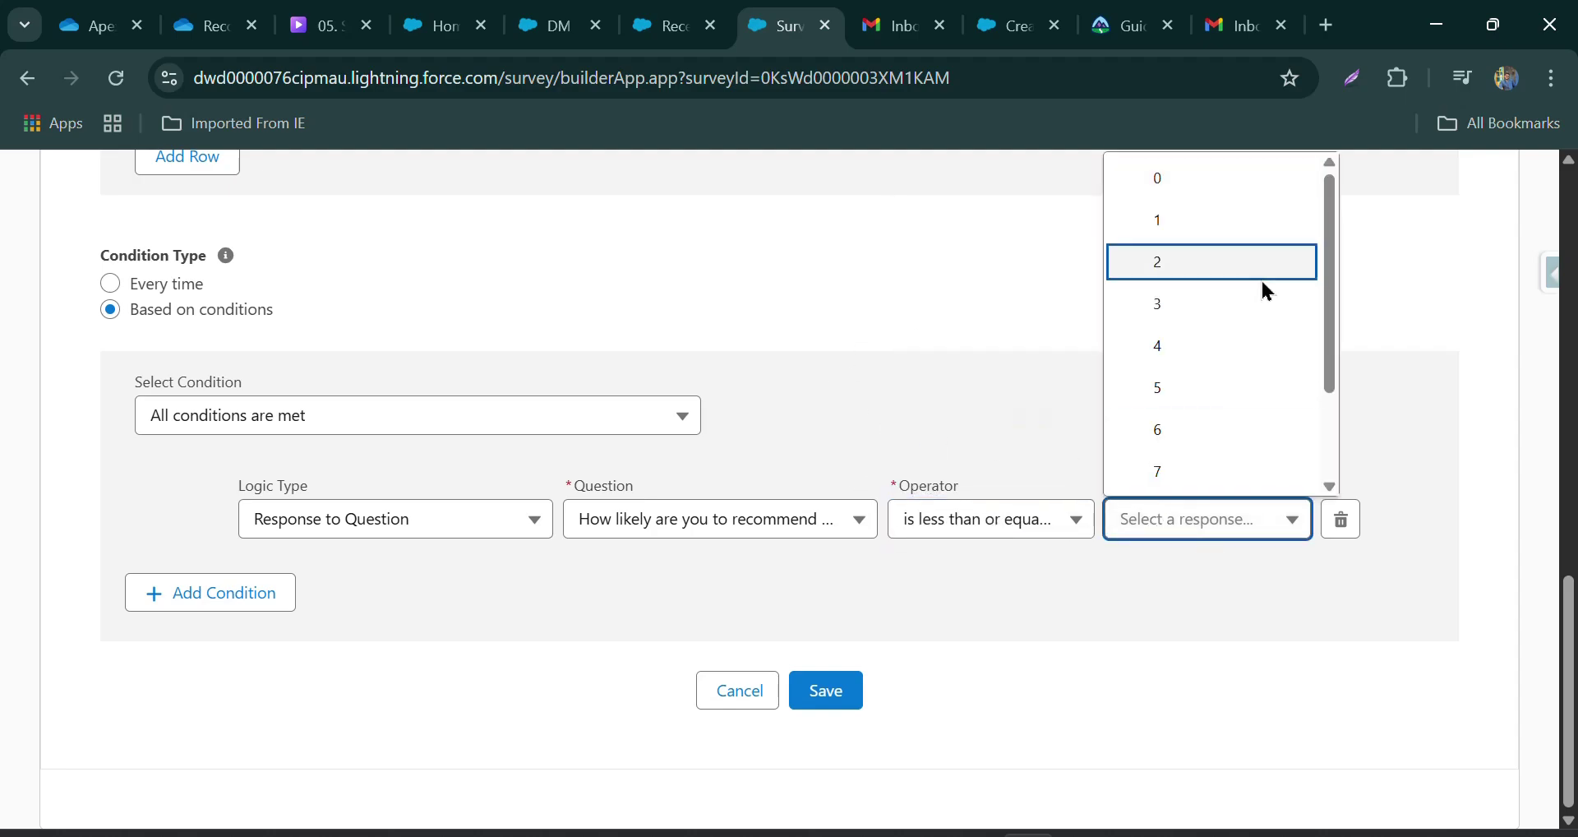
{"action": "left_click", "coordinate": [1237, 304]}
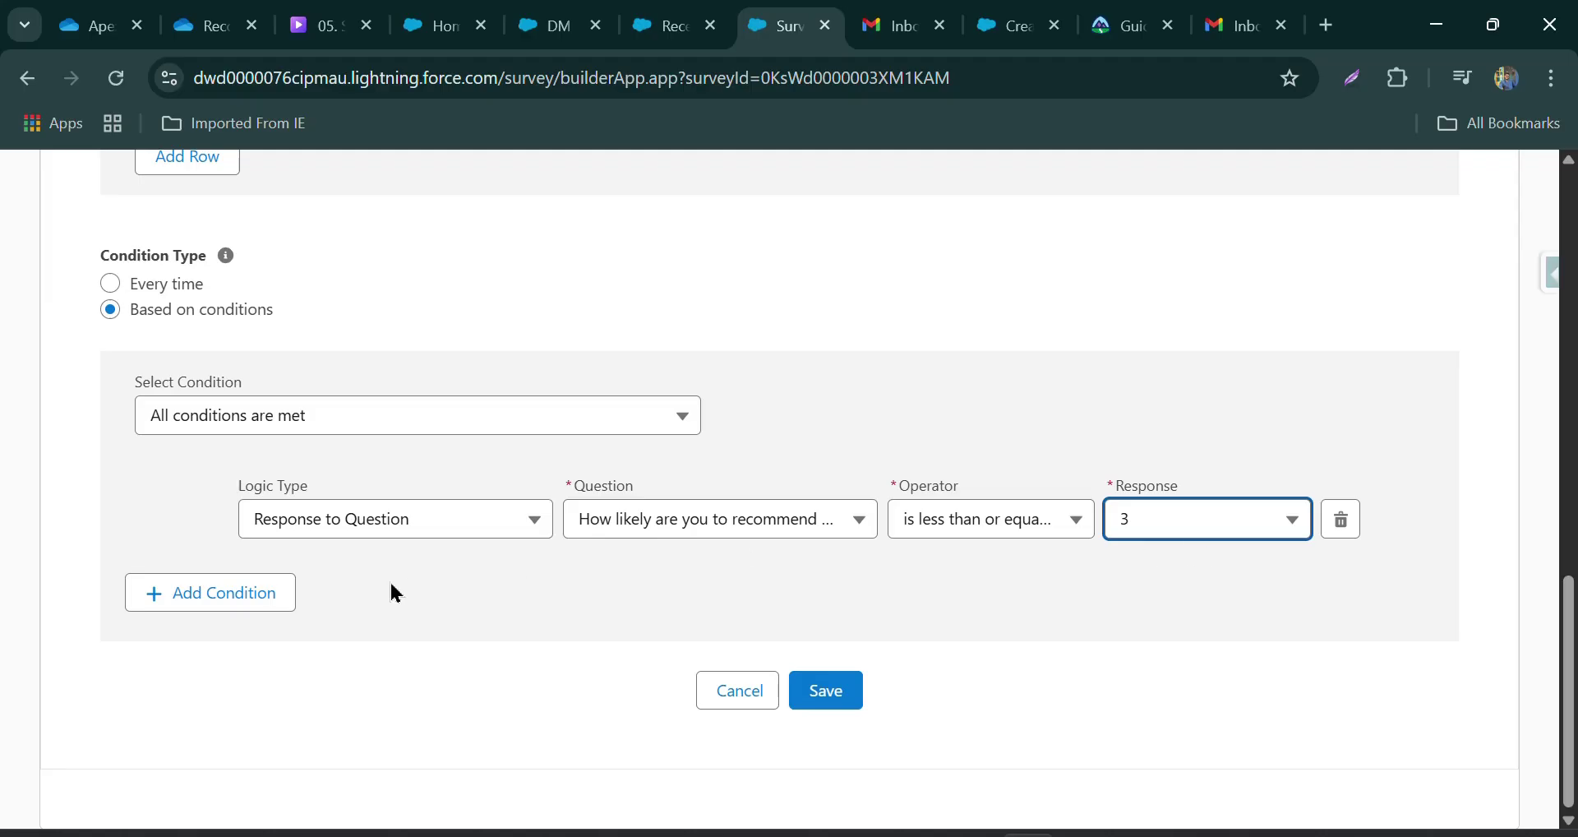
- Recheck the low NPS mapping's fields and condition, and save the data map
{"action": "scroll", "coordinate": [391, 583], "scroll_direction": "up", "scroll_amount": 10}
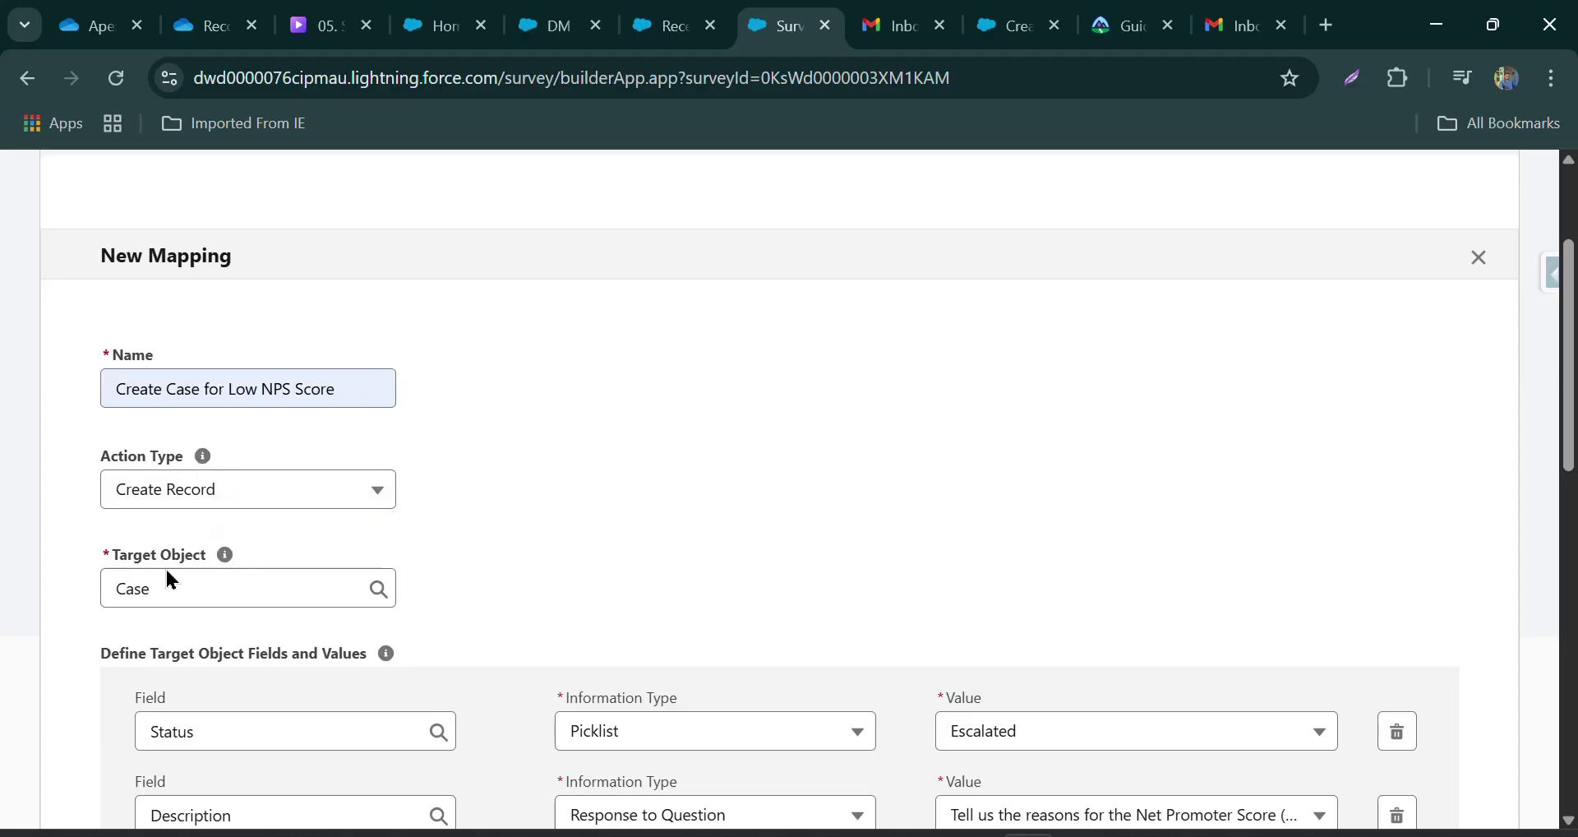
{"action": "scroll", "coordinate": [384, 584], "scroll_direction": "down", "scroll_amount": 3}
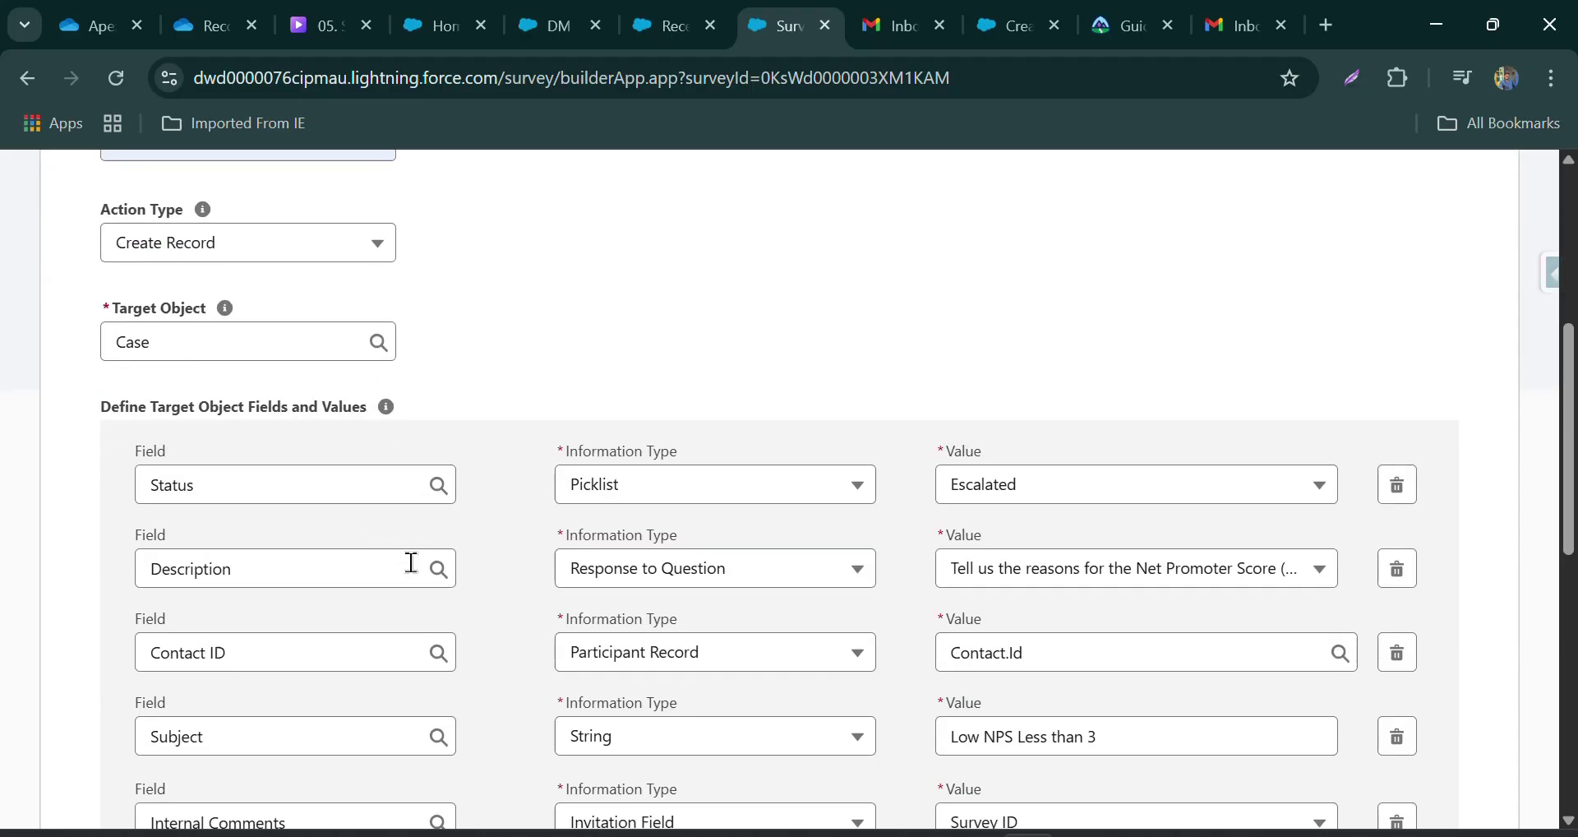
{"action": "scroll", "coordinate": [773, 641], "scroll_direction": "down", "scroll_amount": 6}
{"action": "scroll", "coordinate": [677, 615], "scroll_direction": "down", "scroll_amount": 3}
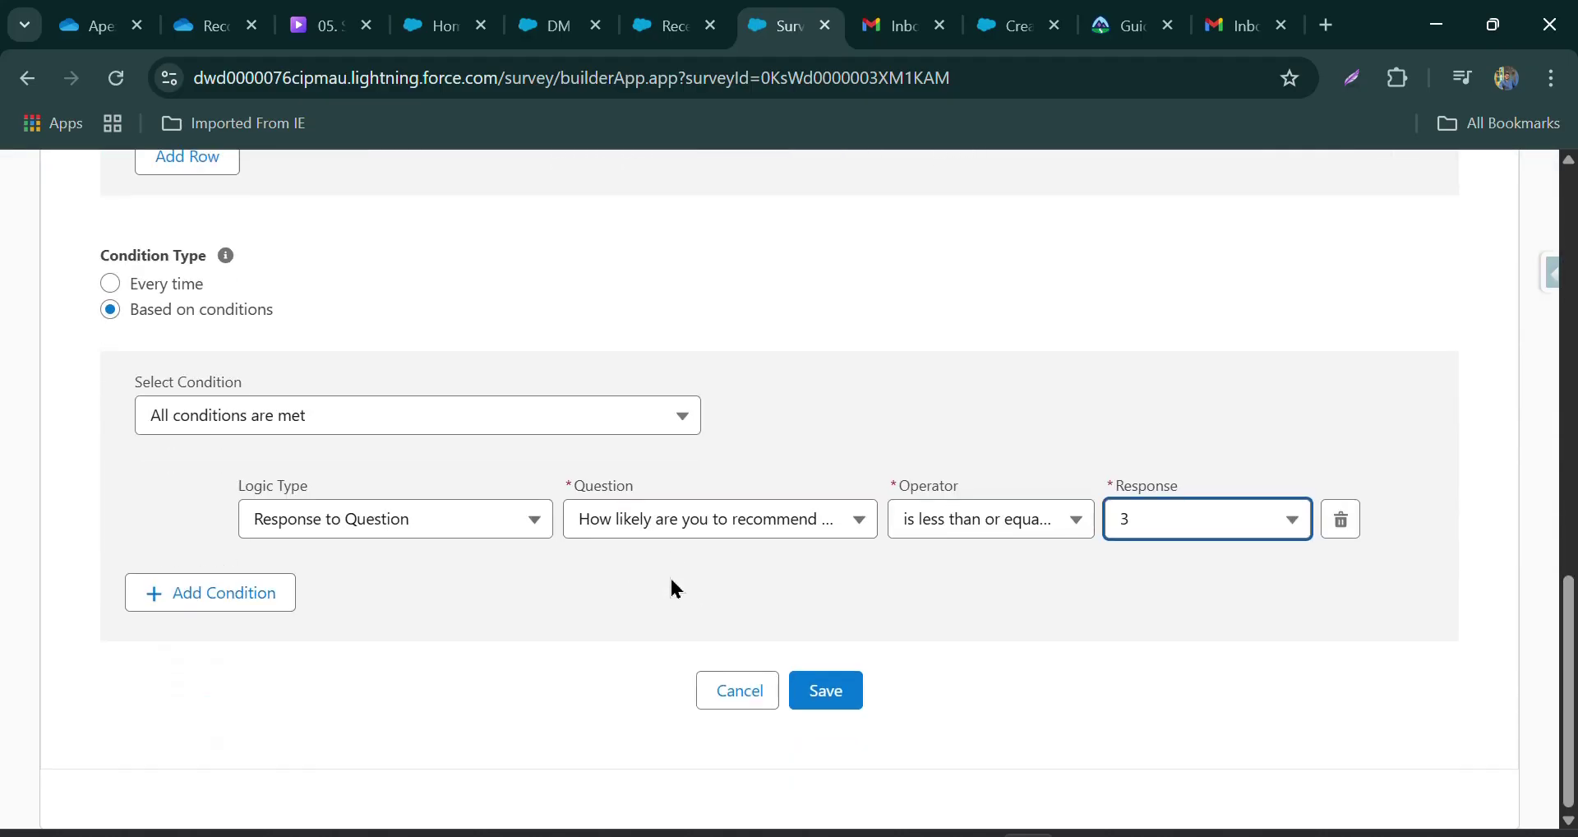
{"action": "left_click", "coordinate": [829, 692]}
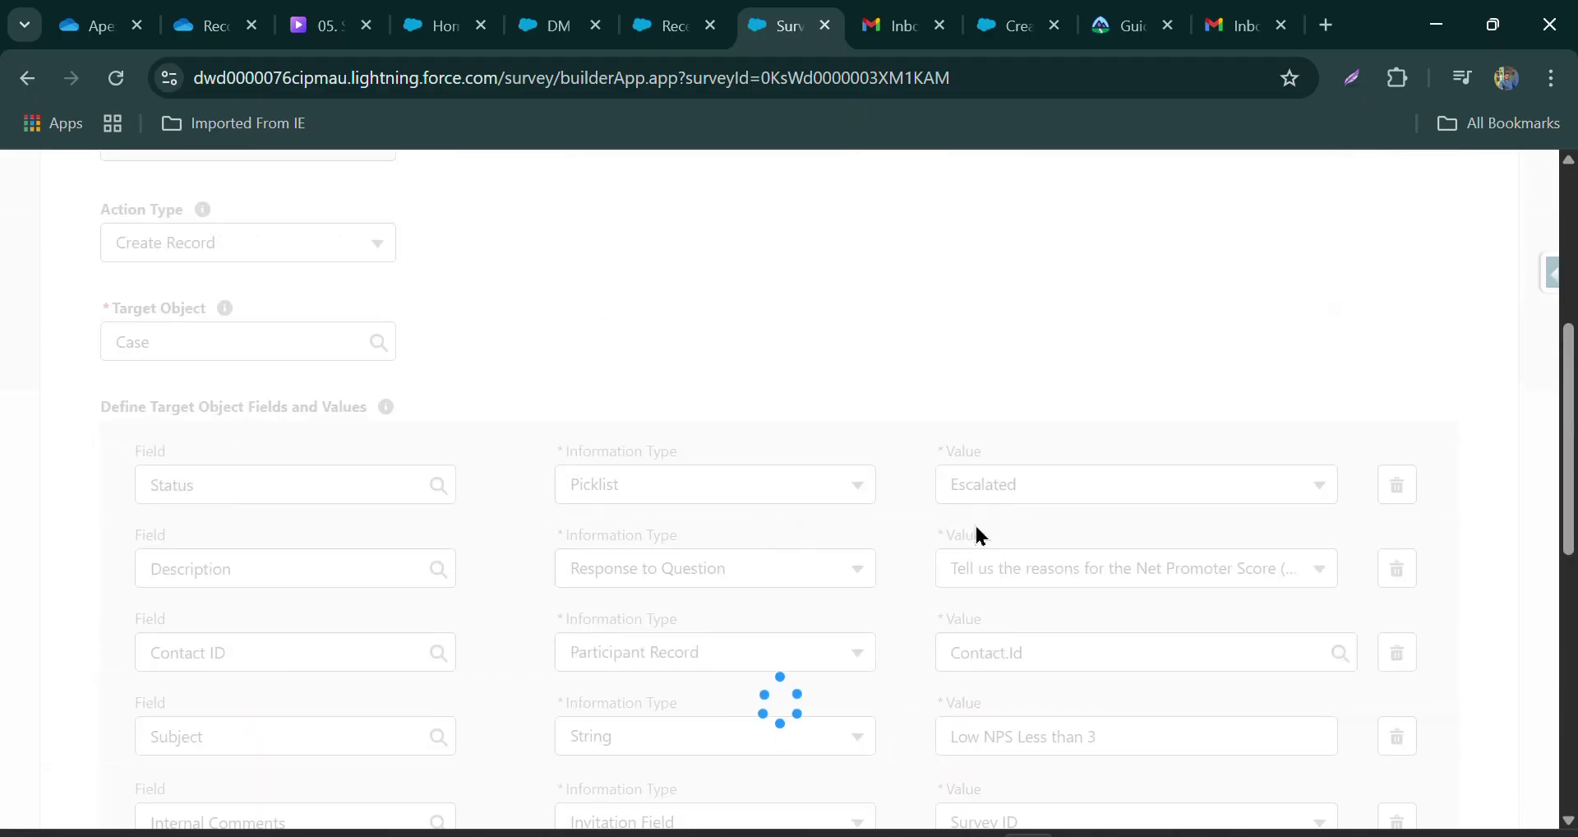
{"action": "scroll", "coordinate": [976, 526], "scroll_direction": "up", "scroll_amount": 3}
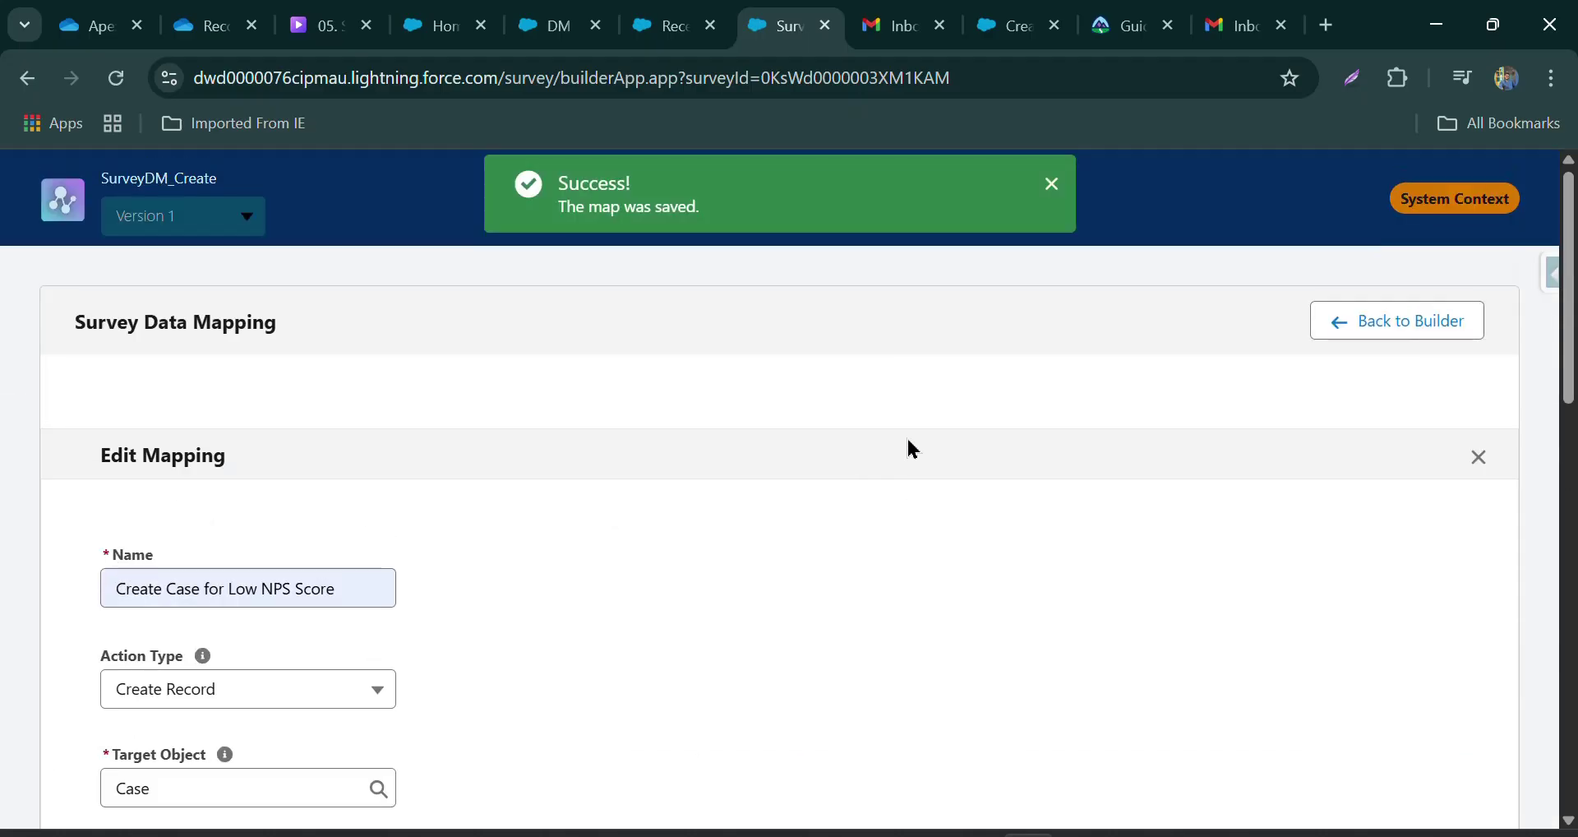
- Return to the Survey Builder and reopen the survey data mapping
{"action": "left_click", "coordinate": [1327, 323]}
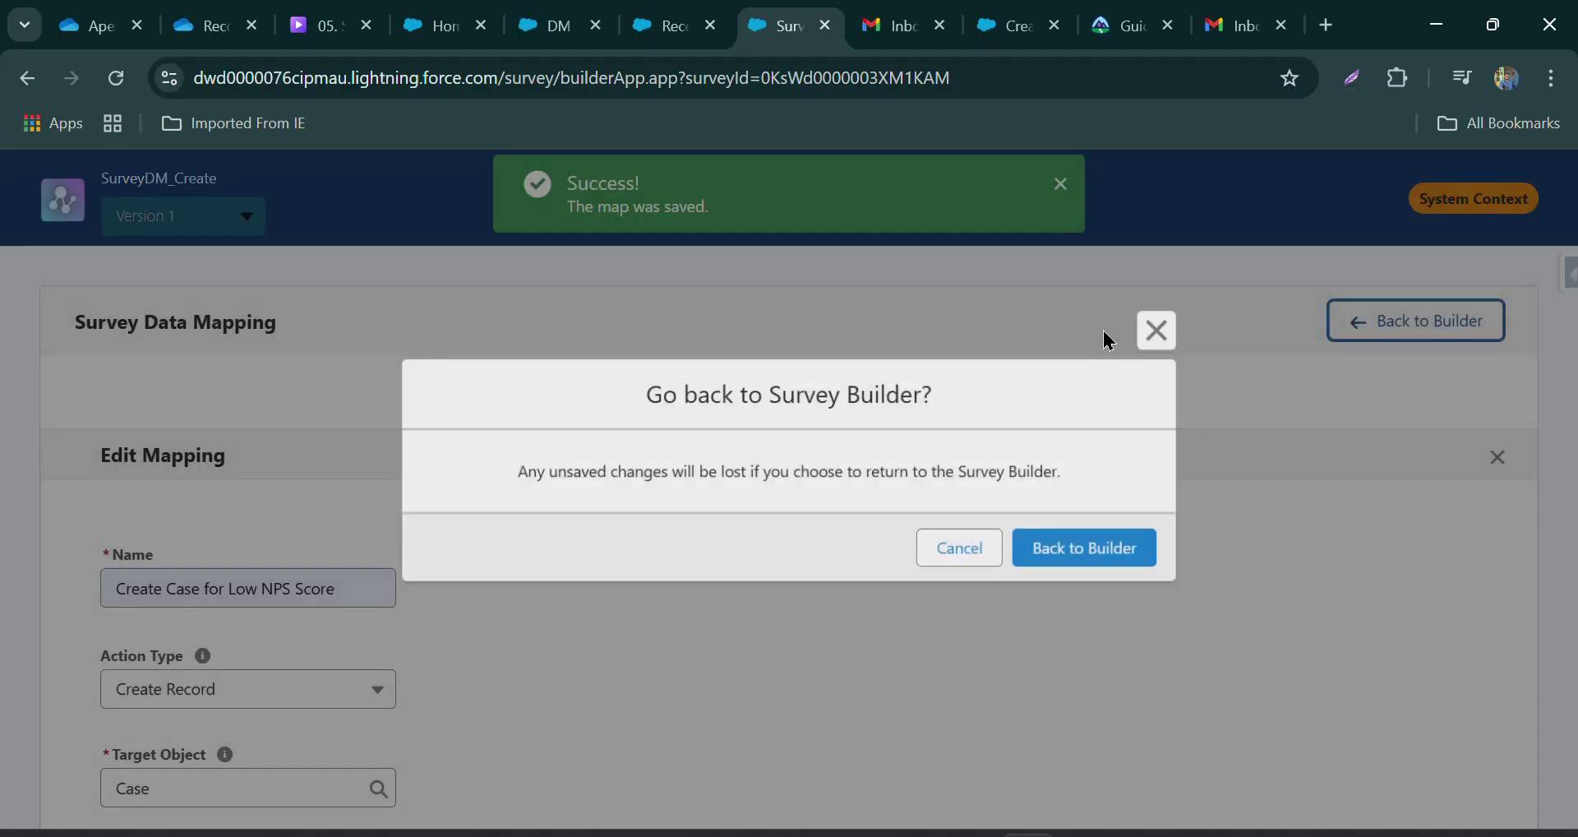
{"action": "left_click", "coordinate": [1084, 546]}
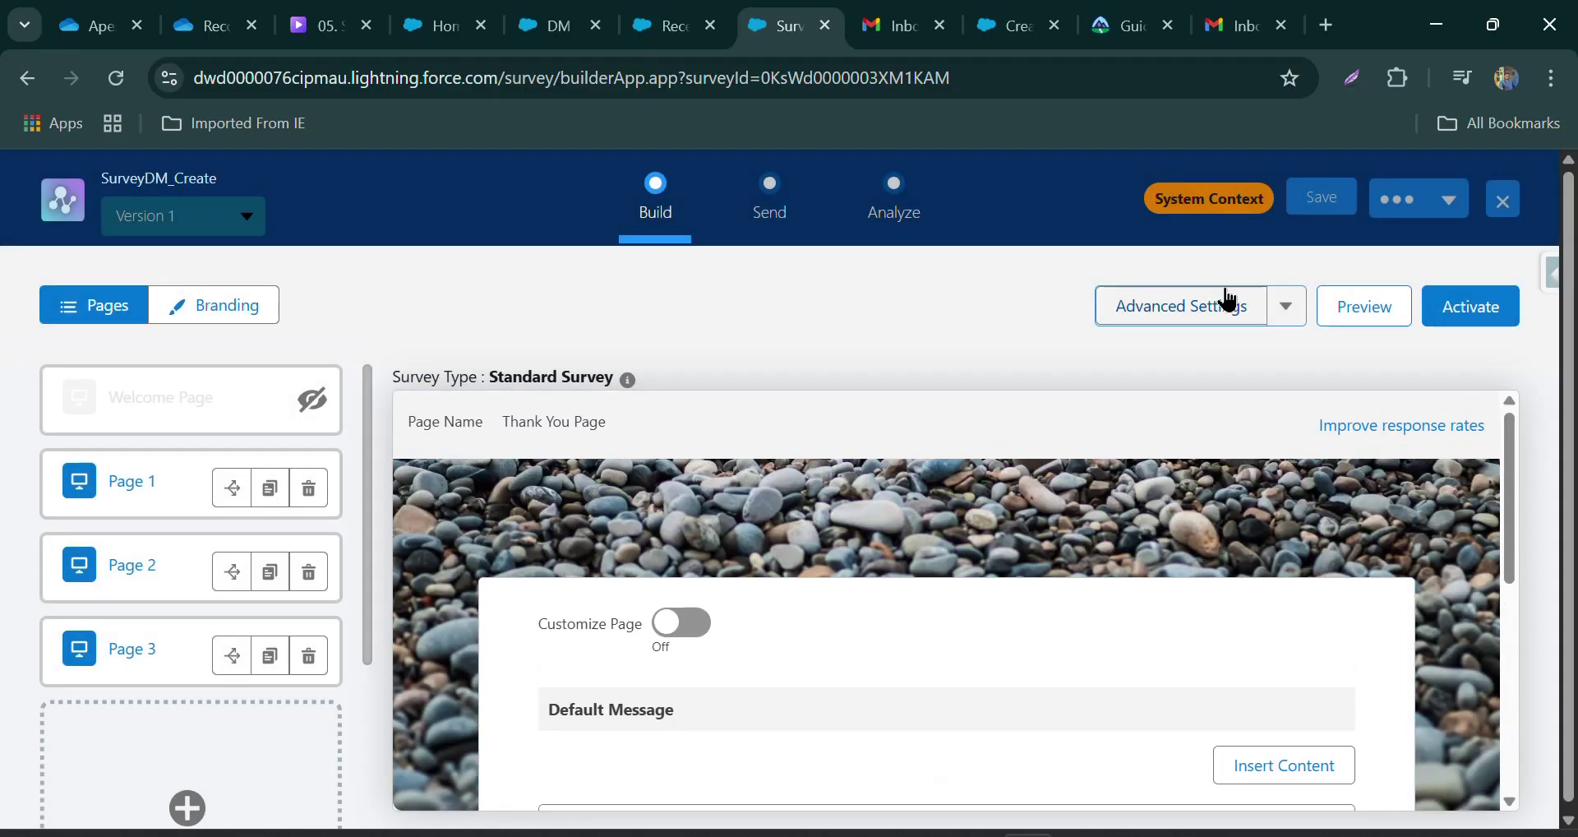
{"action": "left_click", "coordinate": [1190, 311]}
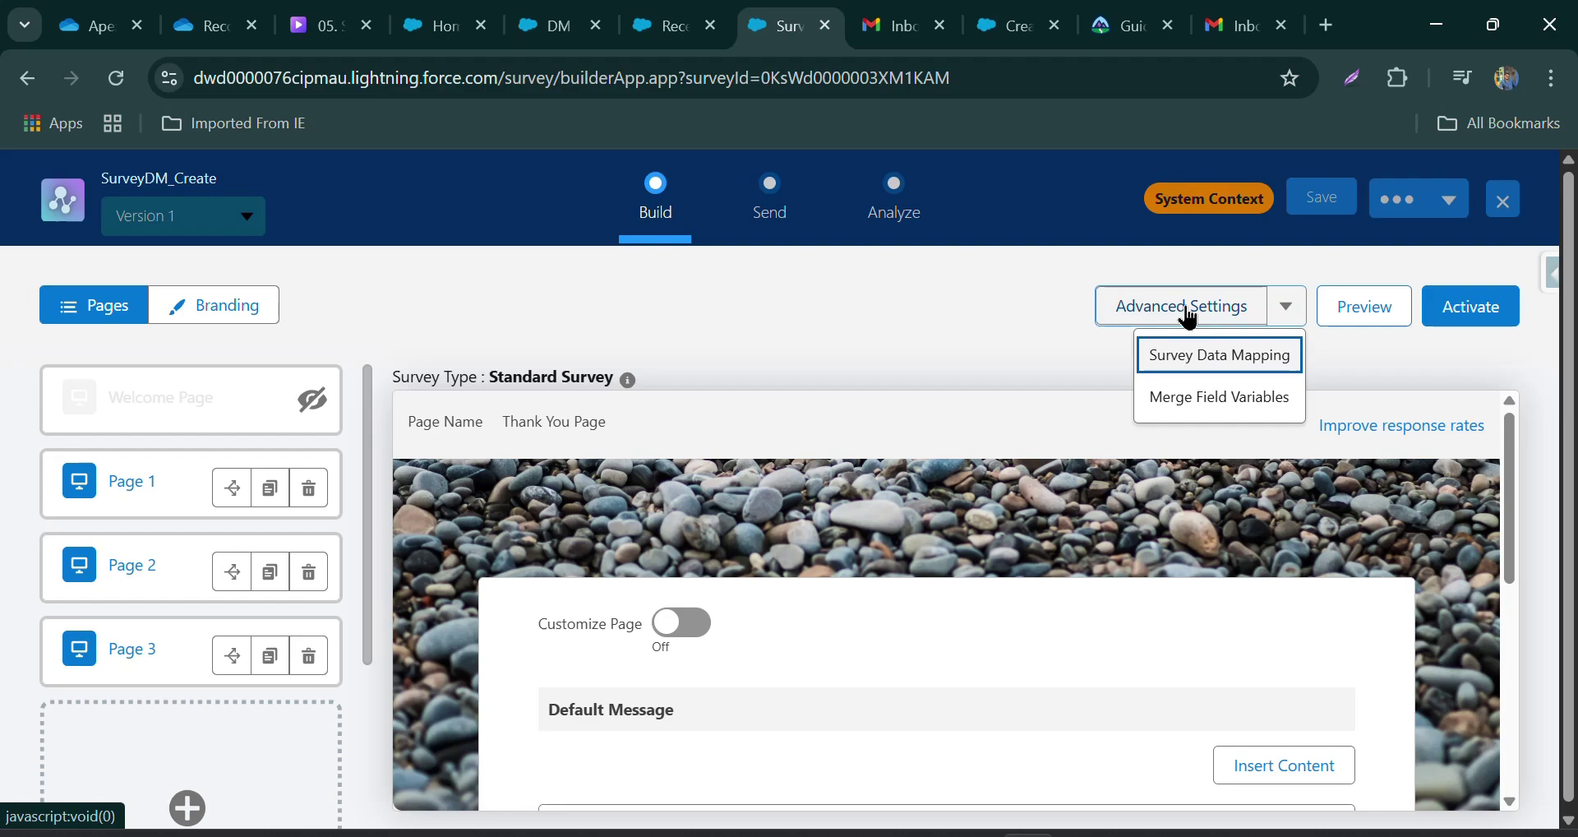
{"action": "left_click", "coordinate": [1177, 356]}
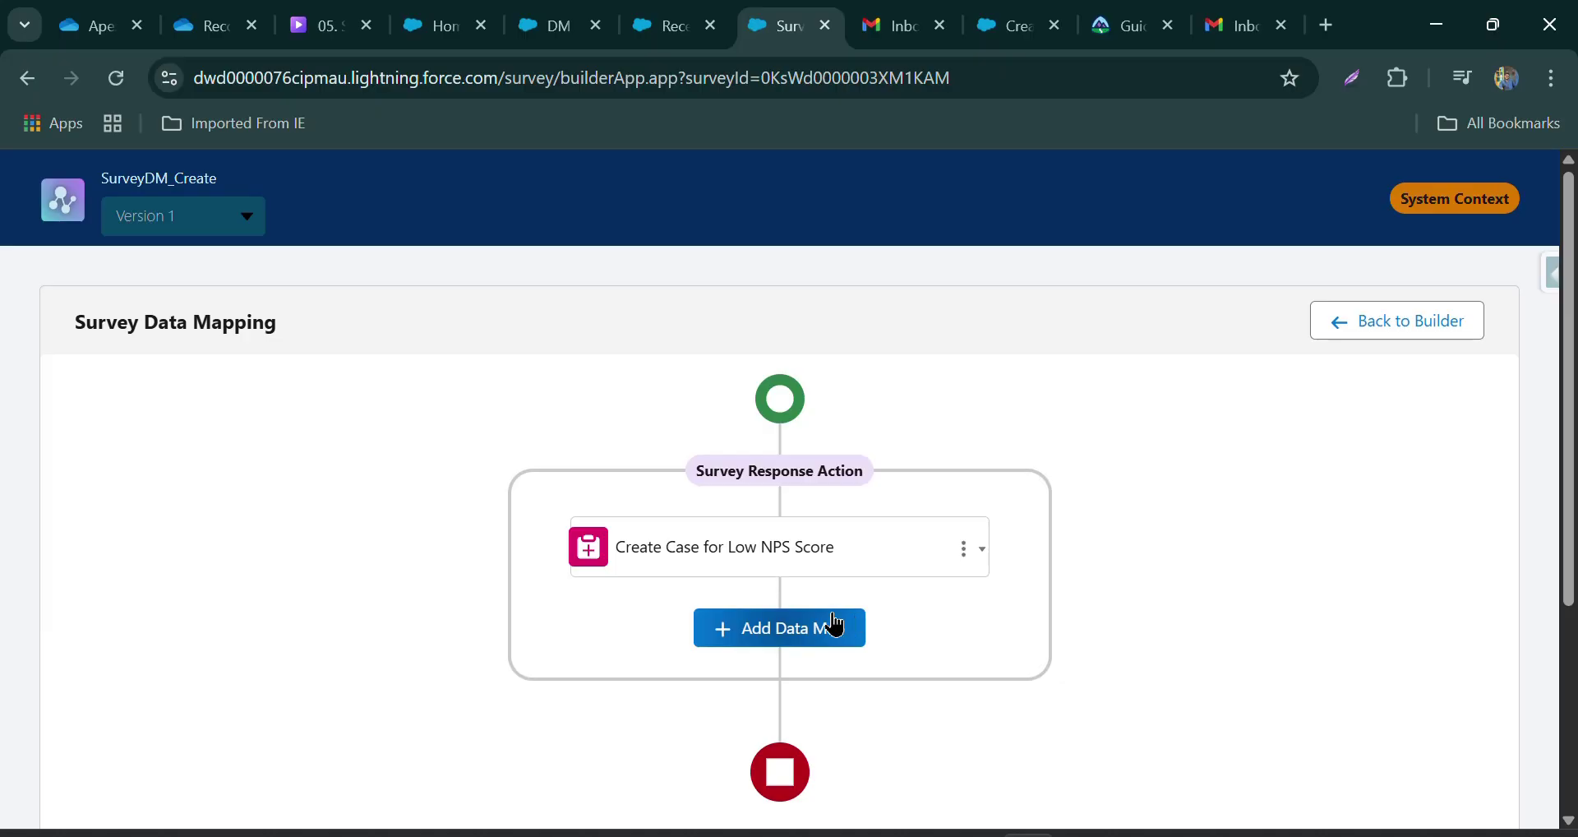
- Add a second data map named "Create Task for Service Request" with Task as its target object
{"action": "left_click", "coordinate": [757, 632]}
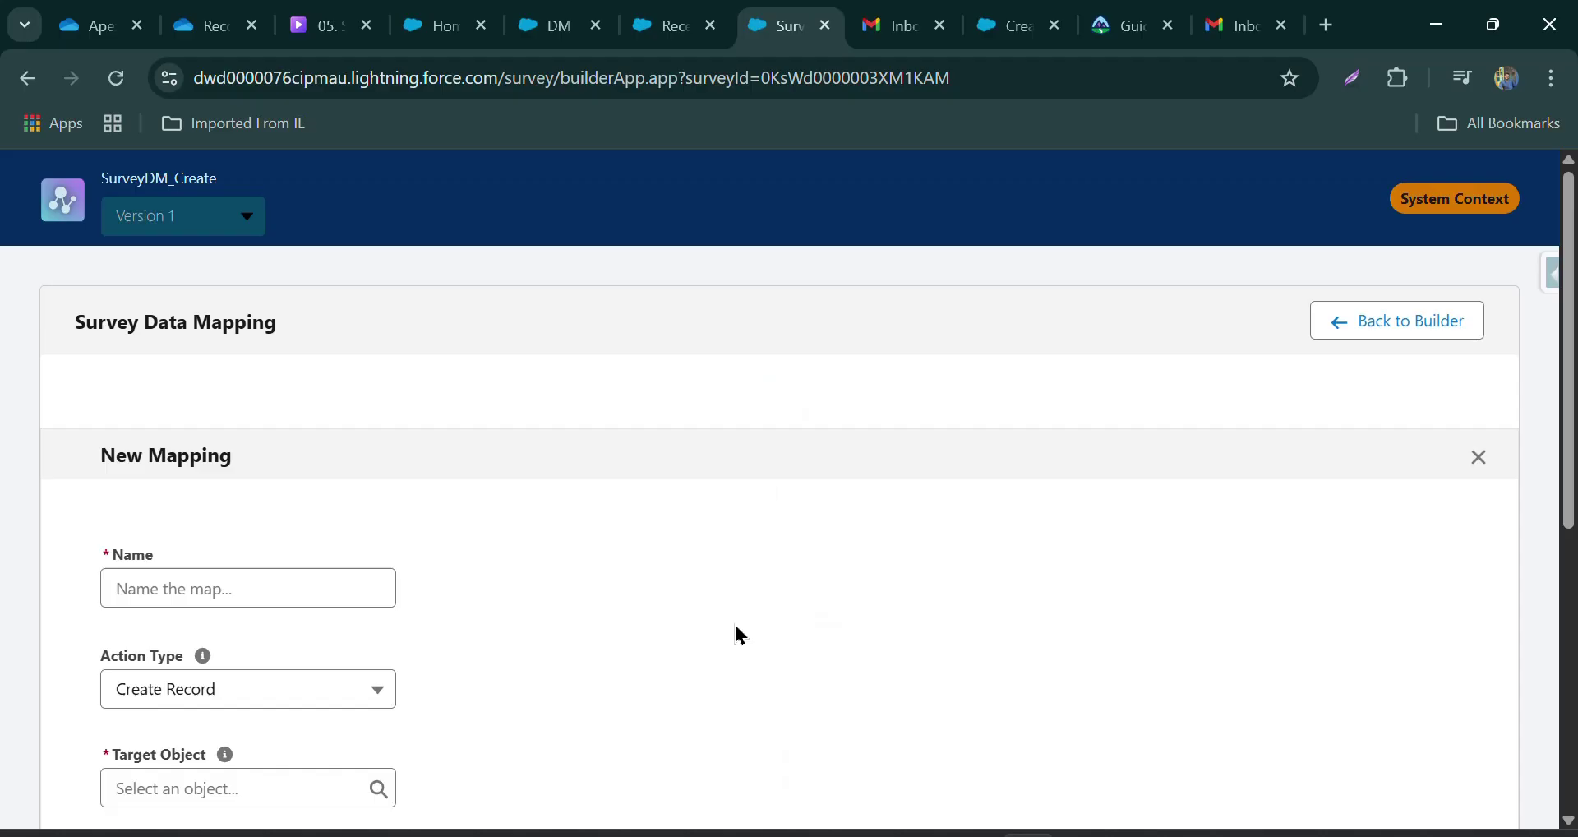
{"action": "left_click", "coordinate": [246, 586]}
{"action": "left_click", "coordinate": [310, 399]}
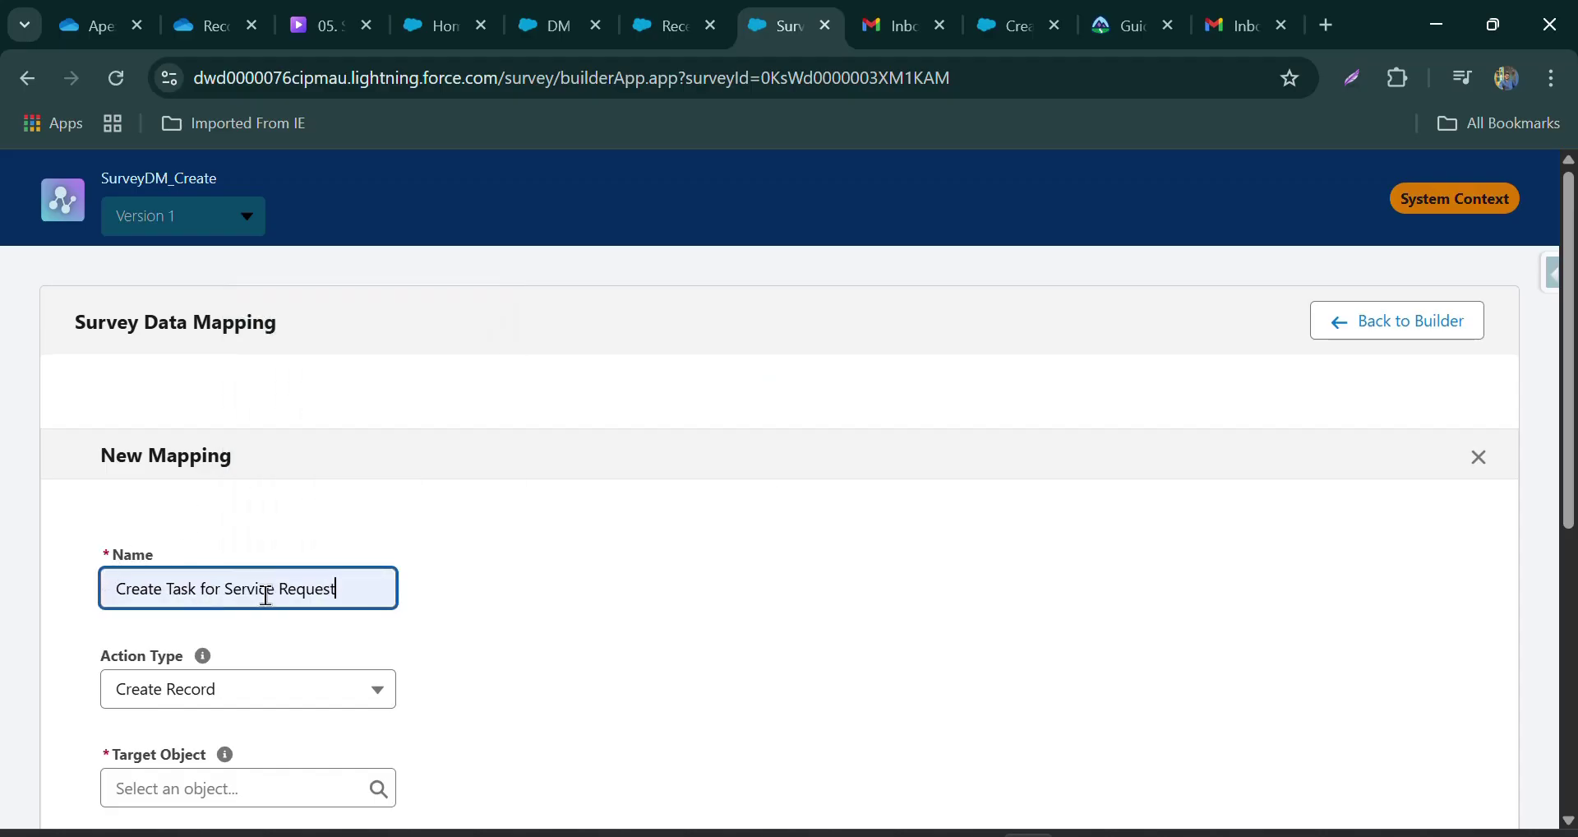
{"action": "scroll", "coordinate": [271, 597], "scroll_direction": "down", "scroll_amount": 3}
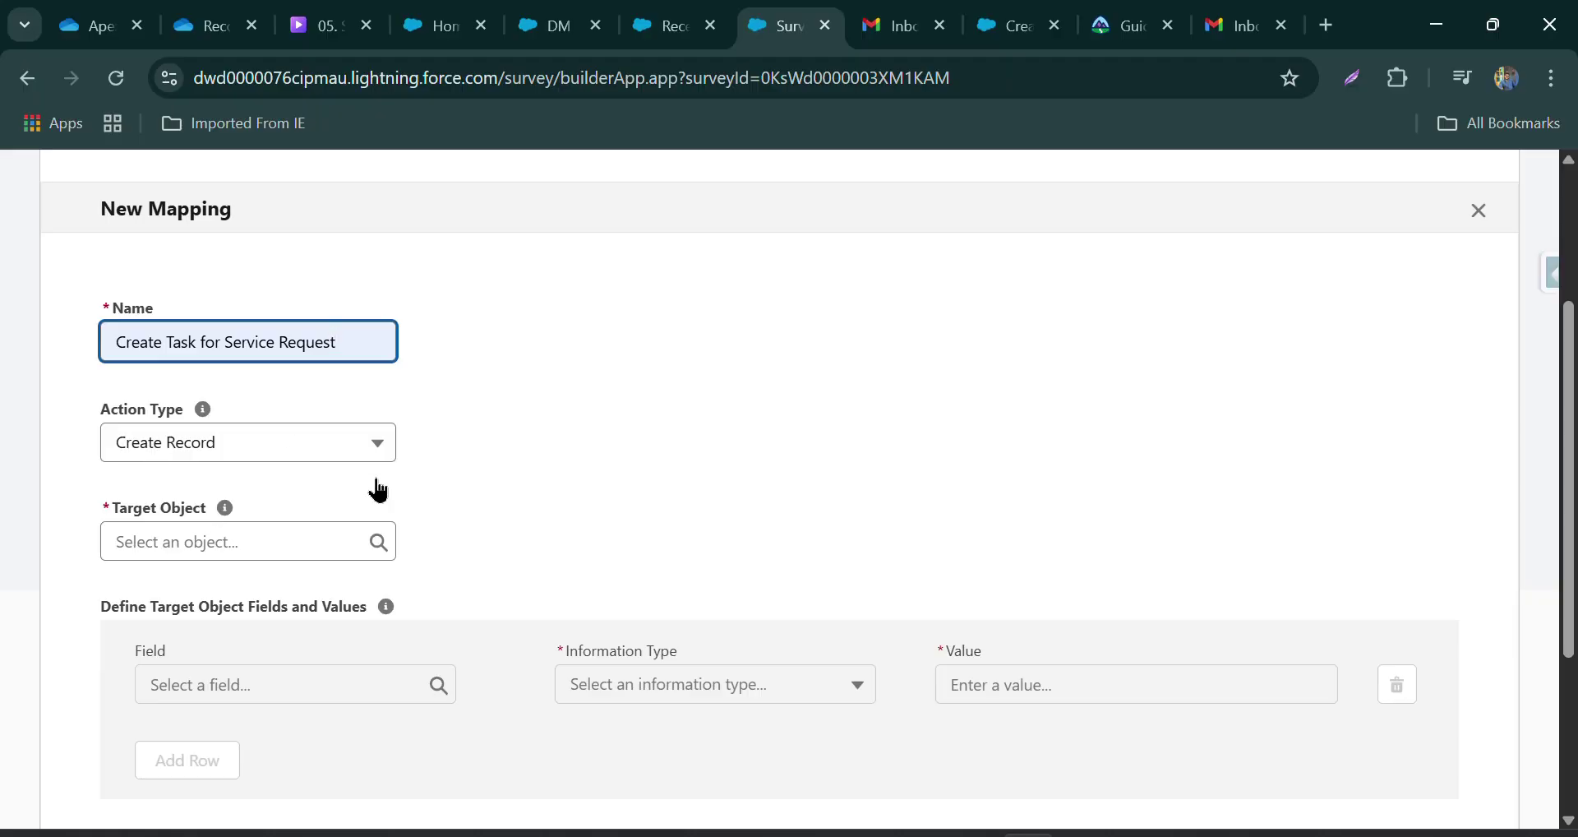
{"action": "left_click", "coordinate": [237, 537]}
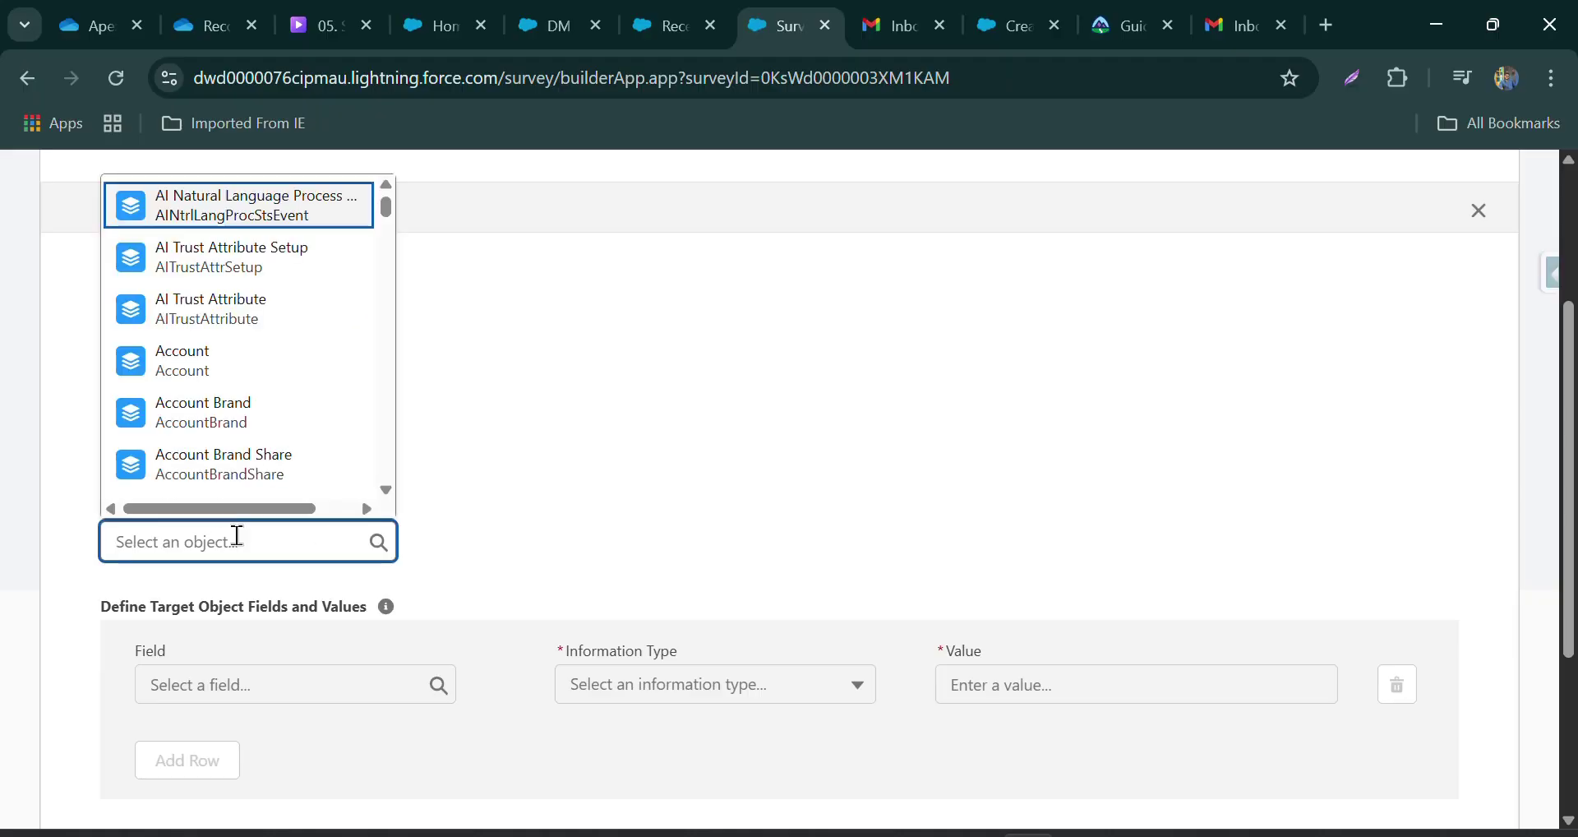
{"action": "type", "text": "task"}
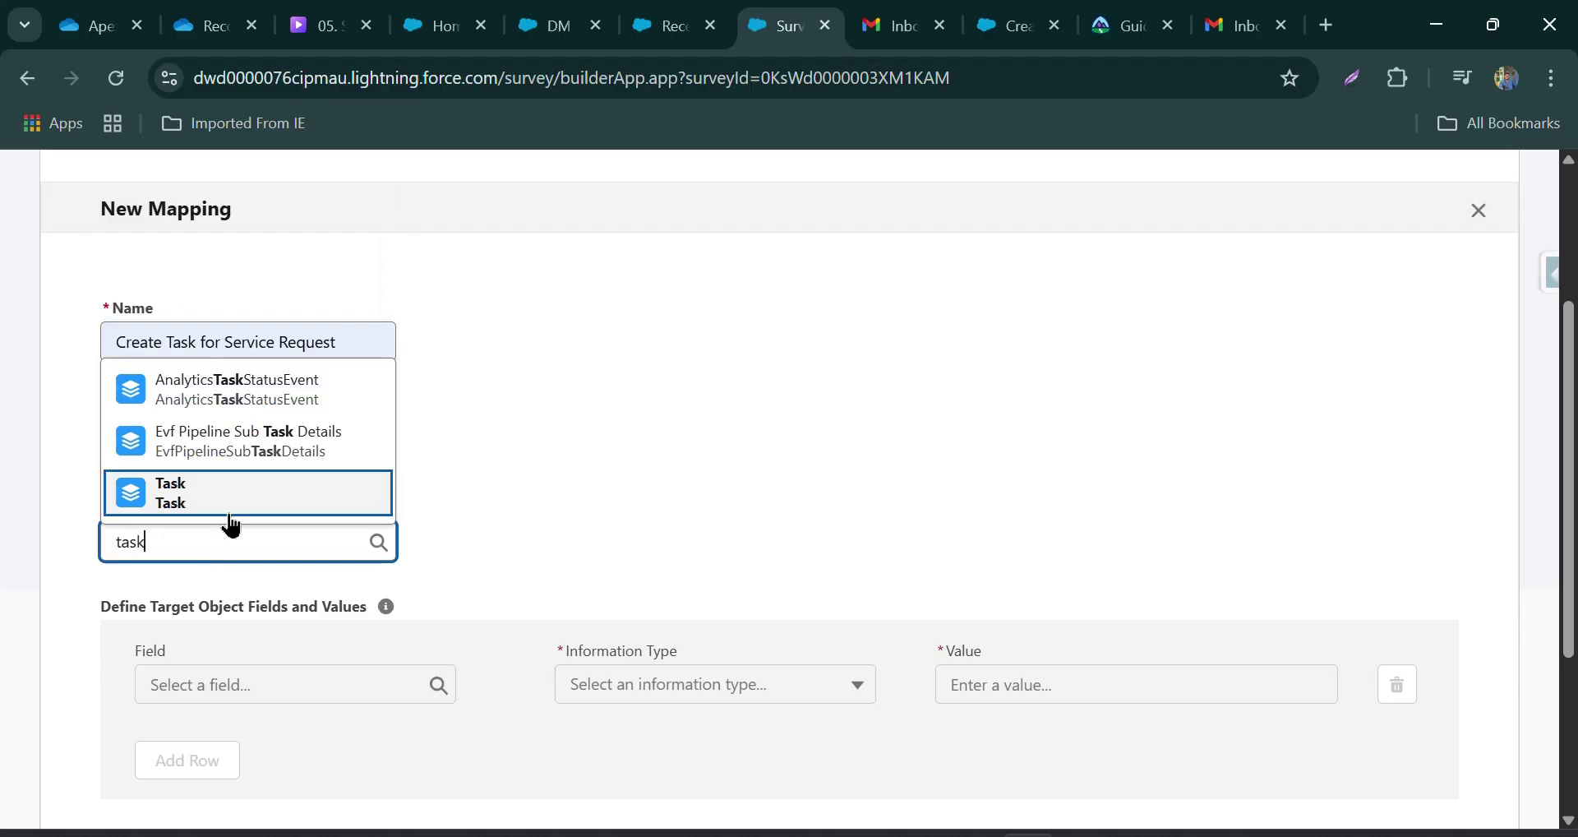
{"action": "left_click", "coordinate": [231, 503]}
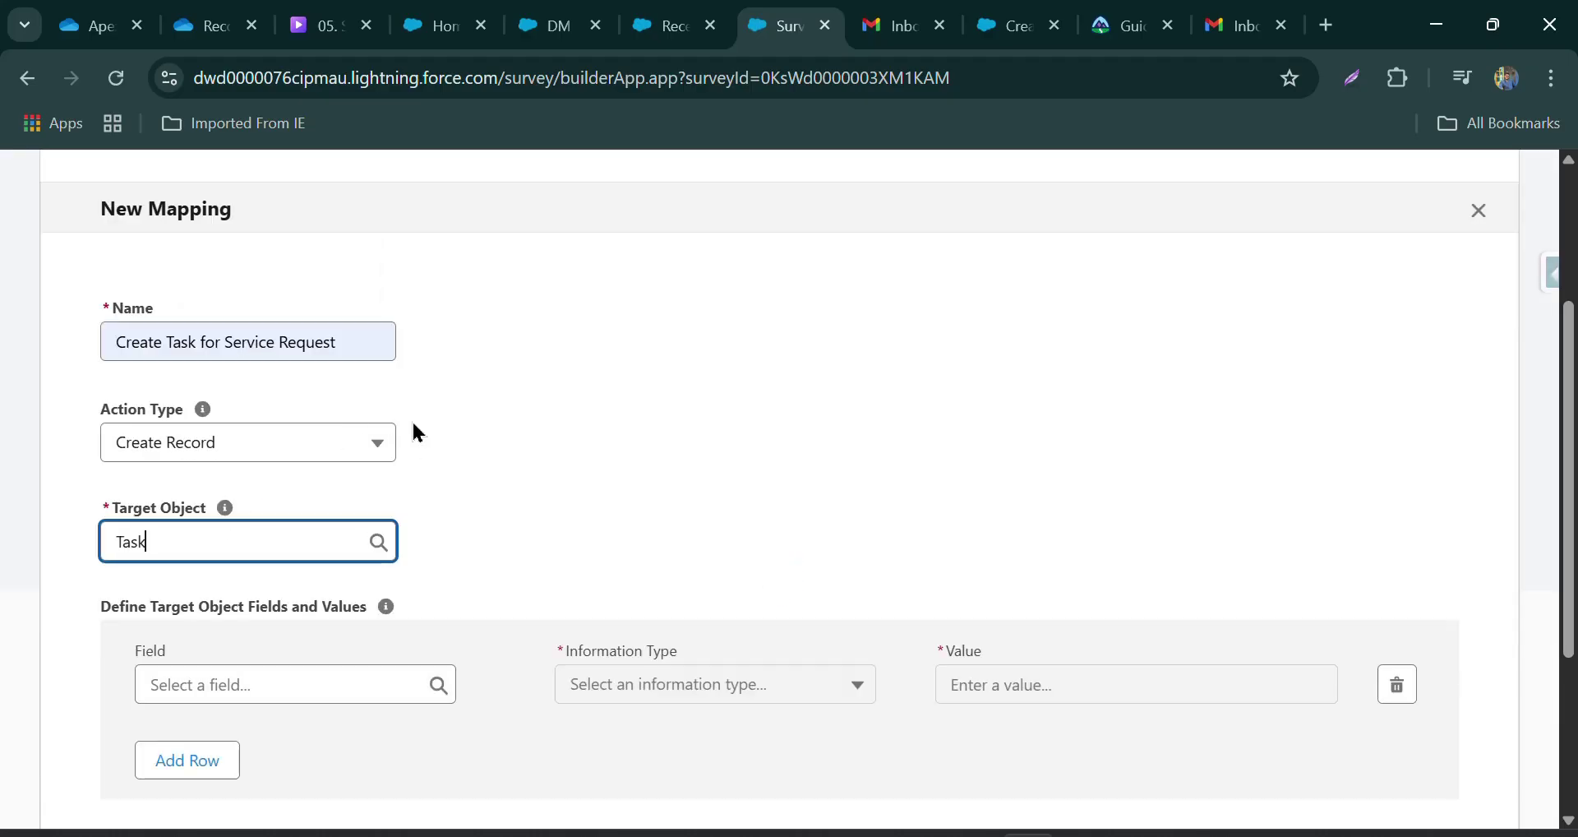
- Map the Task's Status field to the picklist value Not Started
{"action": "scroll", "coordinate": [417, 433], "scroll_direction": "down", "scroll_amount": 3}
{"action": "left_click", "coordinate": [196, 432]}
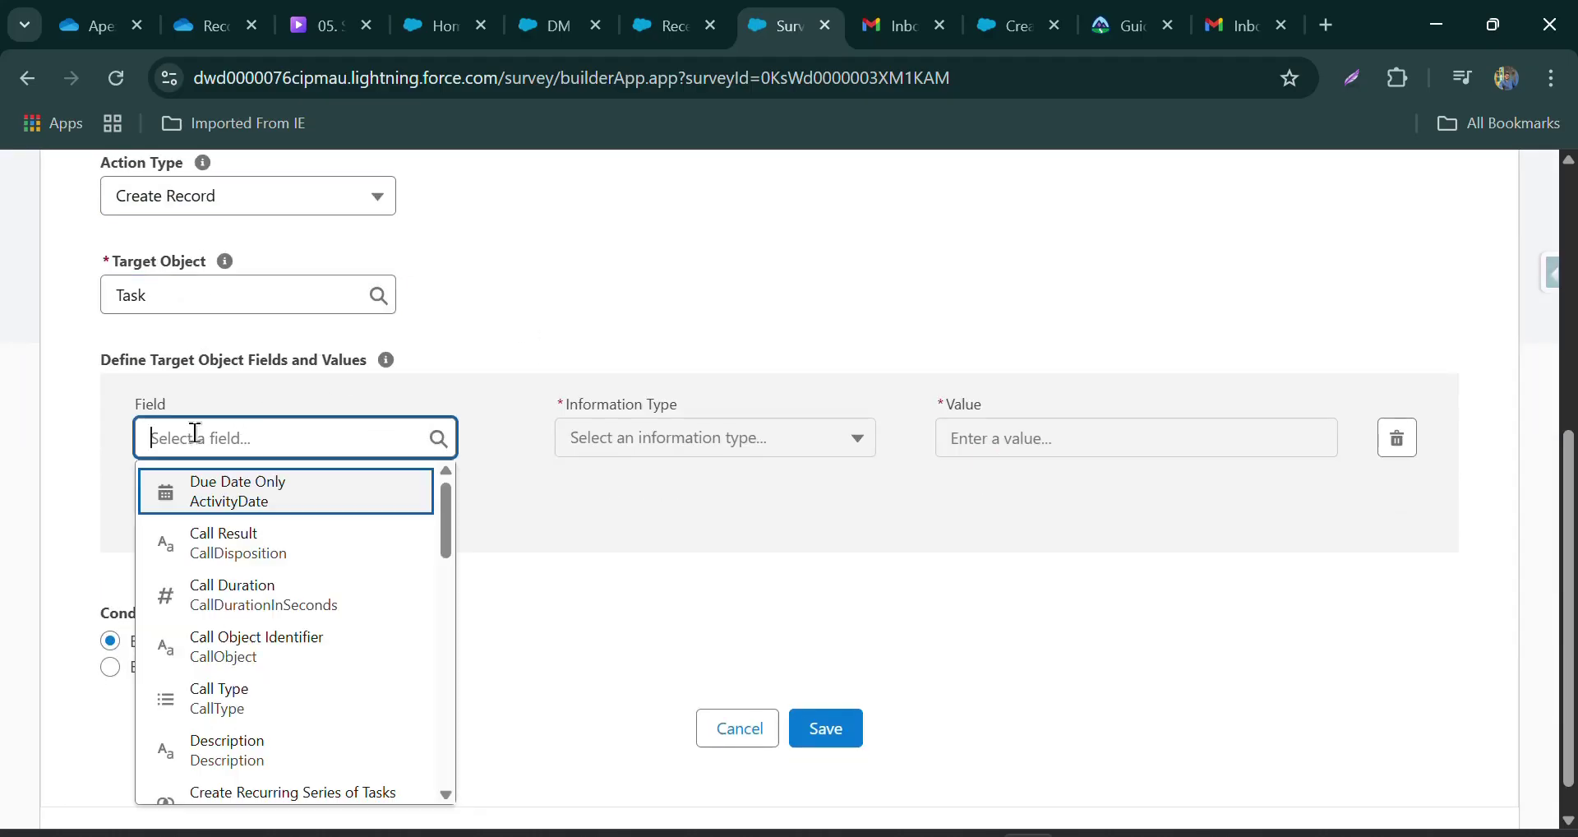
{"action": "scroll", "coordinate": [258, 546], "scroll_direction": "down", "scroll_amount": 3}
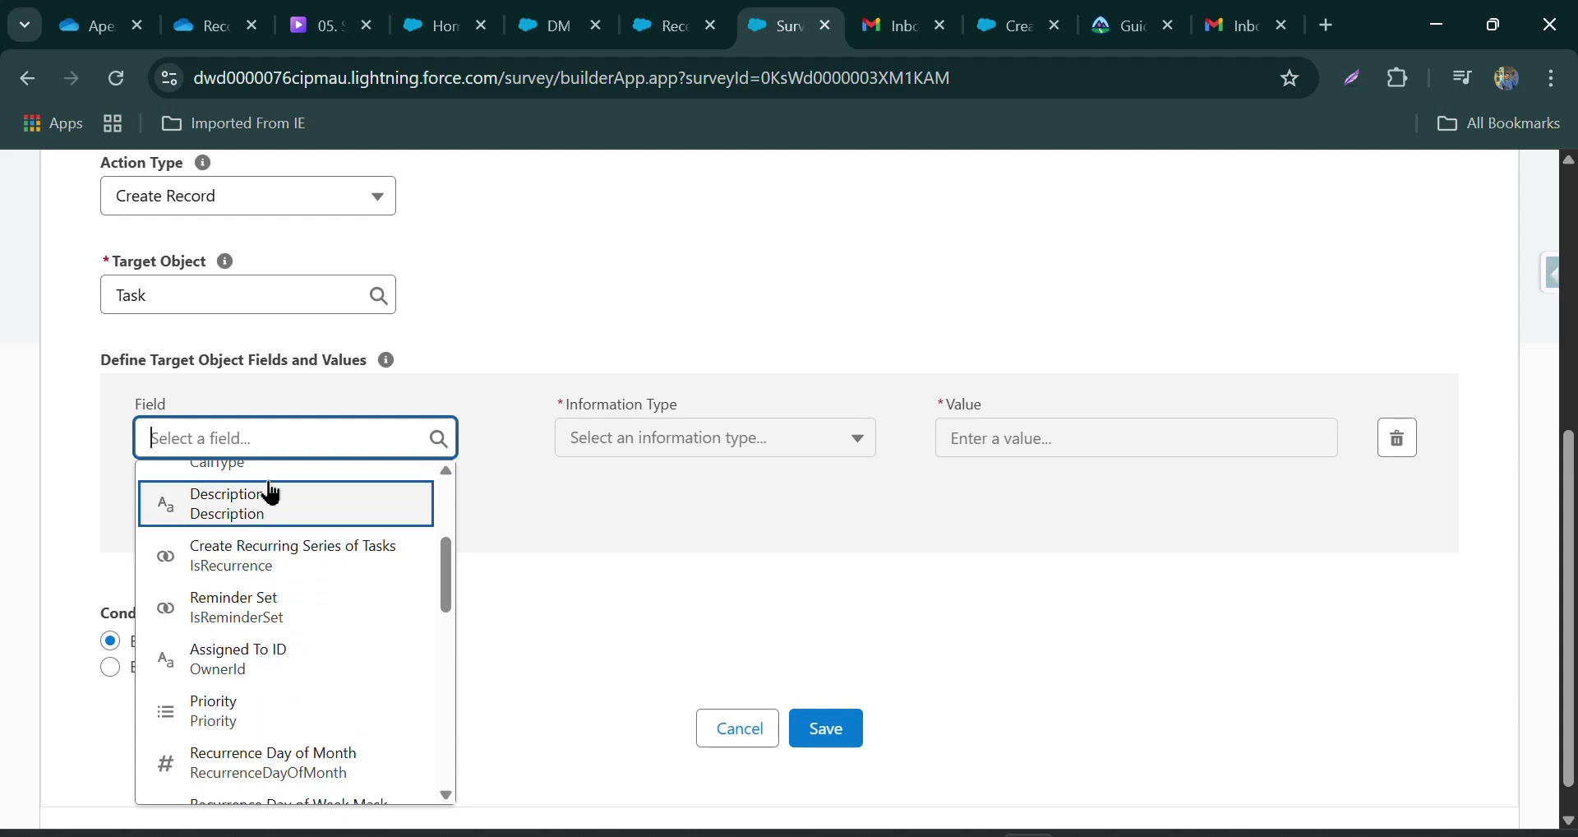
{"action": "type", "text": "st"}
{"action": "left_click", "coordinate": [228, 592]}
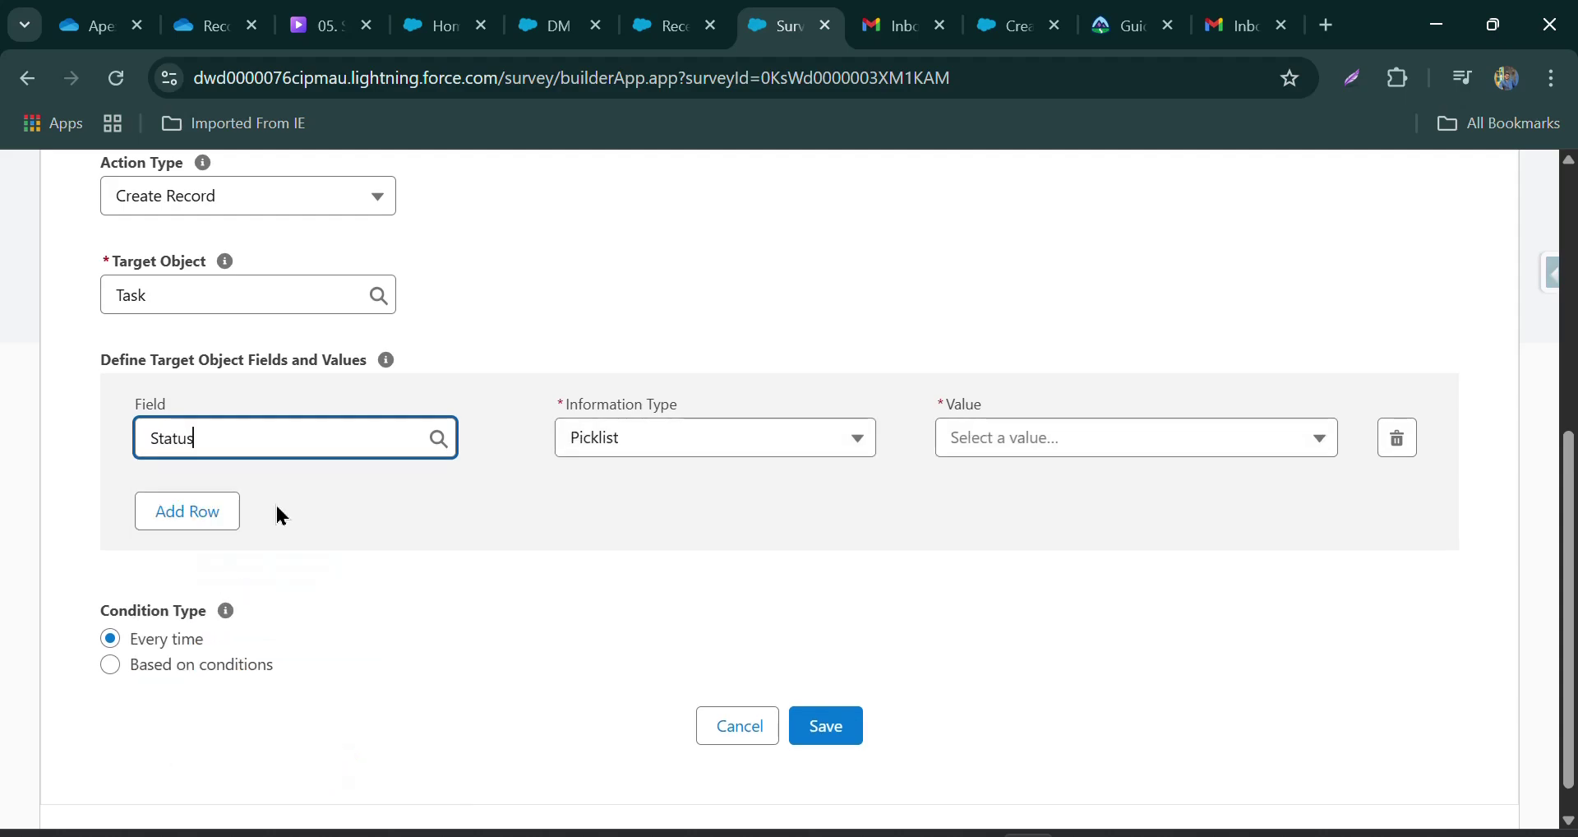
{"action": "left_click", "coordinate": [980, 444]}
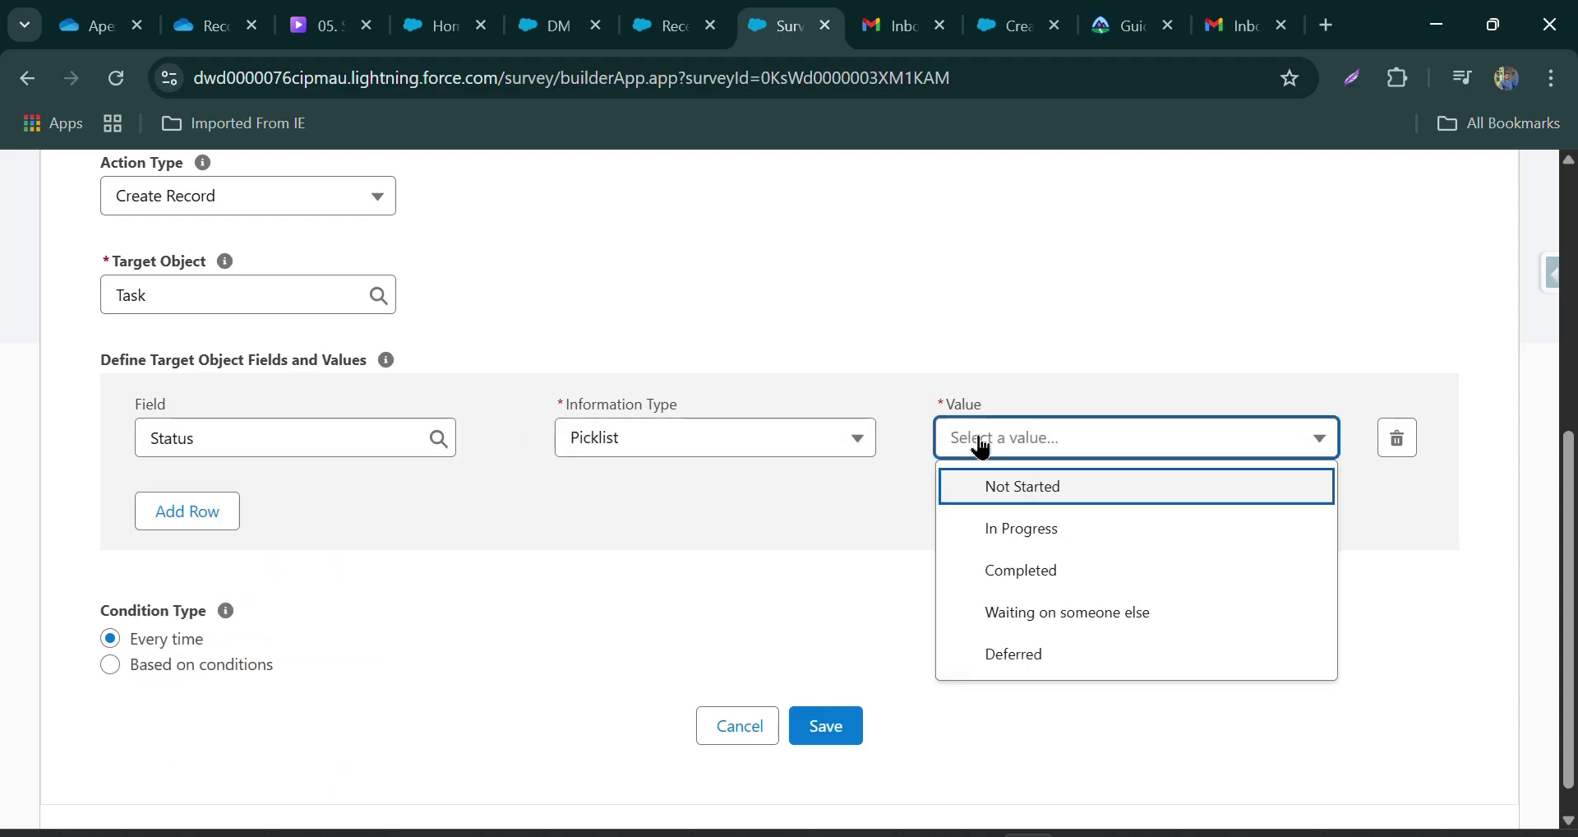
{"action": "left_click", "coordinate": [1048, 490]}
- Add a mapping row that fills the Task's Related To ID from the existing map Create Case for Low NPS Score
{"action": "left_click", "coordinate": [216, 515]}
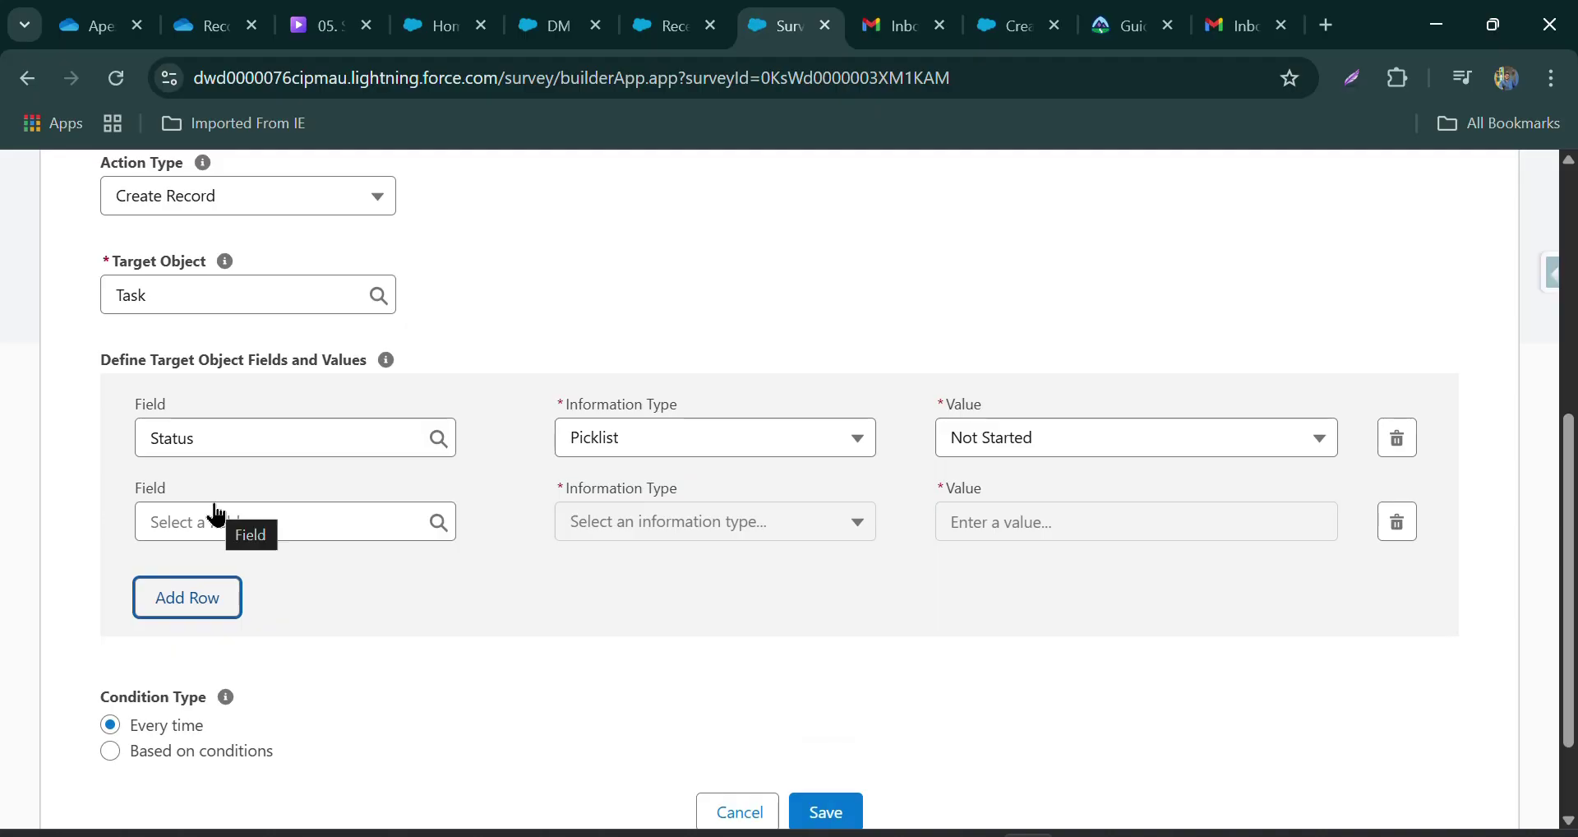
{"action": "scroll", "coordinate": [1092, 497], "scroll_direction": "up", "scroll_amount": 3}
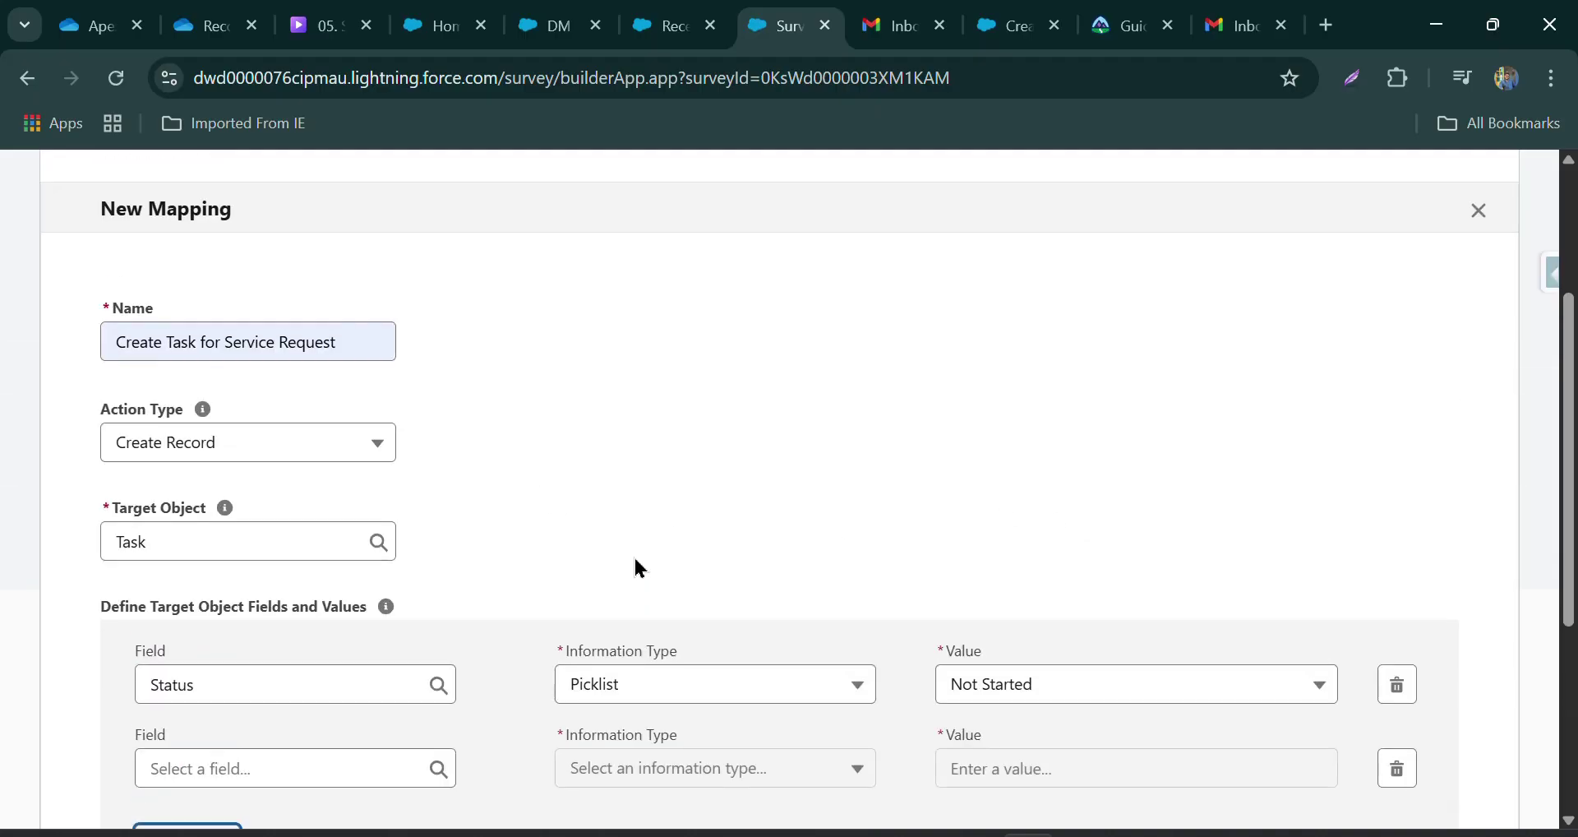
{"action": "scroll", "coordinate": [635, 555], "scroll_direction": "down", "scroll_amount": 3}
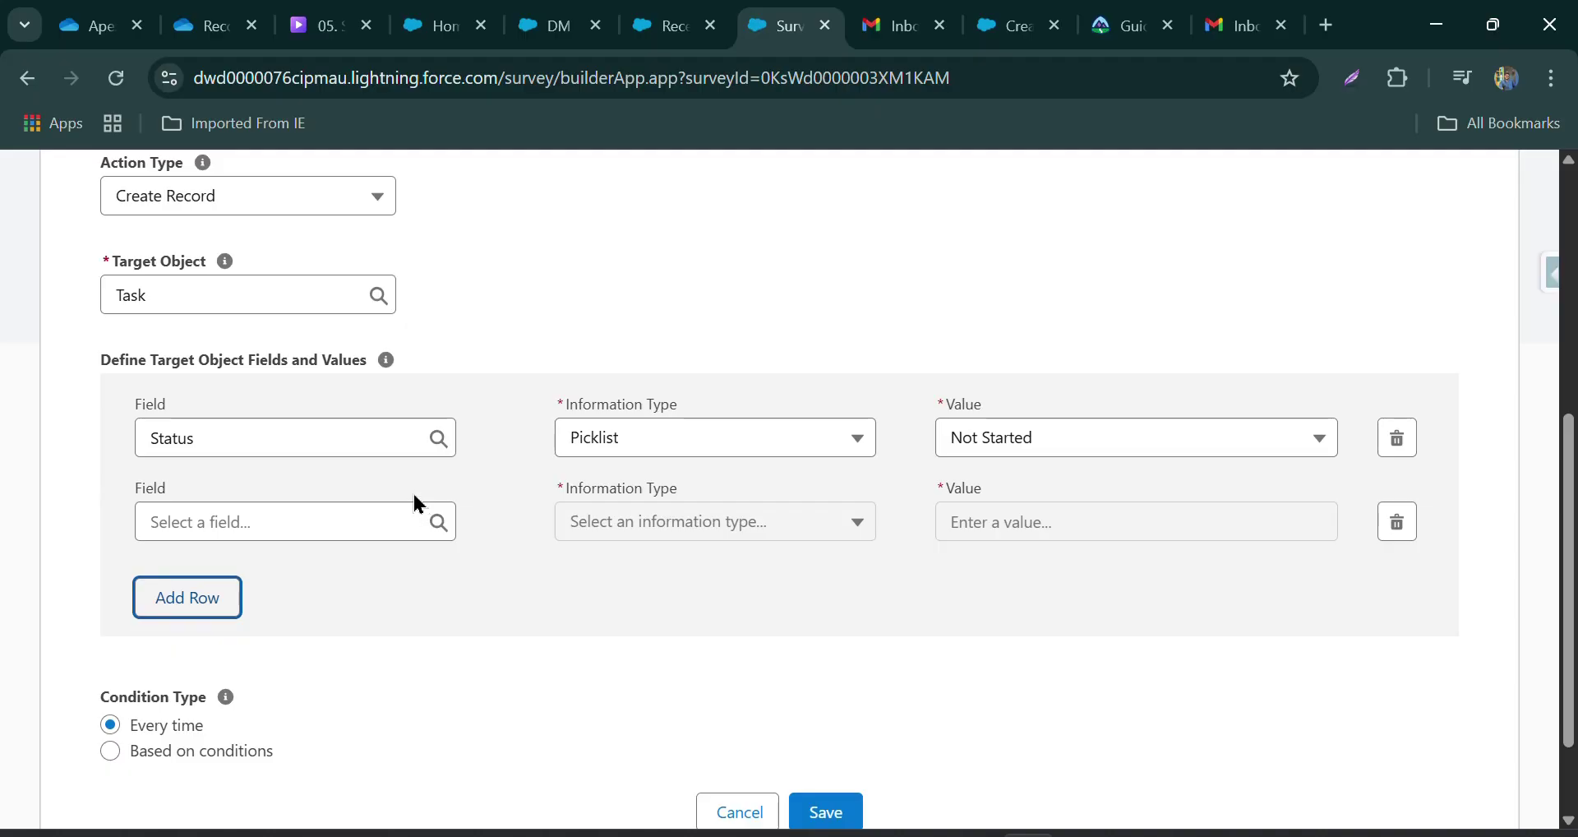
{"action": "left_click", "coordinate": [333, 525]}
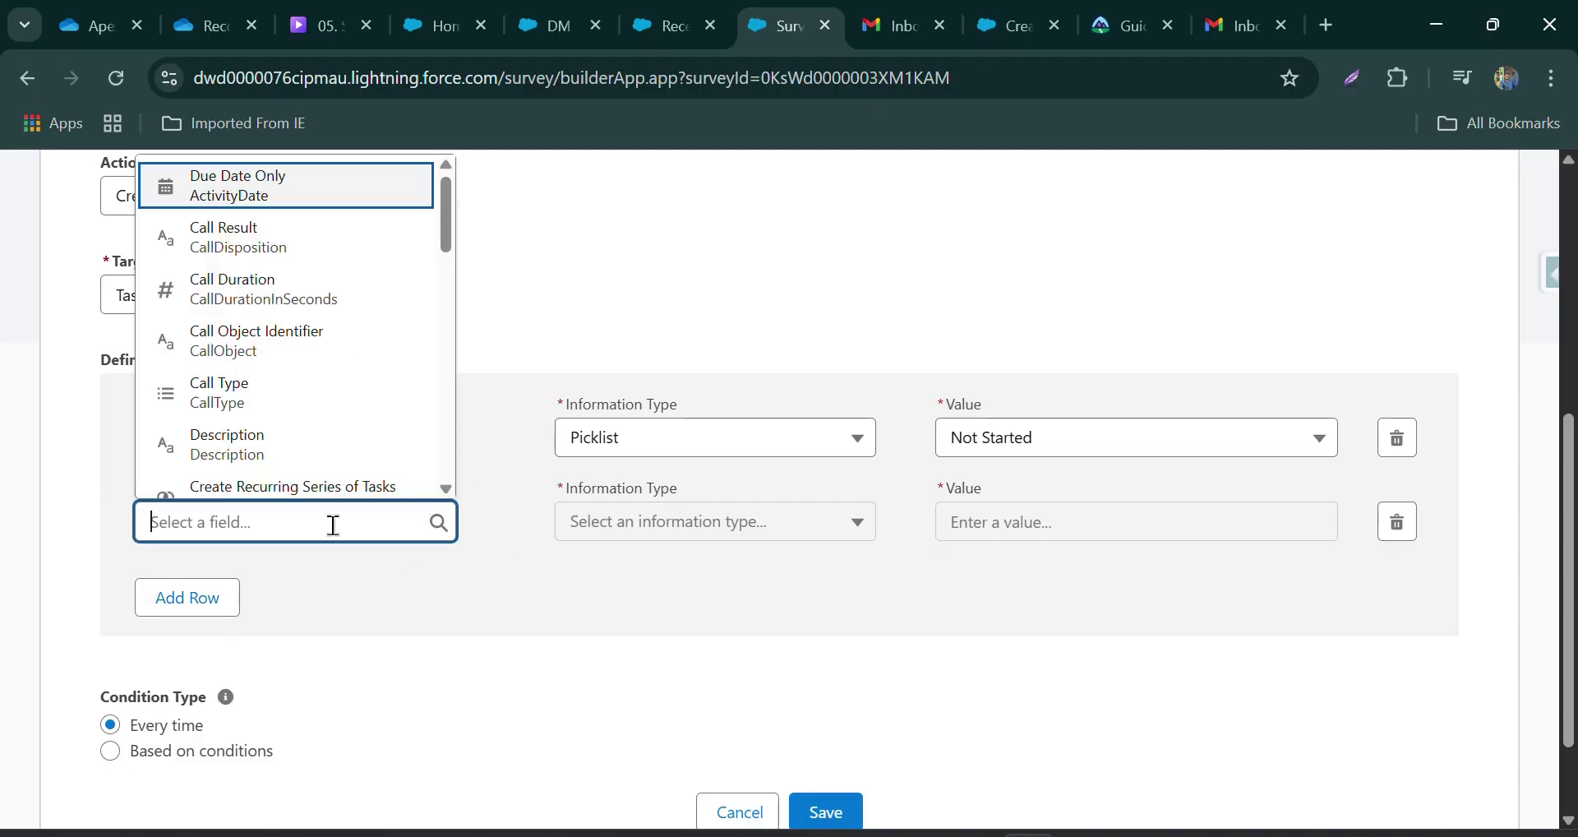
{"action": "type", "text": "wh"}
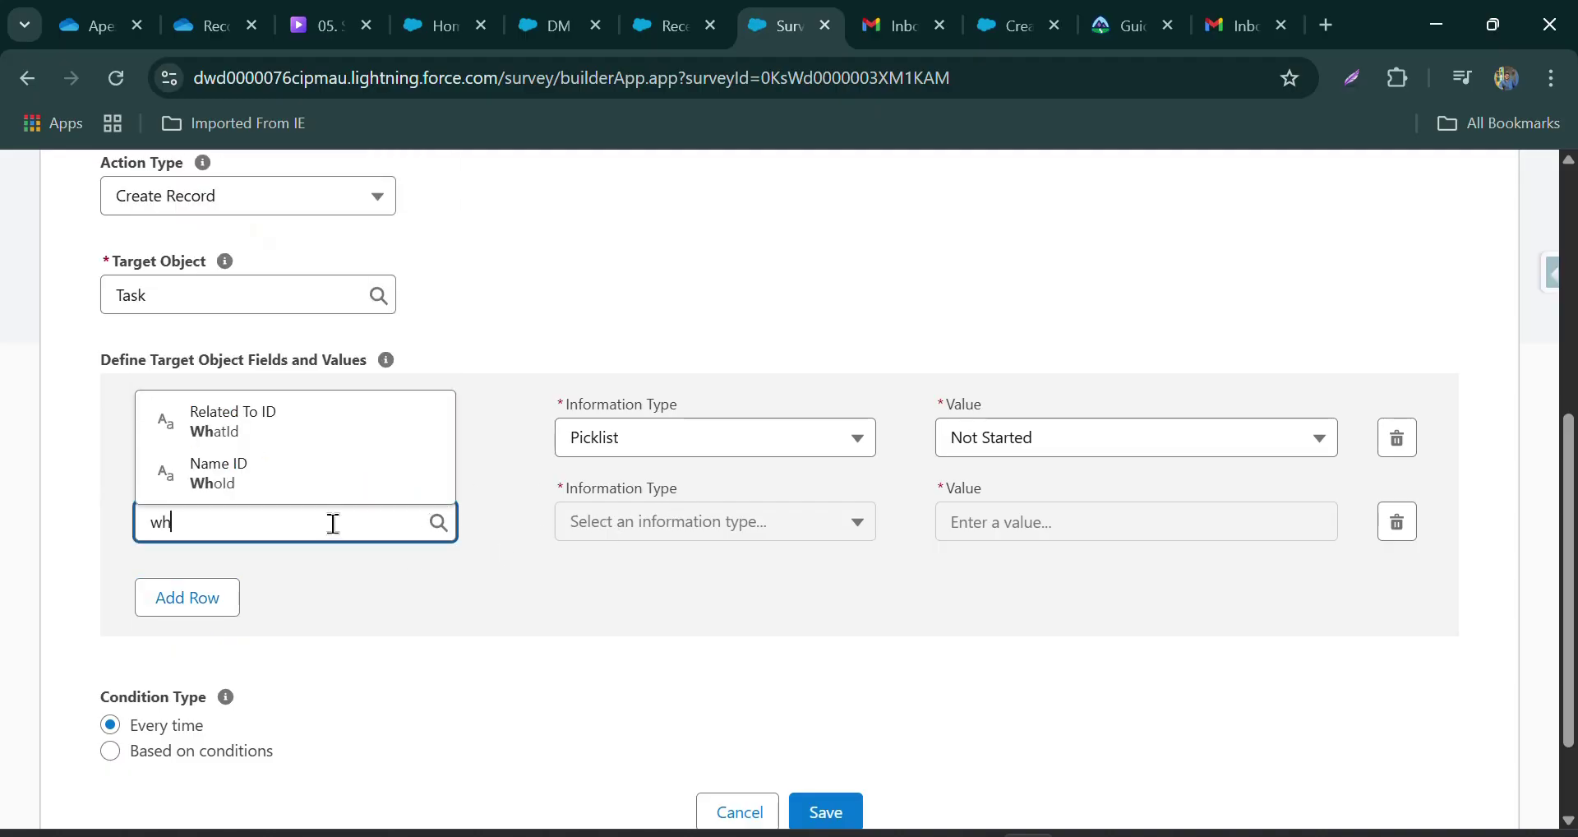
{"action": "left_click", "coordinate": [239, 441]}
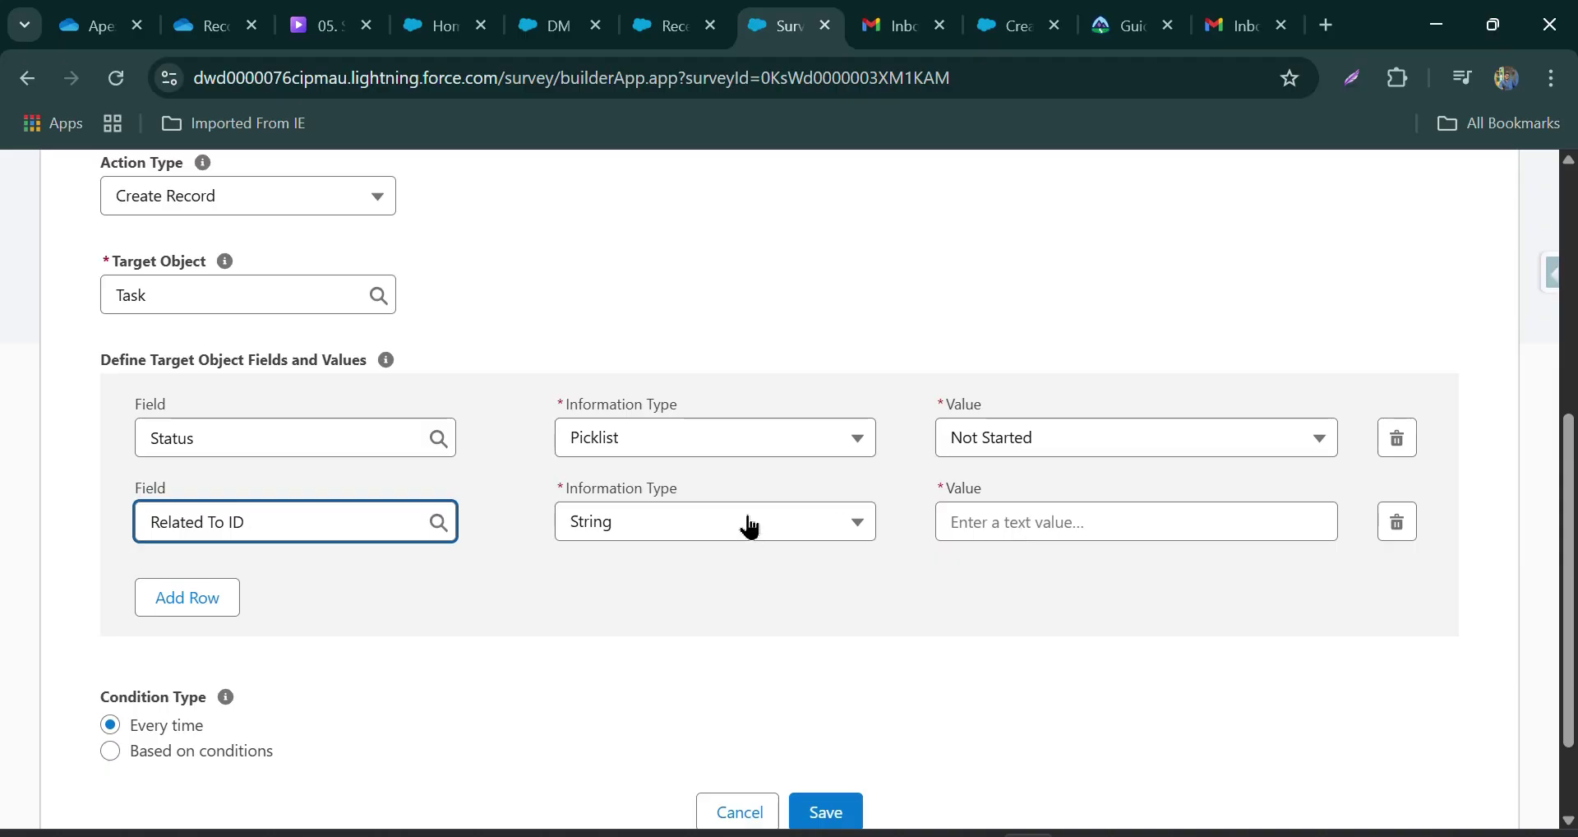
{"action": "left_click", "coordinate": [804, 528]}
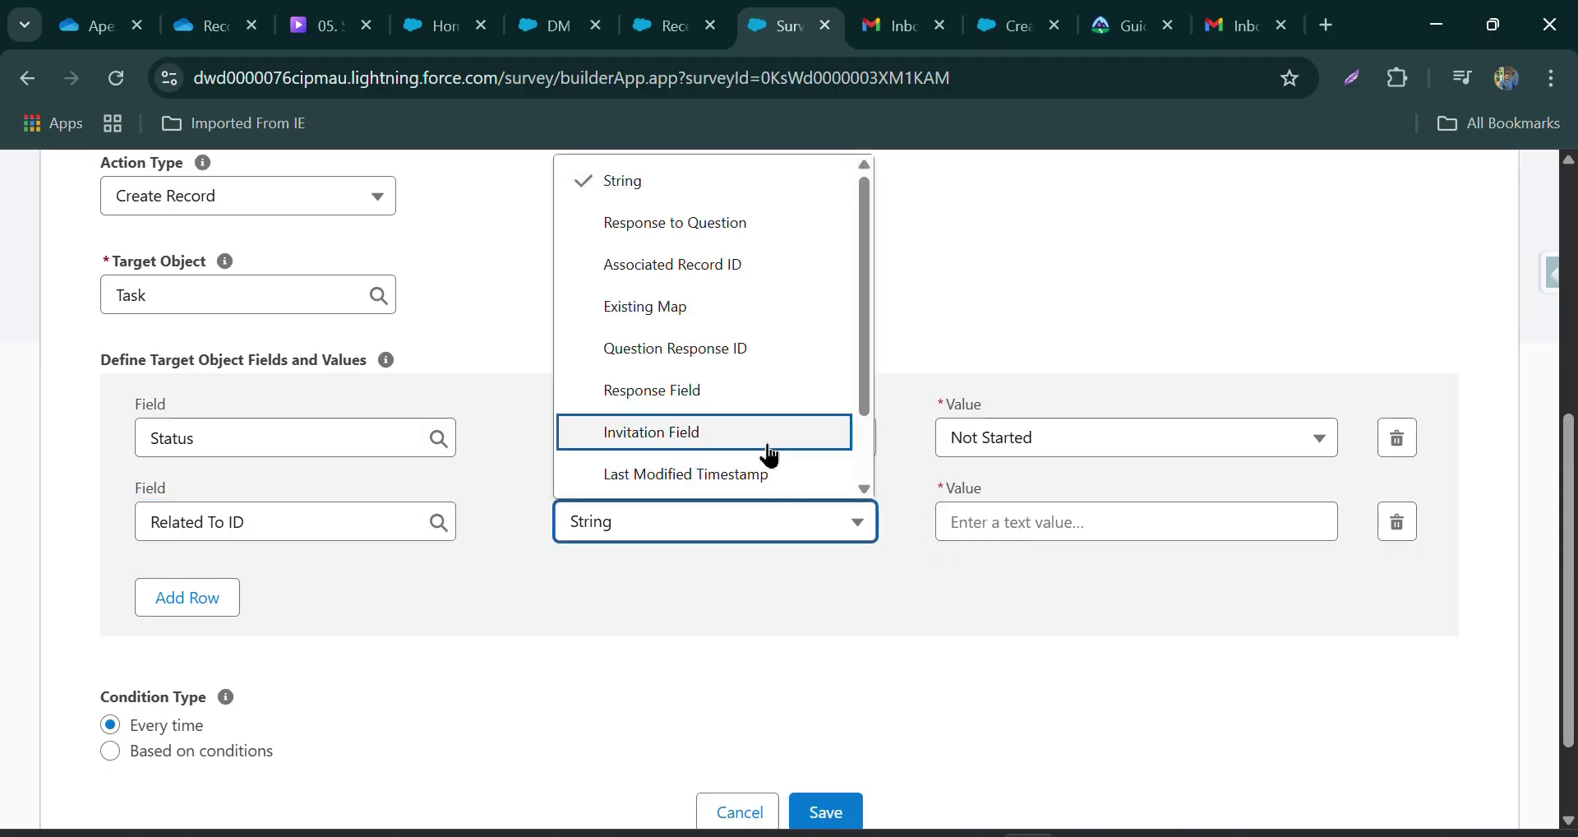
{"action": "scroll", "coordinate": [987, 337], "scroll_direction": "up", "scroll_amount": 3}
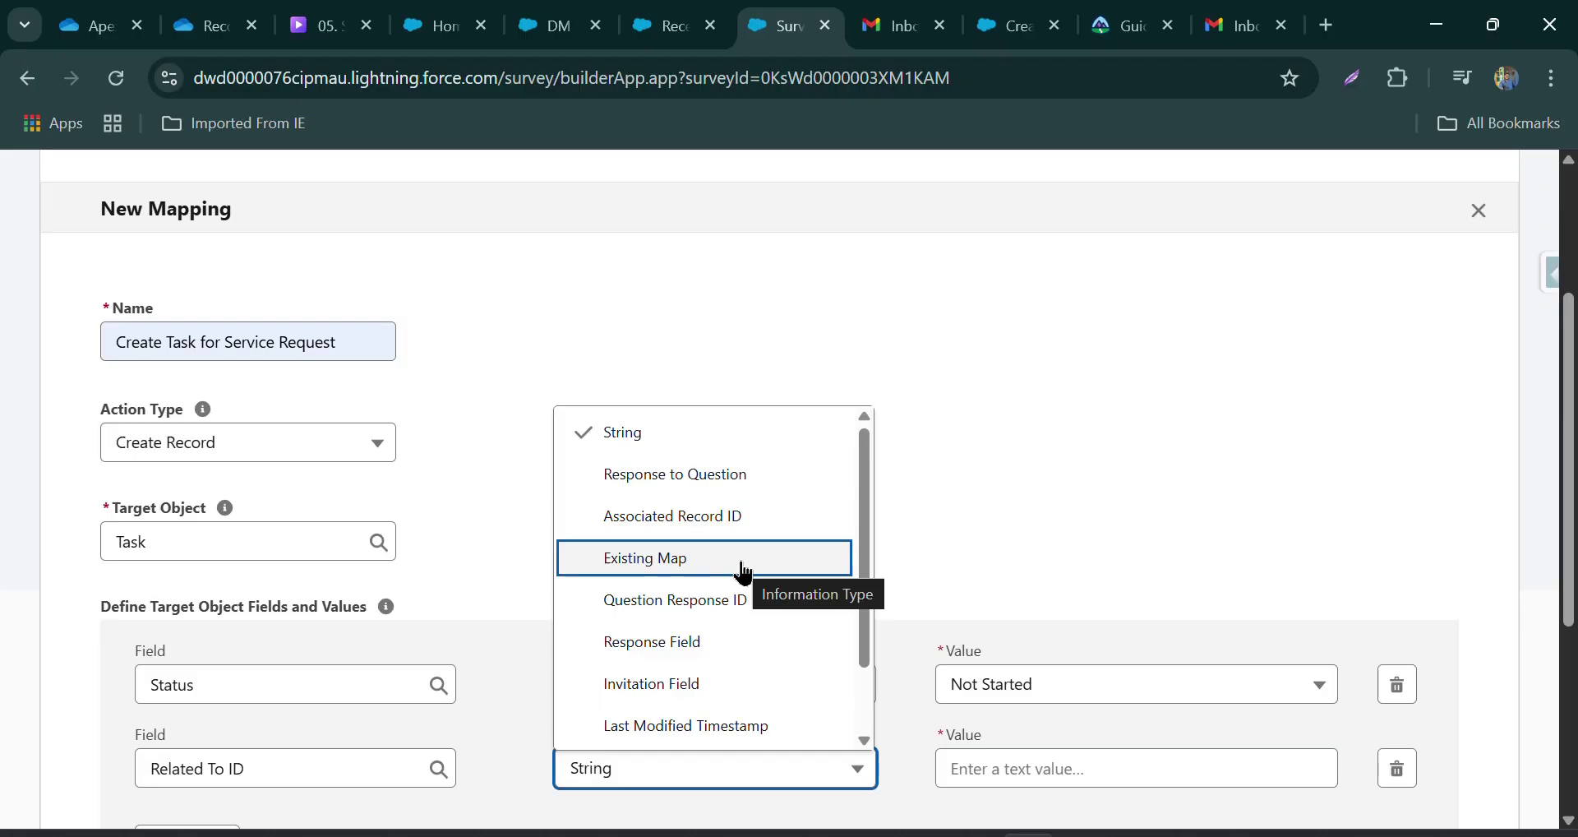
{"action": "left_click", "coordinate": [666, 559]}
{"action": "scroll", "coordinate": [951, 624], "scroll_direction": "down", "scroll_amount": 3}
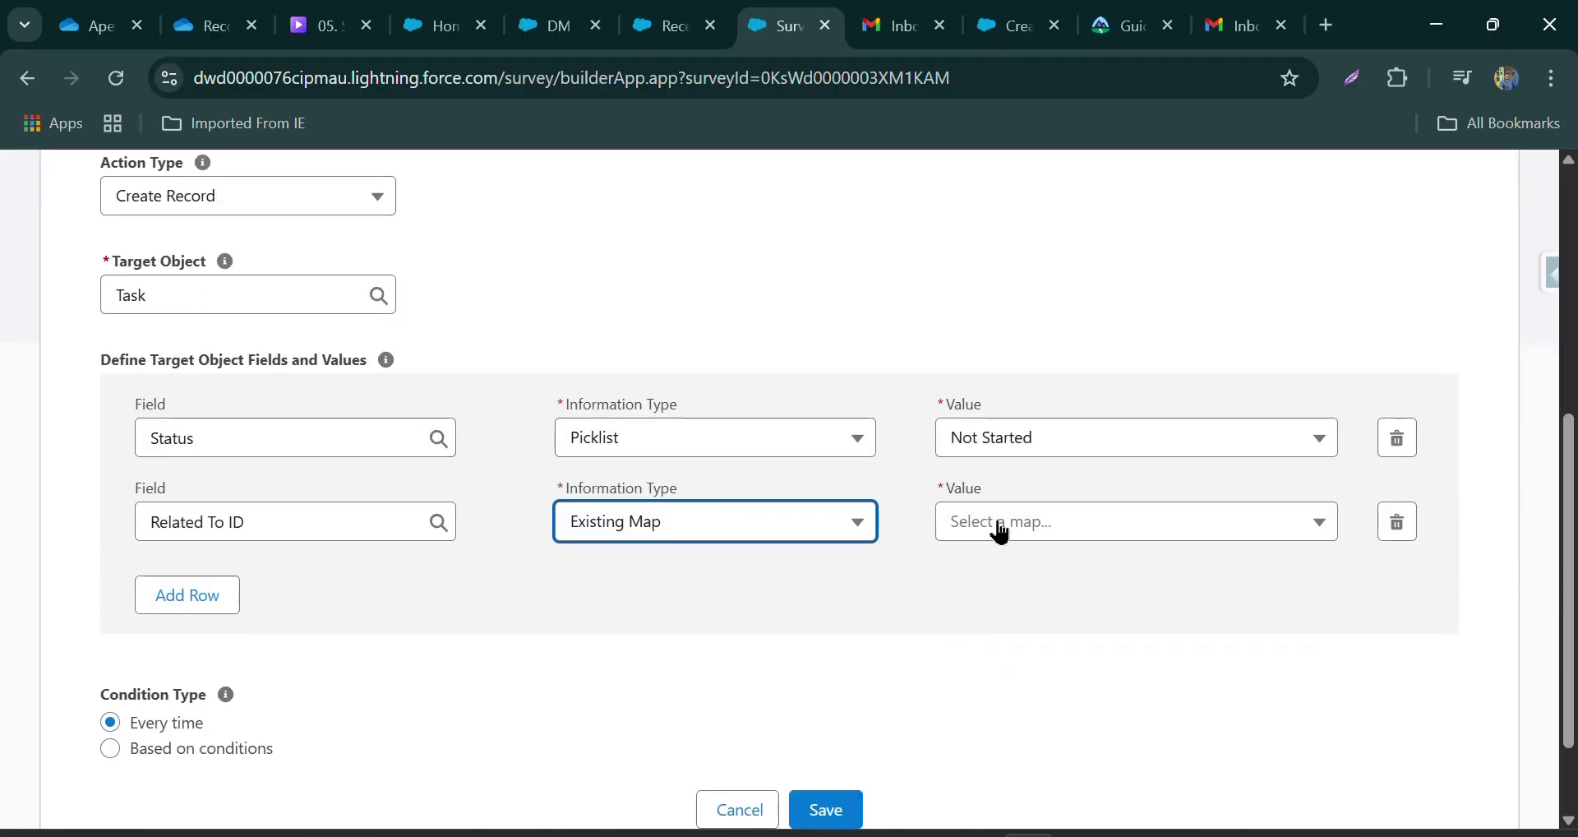
{"action": "left_click", "coordinate": [1000, 527]}
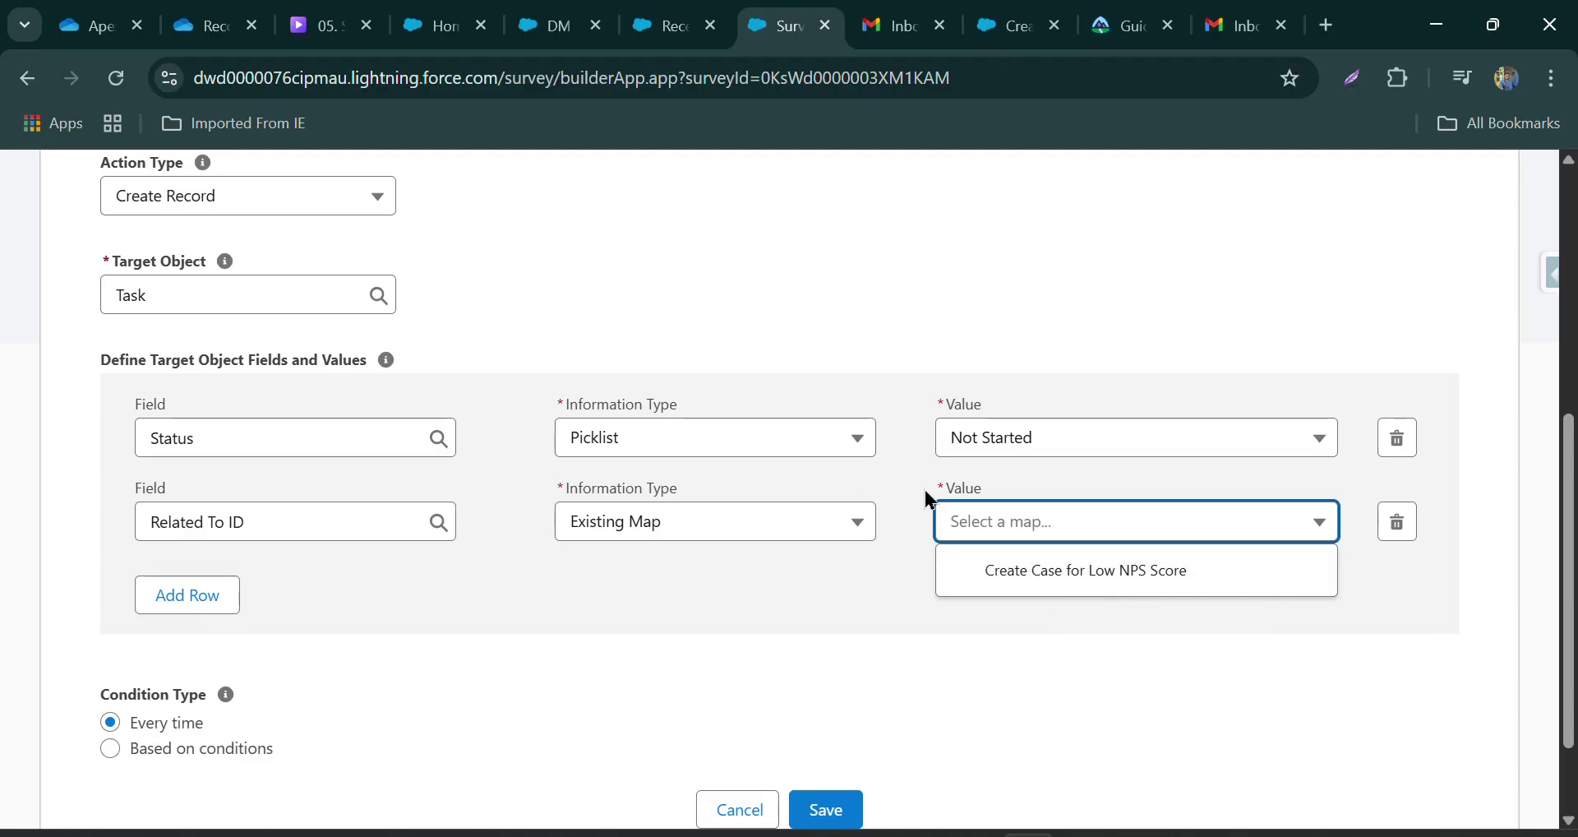
{"action": "left_click", "coordinate": [1003, 575]}
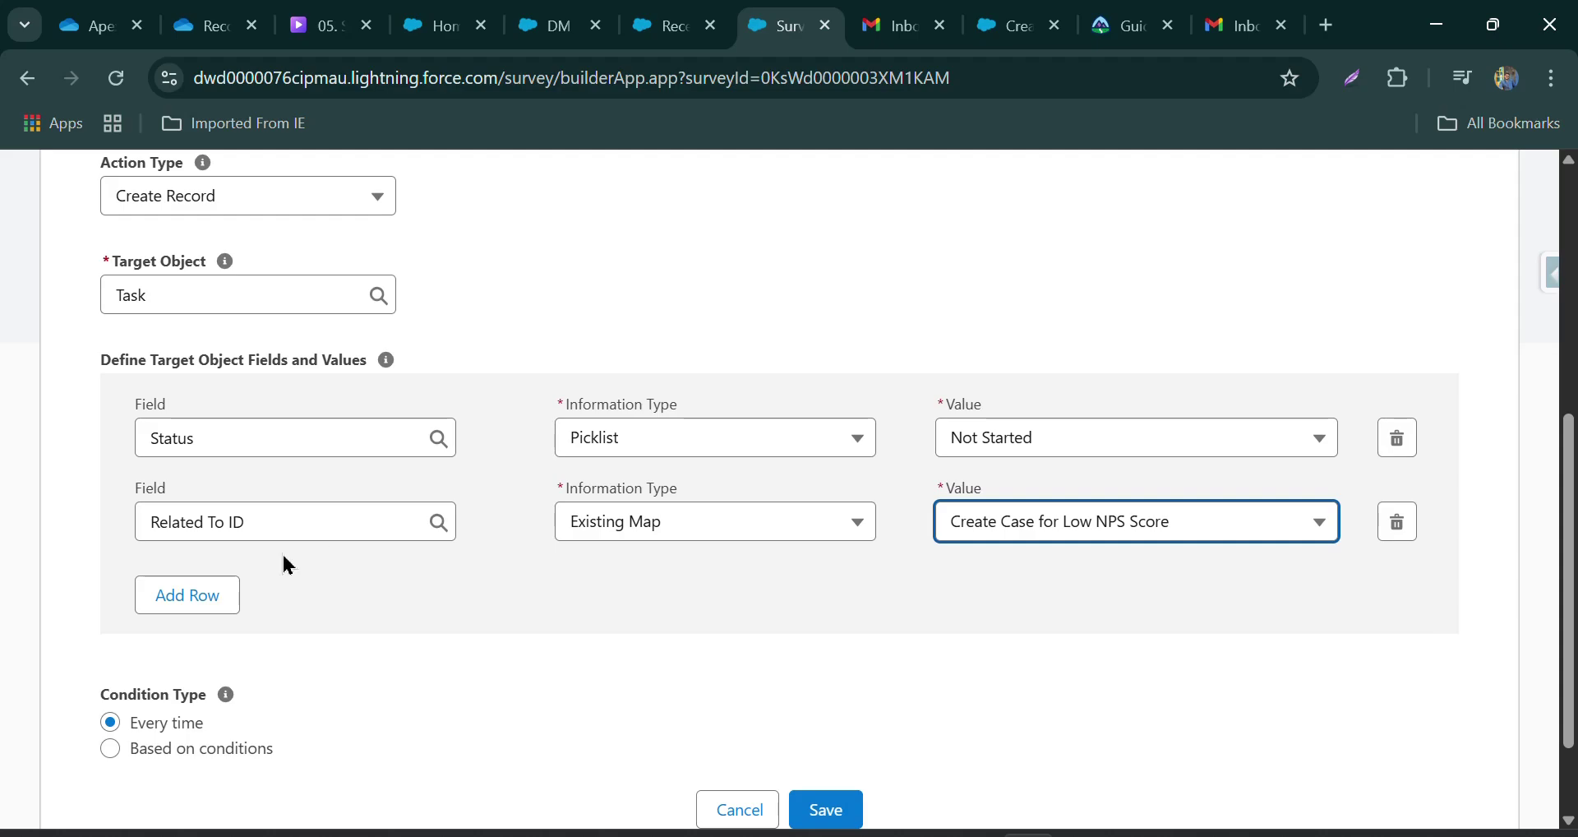
- Add a mapping row that fills the Task's Name ID from the participant record's Contact ID
{"action": "left_click", "coordinate": [182, 609]}
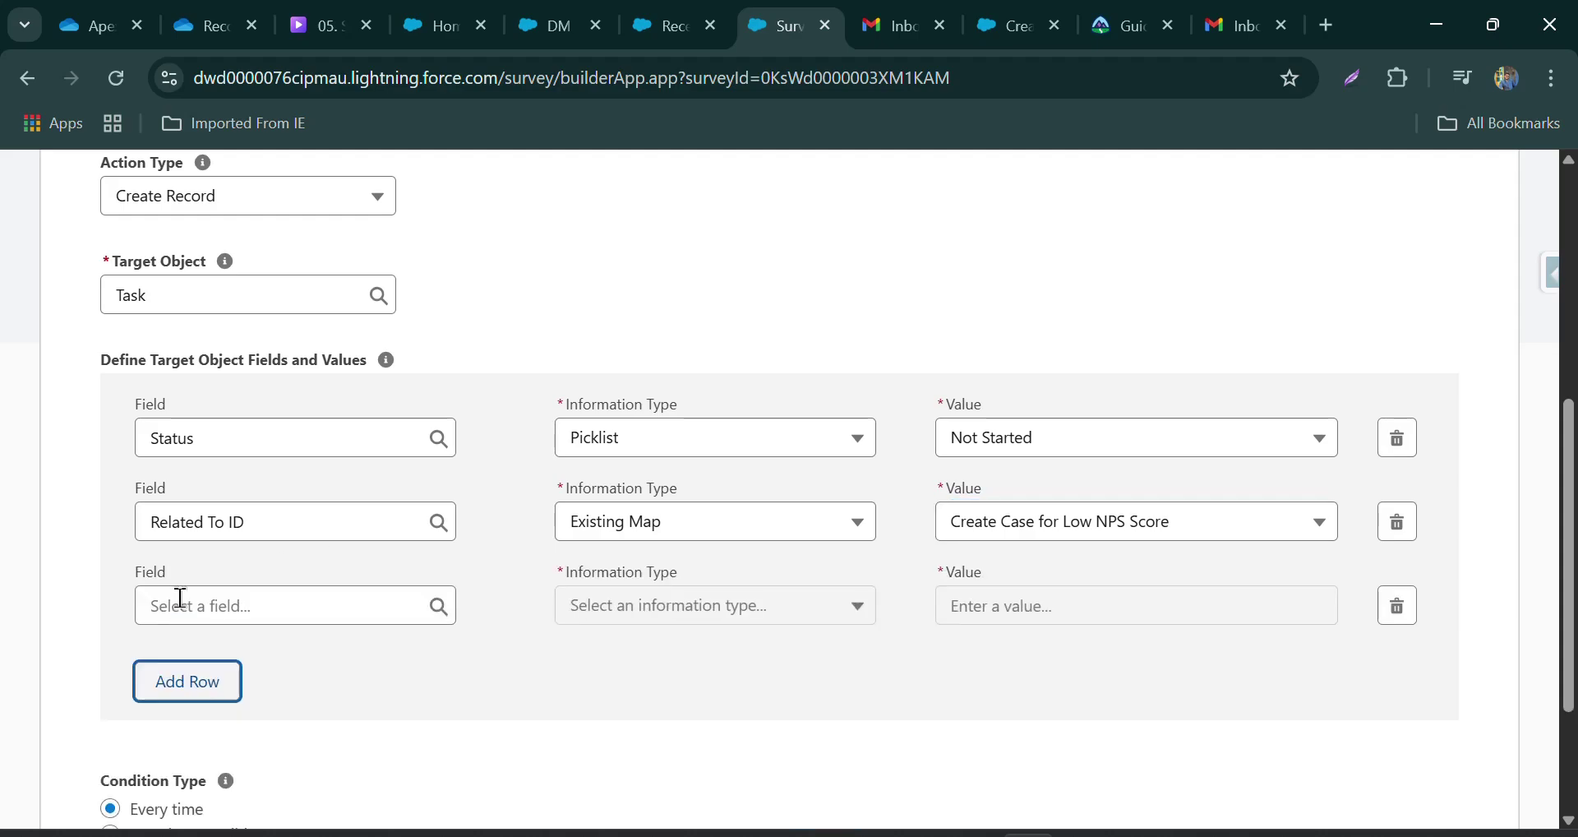
{"action": "left_click", "coordinate": [326, 607]}
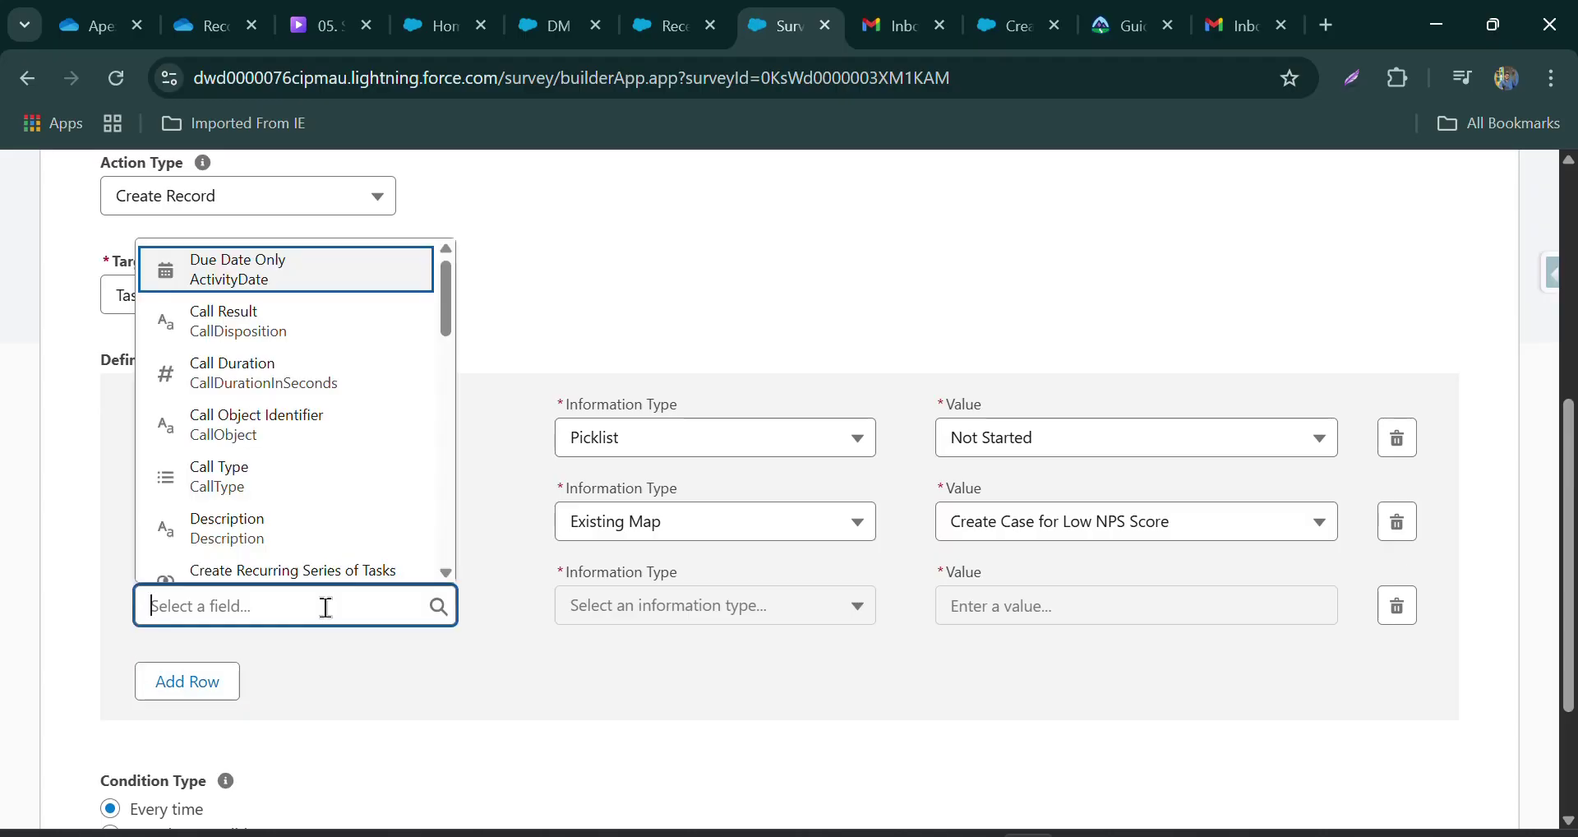
{"action": "type", "text": "wh"}
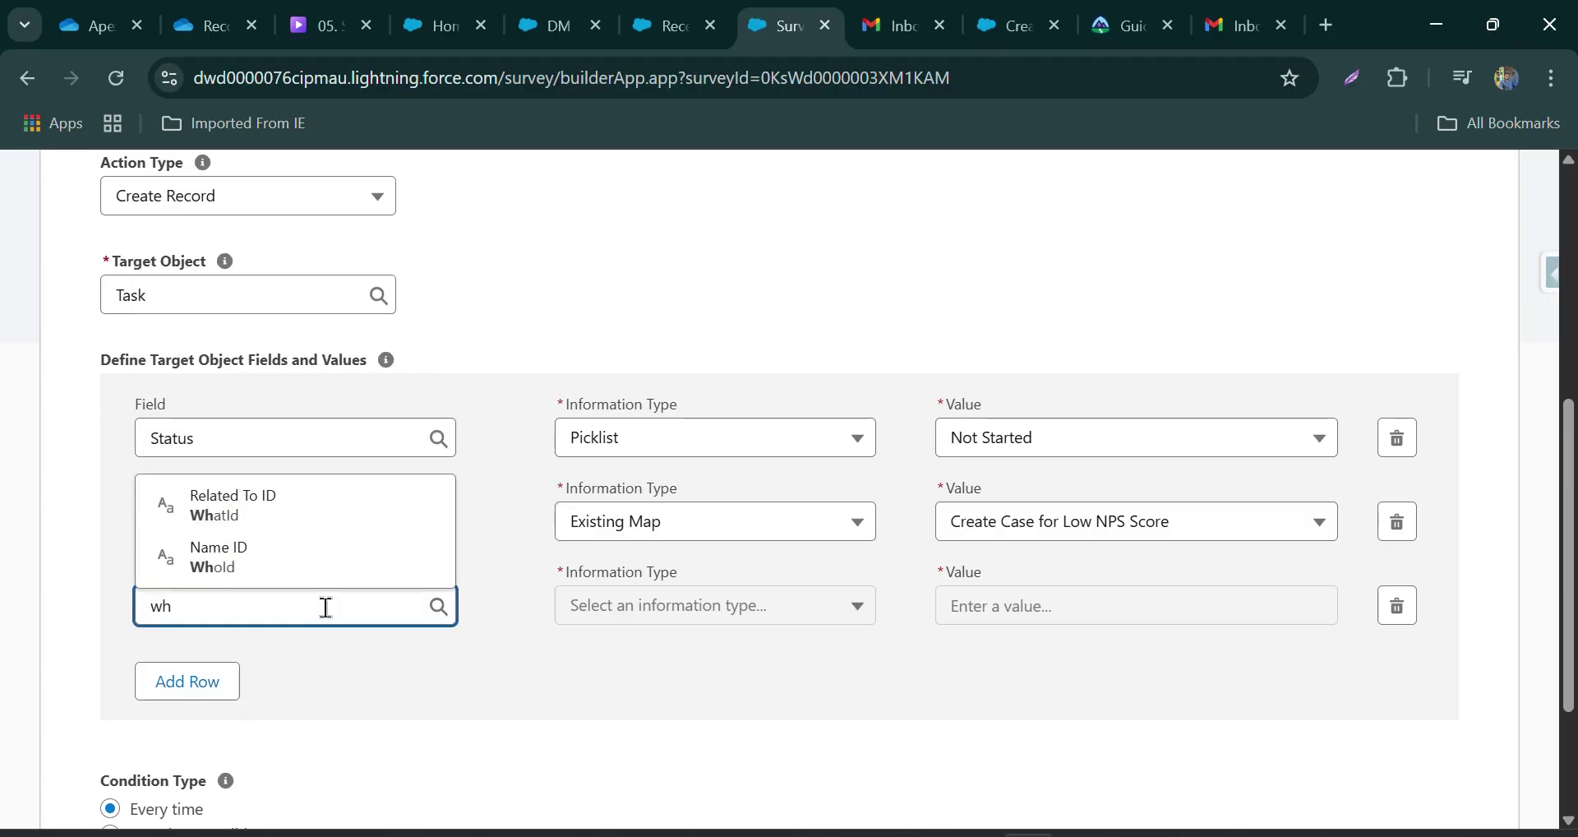
{"action": "type", "text": "o"}
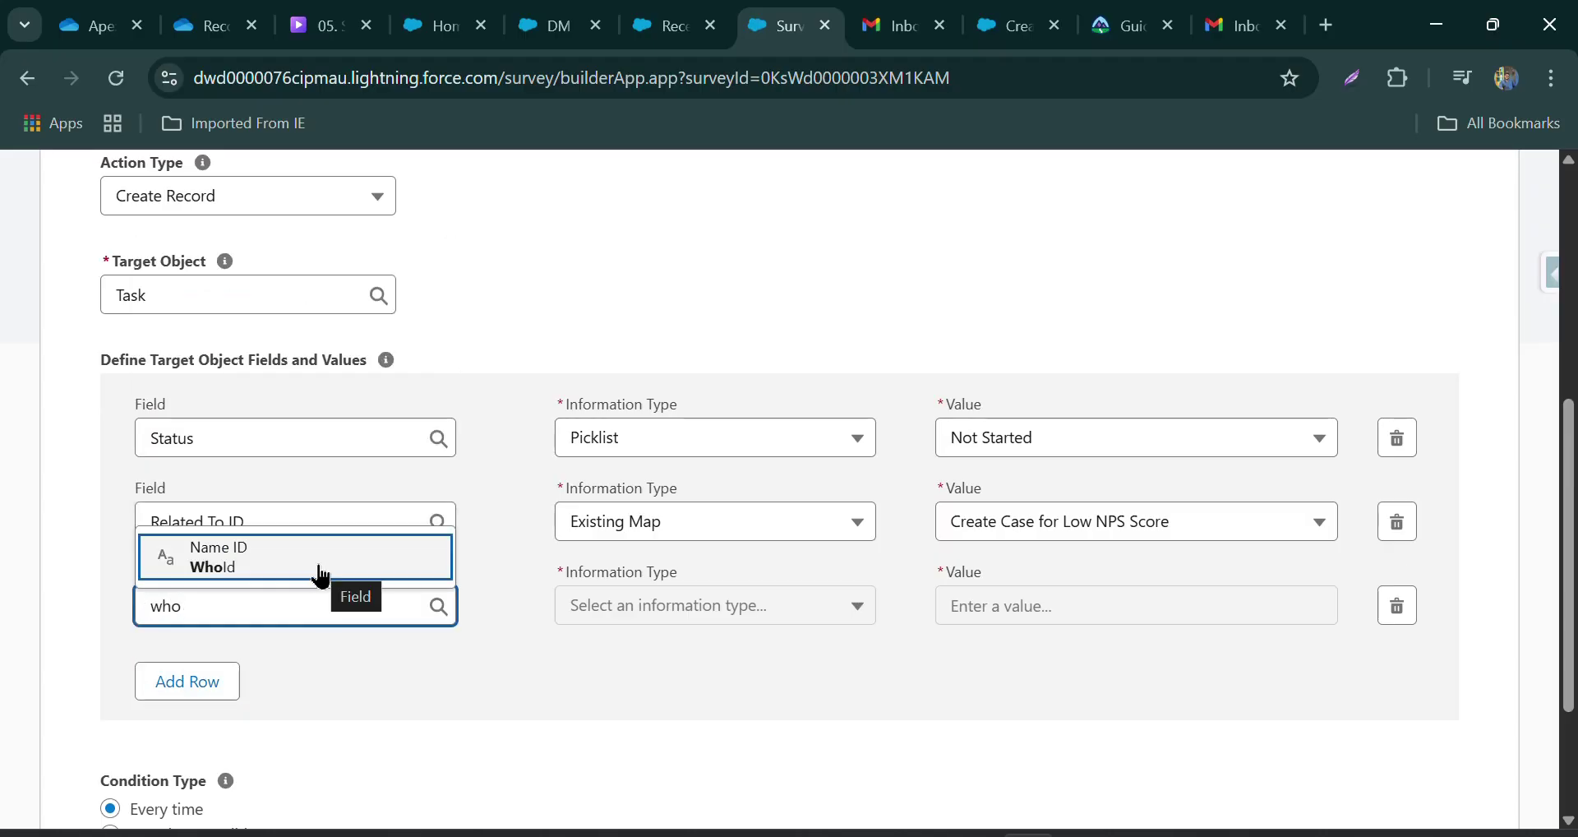
{"action": "left_click", "coordinate": [250, 560]}
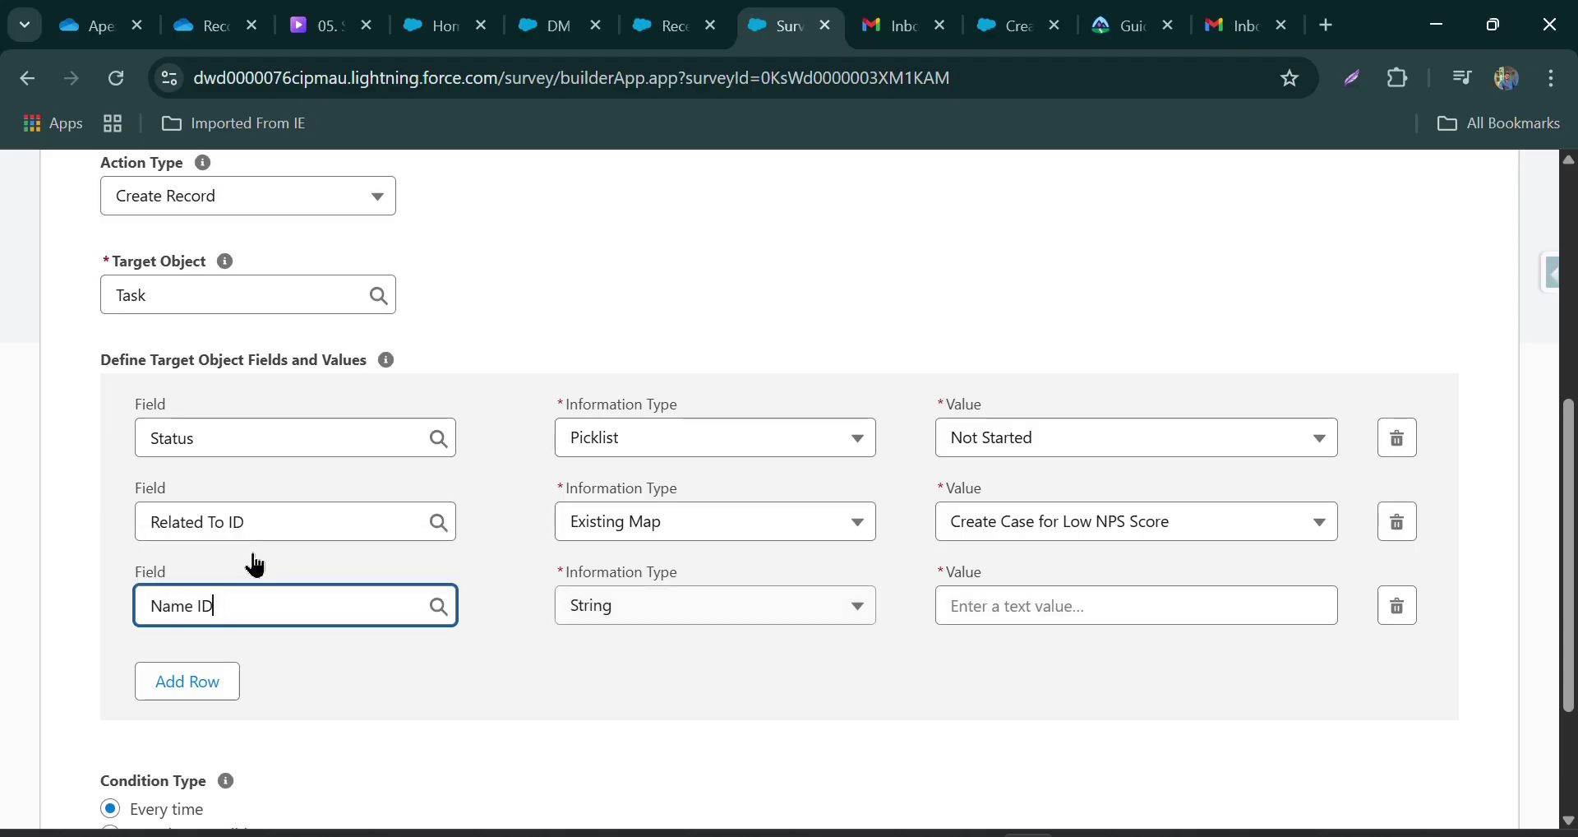
{"action": "left_click", "coordinate": [723, 599]}
{"action": "scroll", "coordinate": [724, 526], "scroll_direction": "down", "scroll_amount": 1}
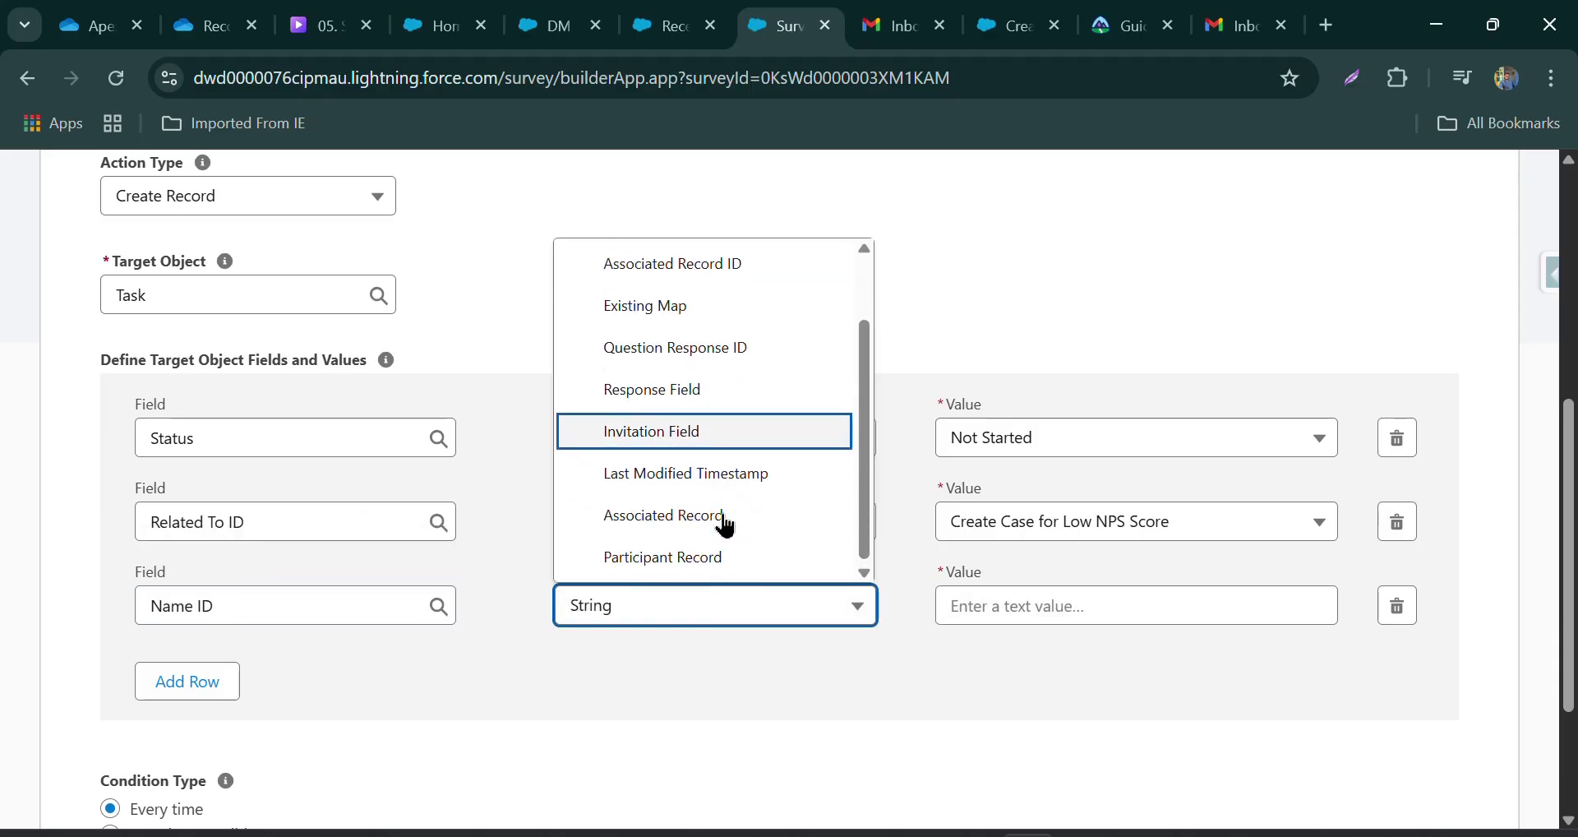
{"action": "left_click", "coordinate": [727, 556]}
{"action": "left_click", "coordinate": [1032, 609]}
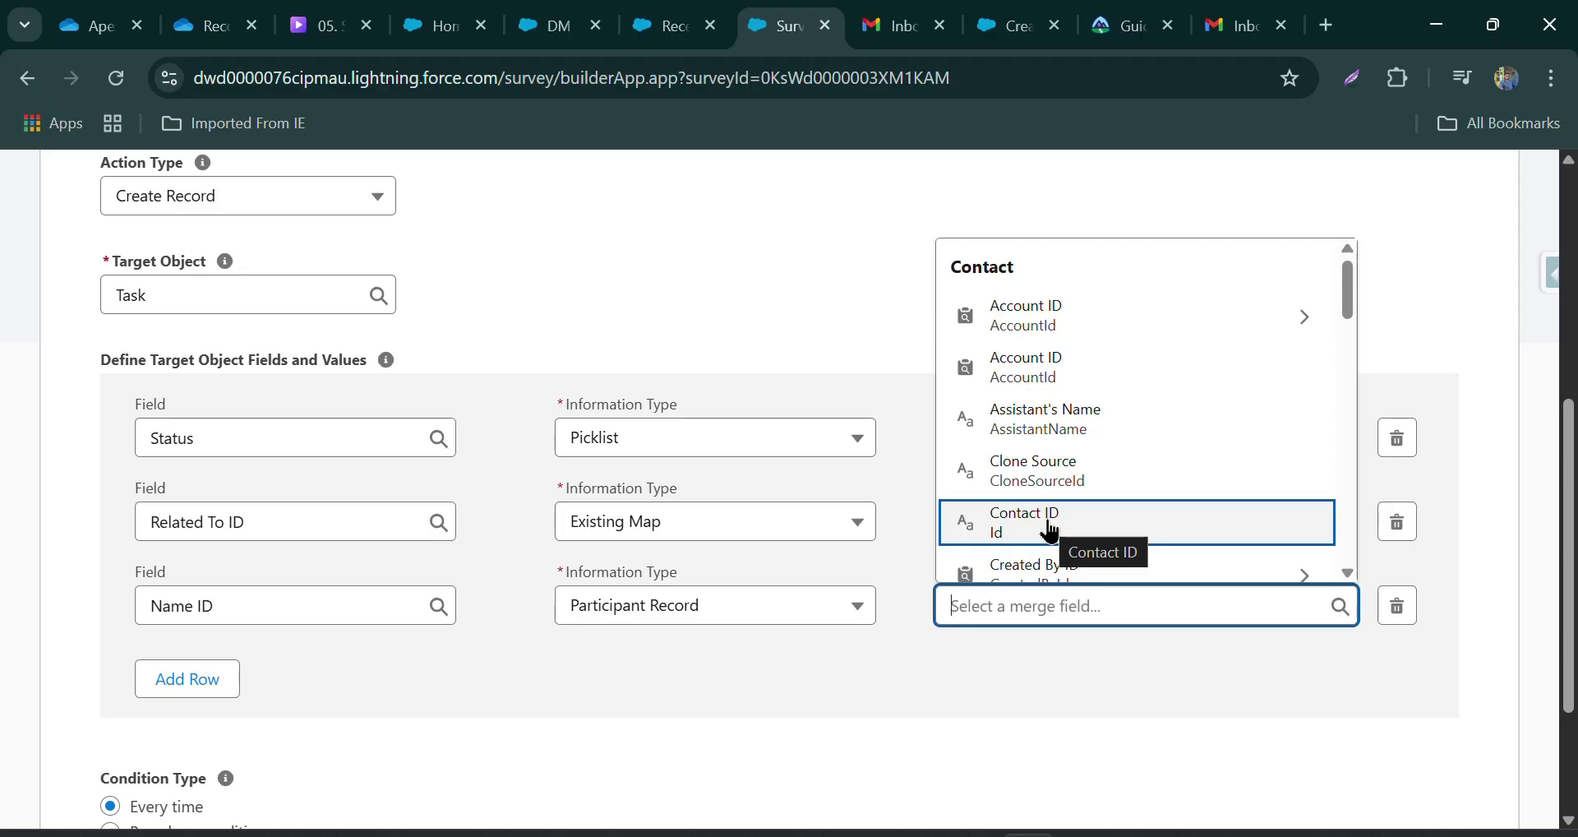
{"action": "left_click", "coordinate": [1049, 532]}
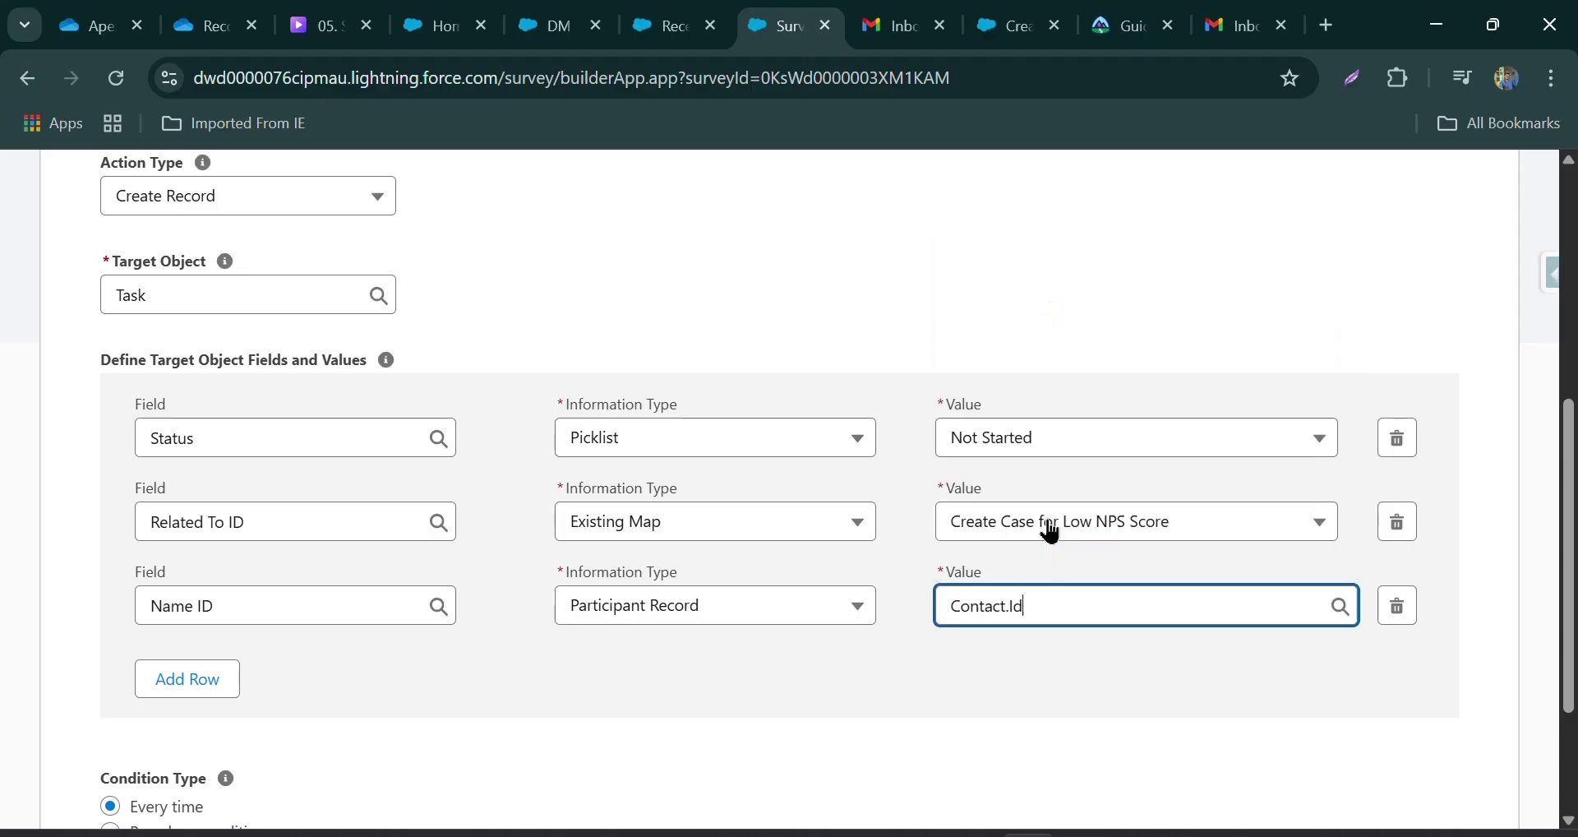
- Add a mapping row that sets the Task's Subject to the string "Task Creation for Service request"
{"action": "left_click", "coordinate": [201, 679]}
{"action": "left_click", "coordinate": [377, 684]}
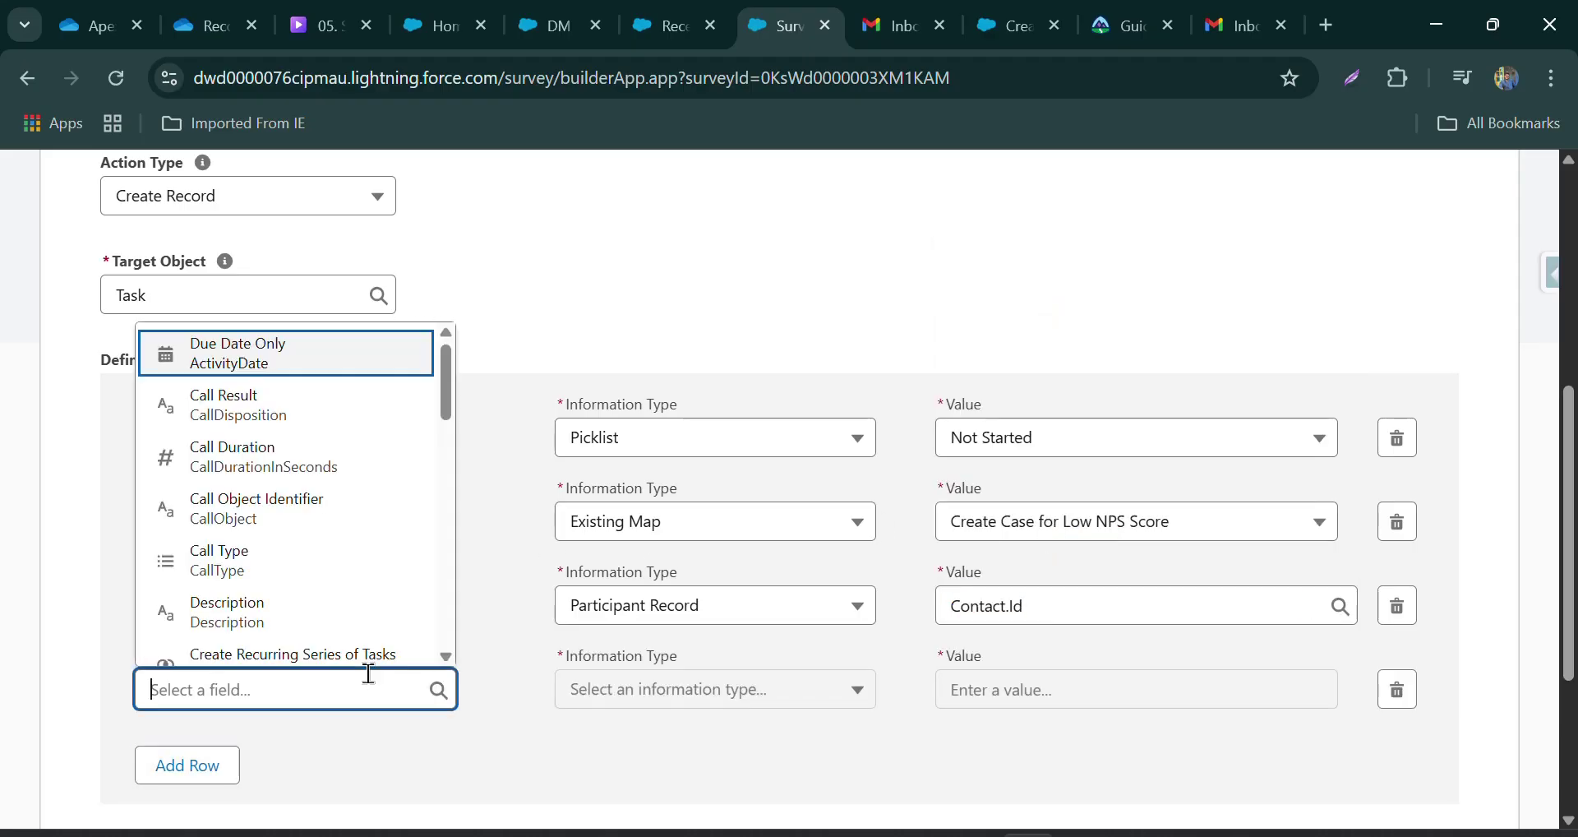
{"action": "type", "text": "sub"}
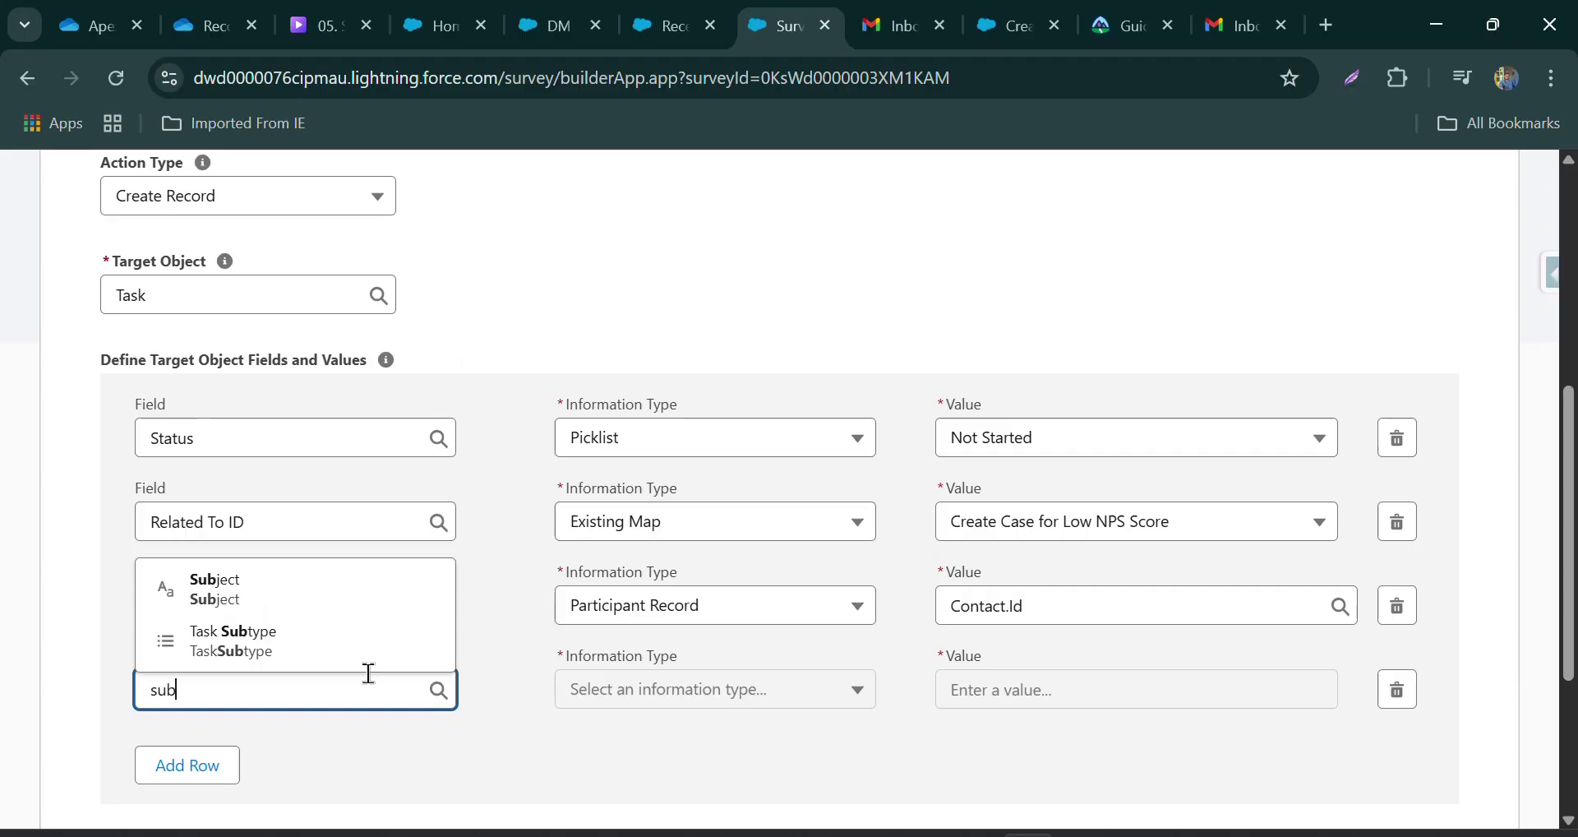
{"action": "left_click", "coordinate": [271, 589]}
{"action": "left_click", "coordinate": [967, 672]}
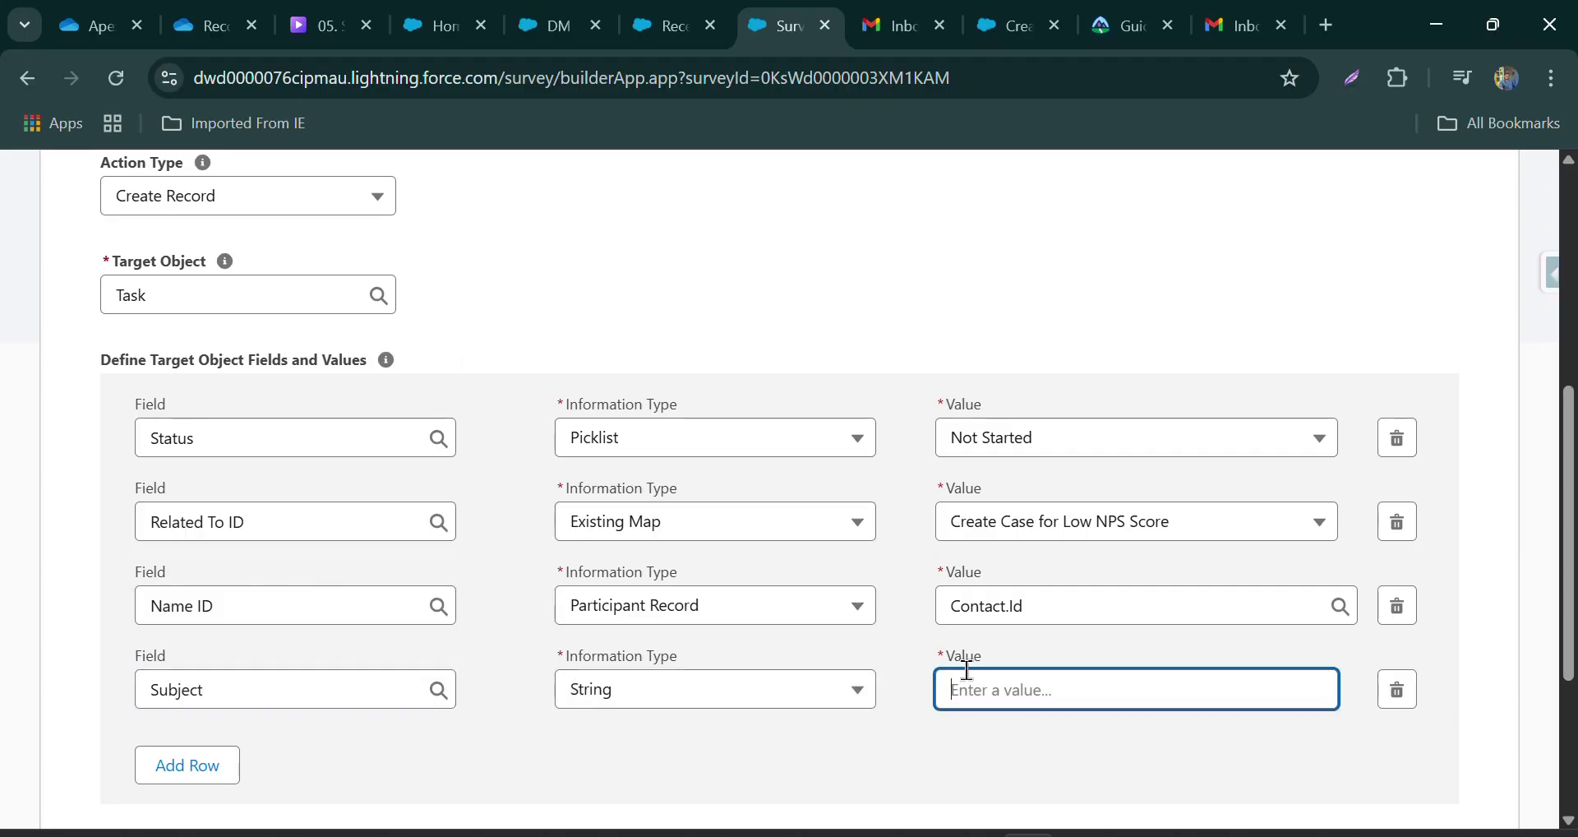
{"action": "type", "text": "Task C"}
{"action": "type", "text": "reation for Service request"}
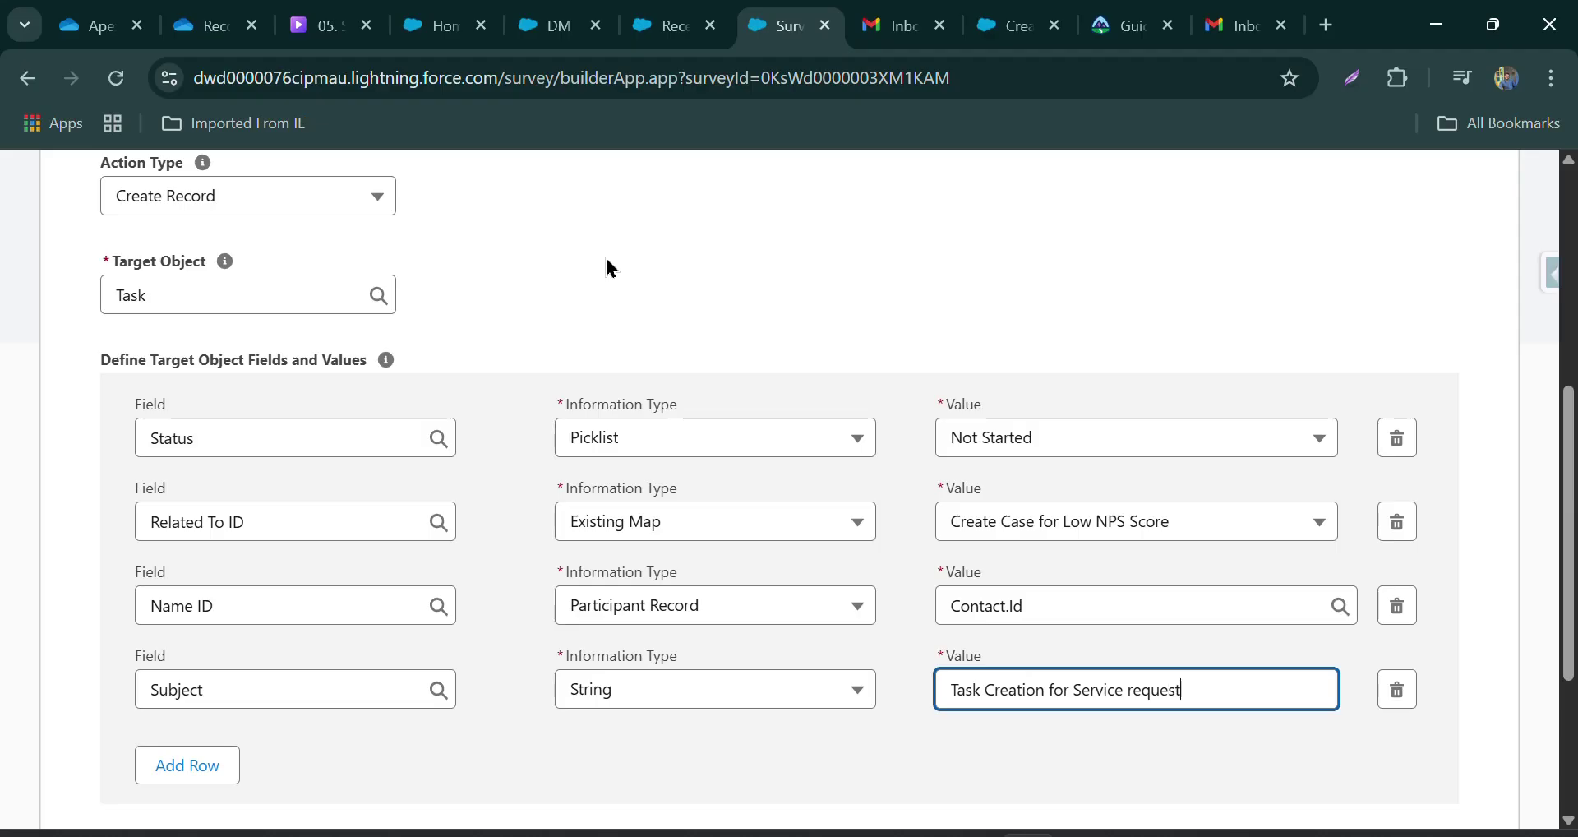
- Make the mapping conditional on the response to the question "Does your solar panel require servicing?" equalling YES
{"action": "scroll", "coordinate": [654, 574], "scroll_direction": "down", "scroll_amount": 3}
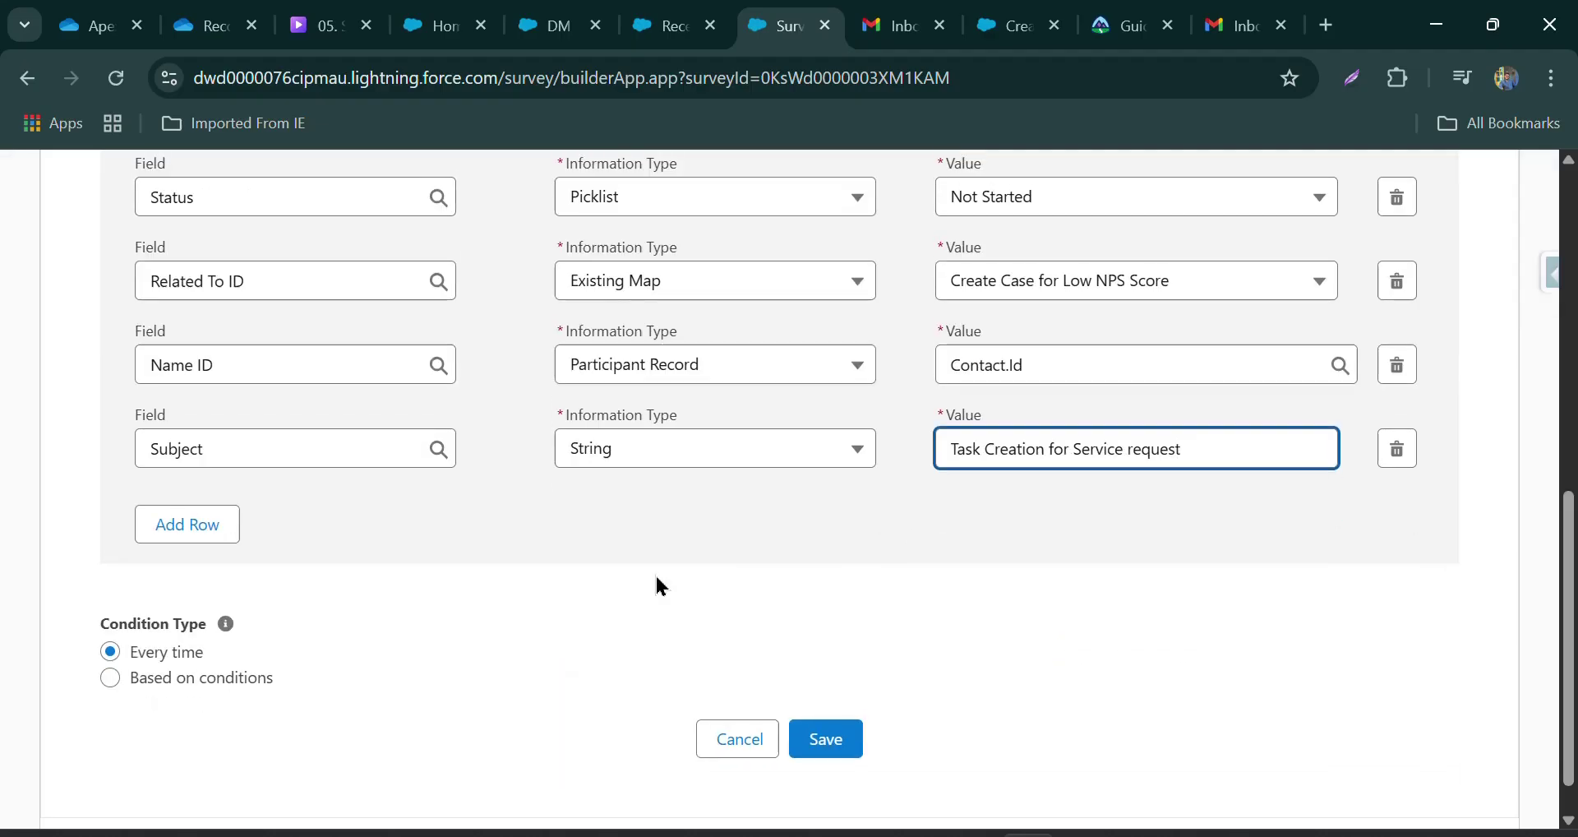
{"action": "scroll", "coordinate": [221, 520], "scroll_direction": "up", "scroll_amount": 4}
{"action": "scroll", "coordinate": [224, 518], "scroll_direction": "down", "scroll_amount": 4}
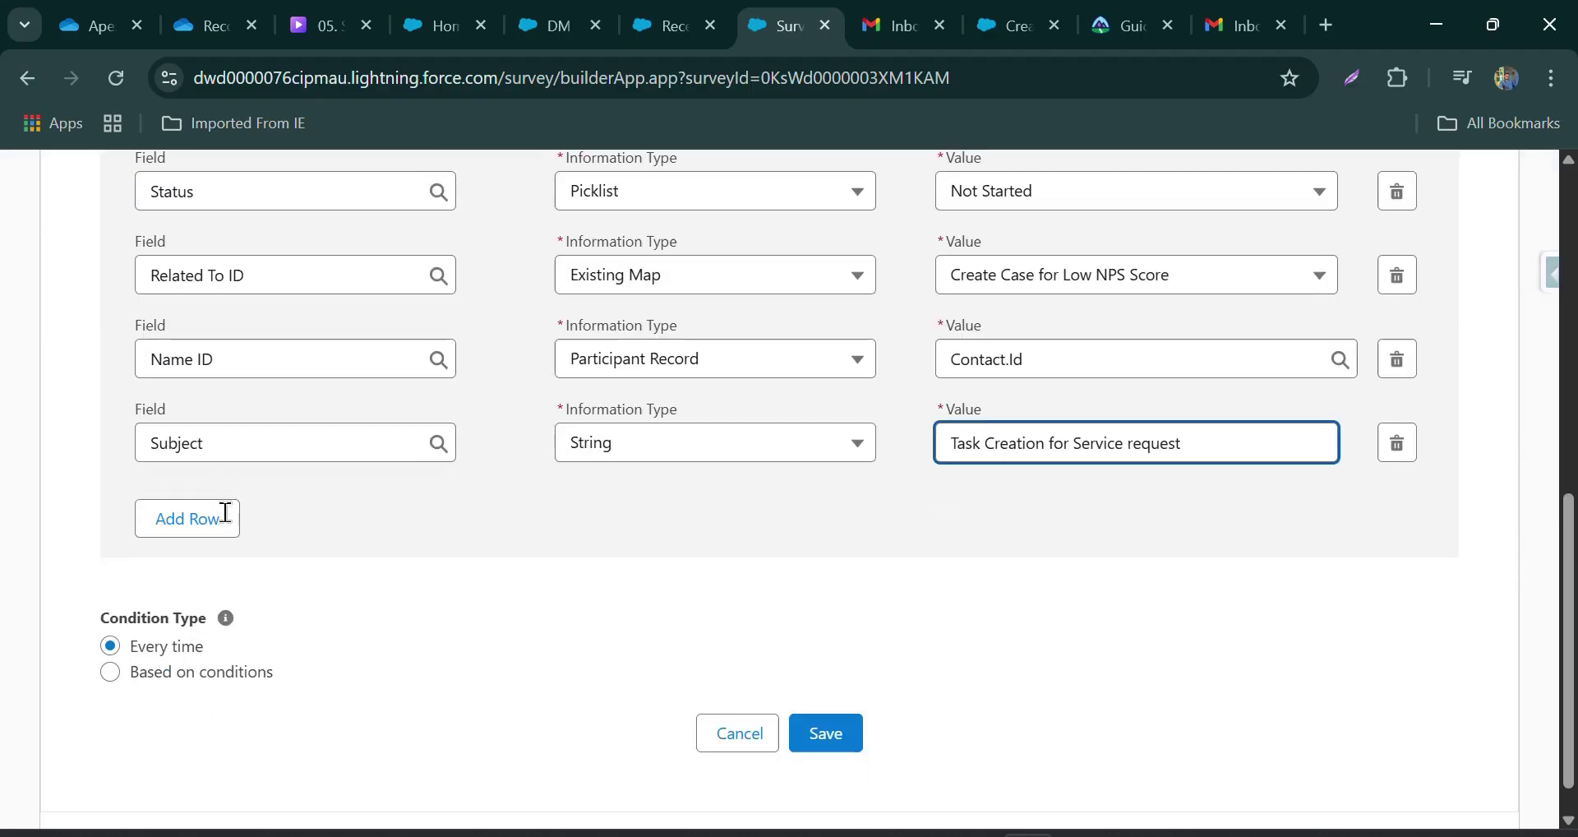
{"action": "left_click", "coordinate": [234, 679]}
{"action": "scroll", "coordinate": [321, 567], "scroll_direction": "down", "scroll_amount": 4}
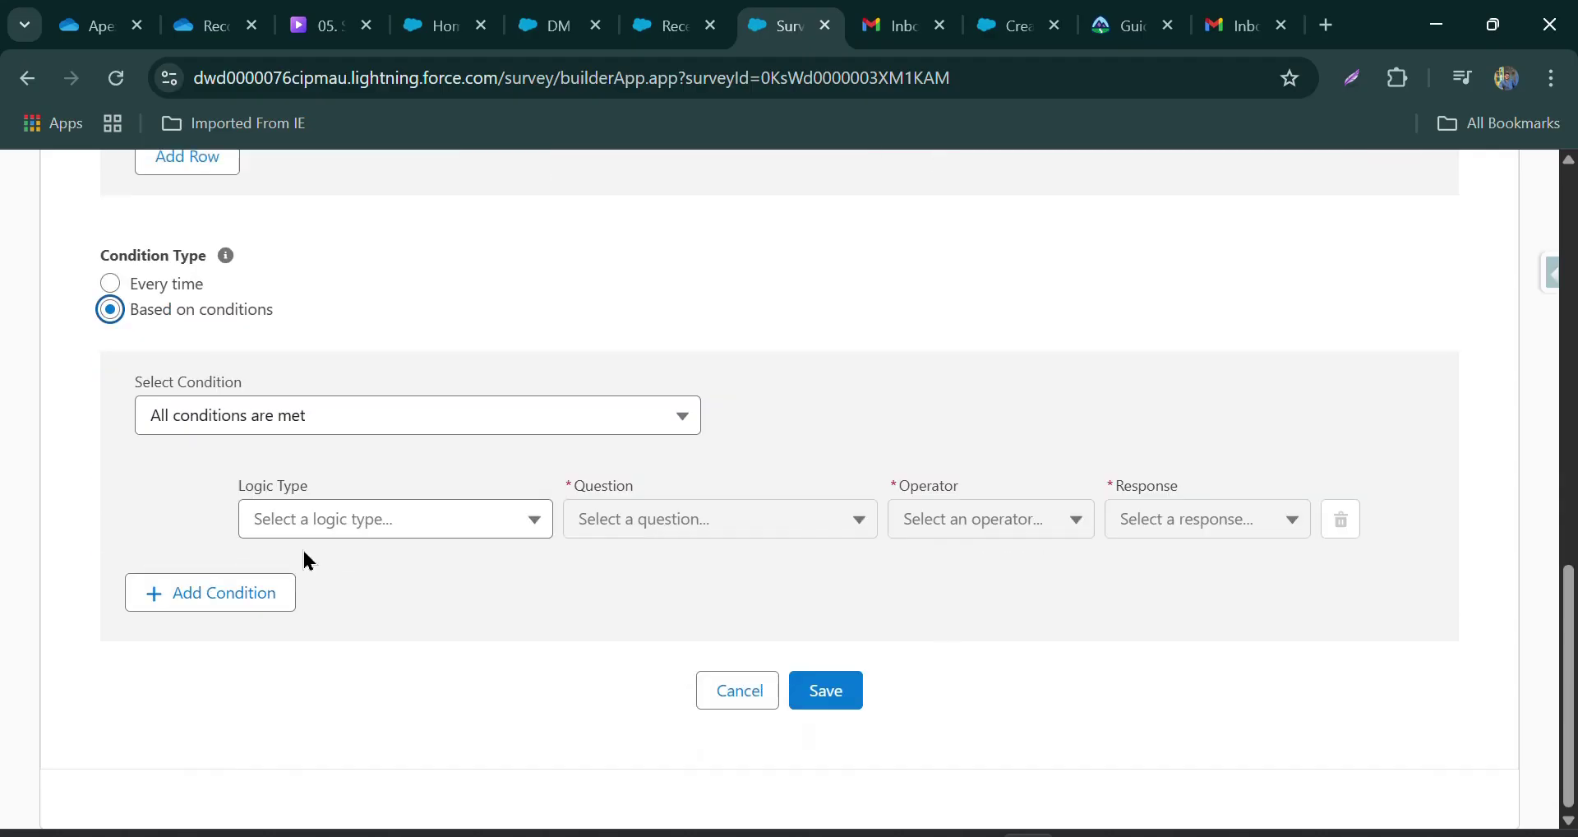
{"action": "left_click", "coordinate": [333, 530]}
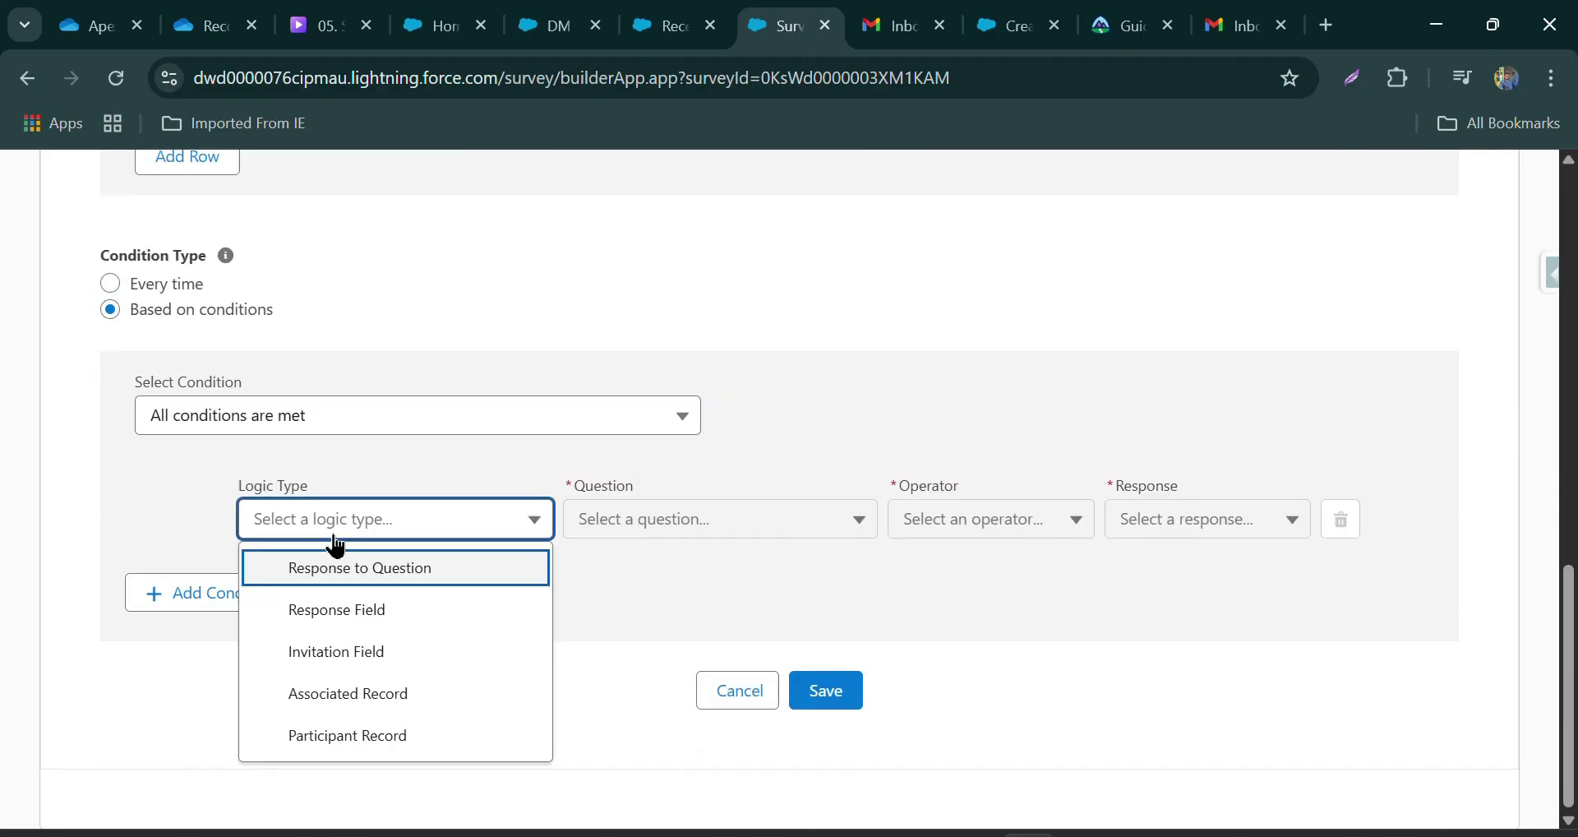
{"action": "left_click", "coordinate": [349, 574]}
{"action": "left_click", "coordinate": [676, 536]}
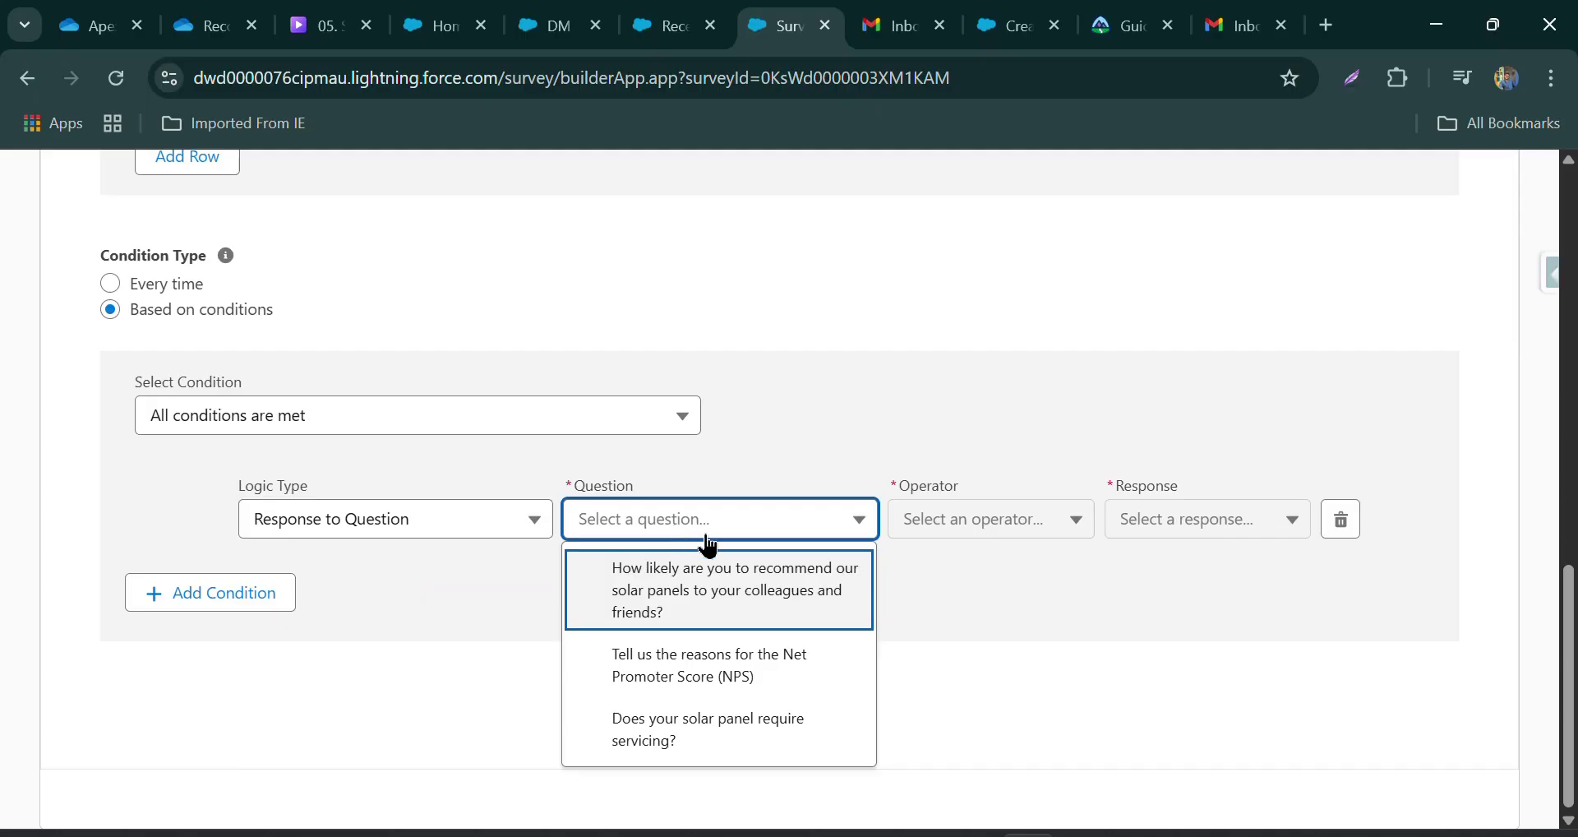
{"action": "left_click", "coordinate": [724, 743]}
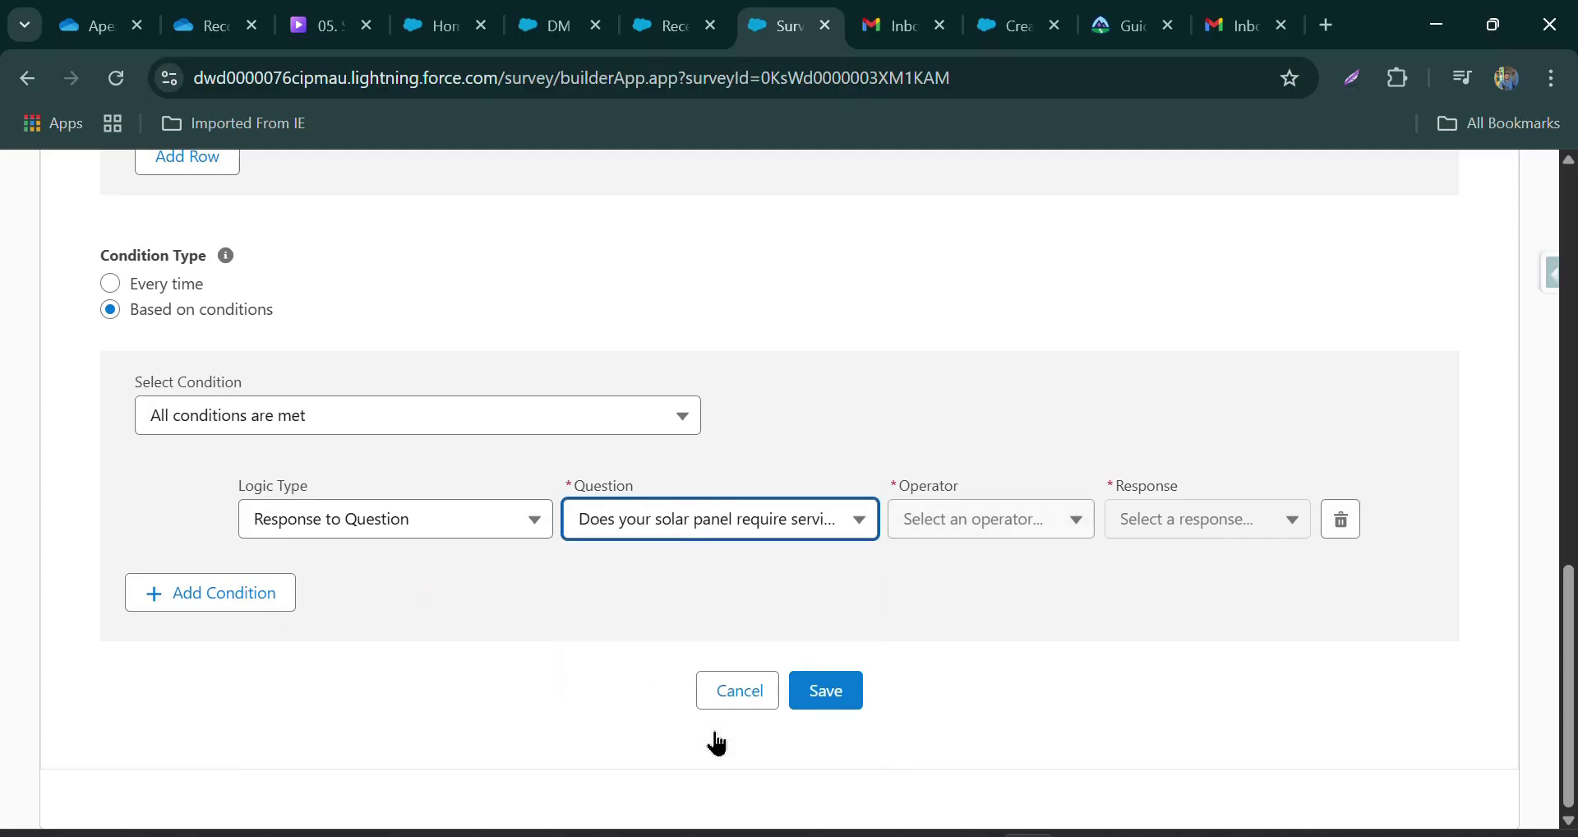
{"action": "left_click", "coordinate": [979, 527]}
{"action": "left_click", "coordinate": [966, 568]}
{"action": "left_click", "coordinate": [1143, 518]}
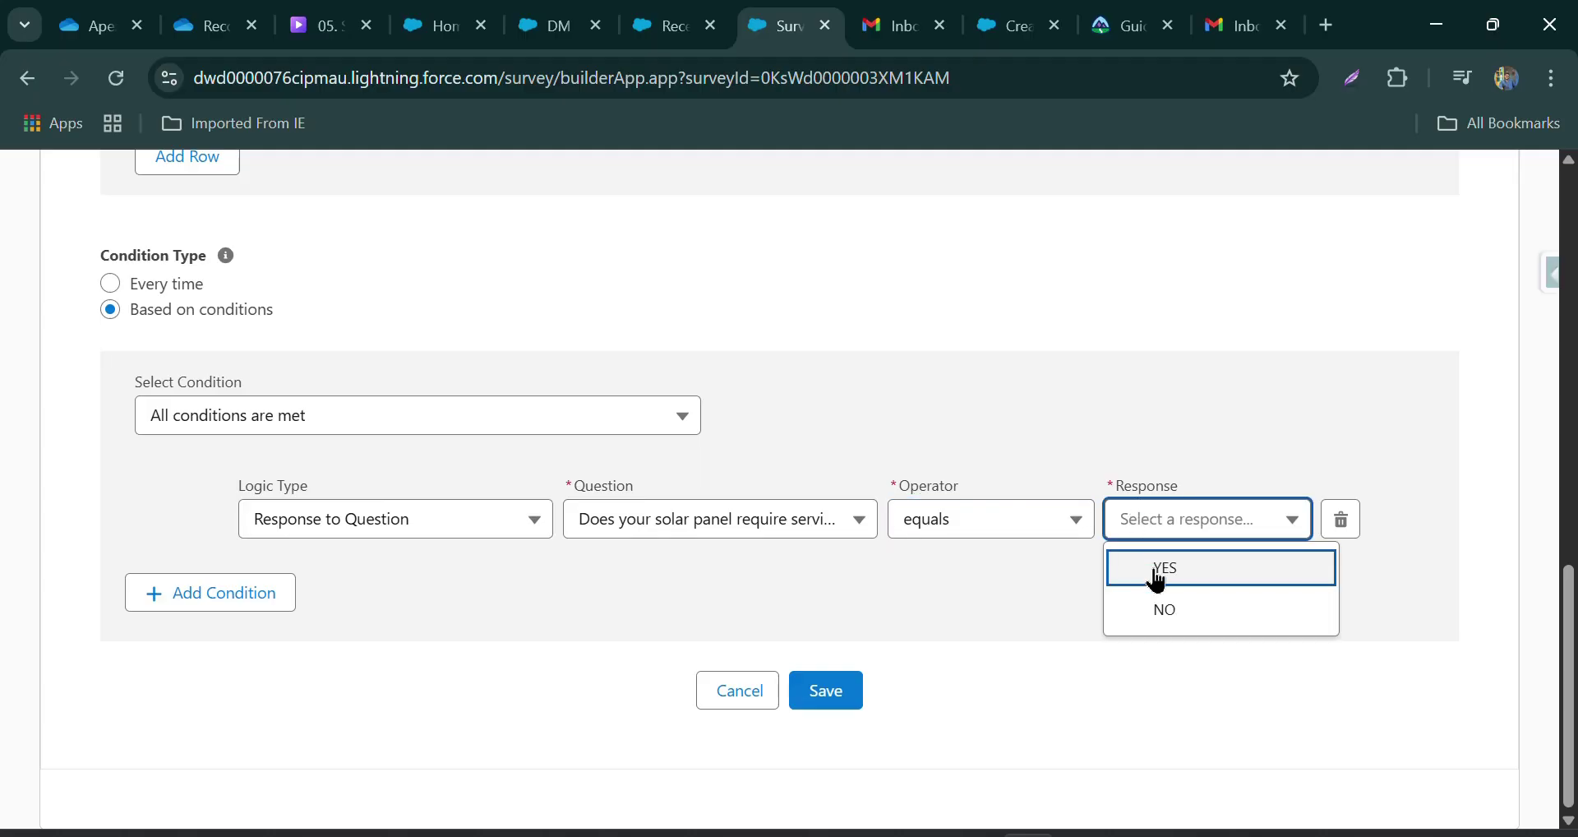
{"action": "left_click", "coordinate": [1154, 569]}
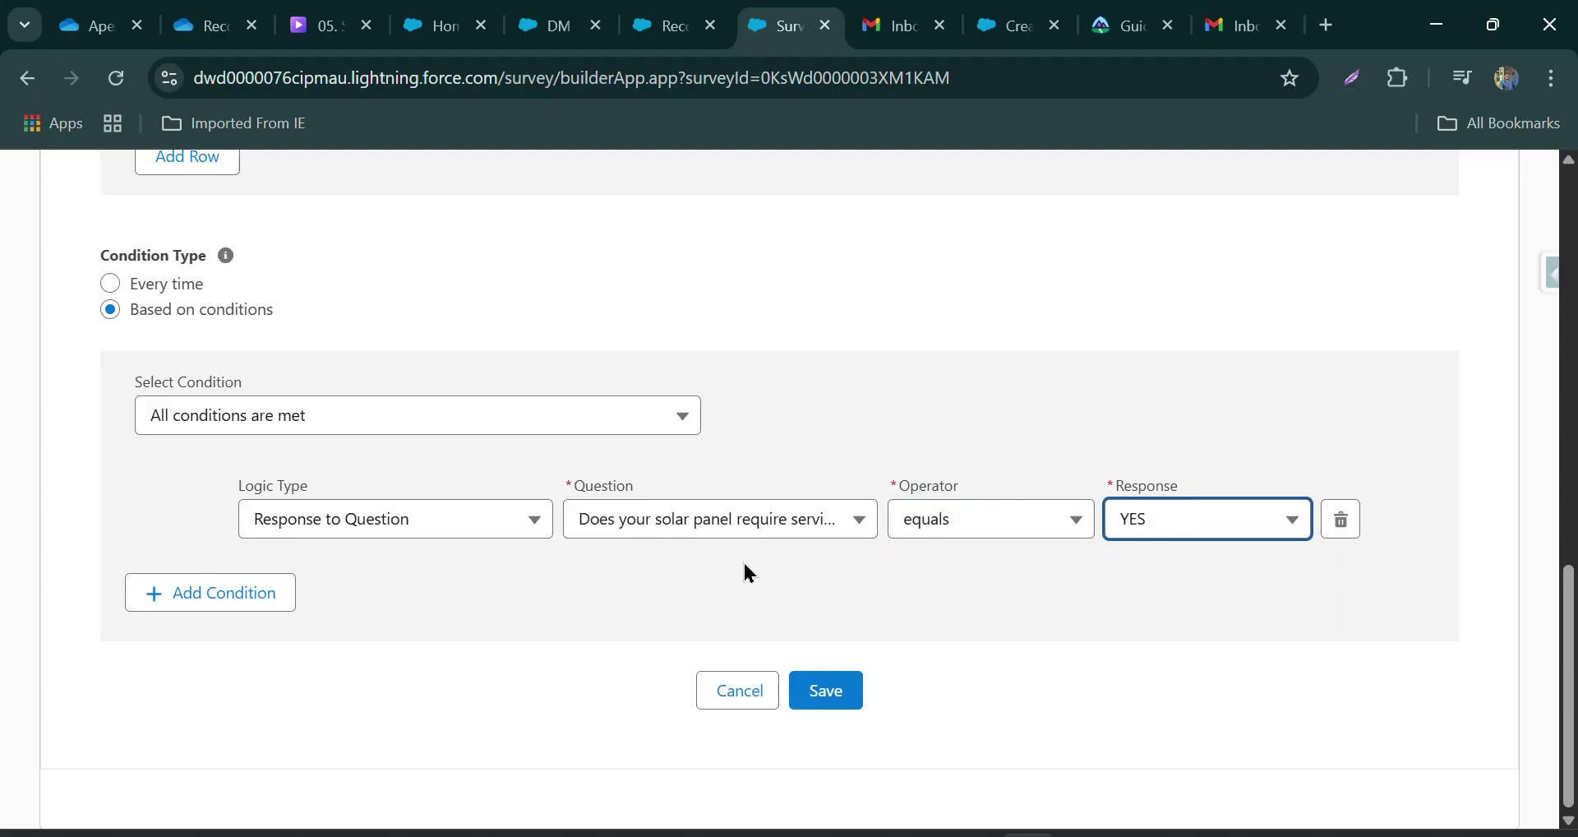
- Review and save the Create Task for Service Request map, and return to the Survey Builder
{"action": "scroll", "coordinate": [744, 565], "scroll_direction": "up", "scroll_amount": 3}
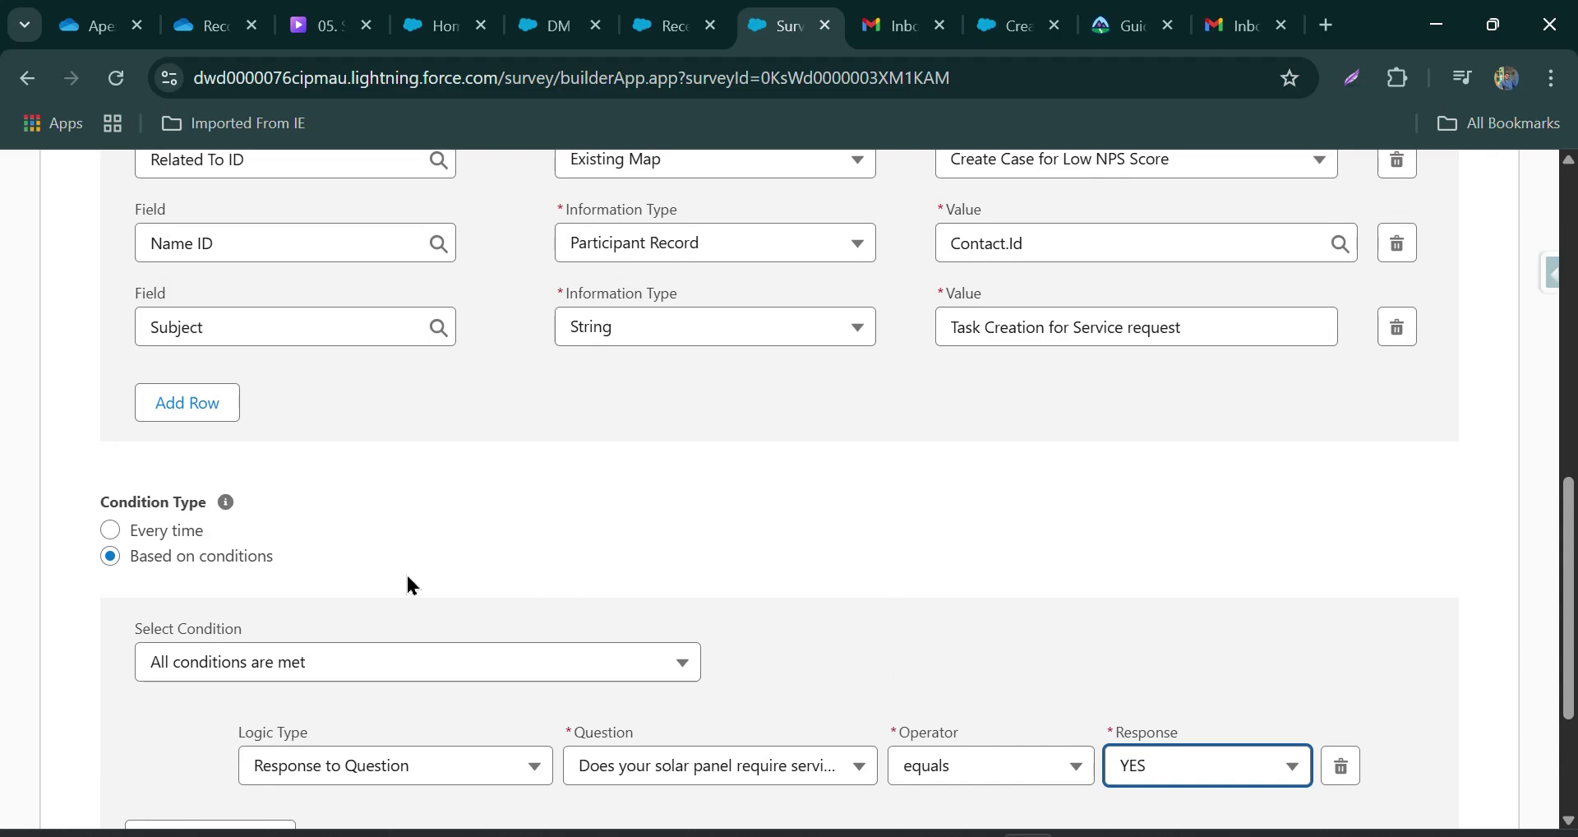
{"action": "scroll", "coordinate": [1201, 625], "scroll_direction": "down", "scroll_amount": 3}
{"action": "scroll", "coordinate": [1069, 641], "scroll_direction": "up", "scroll_amount": 9}
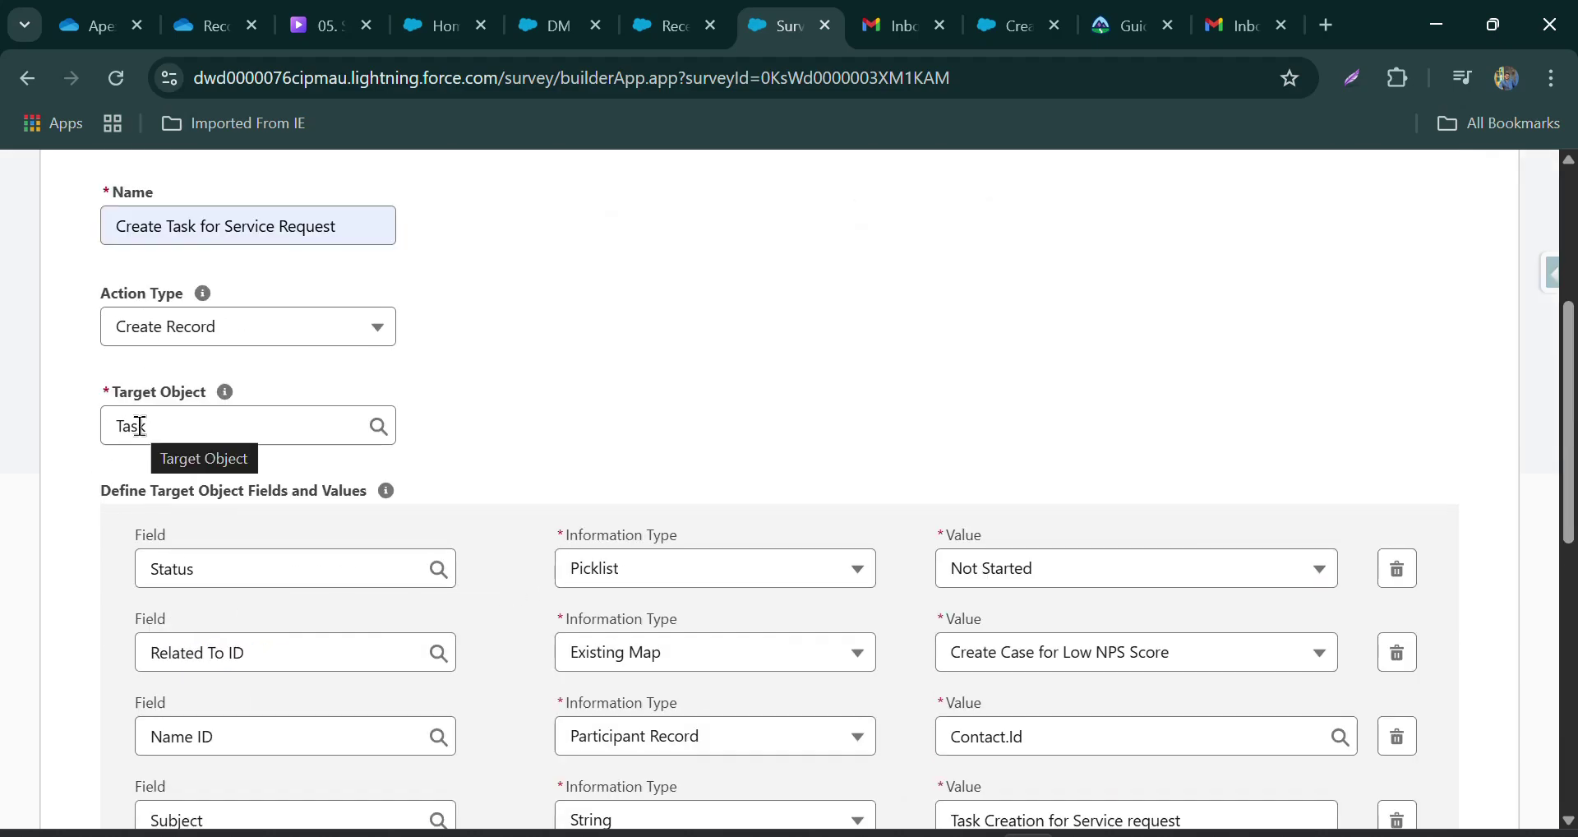
{"action": "scroll", "coordinate": [535, 526], "scroll_direction": "down", "scroll_amount": 3}
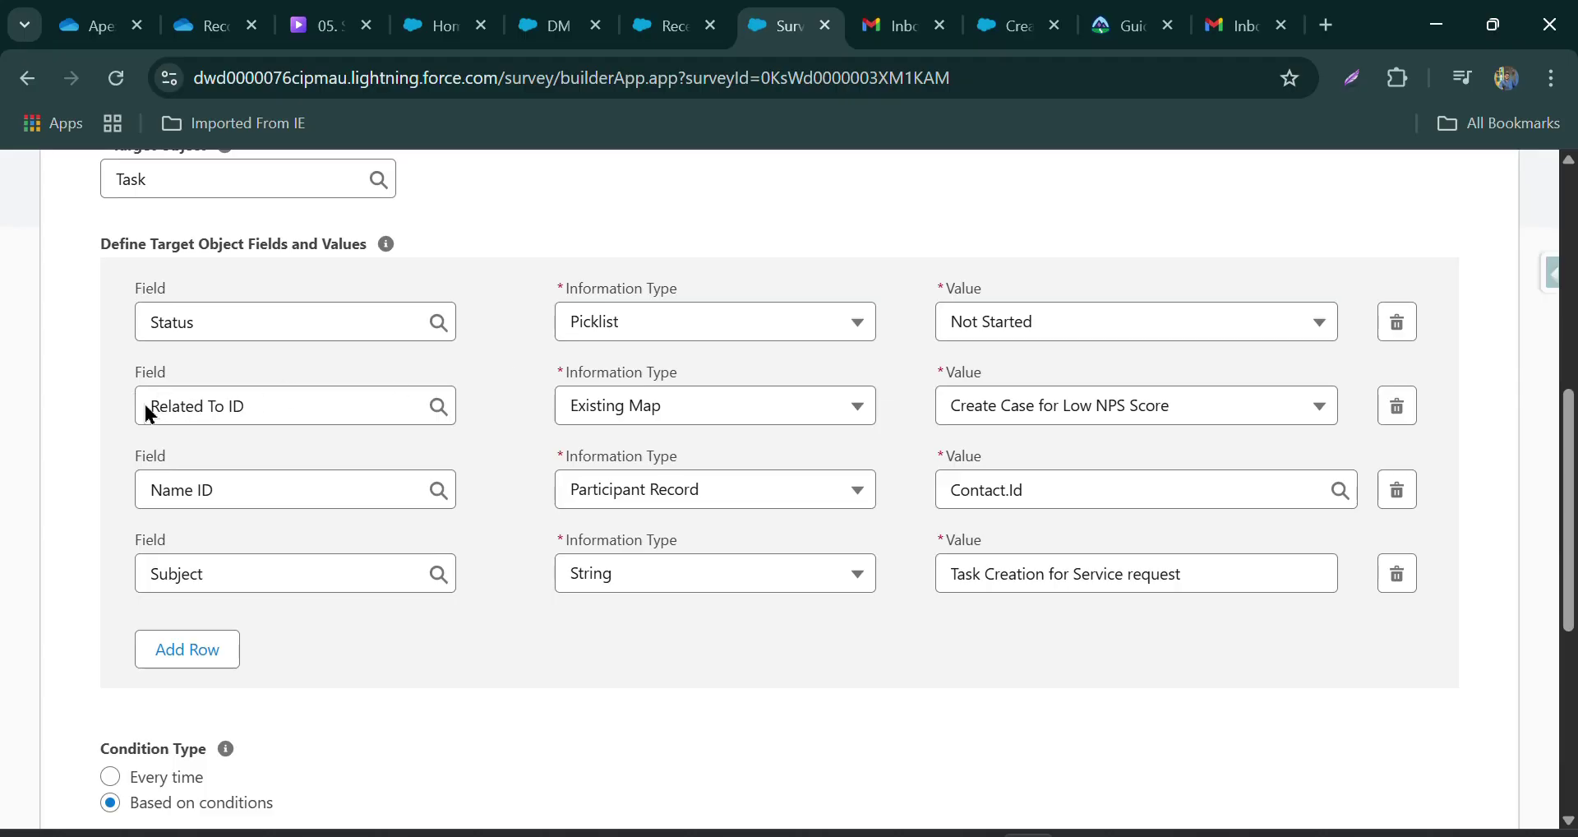
{"action": "scroll", "coordinate": [485, 551], "scroll_direction": "down", "scroll_amount": 3}
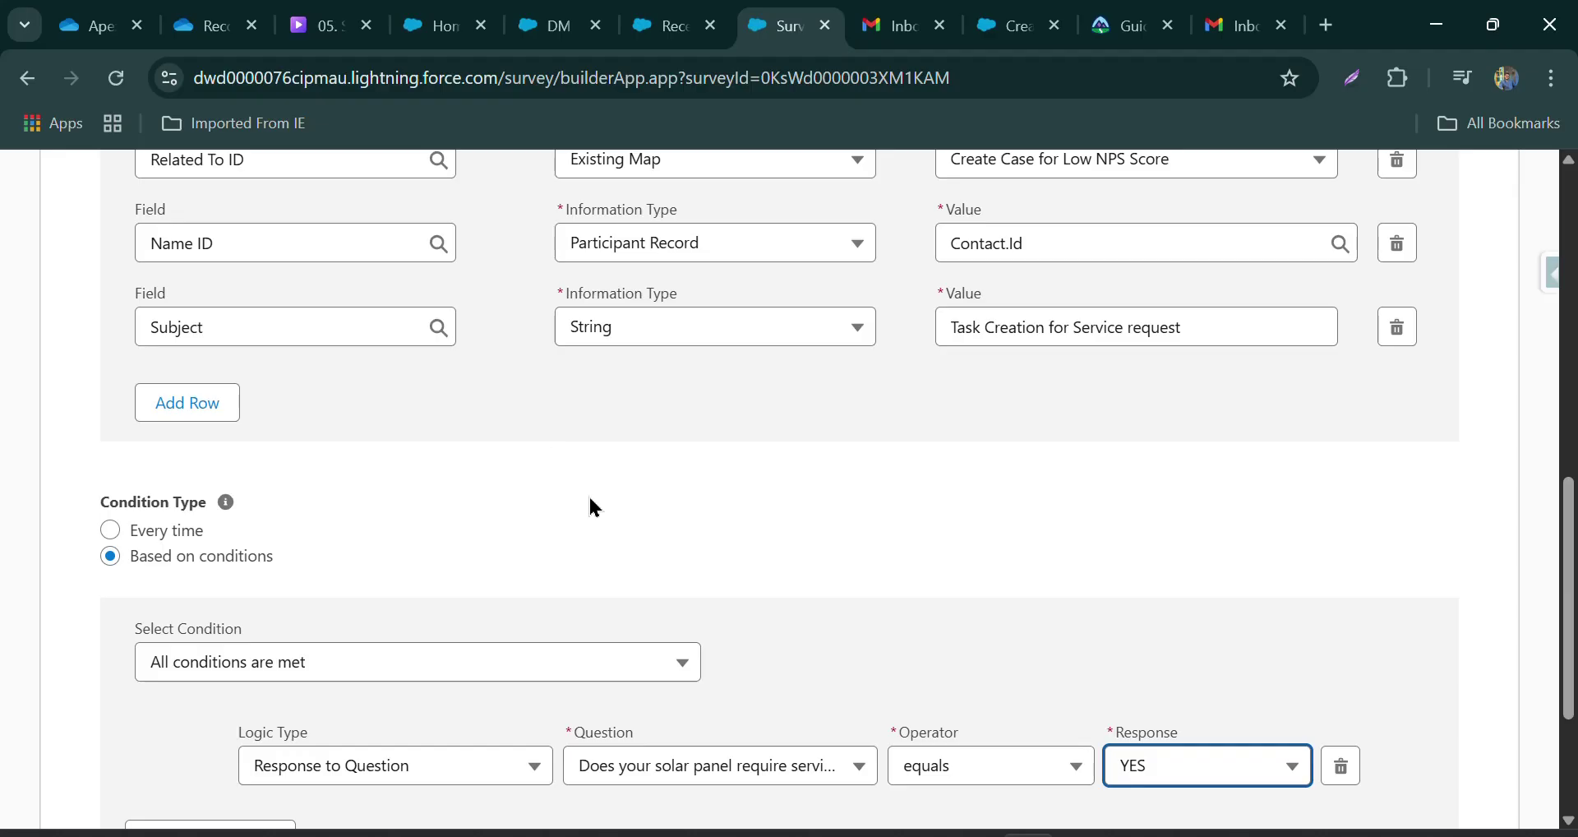
{"action": "scroll", "coordinate": [594, 508], "scroll_direction": "down", "scroll_amount": 3}
{"action": "left_click", "coordinate": [821, 689]}
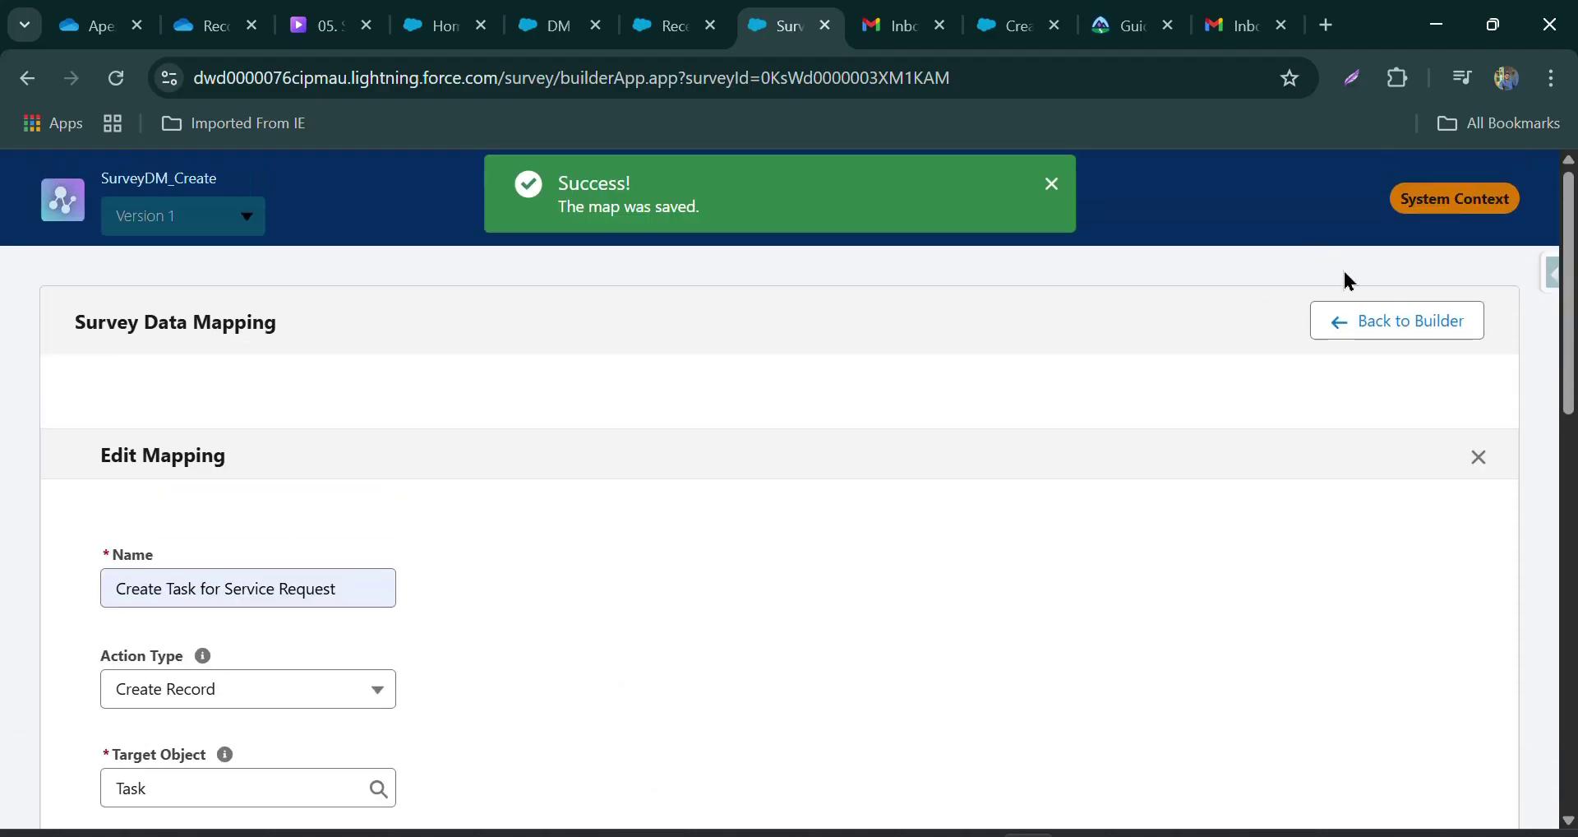
{"action": "left_click", "coordinate": [1355, 331]}
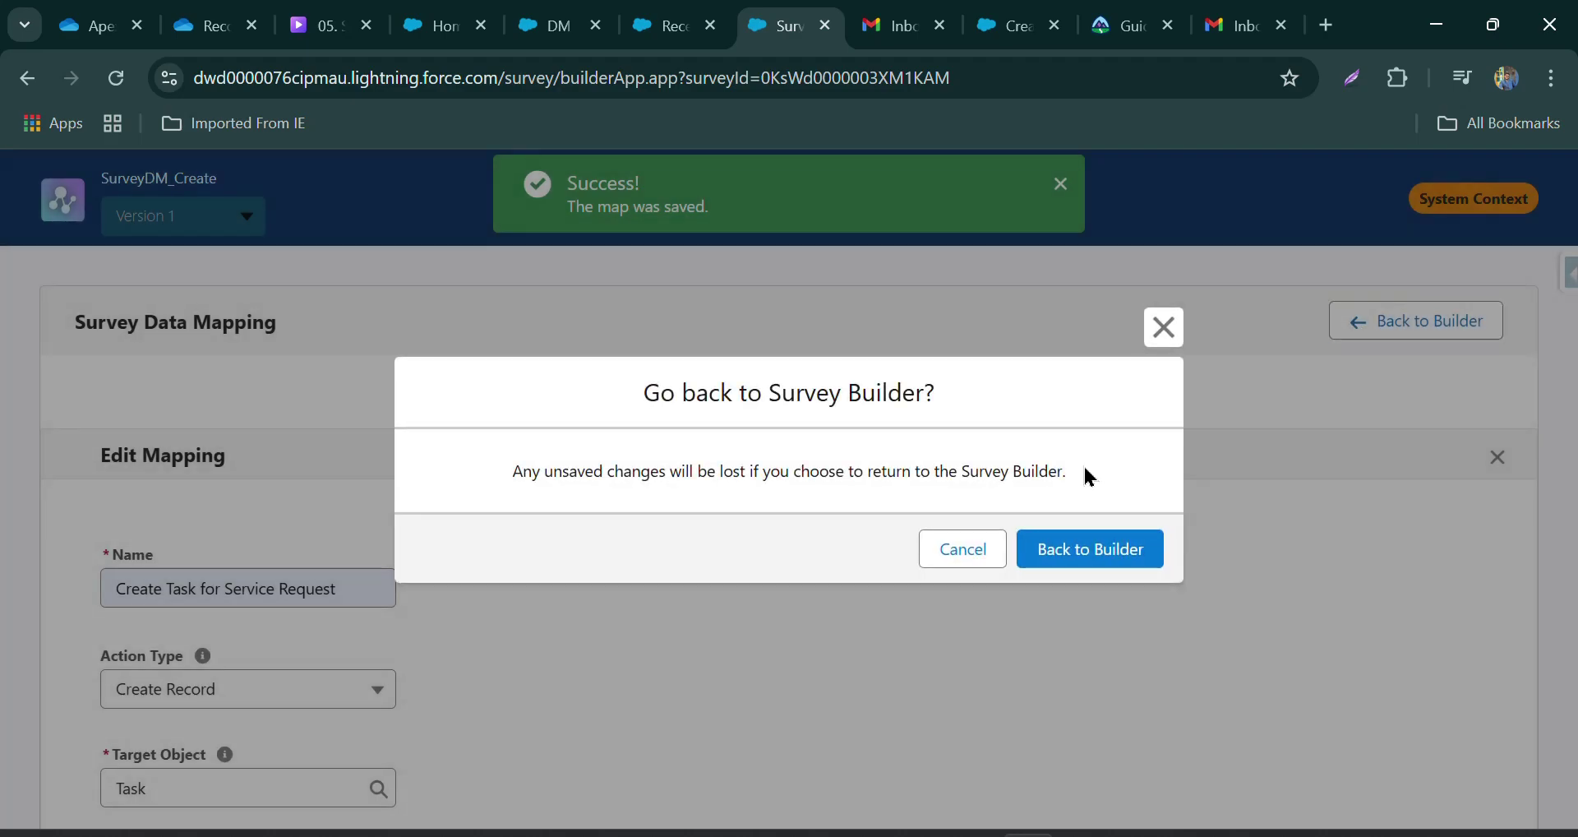
{"action": "left_click", "coordinate": [1052, 549]}
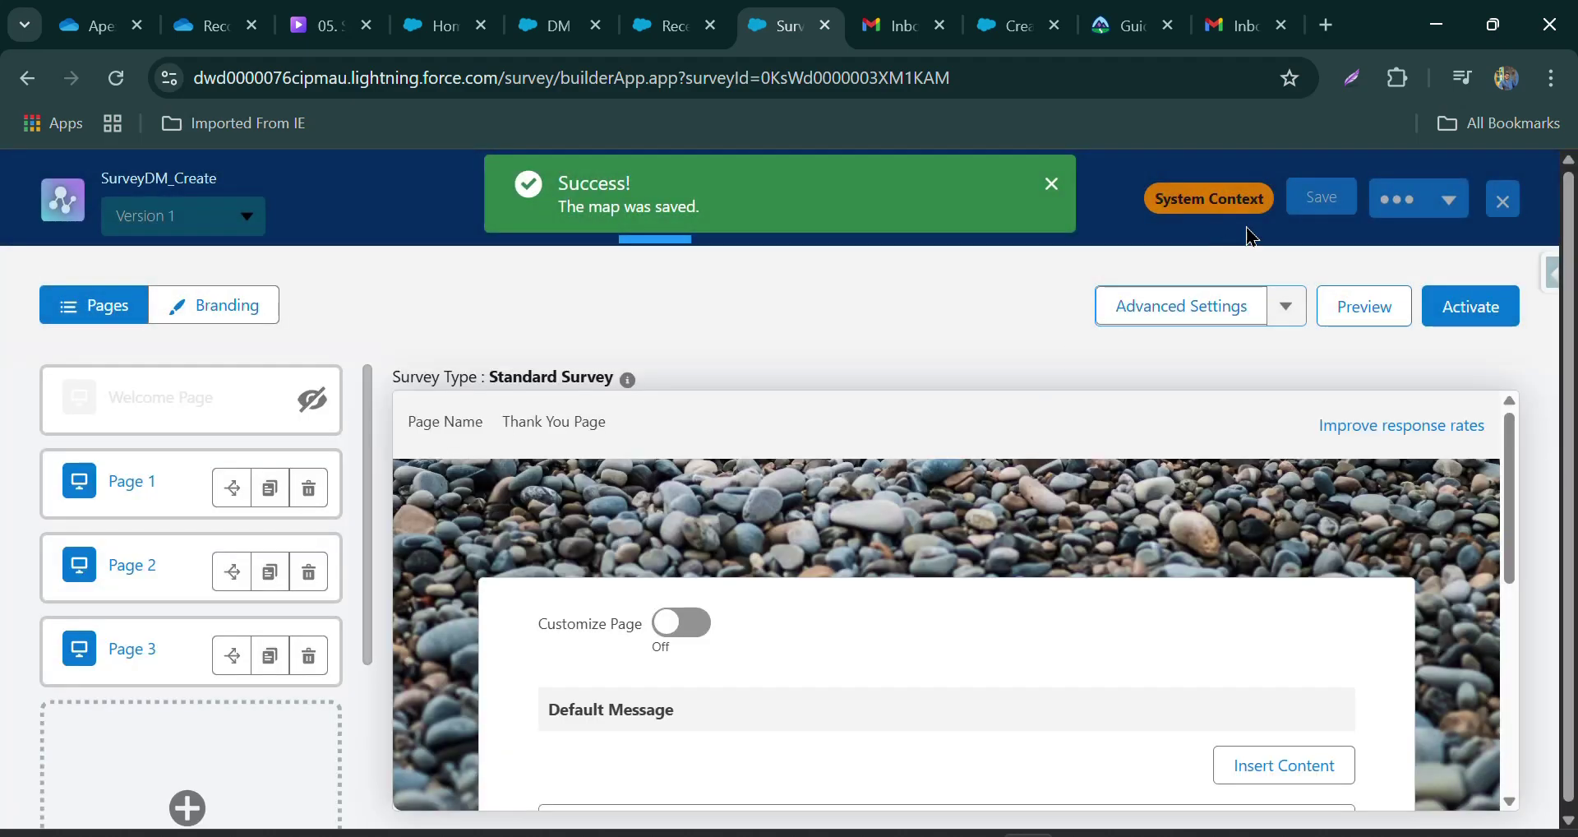
- Save the SurveyDM_Create survey and activate it
{"action": "left_click", "coordinate": [1314, 199]}
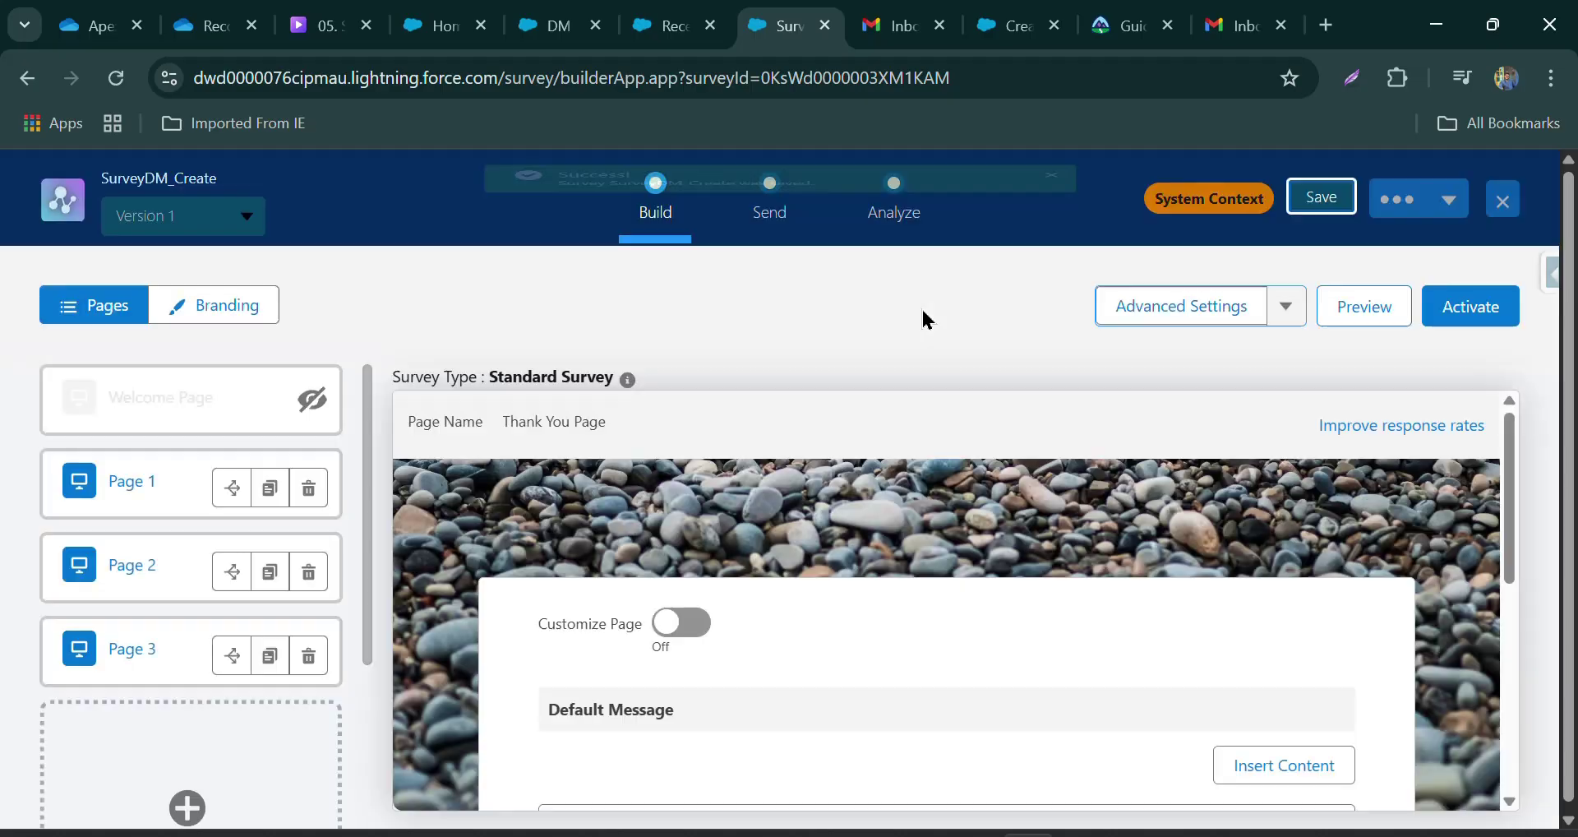
{"action": "left_click", "coordinate": [1490, 314]}
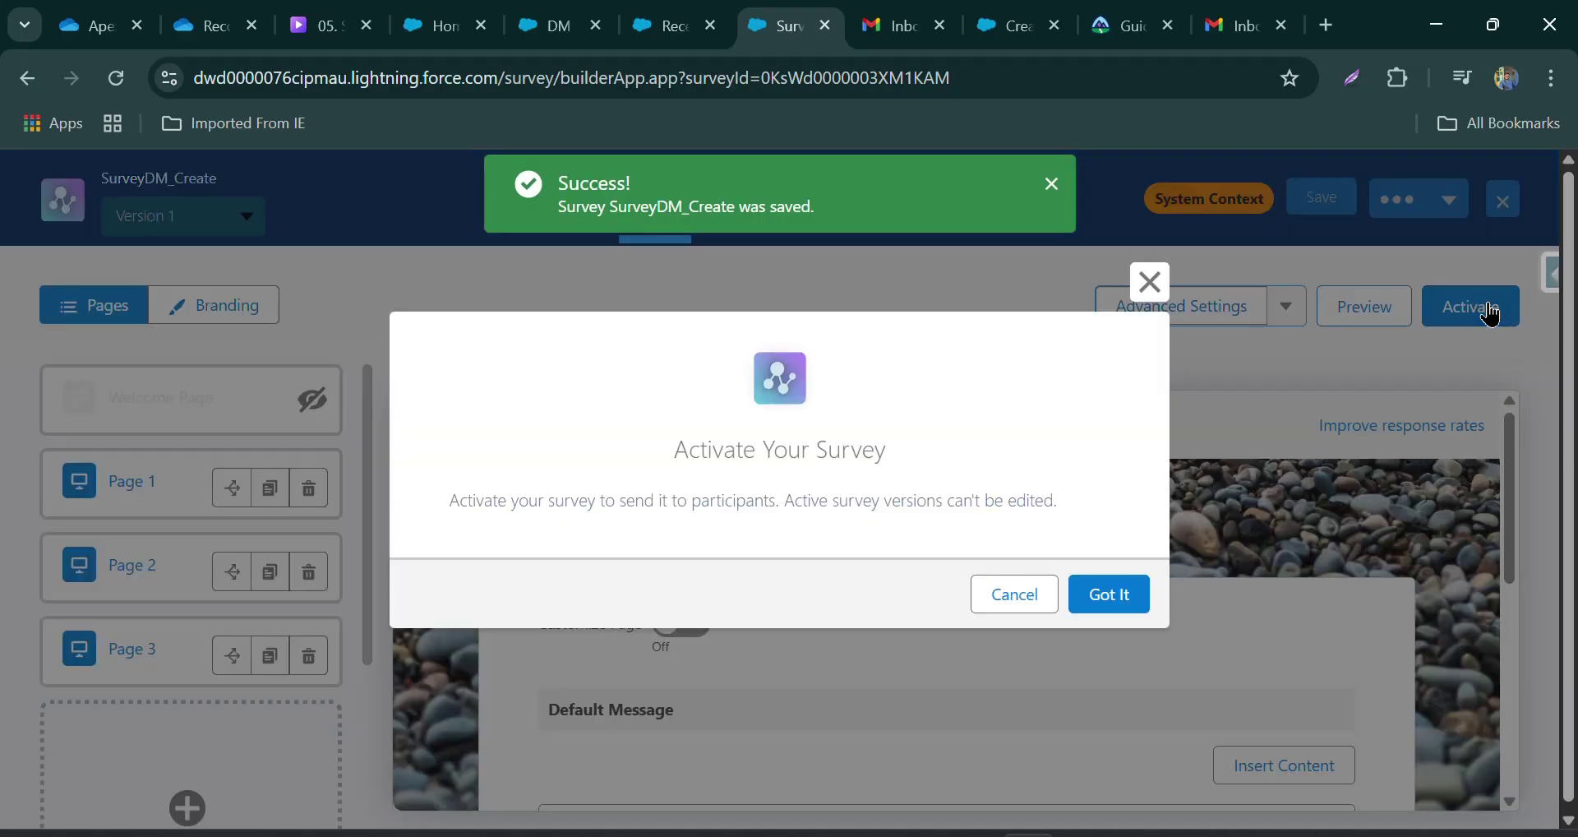
{"action": "left_click", "coordinate": [1111, 591]}
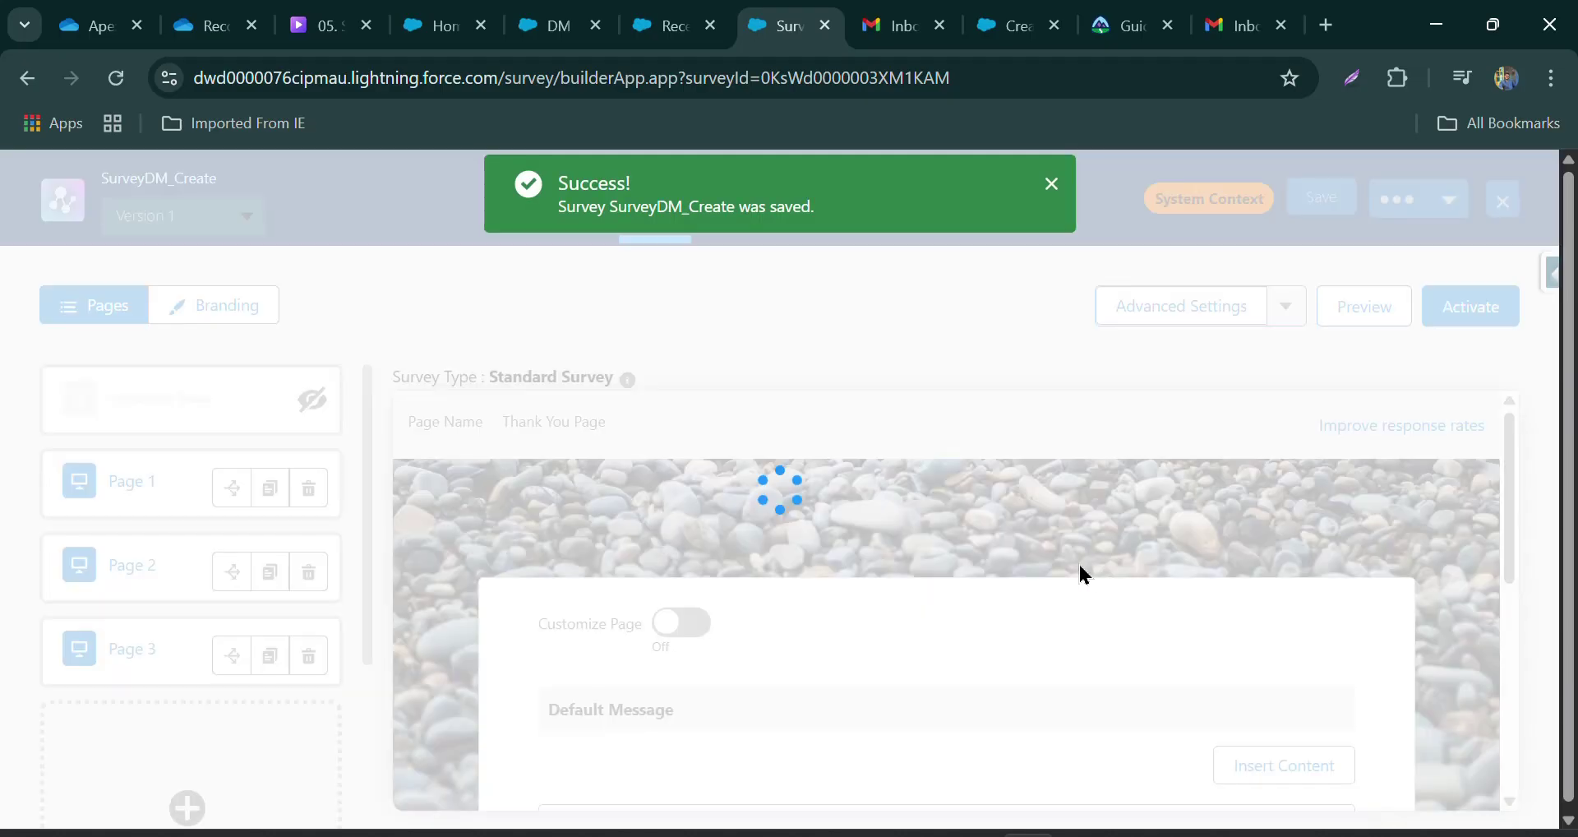
{"action": "left_click", "coordinate": [1051, 185]}
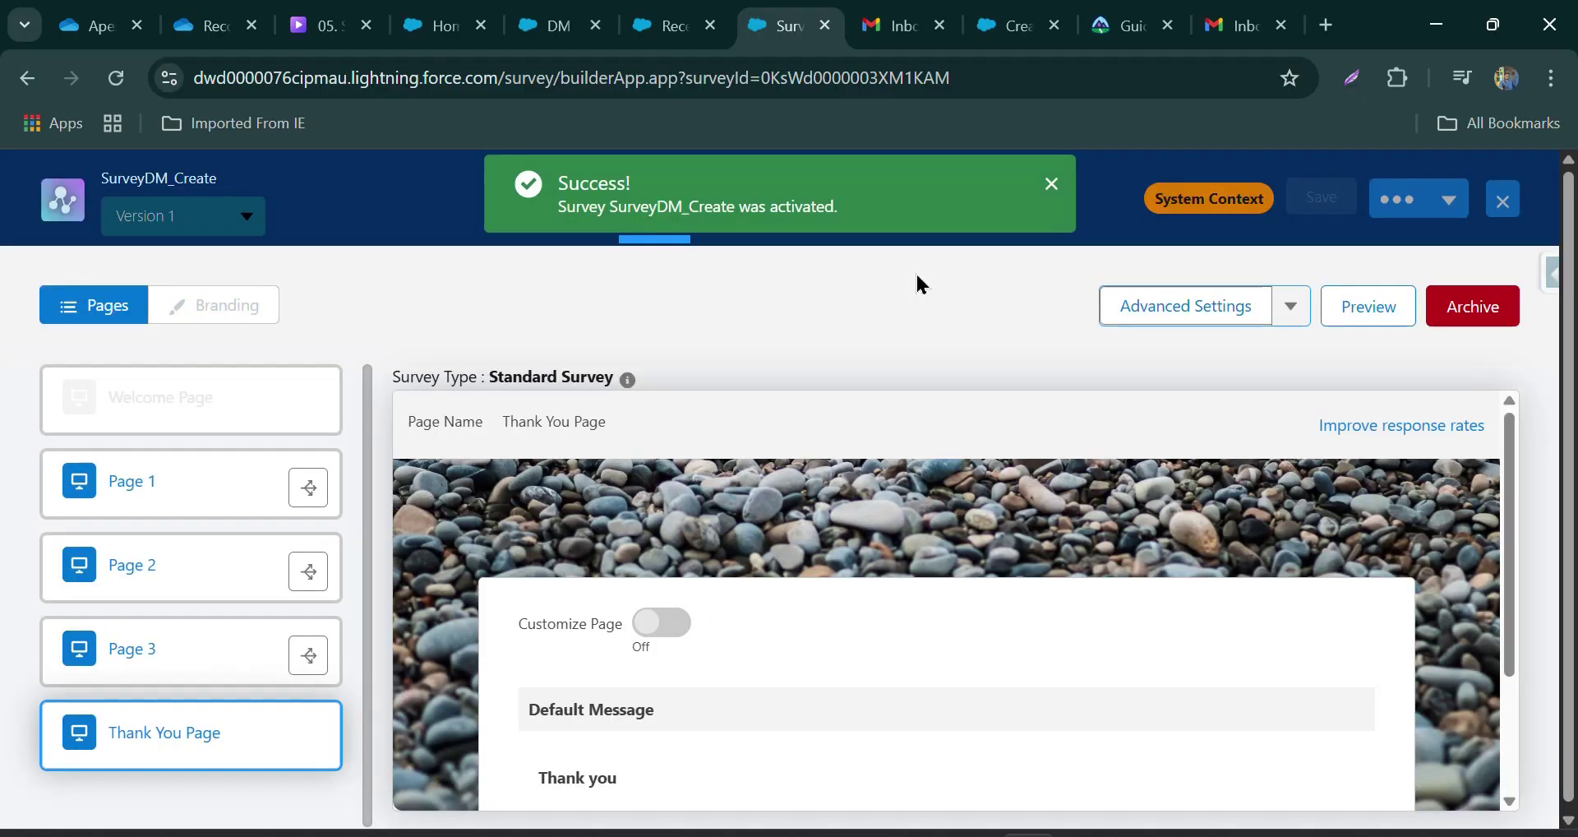
{"action": "left_click", "coordinate": [1051, 184]}
- Start a survey email that embeds the NPS question about recommending the solar panels to colleagues and friends
{"action": "left_click", "coordinate": [765, 205]}
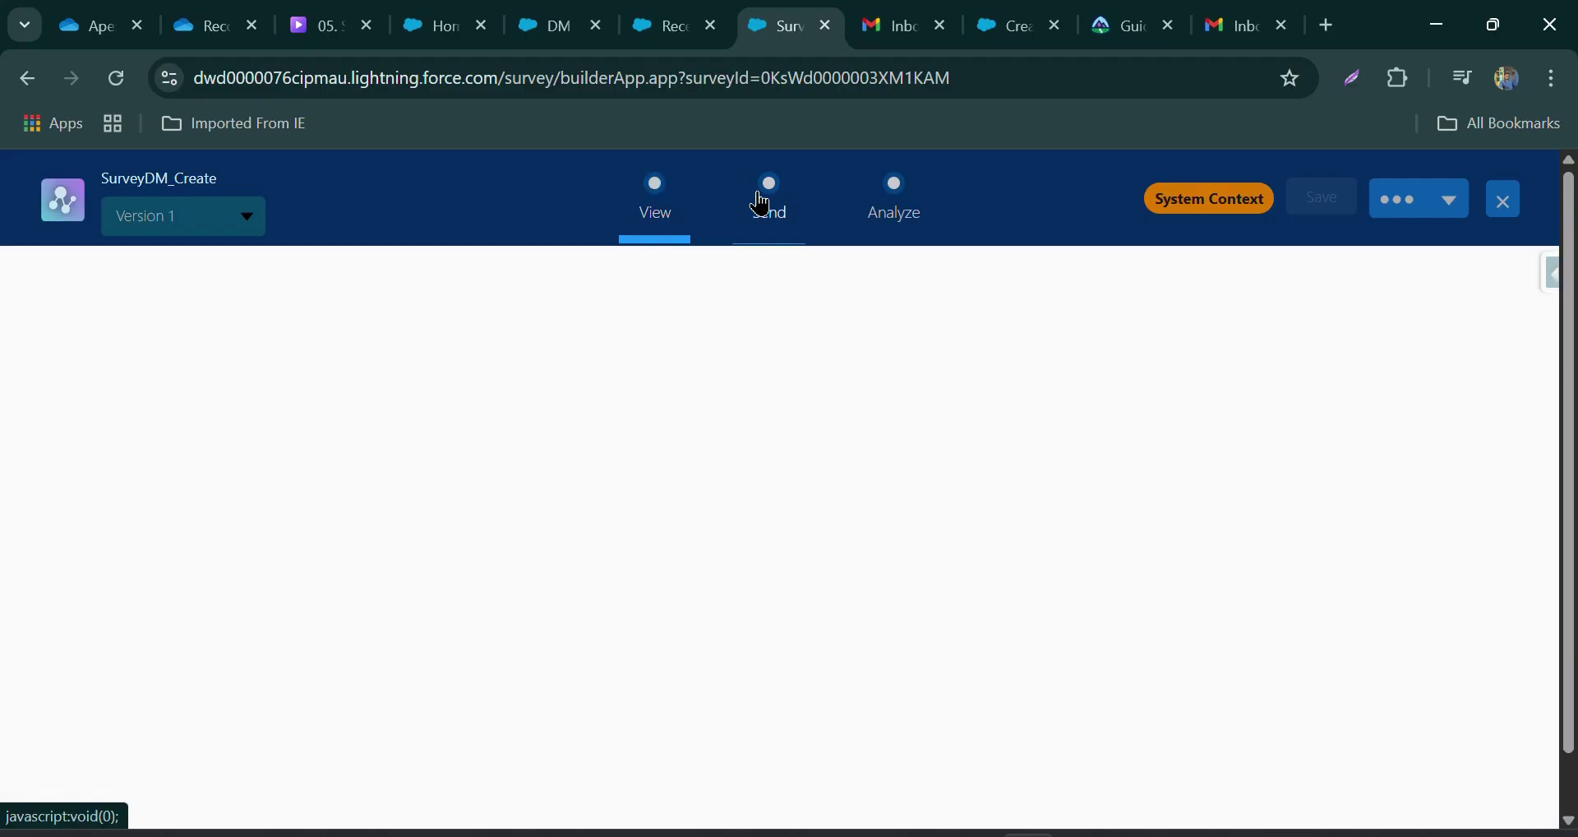
{"action": "left_click", "coordinate": [898, 369]}
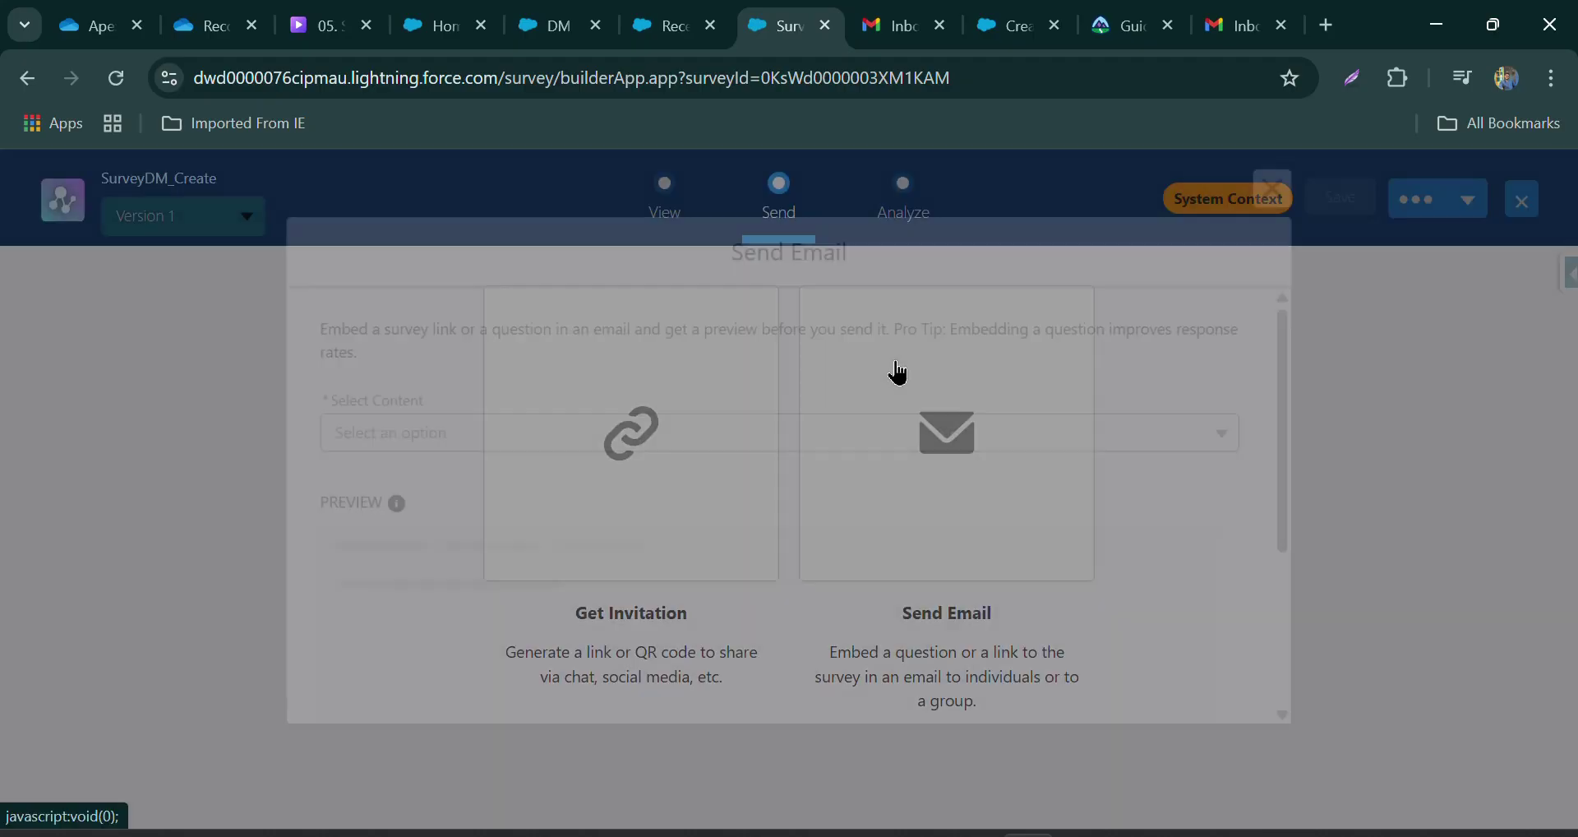
{"action": "left_click", "coordinate": [444, 429]}
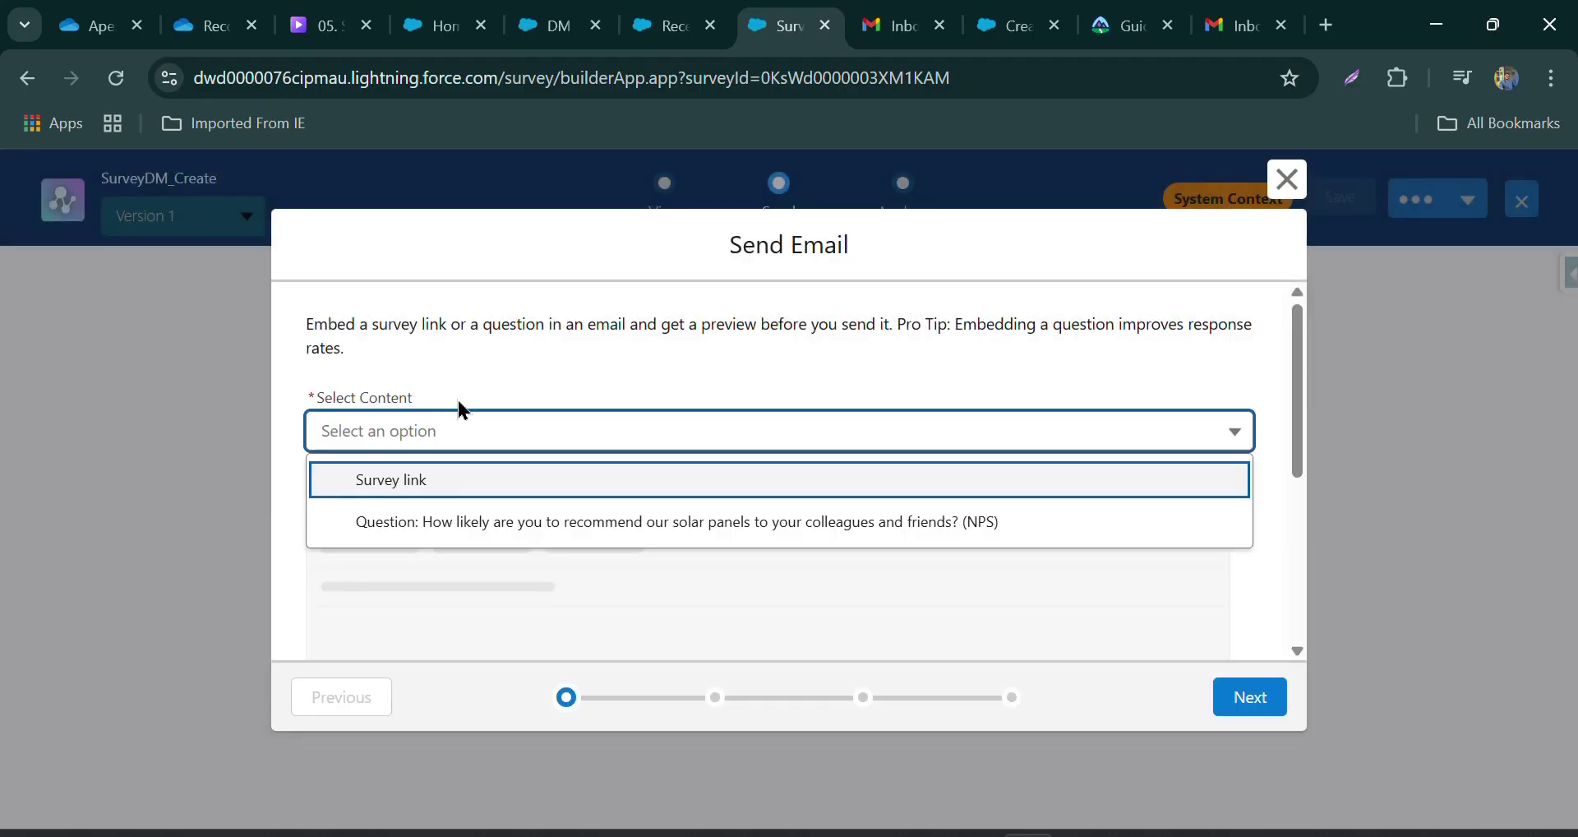
{"action": "left_click", "coordinate": [452, 517]}
{"action": "scroll", "coordinate": [622, 440], "scroll_direction": "down", "scroll_amount": 3}
{"action": "left_click", "coordinate": [1225, 688]}
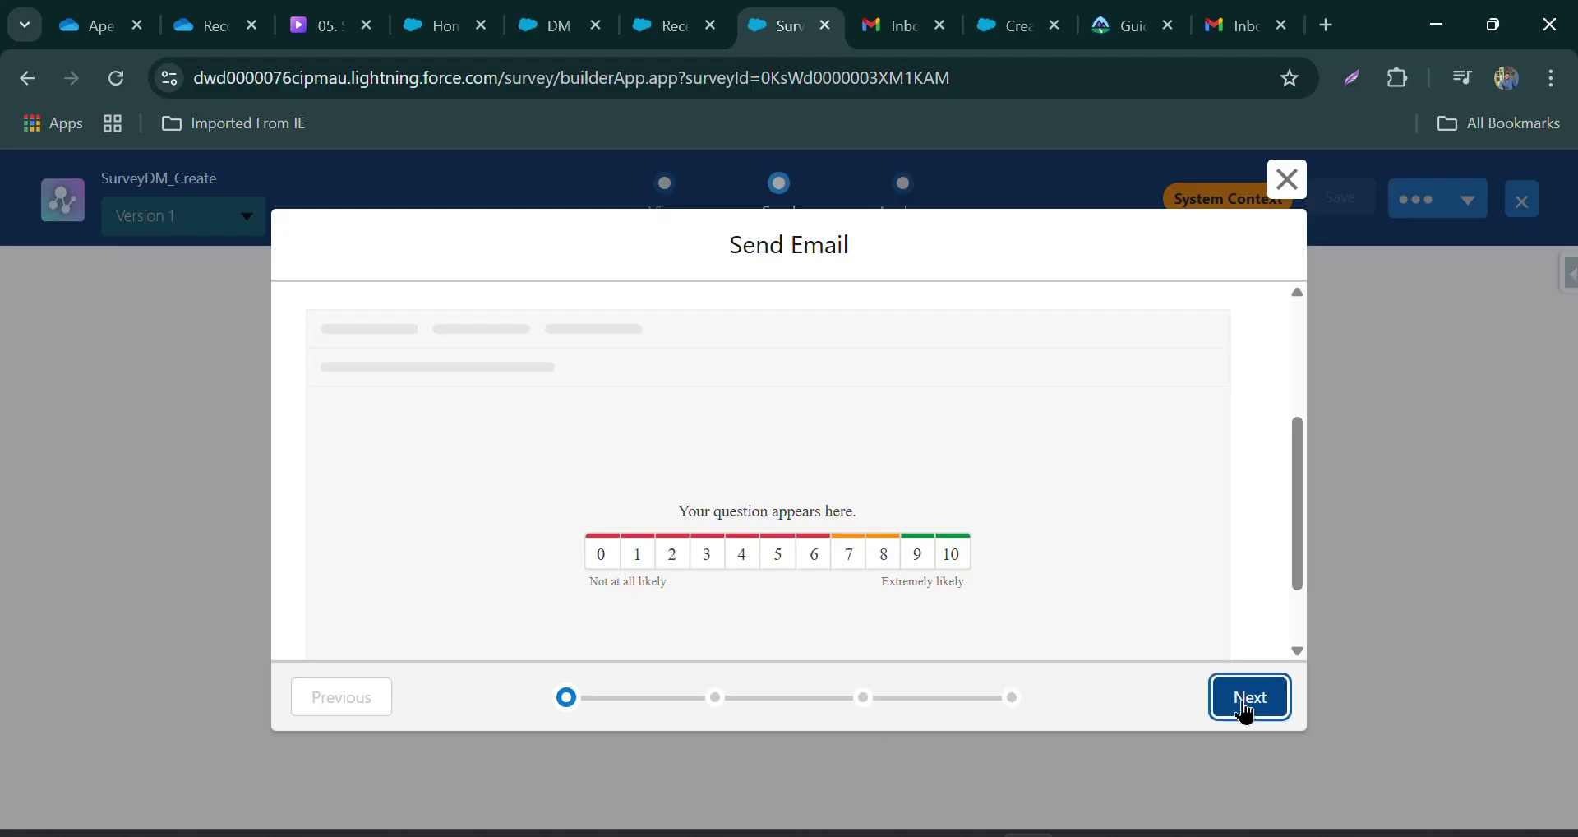
- Address the survey invitation to individuals, choosing the test contact as the recipient
{"action": "left_click", "coordinate": [579, 493]}
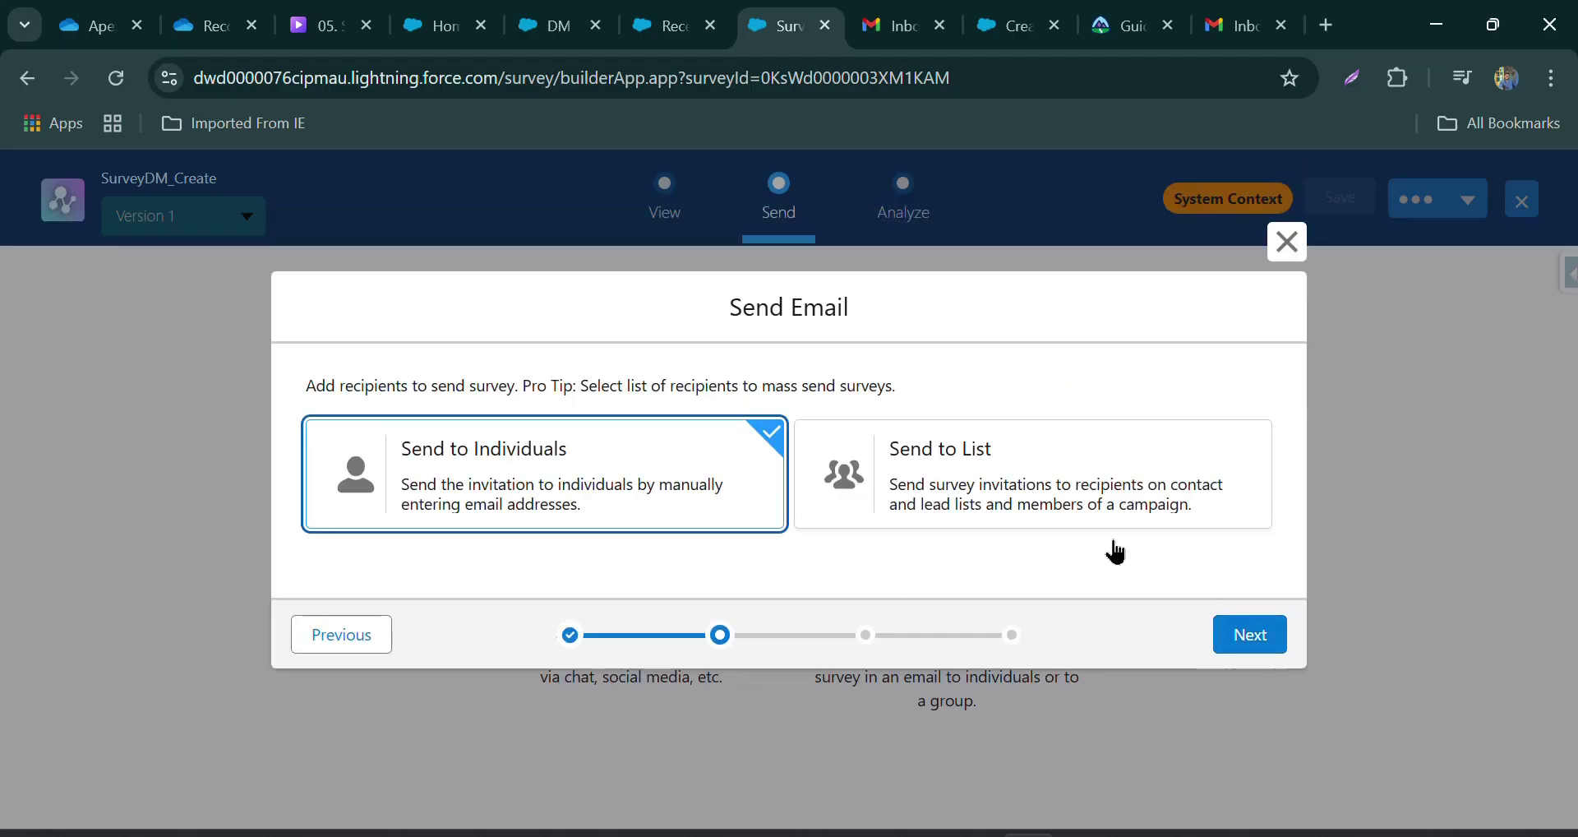
{"action": "left_click", "coordinate": [1238, 646]}
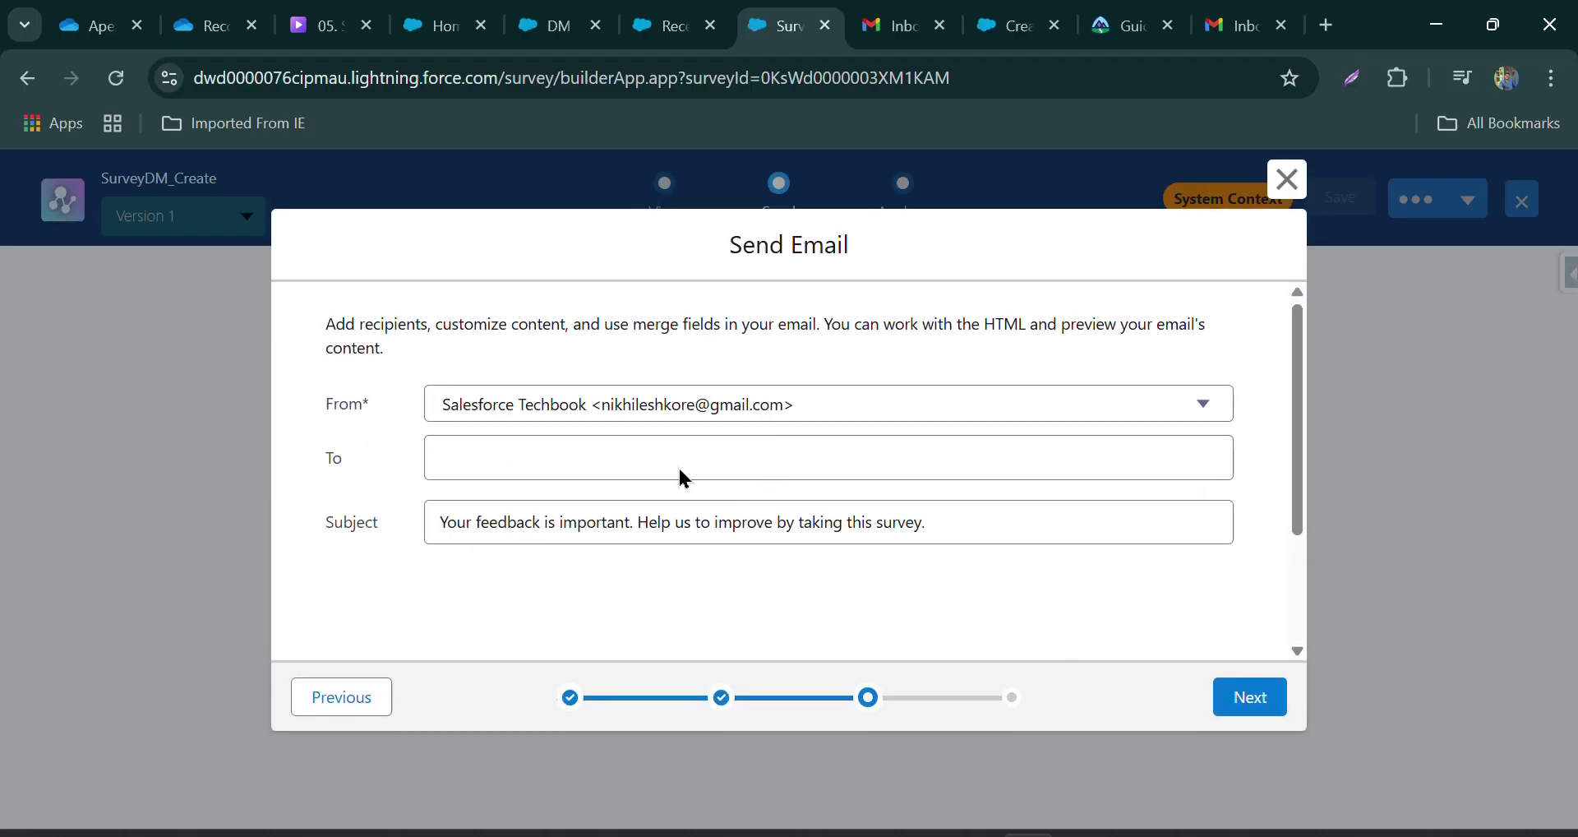
{"action": "left_click", "coordinate": [684, 465]}
{"action": "type", "text": "vinay"}
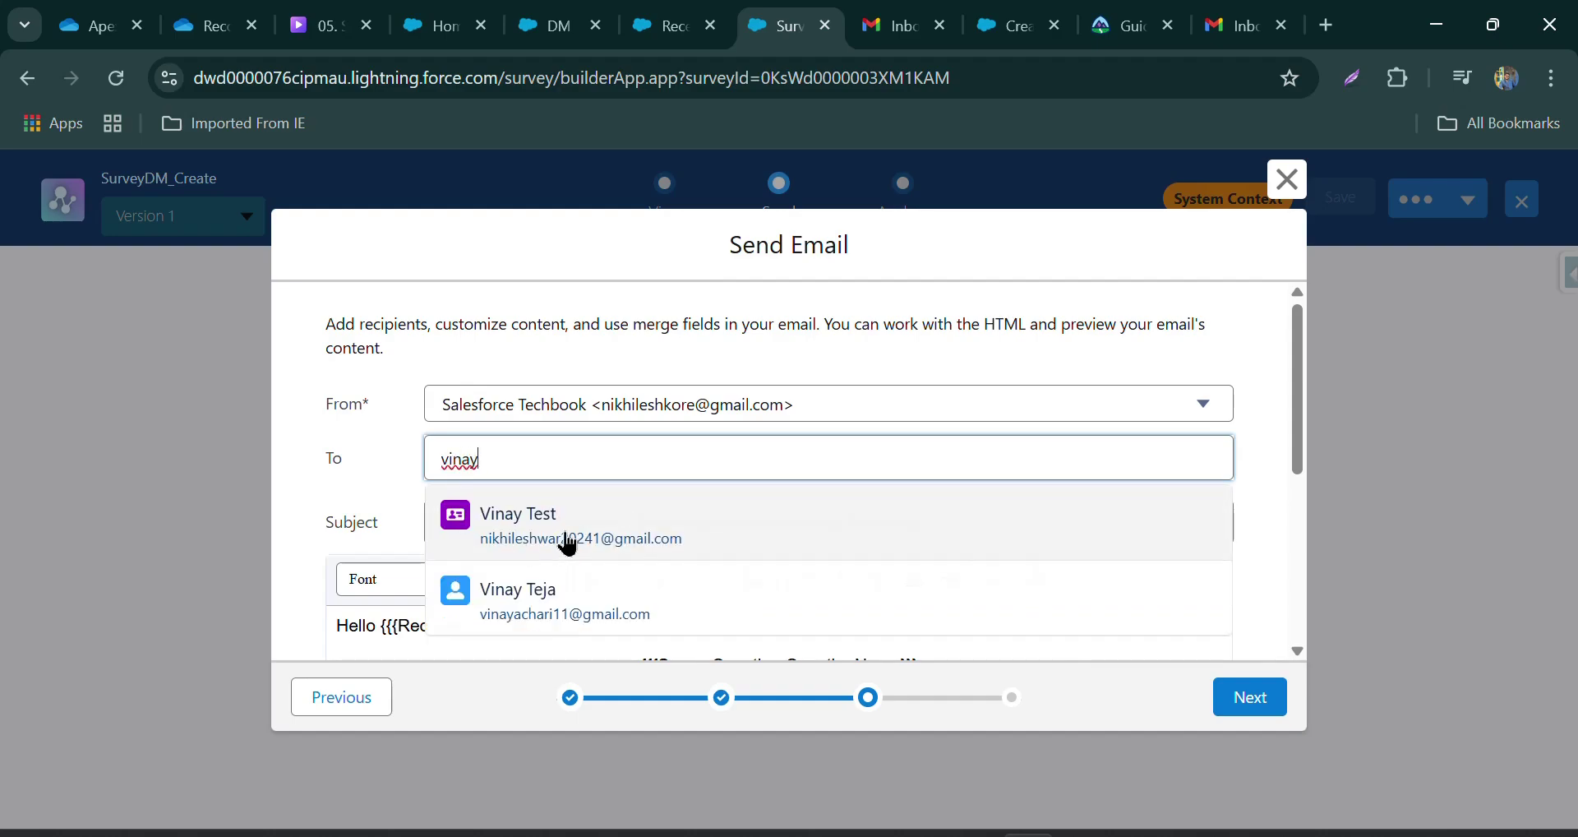
{"action": "left_click", "coordinate": [574, 534]}
{"action": "left_click", "coordinate": [1250, 696]}
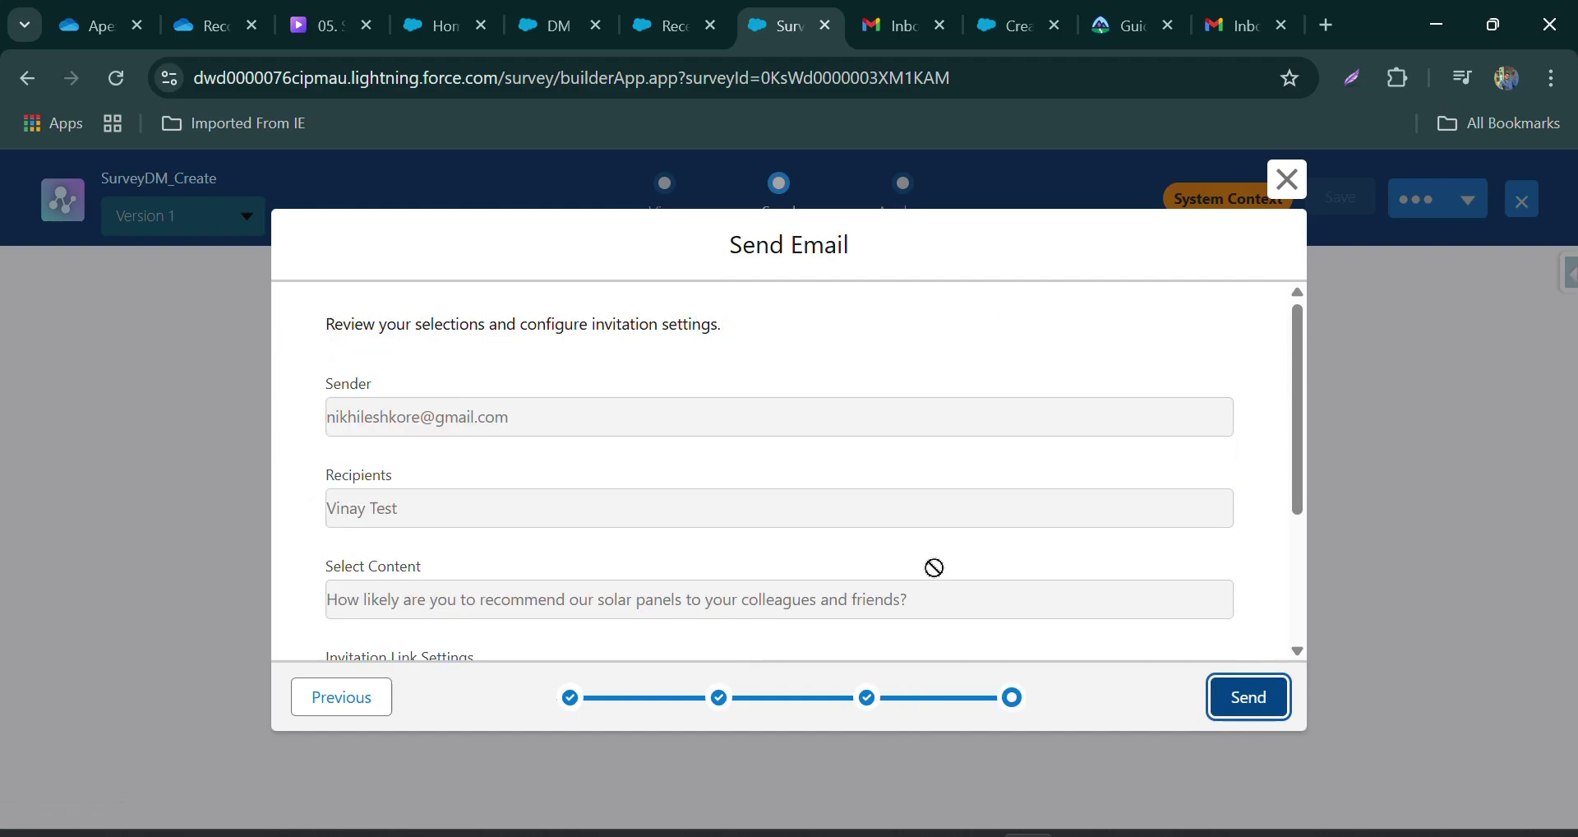
- Send the invitation with the Unique link and Don't require authentication settings enabled
{"action": "scroll", "coordinate": [822, 444], "scroll_direction": "down", "scroll_amount": 3}
{"action": "left_click", "coordinate": [391, 469]}
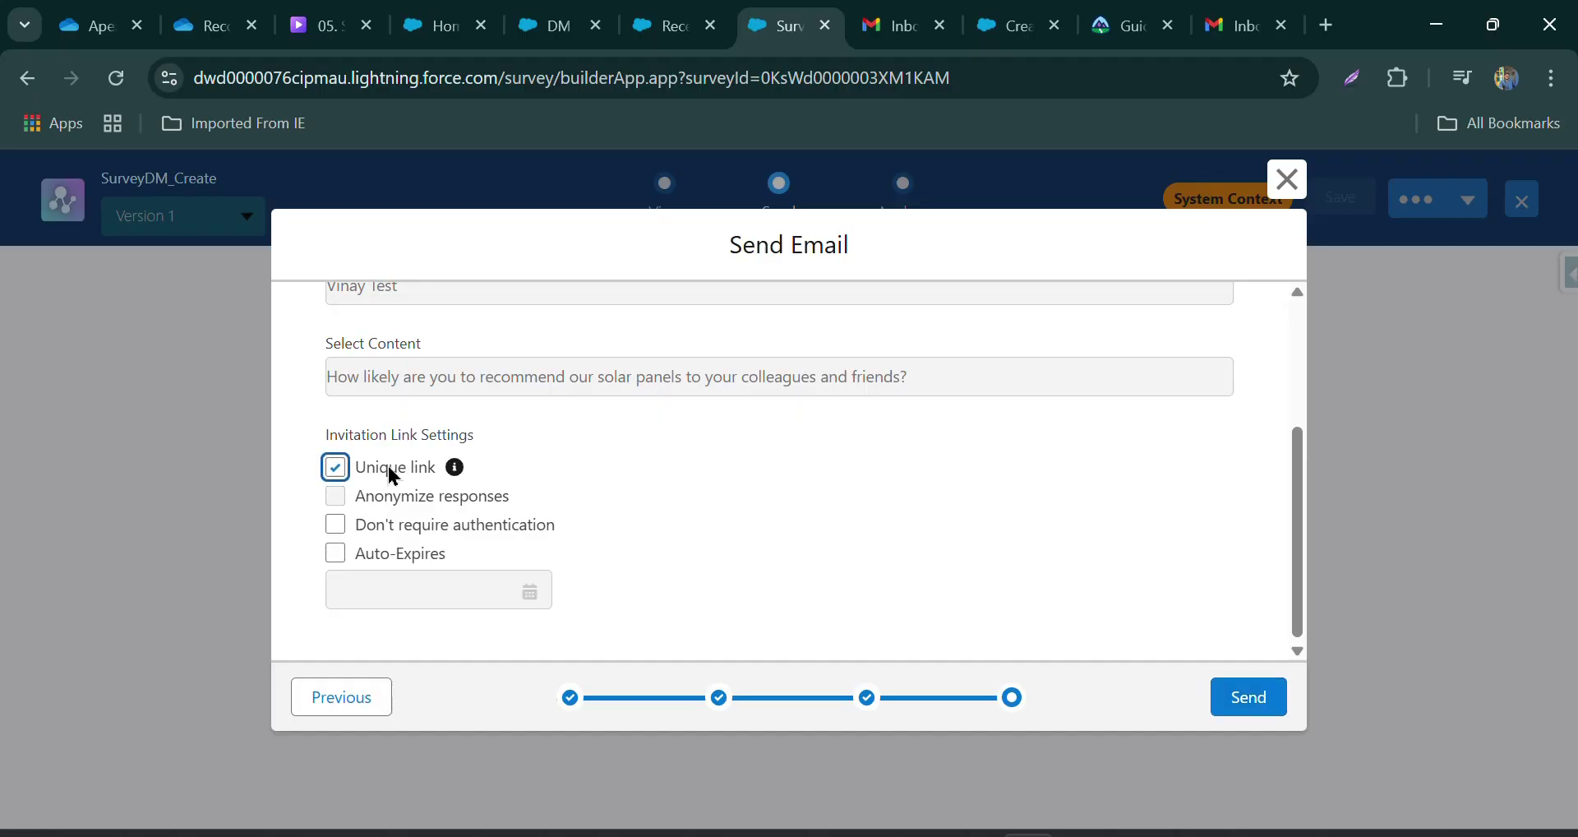
{"action": "left_click", "coordinate": [413, 526]}
{"action": "left_click", "coordinate": [1233, 694]}
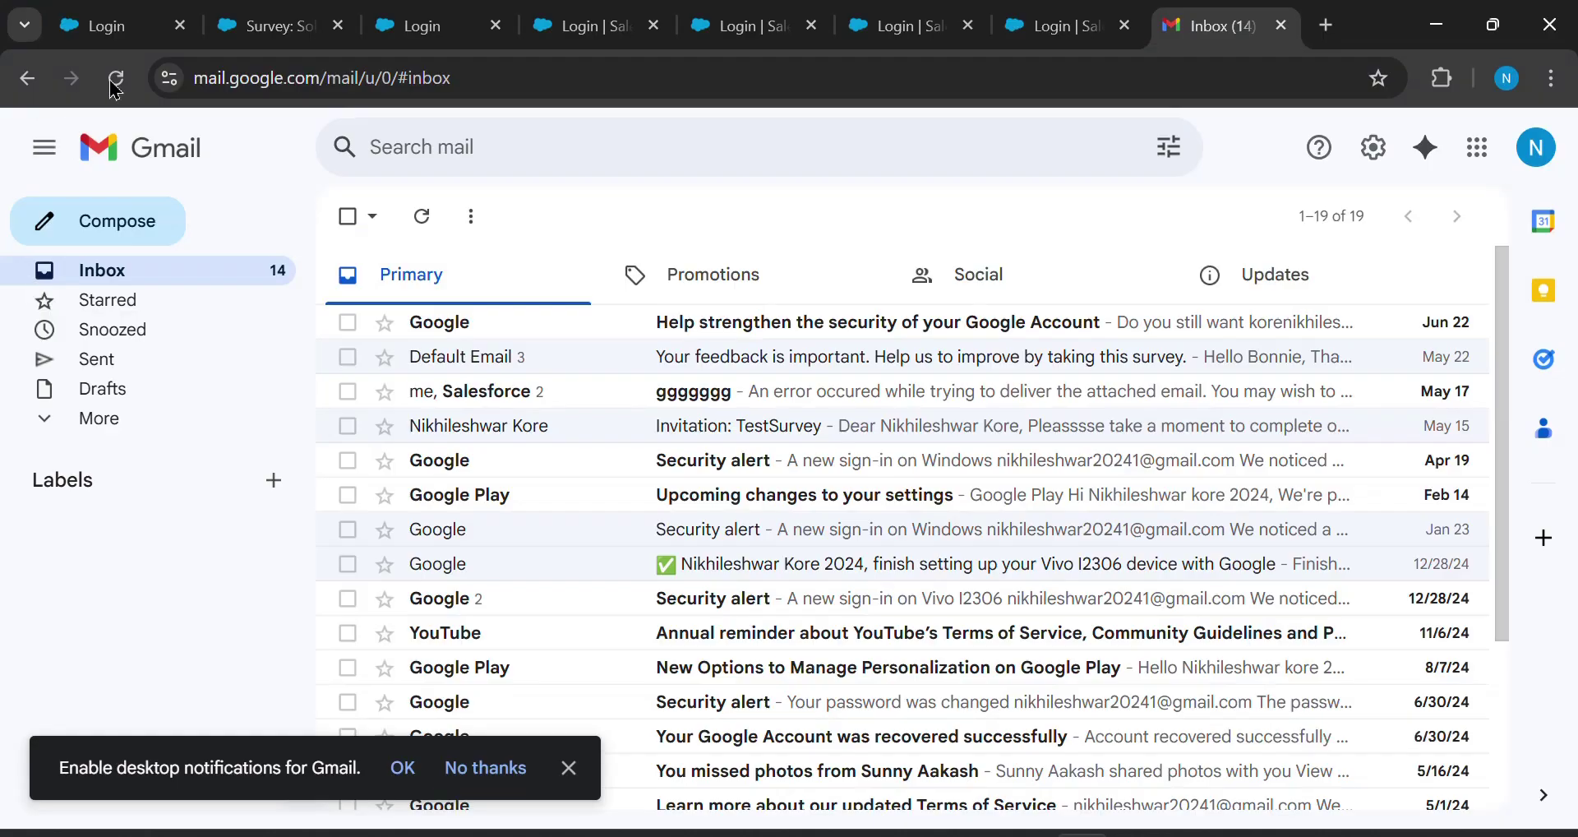
- Switch to the recipient's Gmail, refresh it, and open the newest survey invitation in the Spam folder
{"action": "left_click", "coordinate": [116, 78]}
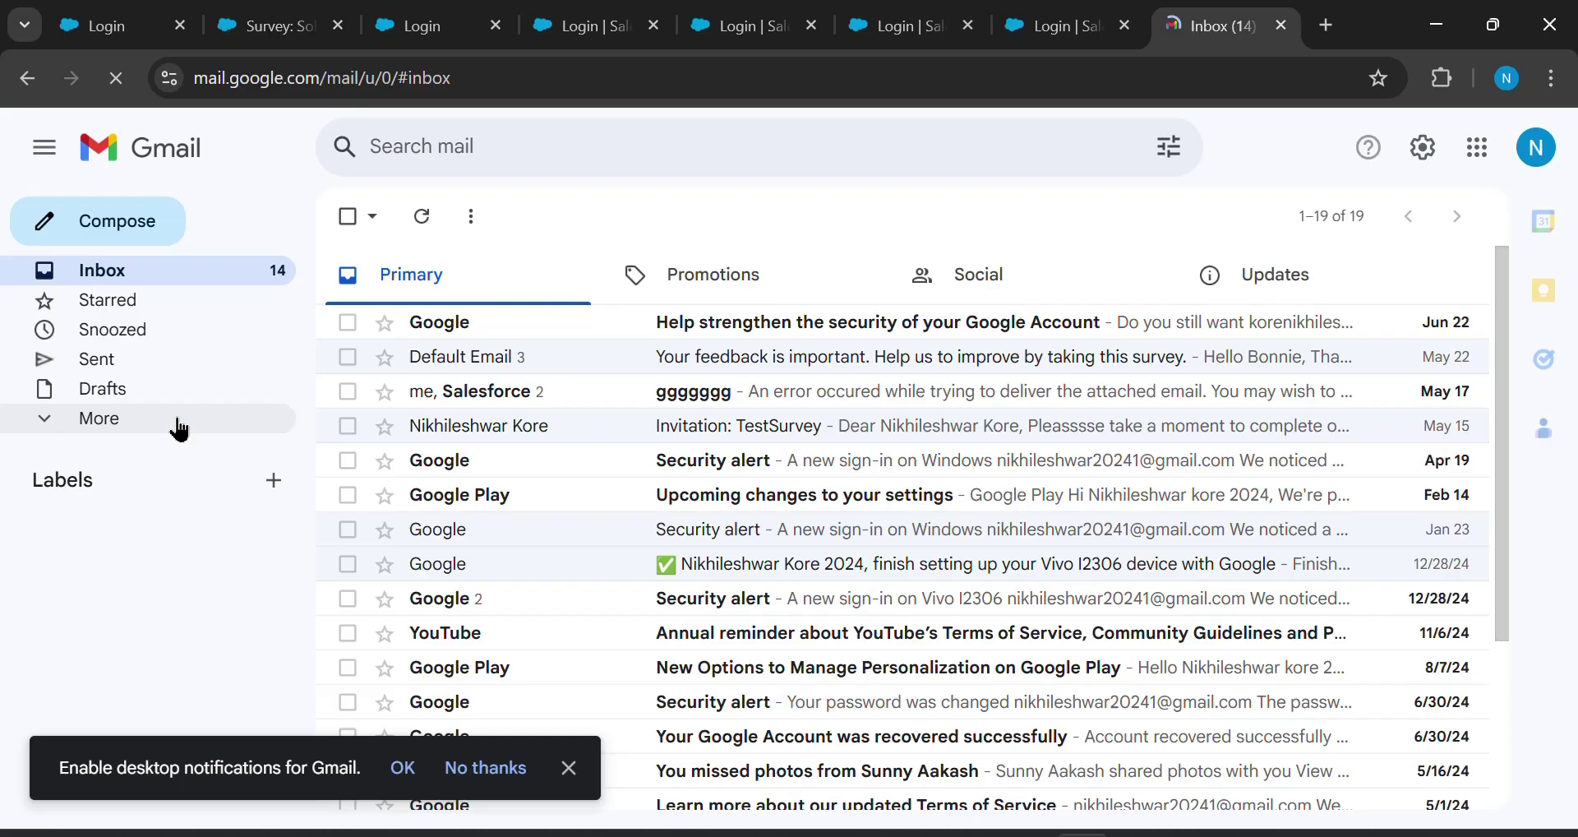
{"action": "left_click", "coordinate": [174, 419]}
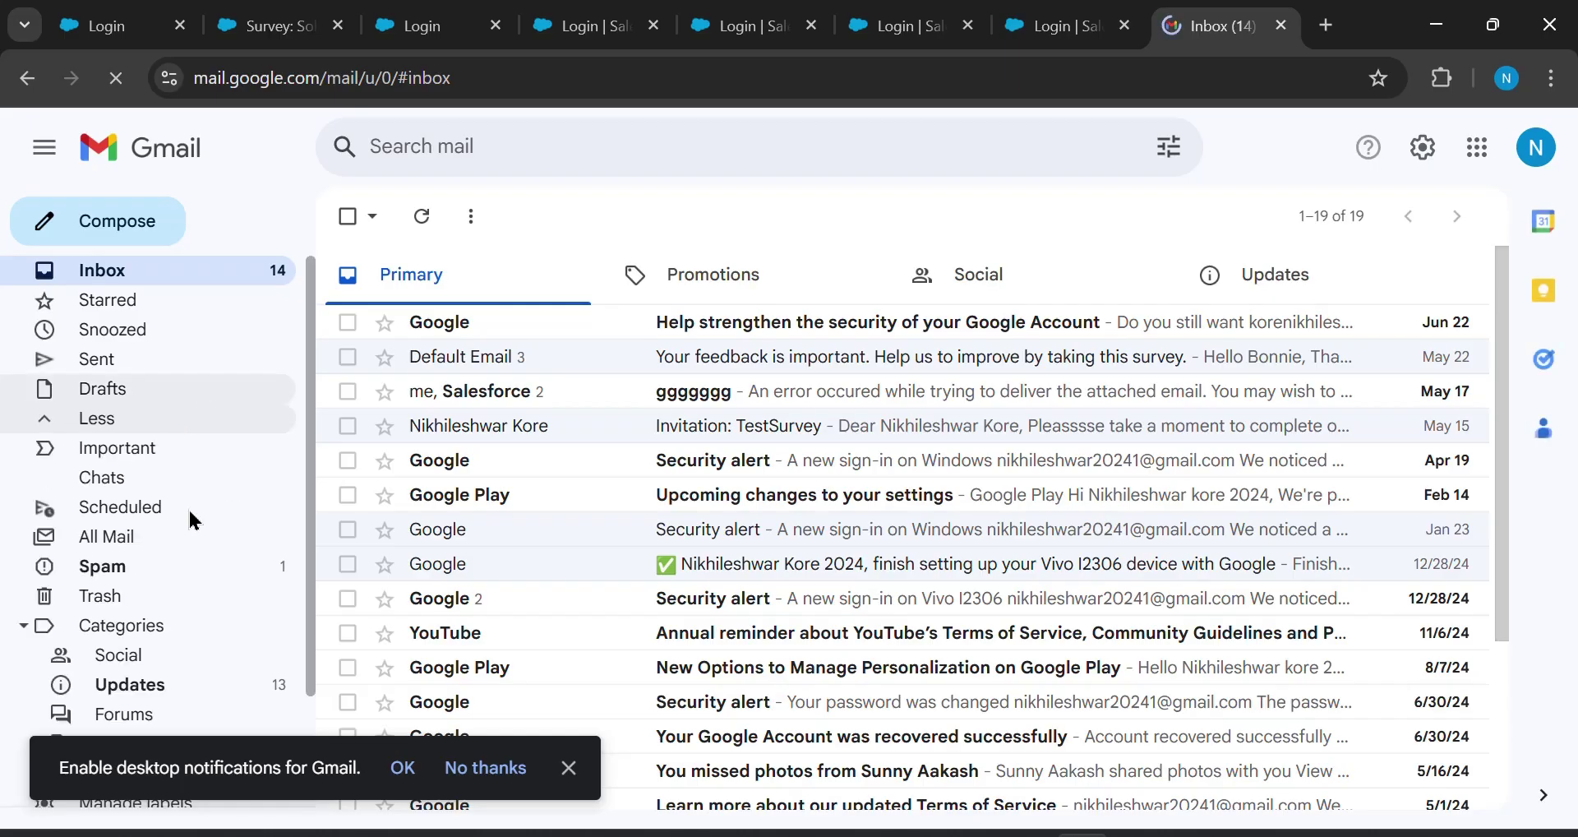
{"action": "left_click", "coordinate": [130, 571]}
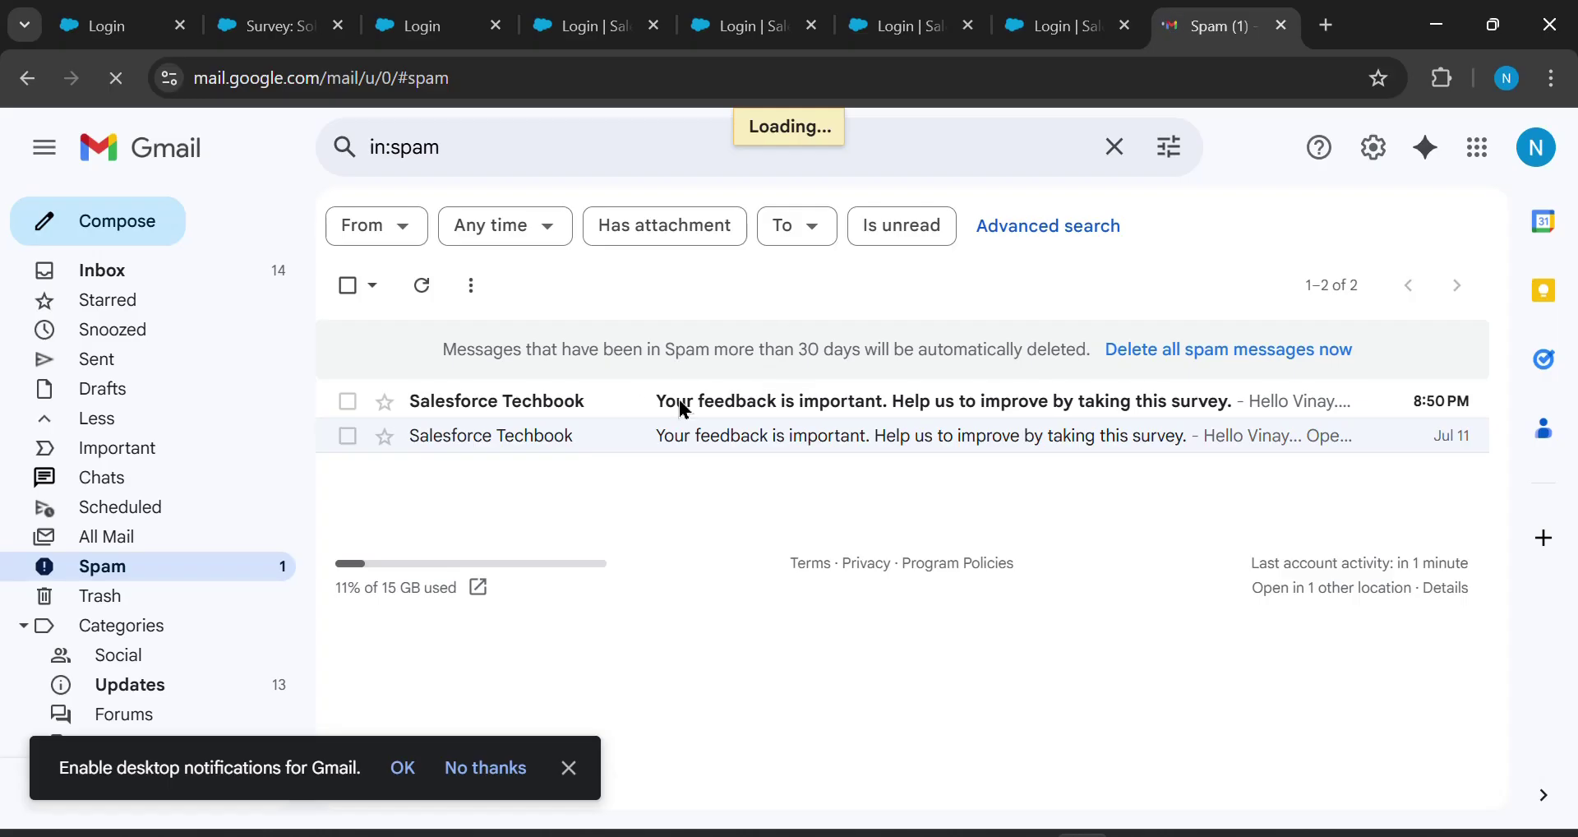
{"action": "left_click", "coordinate": [617, 394]}
{"action": "scroll", "coordinate": [627, 429], "scroll_direction": "down", "scroll_amount": 3}
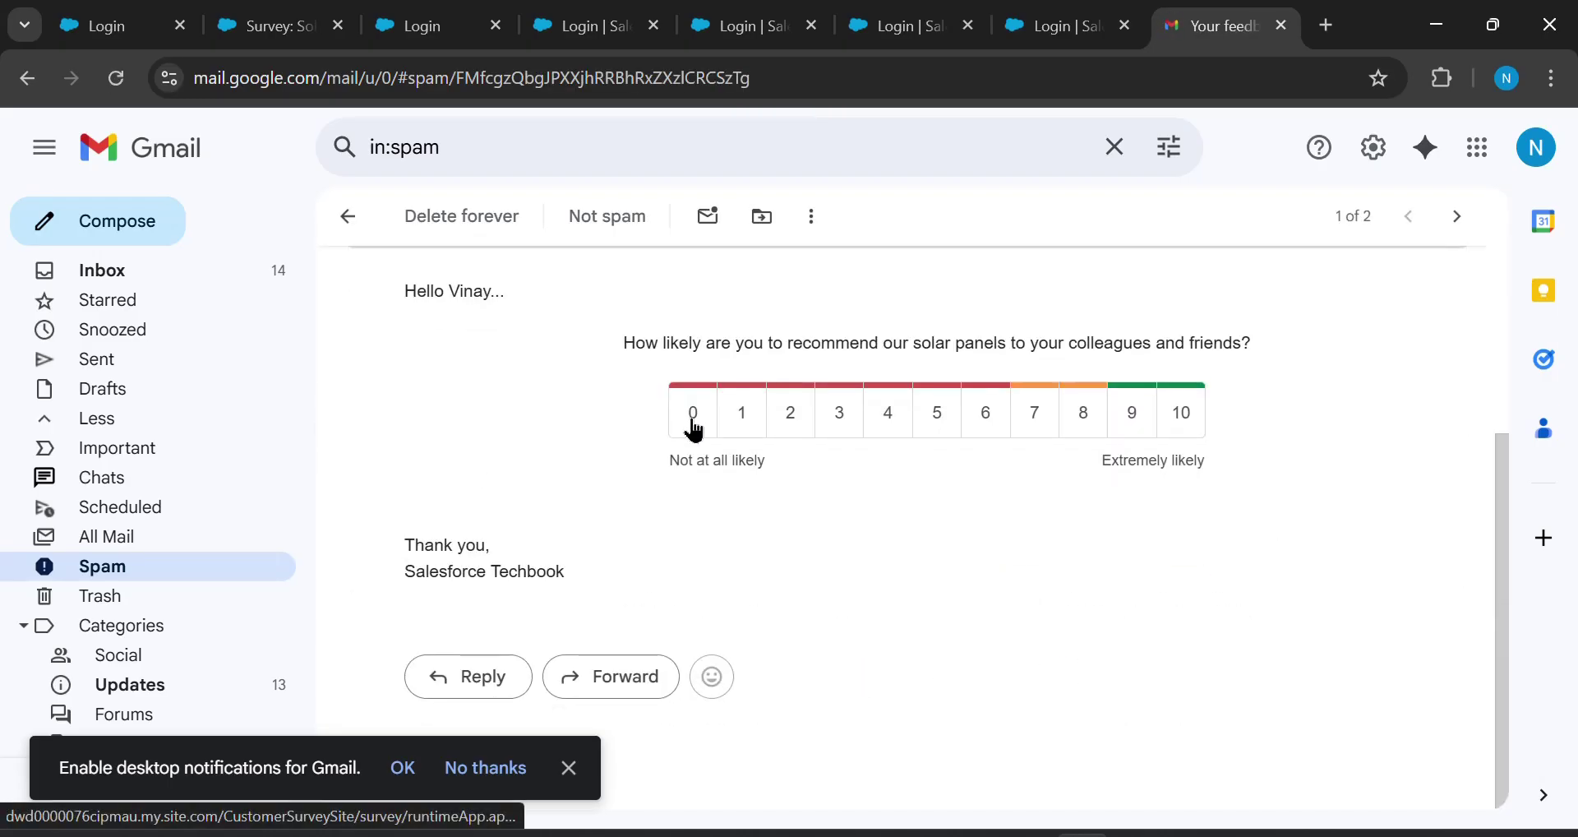
- Submit the survey with an NPS rating of 1, the reason "NEed TO Imorive more informaton", and YES for solar panel servicing
{"action": "left_click", "coordinate": [733, 422]}
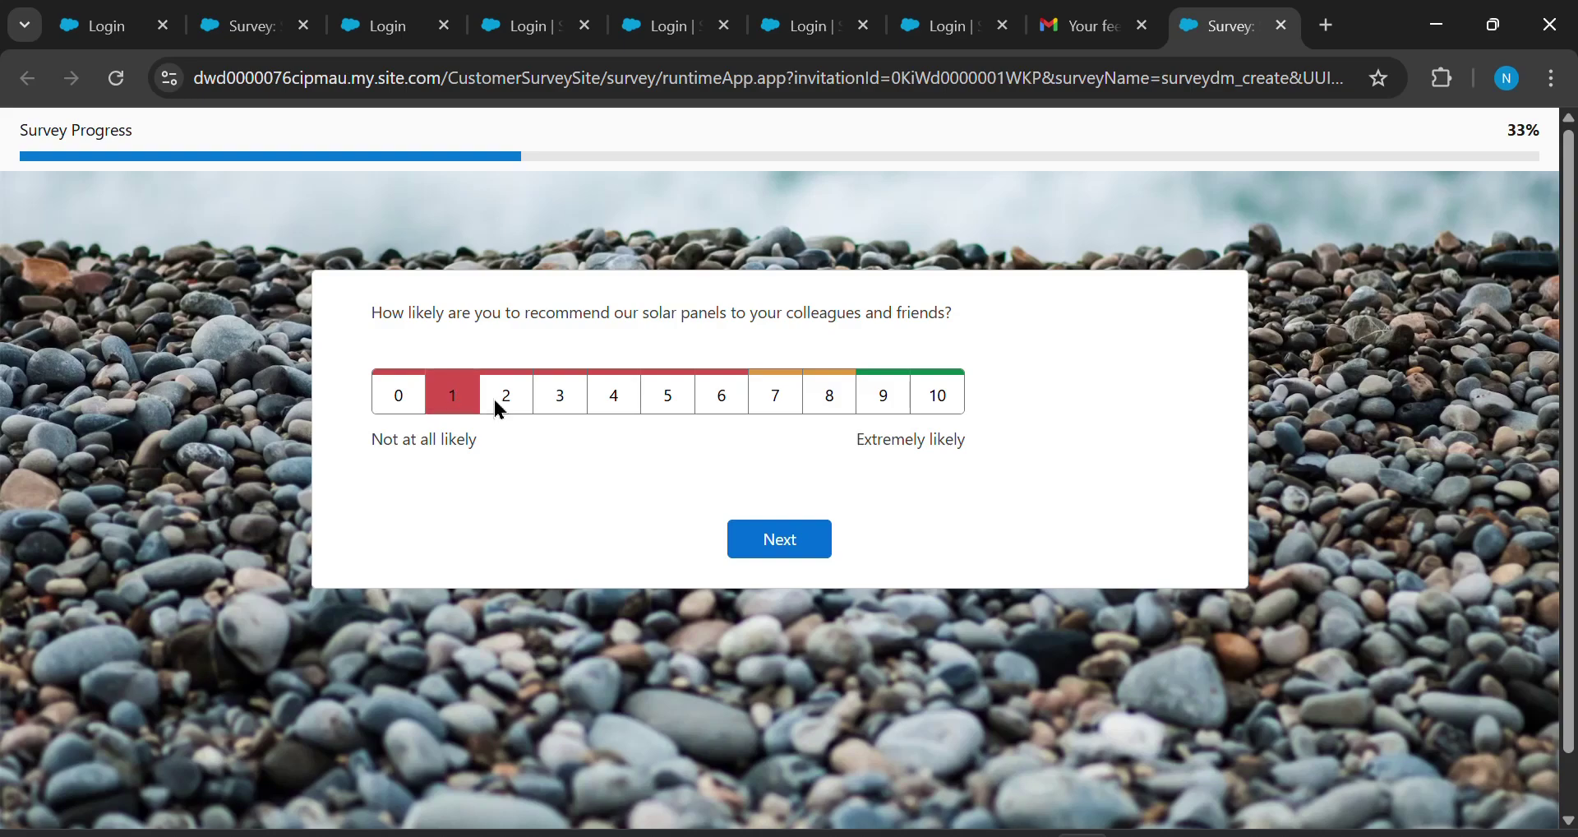
{"action": "left_click", "coordinate": [764, 554]}
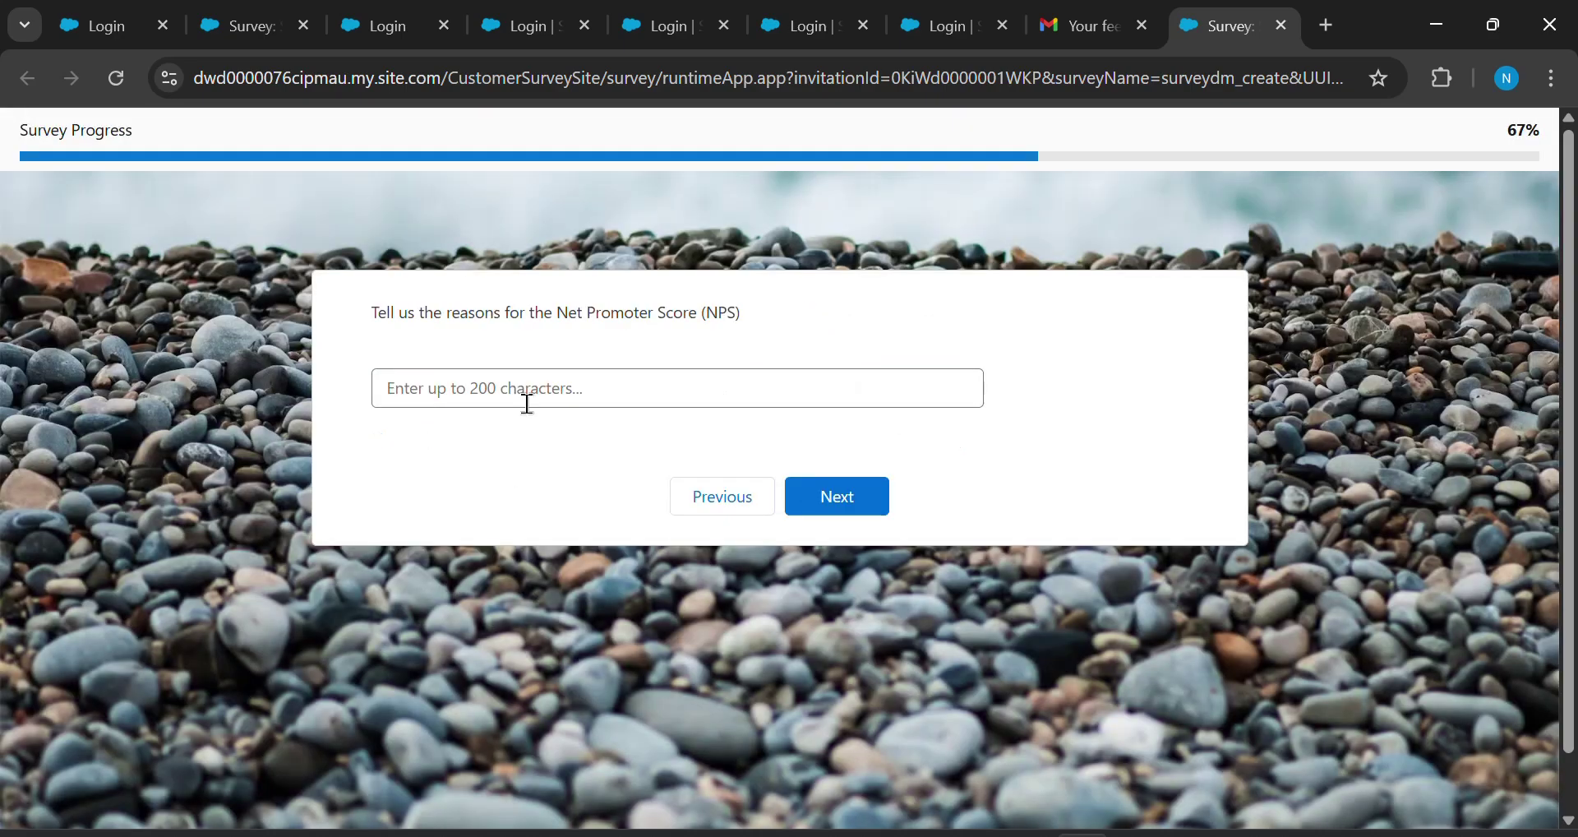
{"action": "left_click", "coordinate": [527, 402]}
{"action": "left_click", "coordinate": [567, 570]}
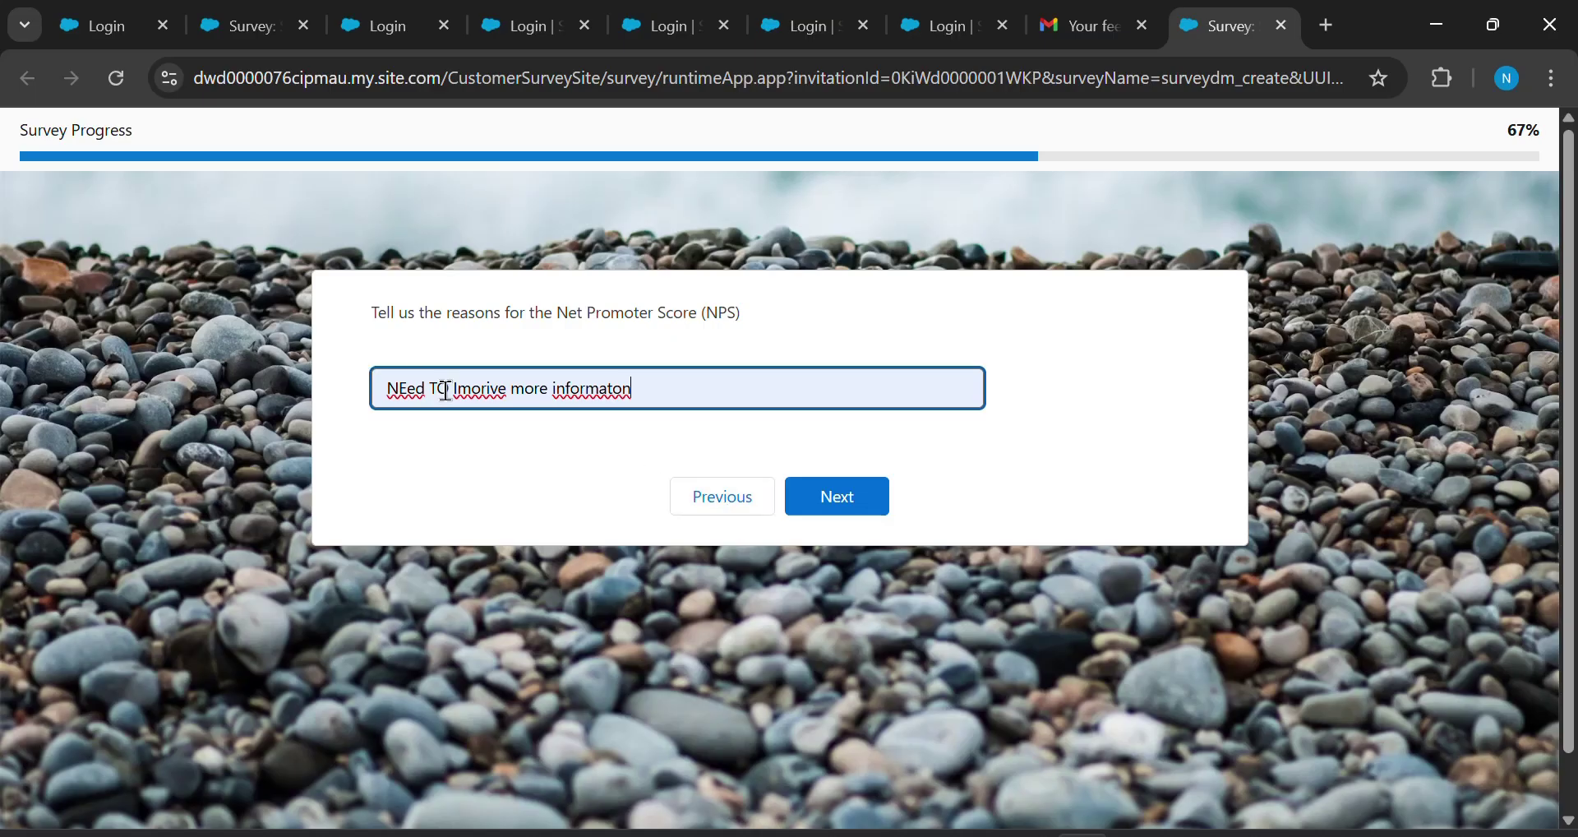
{"action": "left_click", "coordinate": [857, 507]}
{"action": "left_click", "coordinate": [705, 418]}
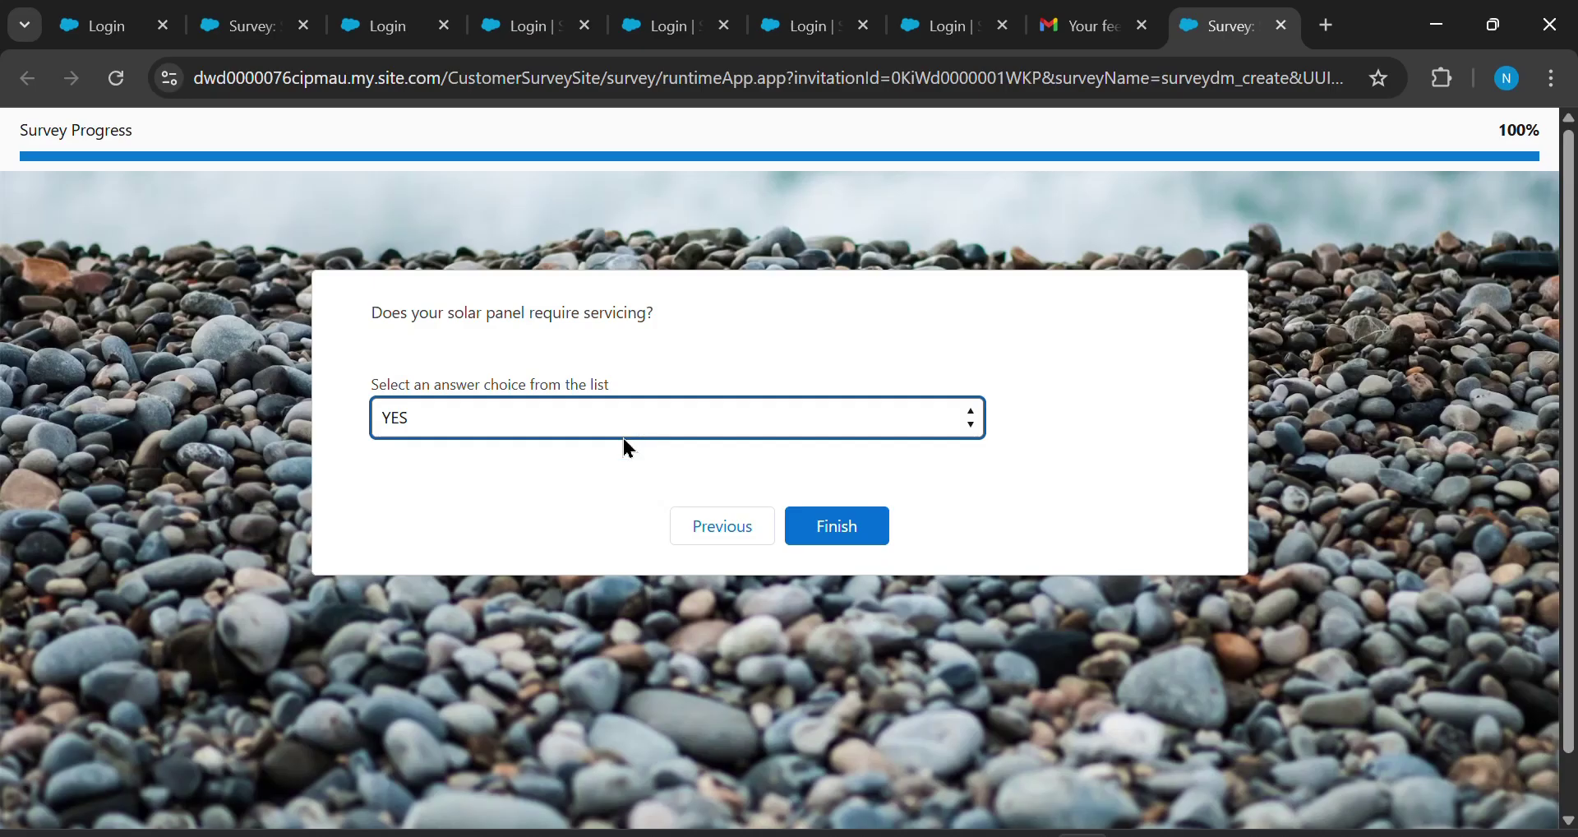
{"action": "left_click", "coordinate": [839, 536]}
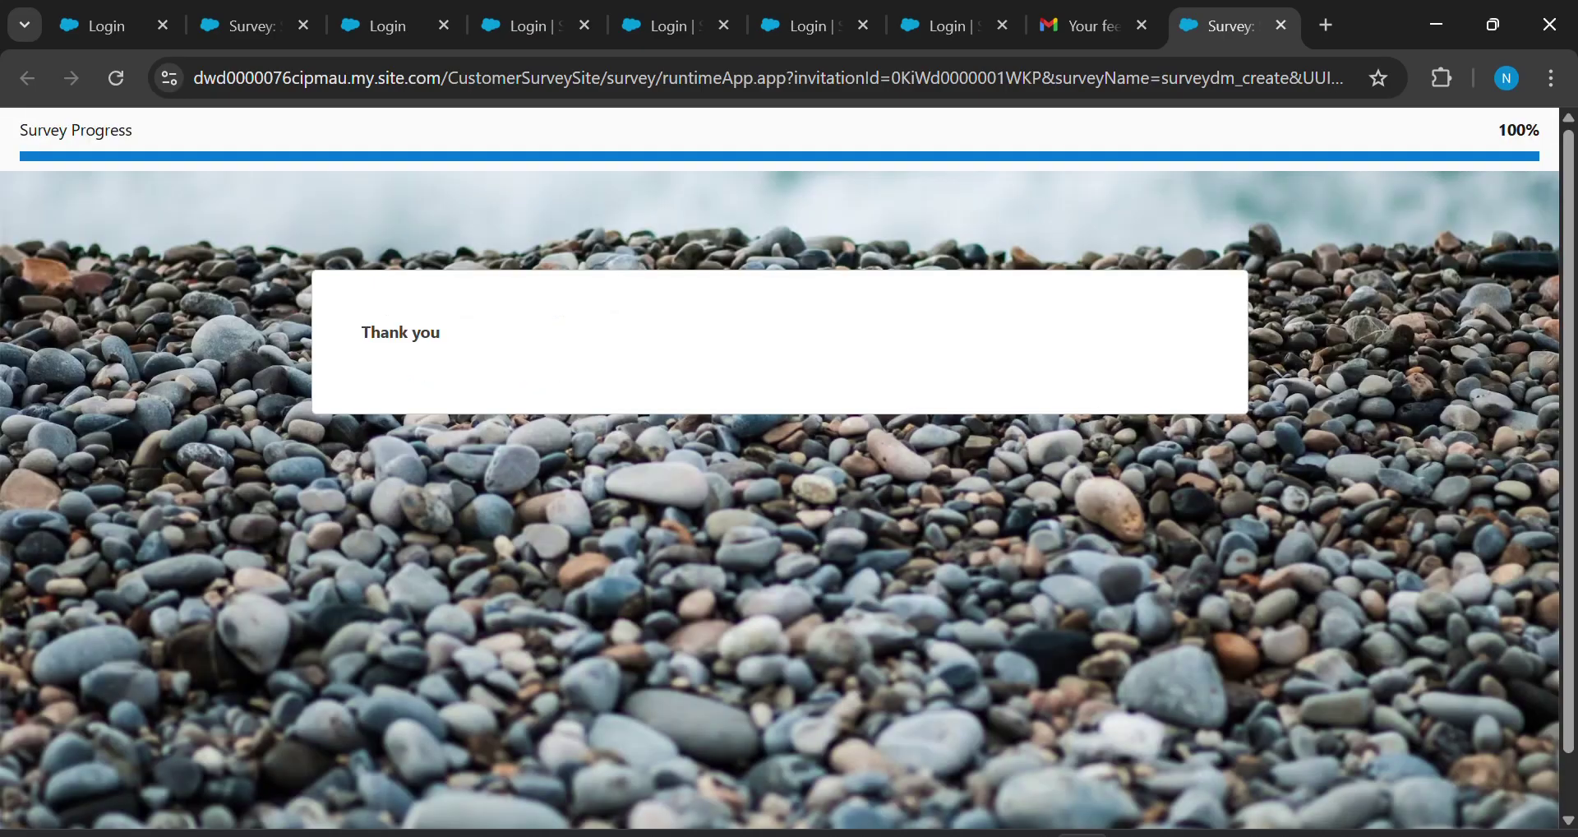
- Return to Salesforce and open the recipient's contact record, then its case "Low NPS Less than 3" to examine the details and feed
{"action": "key", "text": "alt+Tab"}
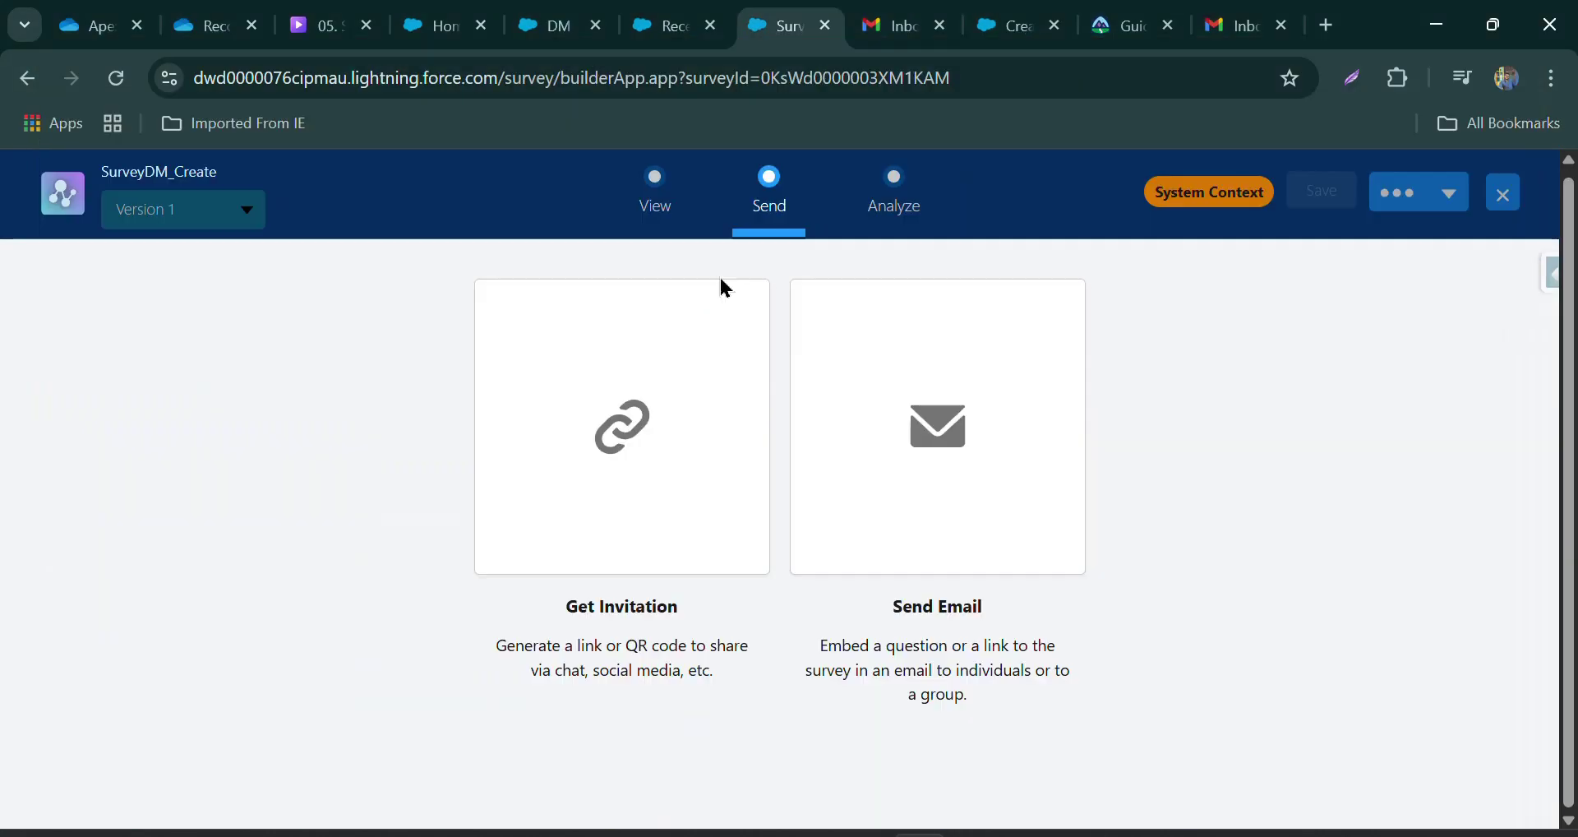
{"action": "left_click", "coordinate": [662, 25]}
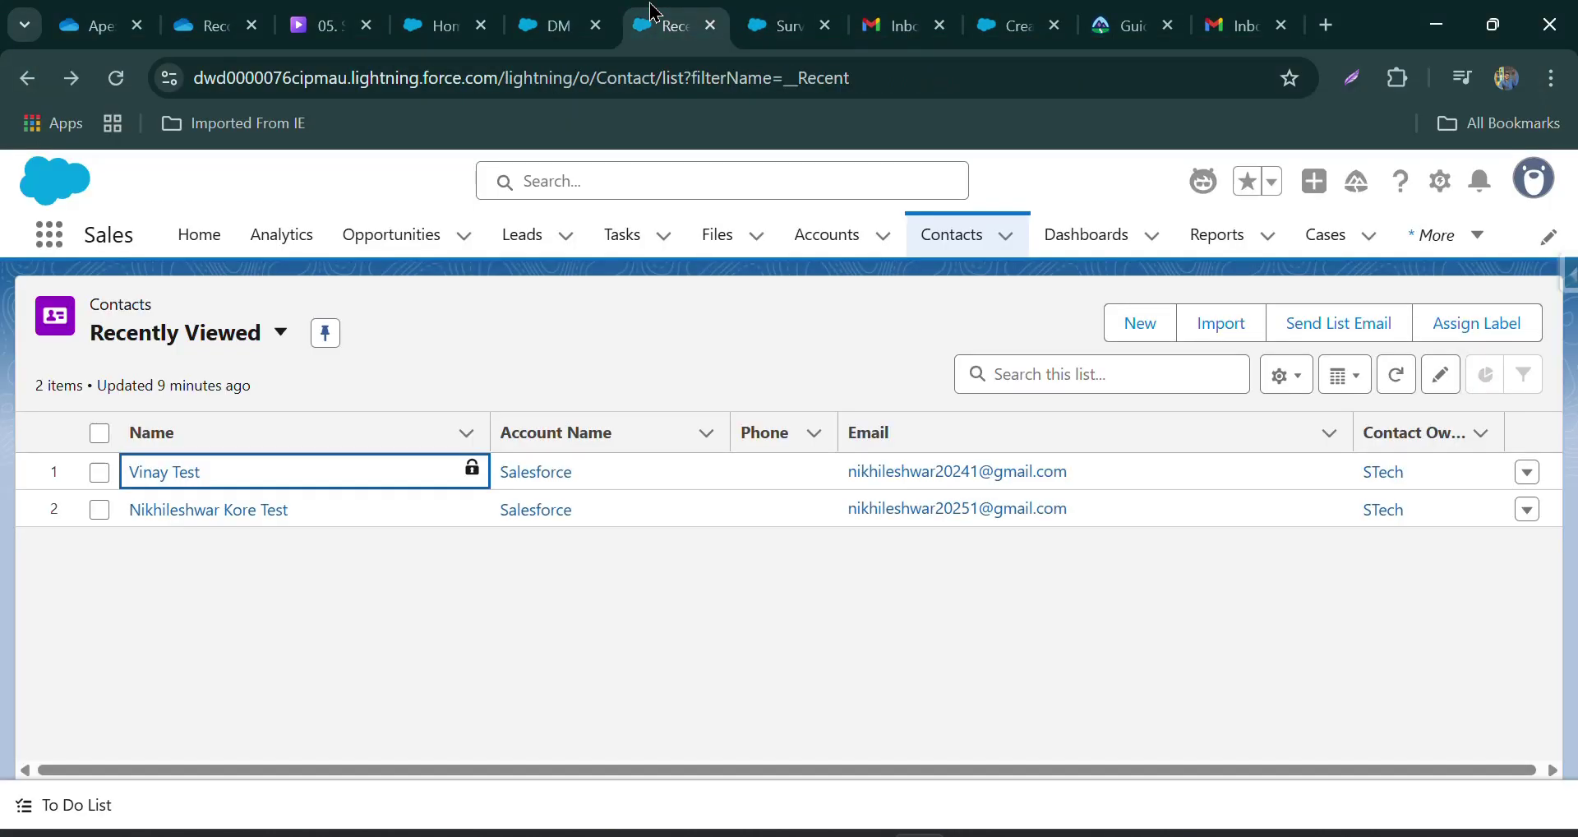
{"action": "left_click", "coordinate": [168, 470]}
{"action": "scroll", "coordinate": [201, 427], "scroll_direction": "down", "scroll_amount": 5}
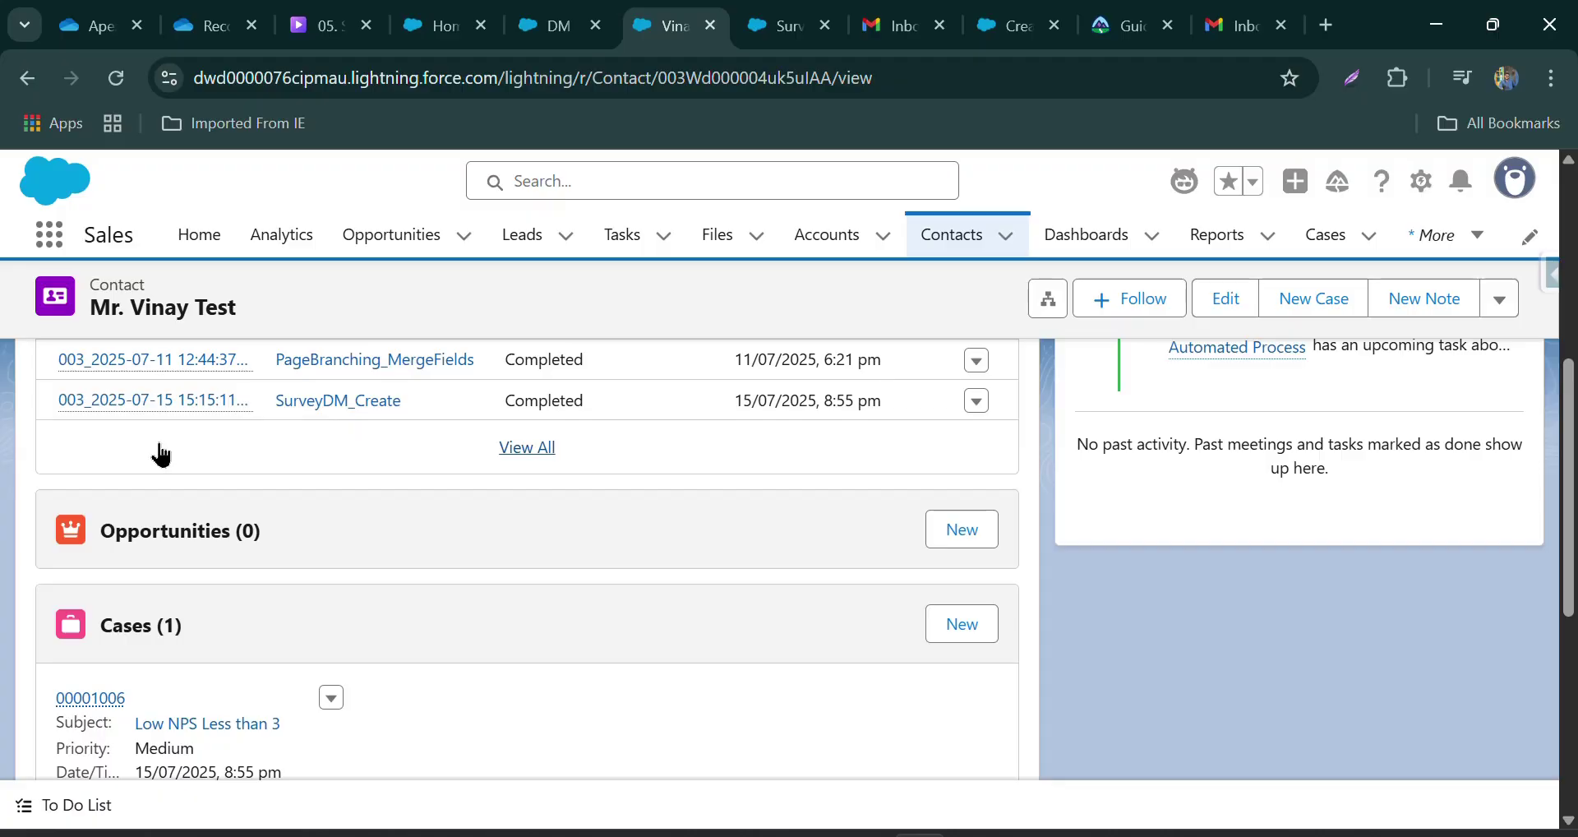
{"action": "scroll", "coordinate": [160, 455], "scroll_direction": "down", "scroll_amount": 2}
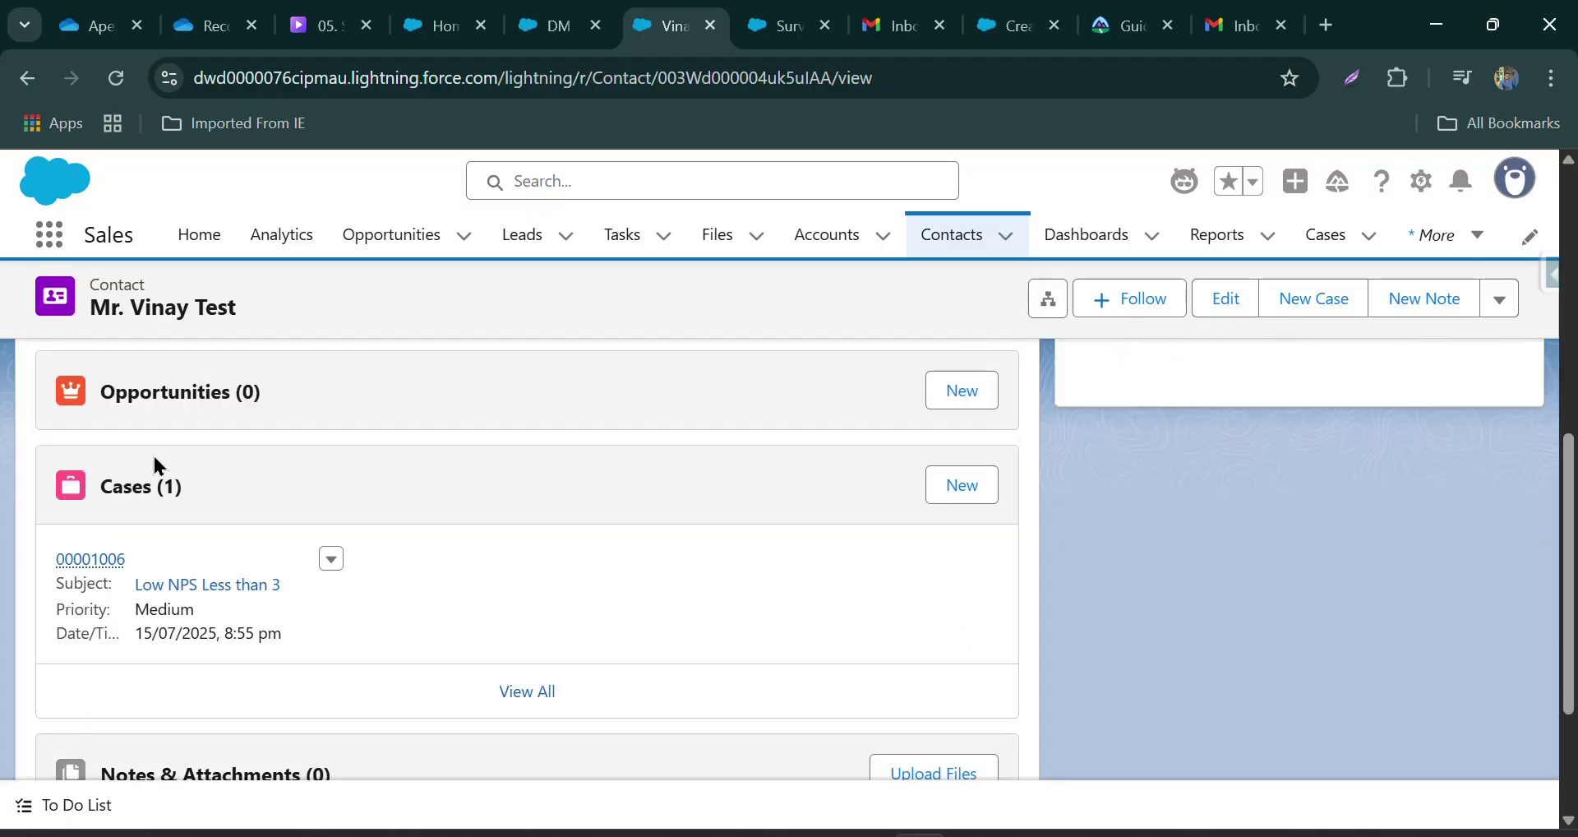
{"action": "left_click", "coordinate": [100, 559]}
{"action": "scroll", "coordinate": [164, 517], "scroll_direction": "down", "scroll_amount": 3}
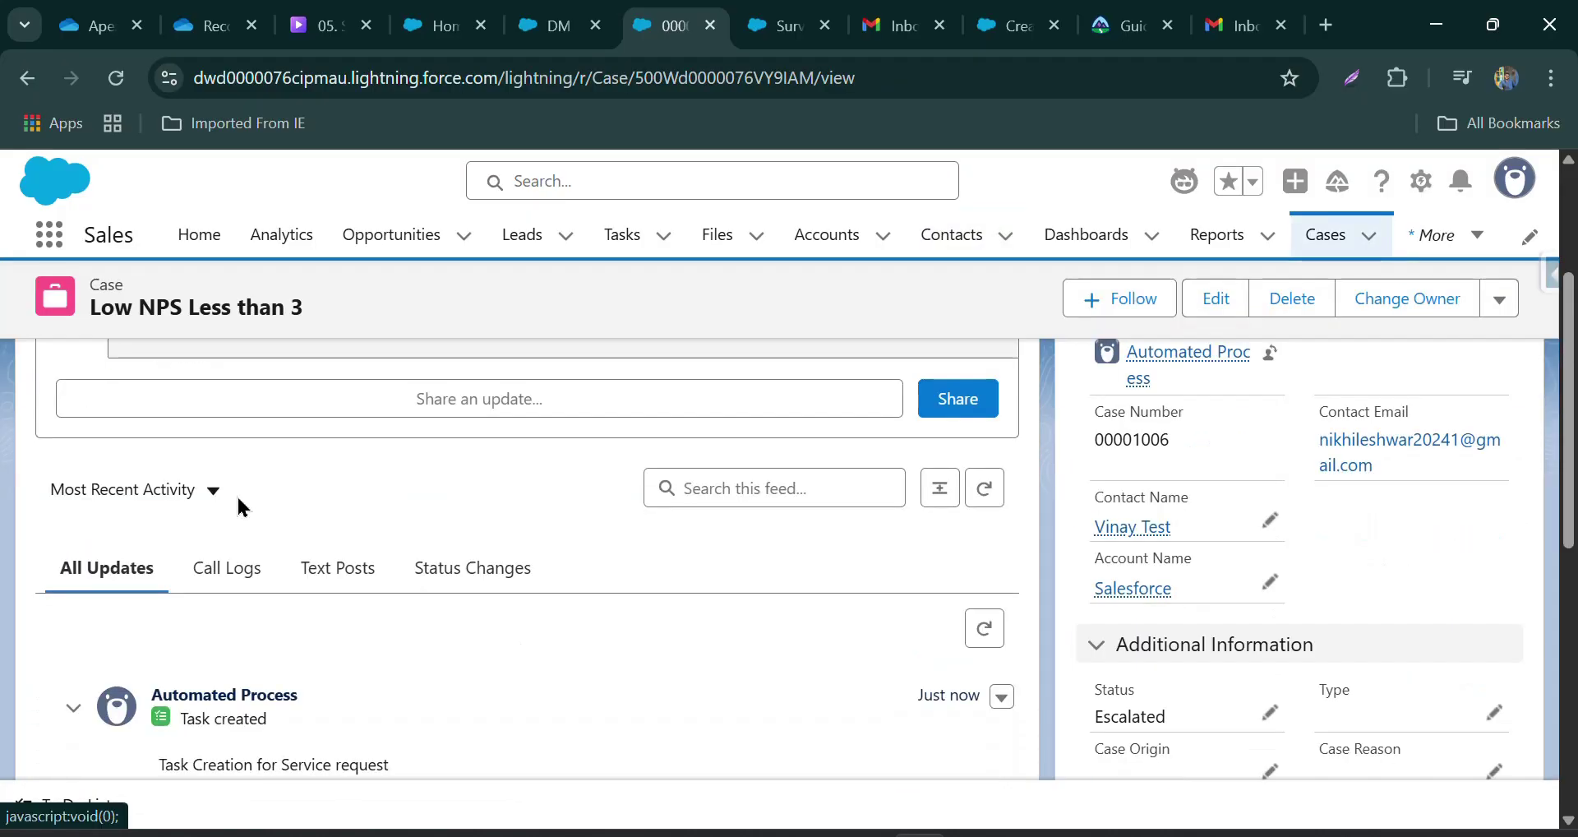
- Examine the case's status, priority, subject, description and contact fields against the task, comment and creation entries in its activity feed
{"action": "scroll", "coordinate": [623, 532], "scroll_direction": "down", "scroll_amount": 6}
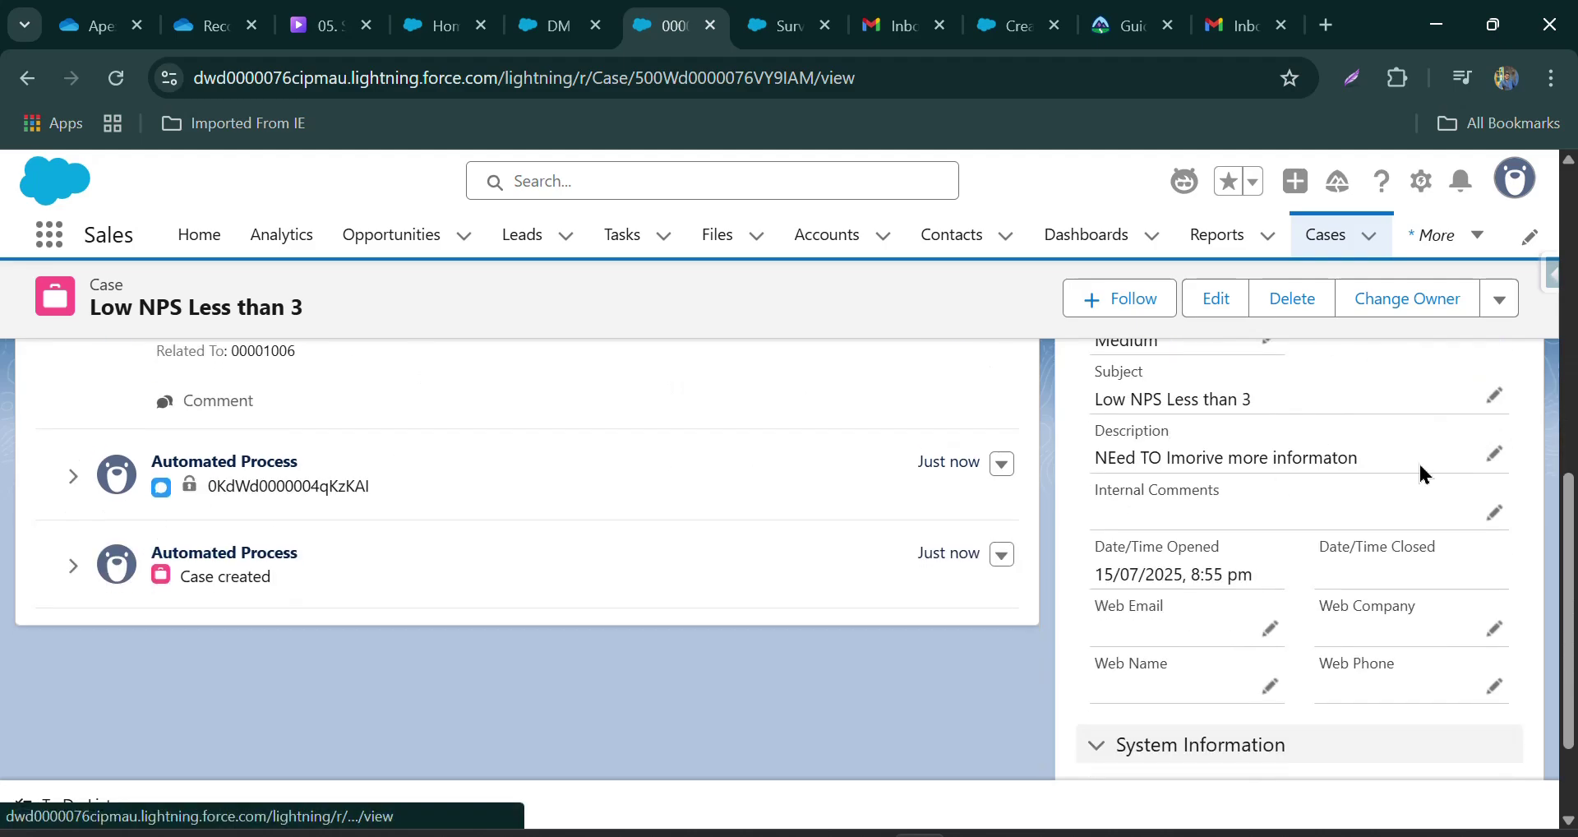
{"action": "scroll", "coordinate": [1463, 481], "scroll_direction": "down", "scroll_amount": 2}
{"action": "scroll", "coordinate": [986, 573], "scroll_direction": "up", "scroll_amount": 3}
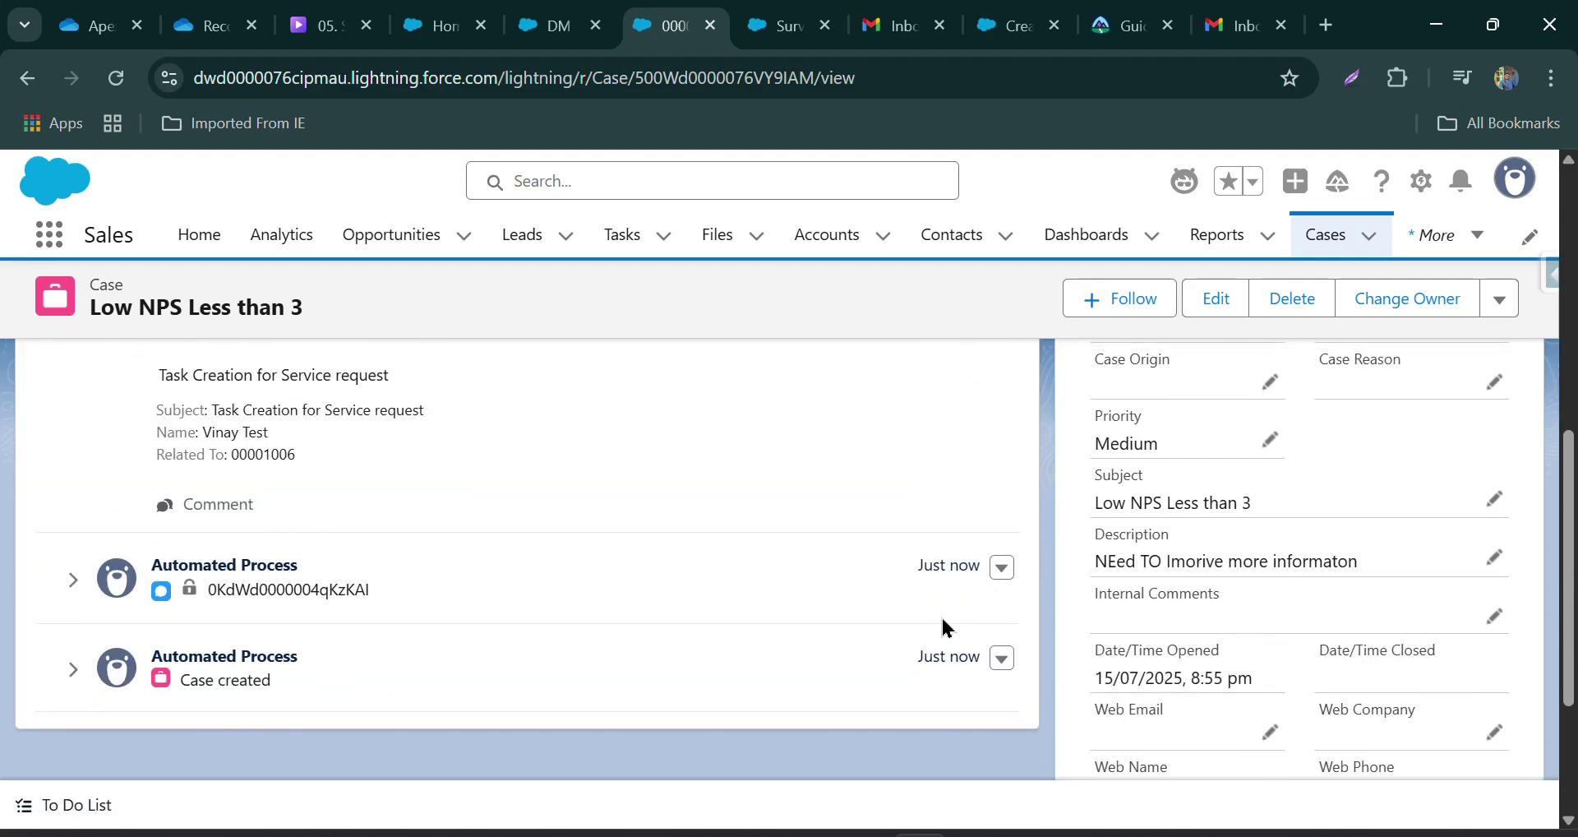
{"action": "scroll", "coordinate": [967, 622], "scroll_direction": "up", "scroll_amount": 6}
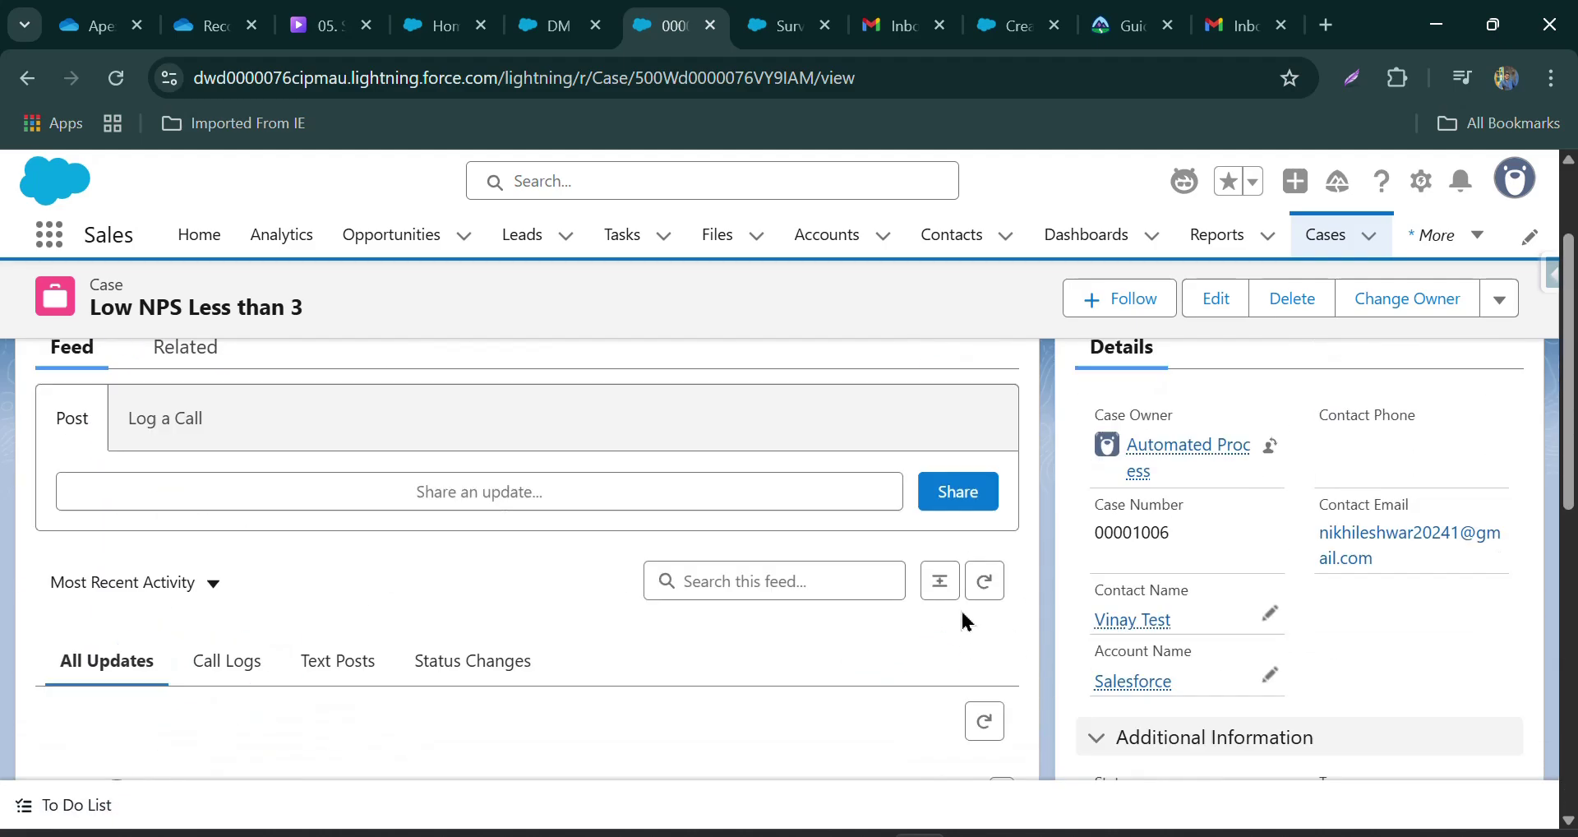
{"action": "scroll", "coordinate": [967, 622], "scroll_direction": "up", "scroll_amount": 2}
{"action": "scroll", "coordinate": [1022, 584], "scroll_direction": "down", "scroll_amount": 3}
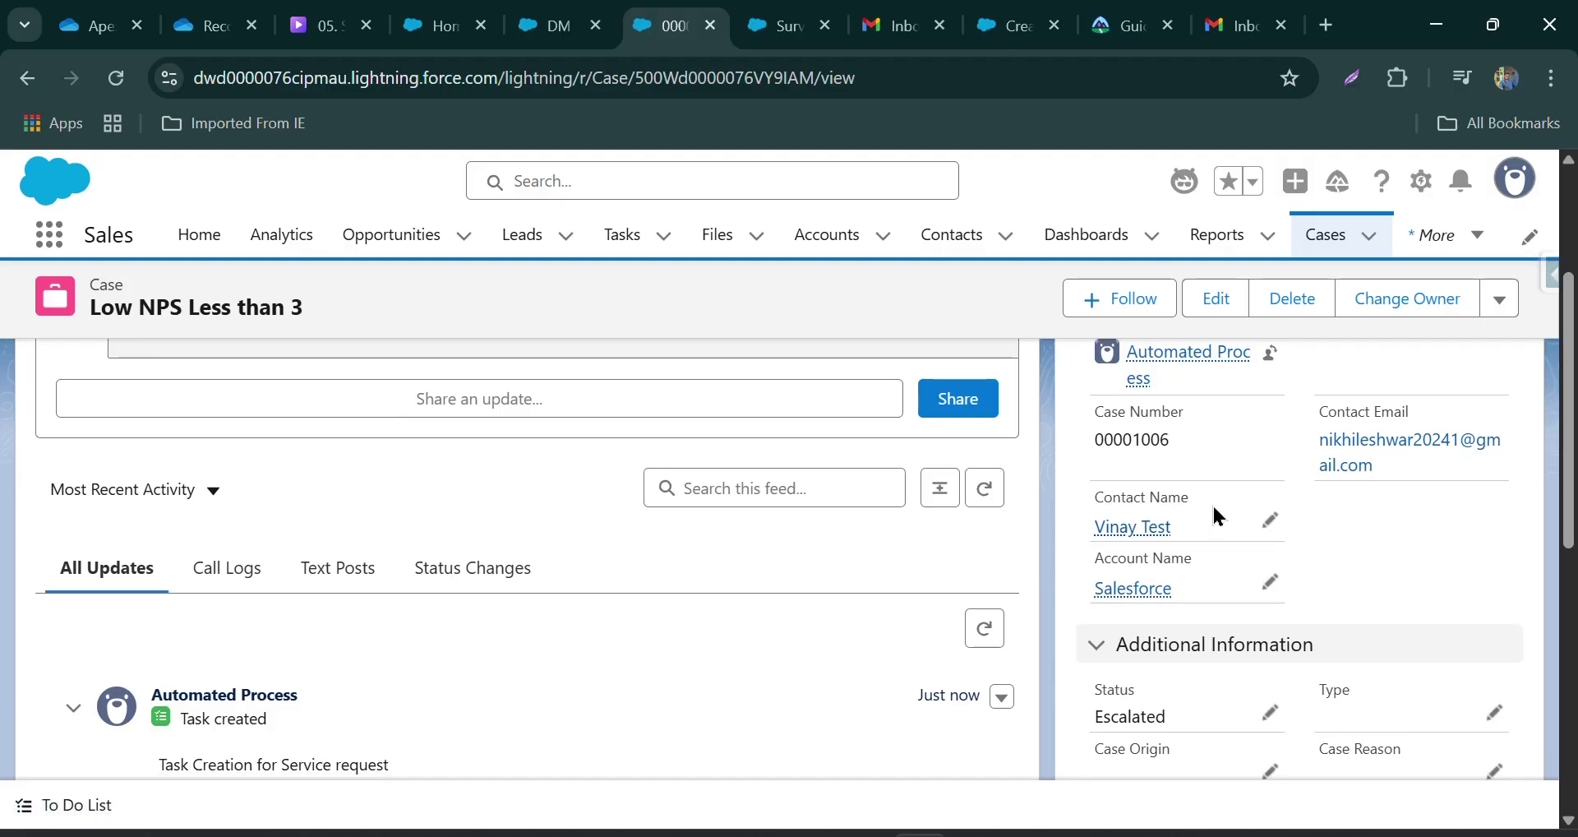
{"action": "scroll", "coordinate": [1213, 515], "scroll_direction": "up", "scroll_amount": 3}
{"action": "scroll", "coordinate": [1053, 580], "scroll_direction": "down", "scroll_amount": 3}
{"action": "scroll", "coordinate": [493, 630], "scroll_direction": "down", "scroll_amount": 3}
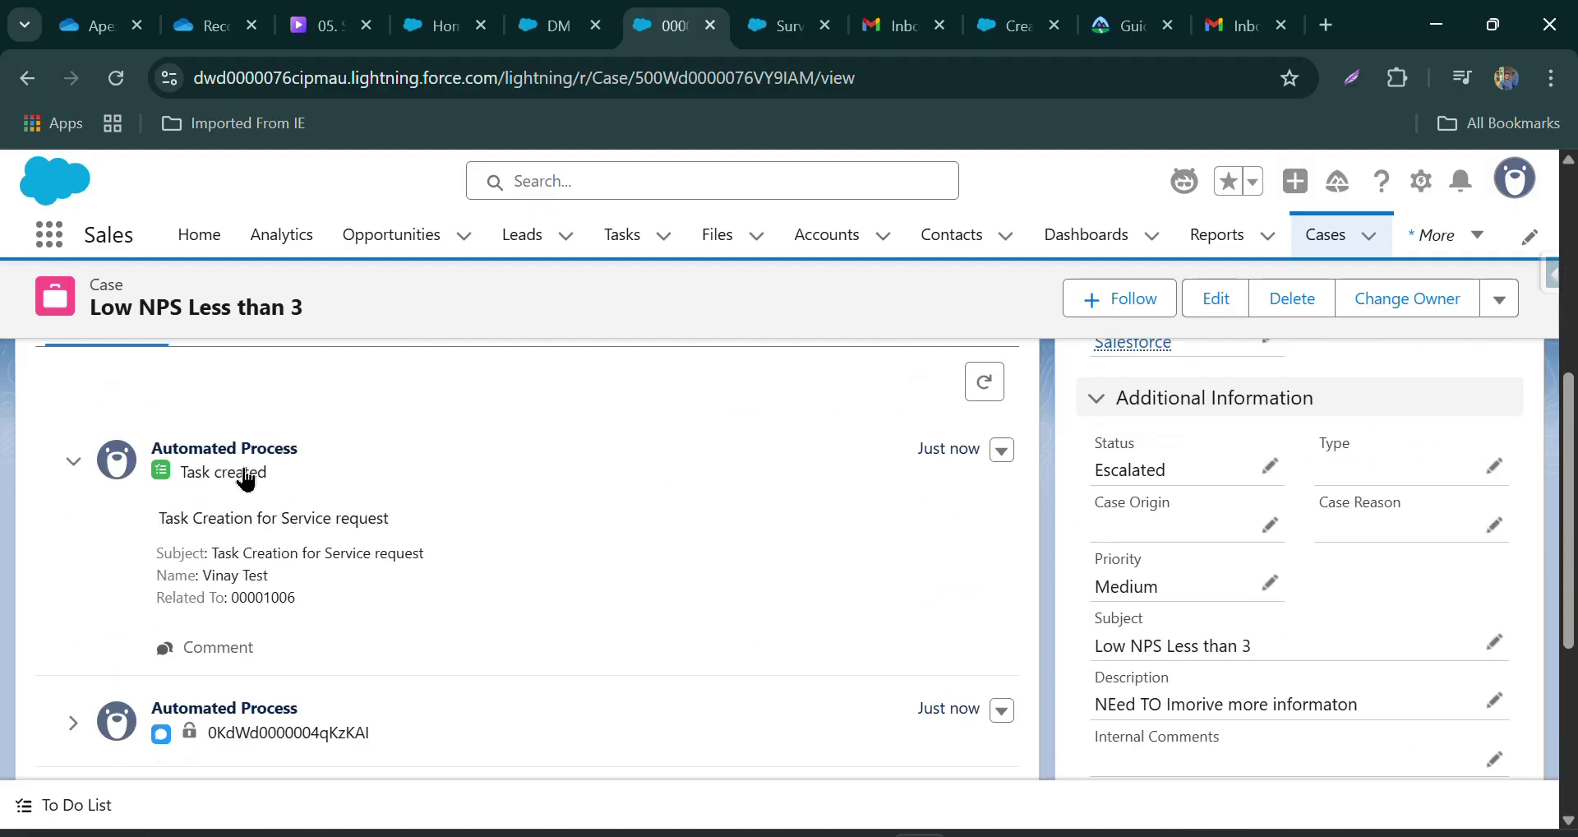
{"action": "scroll", "coordinate": [386, 518], "scroll_direction": "down", "scroll_amount": 3}
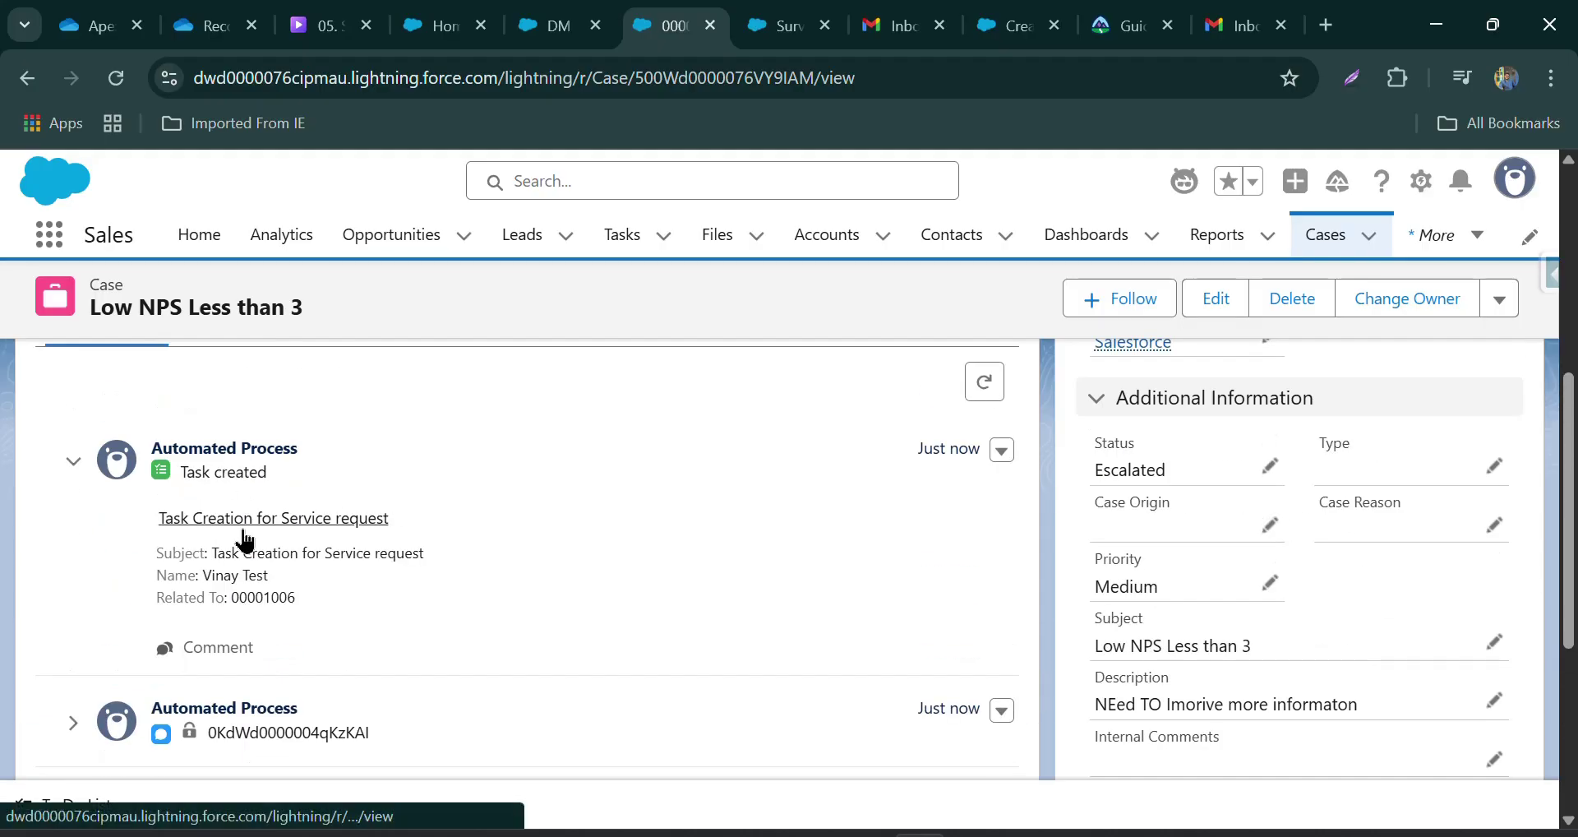
- Open the "Task Creation for Service request" task from the case feed and review its assignment, related case, status and priority
{"action": "left_click", "coordinate": [242, 530]}
{"action": "scroll", "coordinate": [433, 483], "scroll_direction": "down", "scroll_amount": 3}
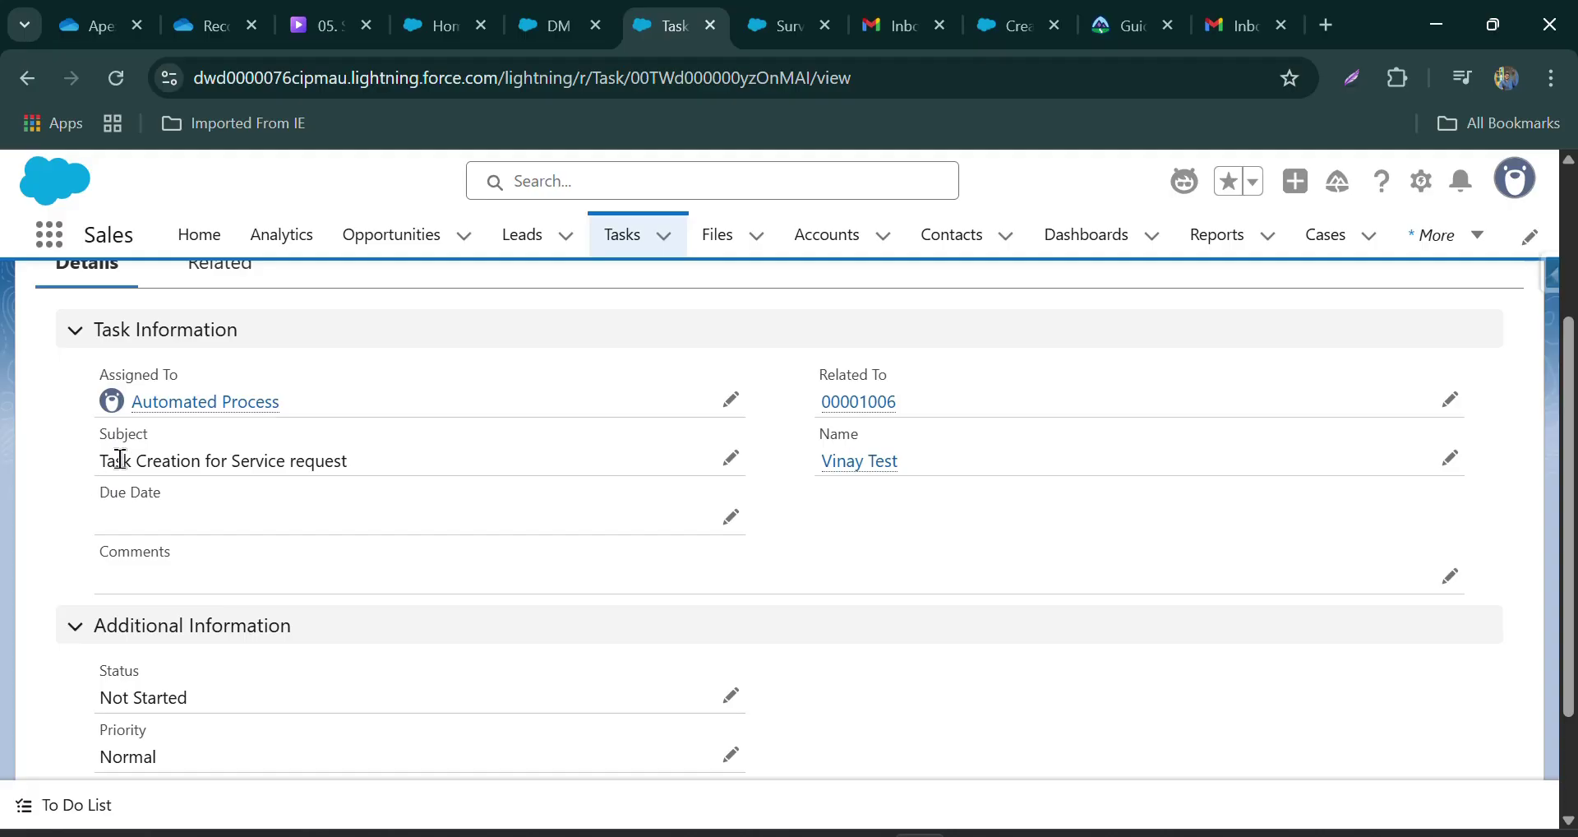
{"action": "scroll", "coordinate": [354, 464], "scroll_direction": "down", "scroll_amount": 2}
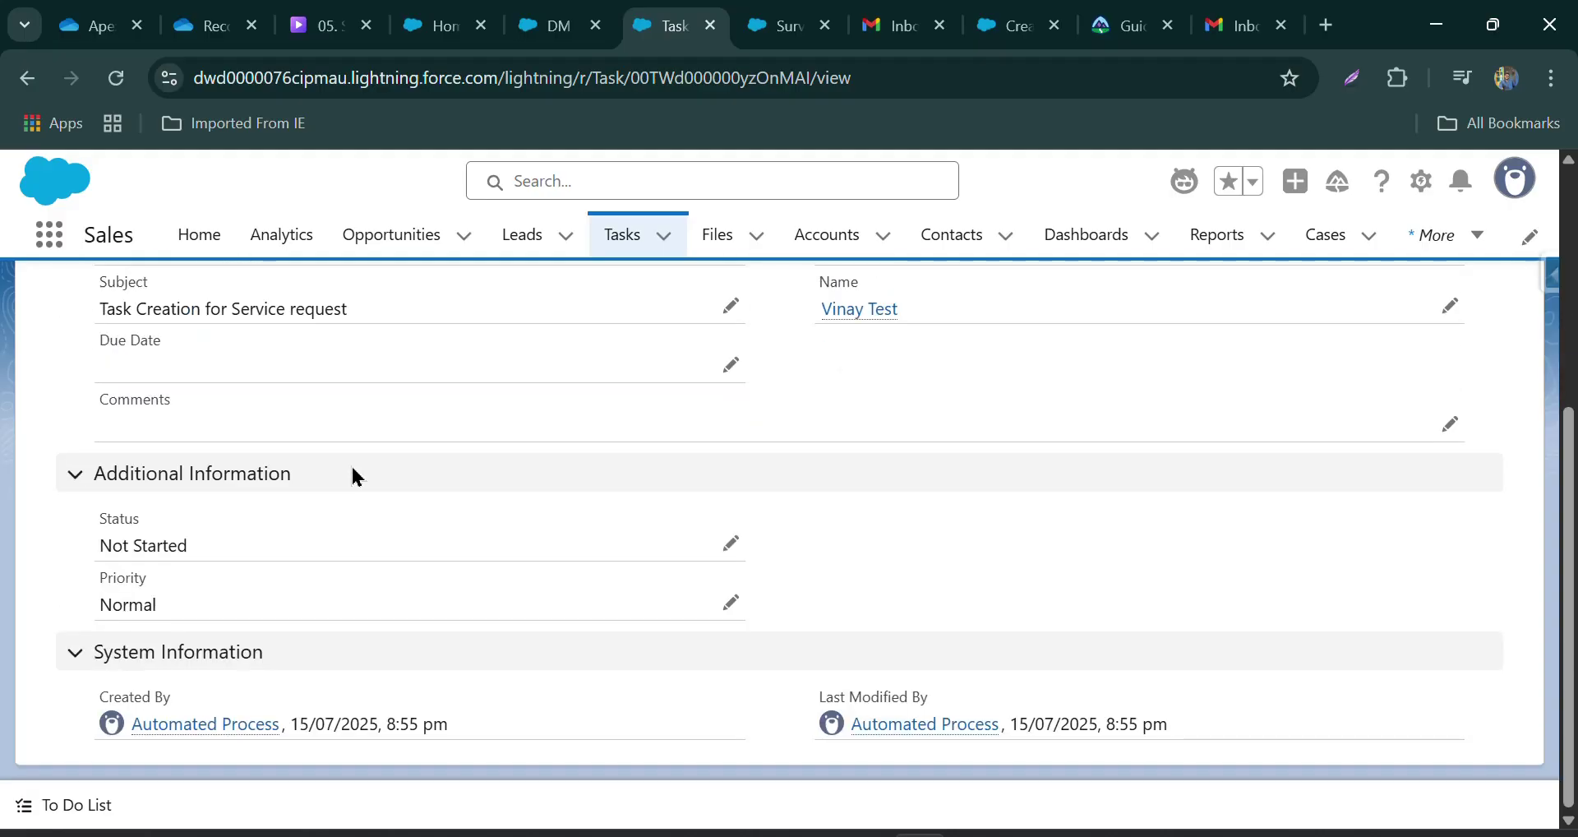
{"action": "scroll", "coordinate": [401, 559], "scroll_direction": "up", "scroll_amount": 5}
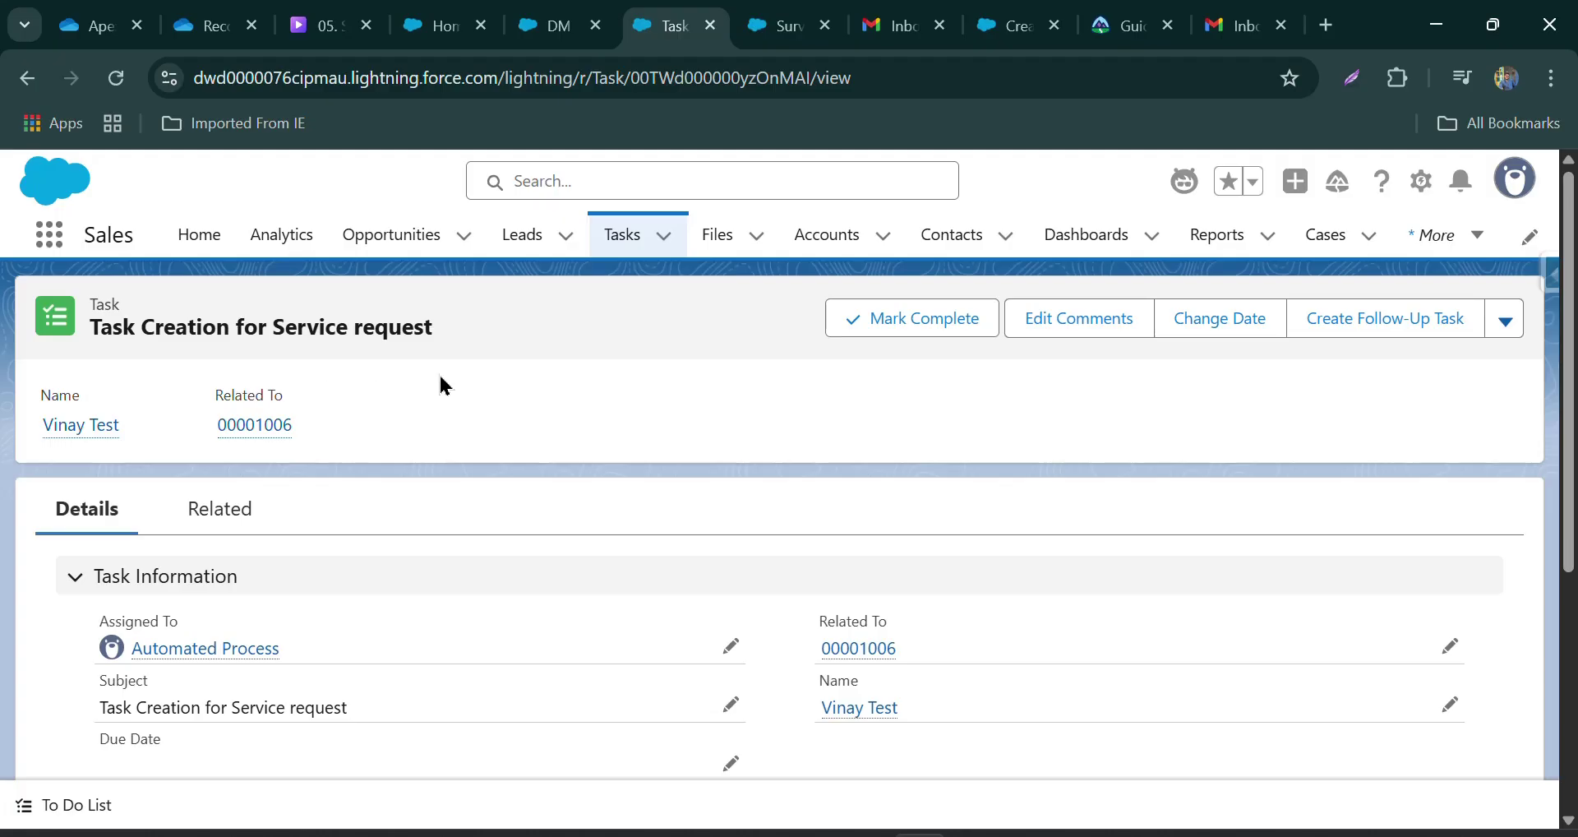
{"action": "scroll", "coordinate": [313, 432], "scroll_direction": "down", "scroll_amount": 3}
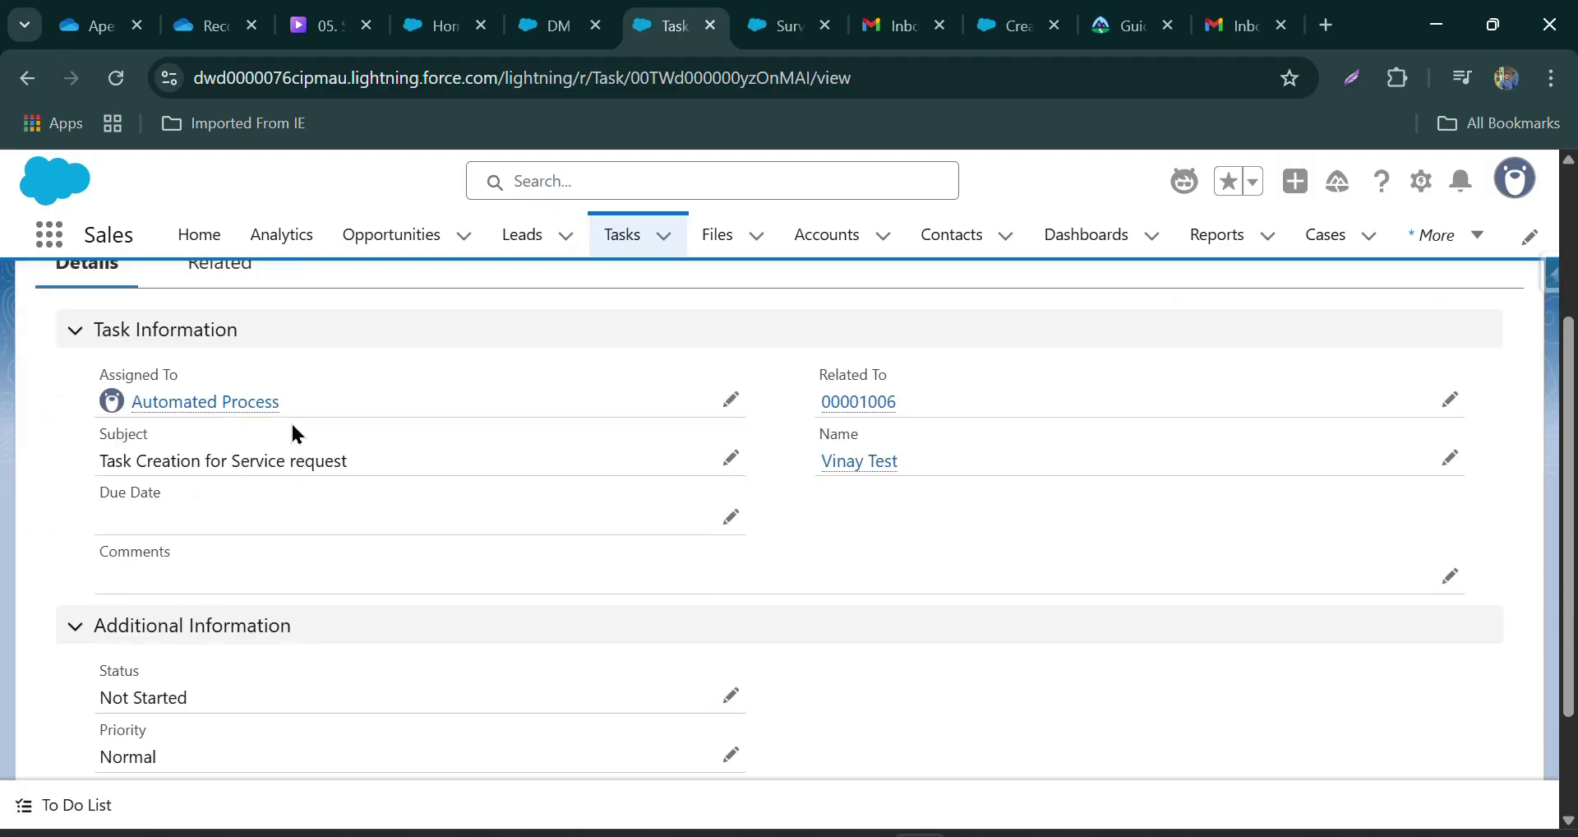
{"action": "scroll", "coordinate": [293, 427], "scroll_direction": "up", "scroll_amount": 3}
{"action": "scroll", "coordinate": [293, 428], "scroll_direction": "down", "scroll_amount": 5}
{"action": "scroll", "coordinate": [293, 425], "scroll_direction": "up", "scroll_amount": 5}
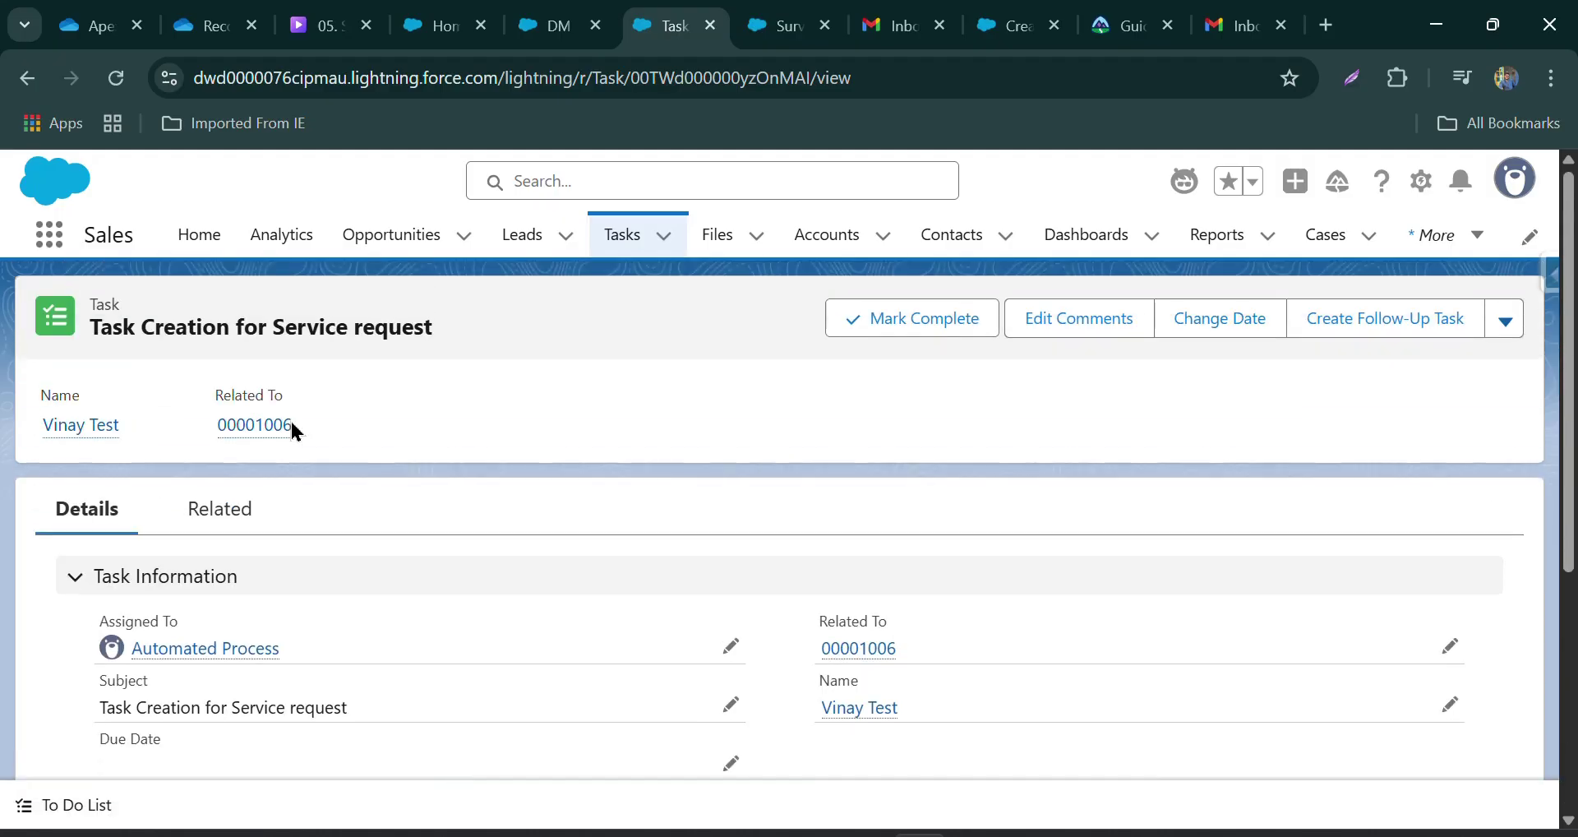
- Go back to the case through the task's related record and review its related lists down to Case Comments and Case History
{"action": "left_click", "coordinate": [278, 422]}
{"action": "scroll", "coordinate": [277, 422], "scroll_direction": "down", "scroll_amount": 3}
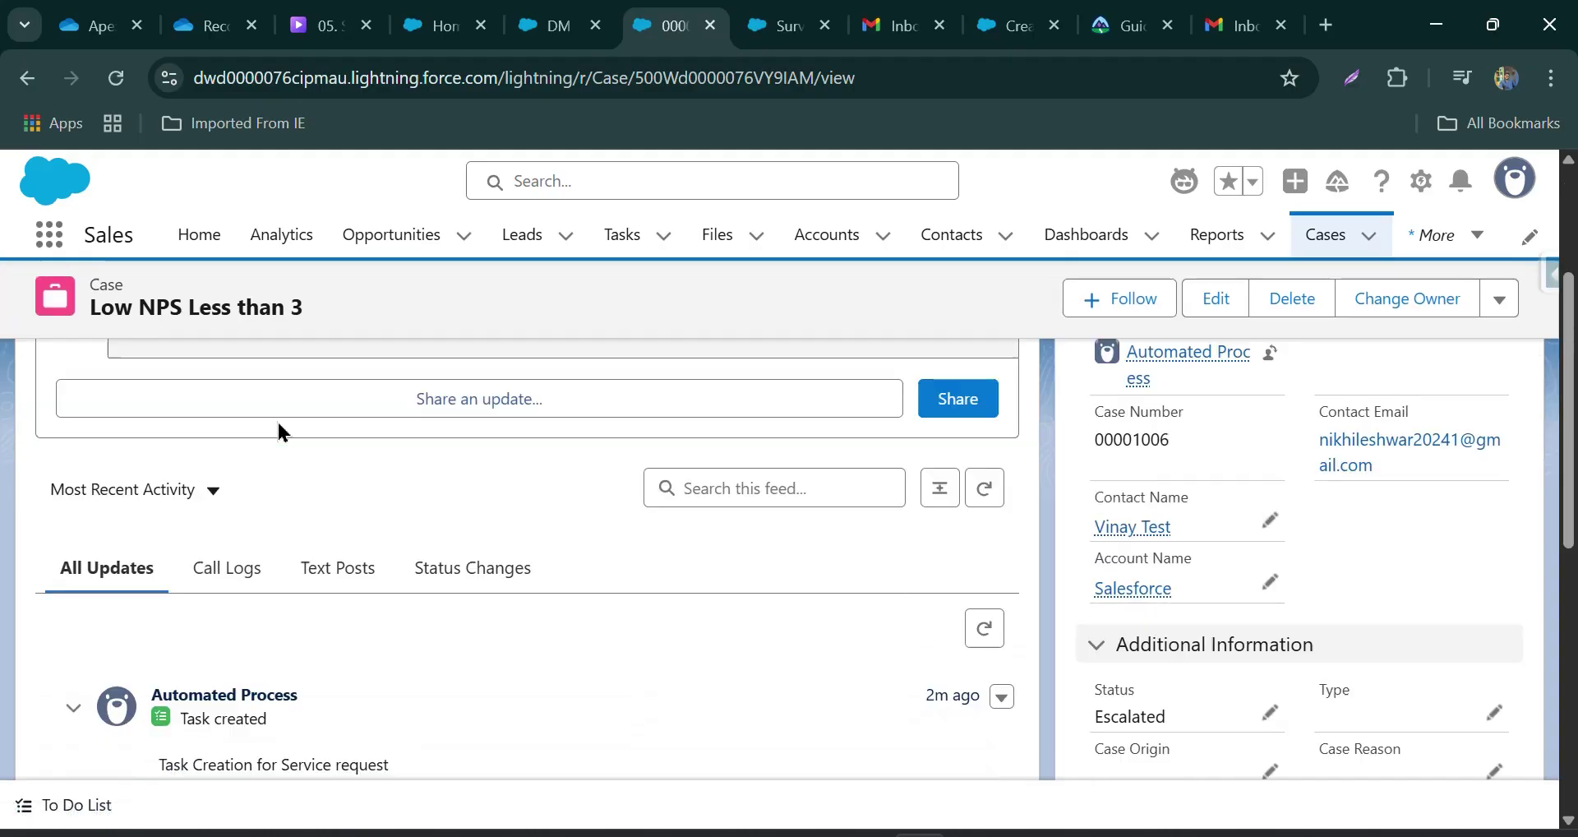
{"action": "scroll", "coordinate": [277, 422], "scroll_direction": "down", "scroll_amount": 3}
{"action": "scroll", "coordinate": [275, 431], "scroll_direction": "up", "scroll_amount": 6}
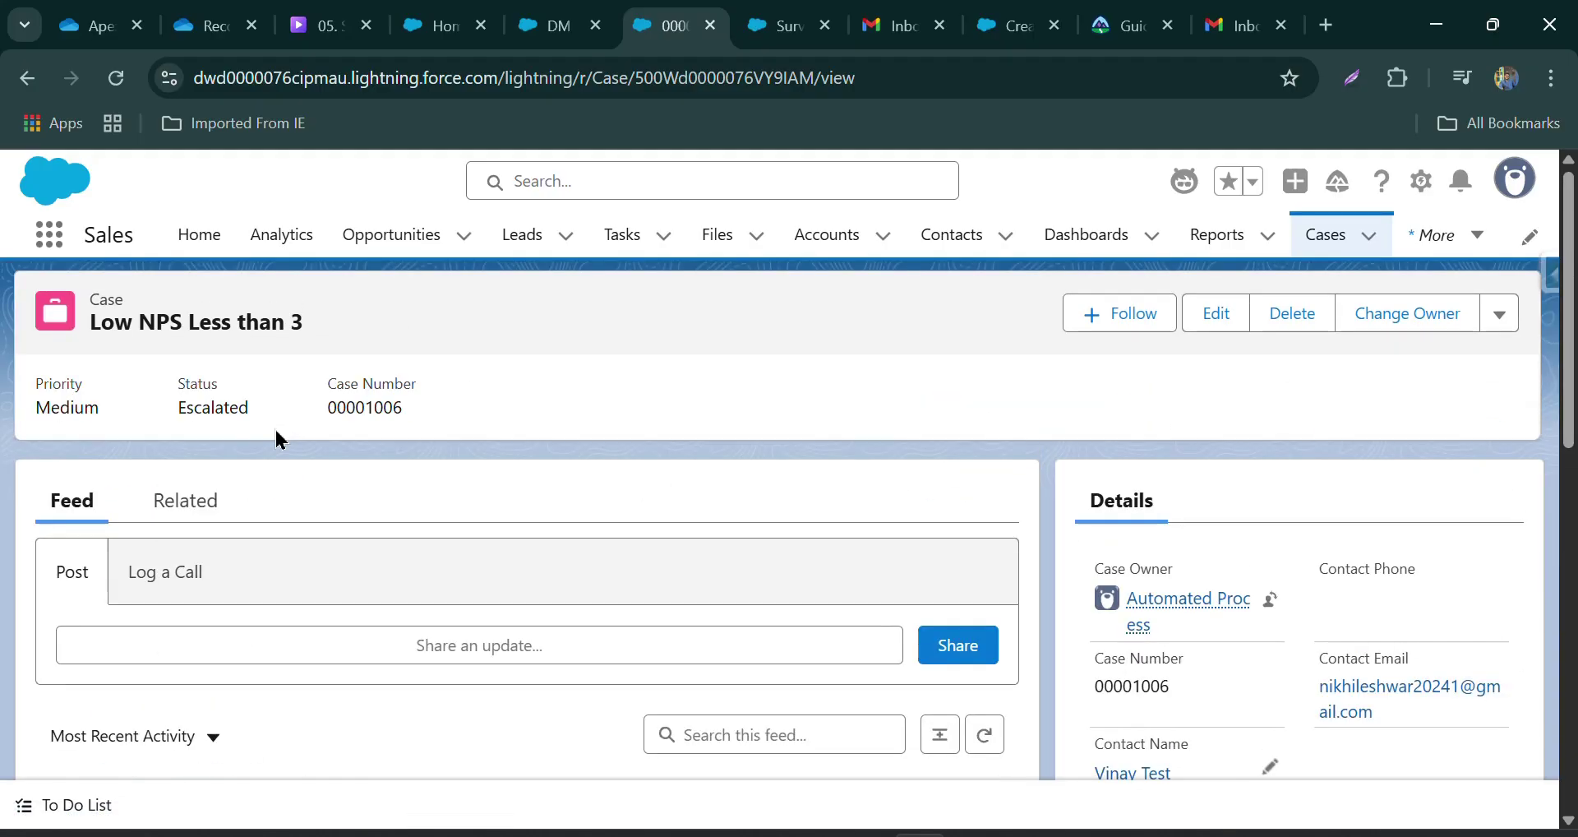
{"action": "left_click", "coordinate": [208, 517]}
{"action": "scroll", "coordinate": [296, 493], "scroll_direction": "down", "scroll_amount": 7}
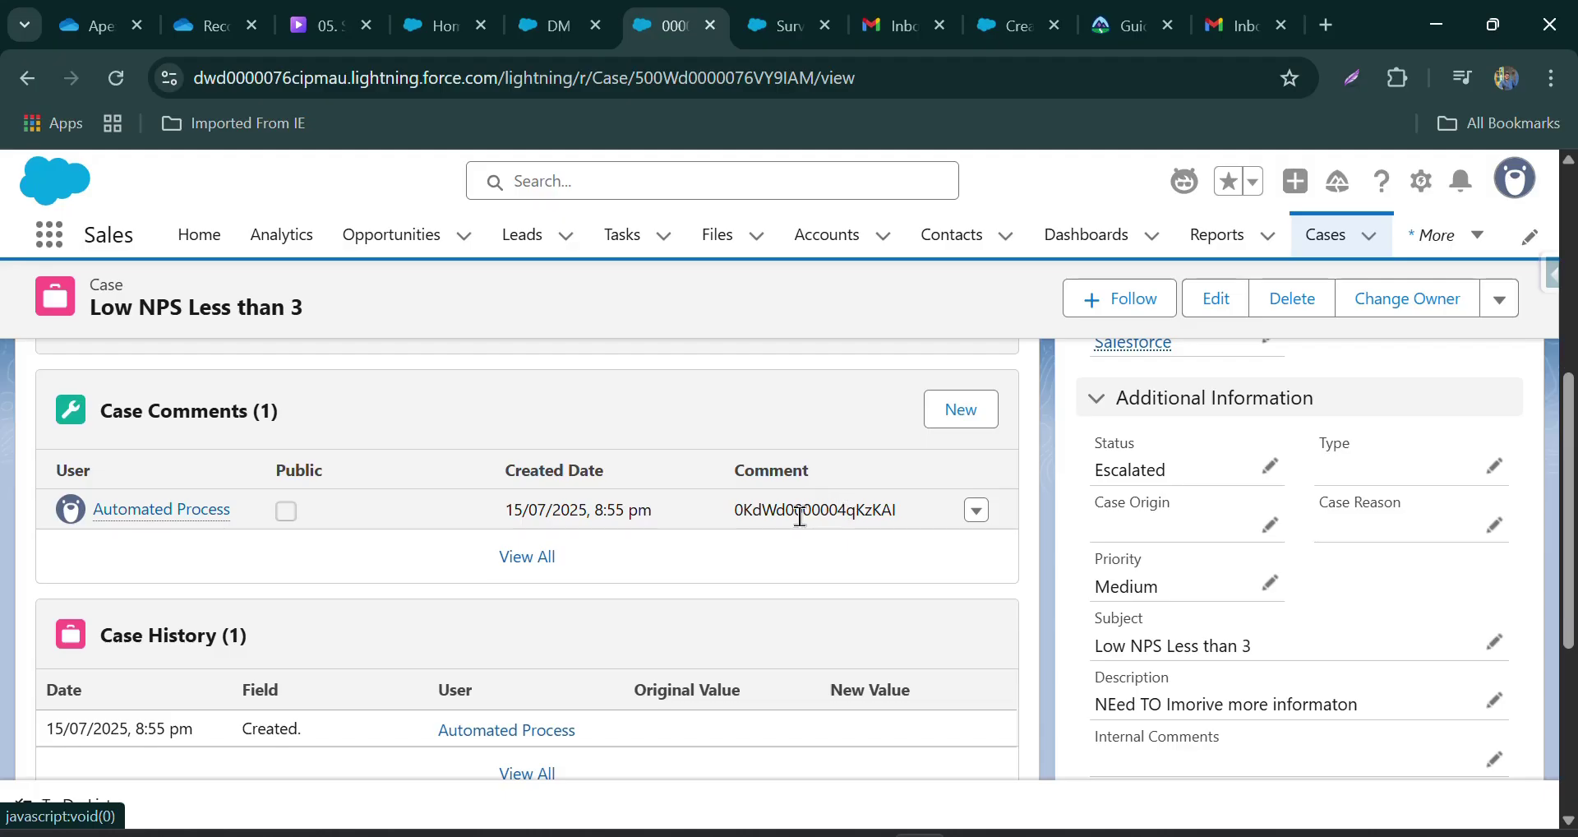
- Look up the record ID from the case comment by substituting it into the case's page address, then return to the case
{"action": "double_click", "coordinate": [798, 515]}
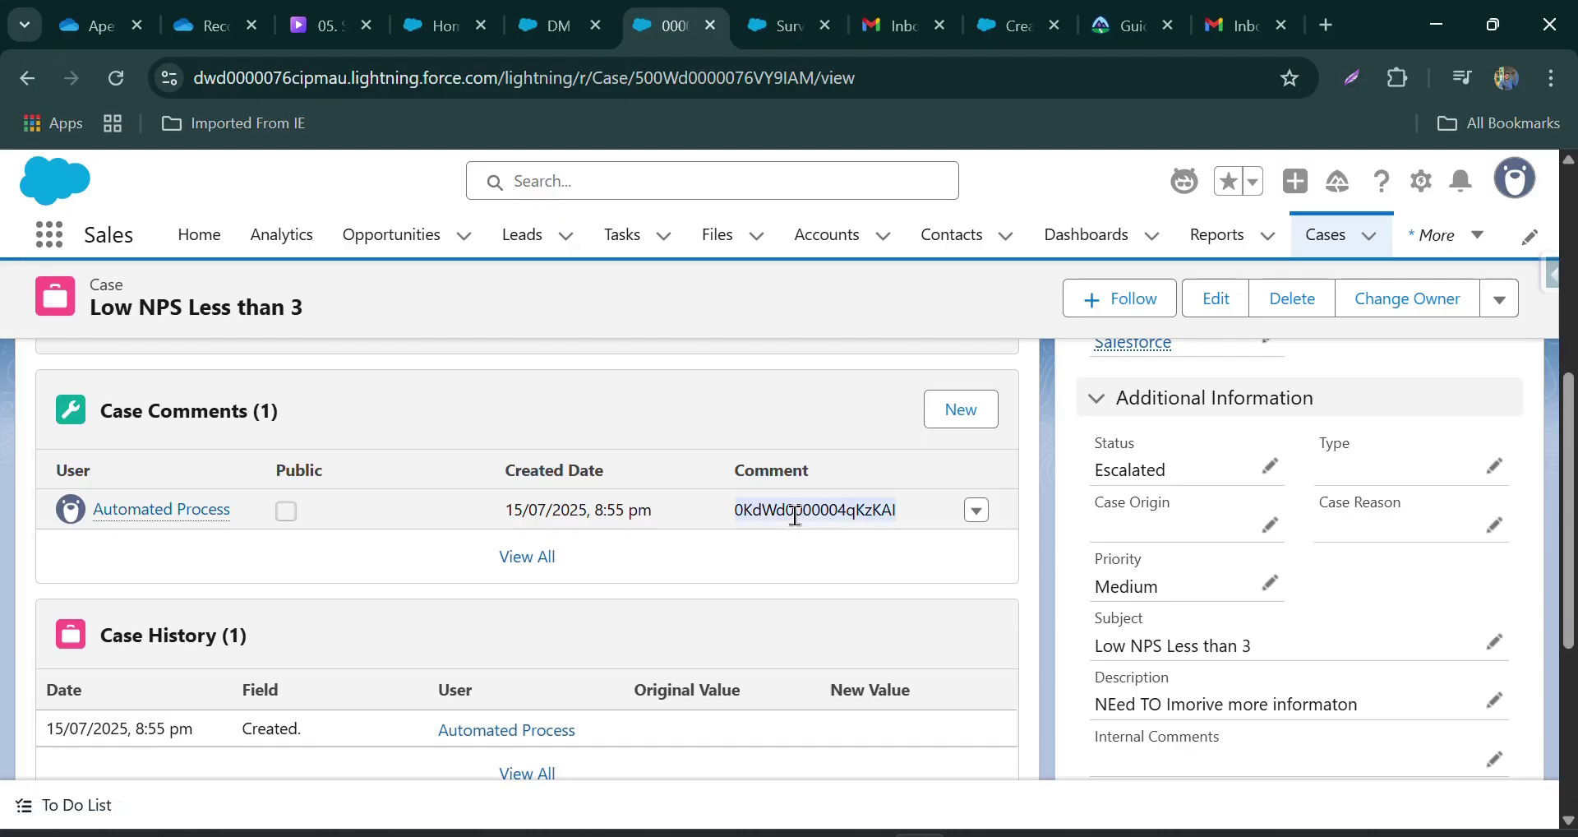
{"action": "key", "text": "ctrl+c"}
{"action": "double_click", "coordinate": [810, 78]}
{"action": "key", "text": "ctrl+v"}
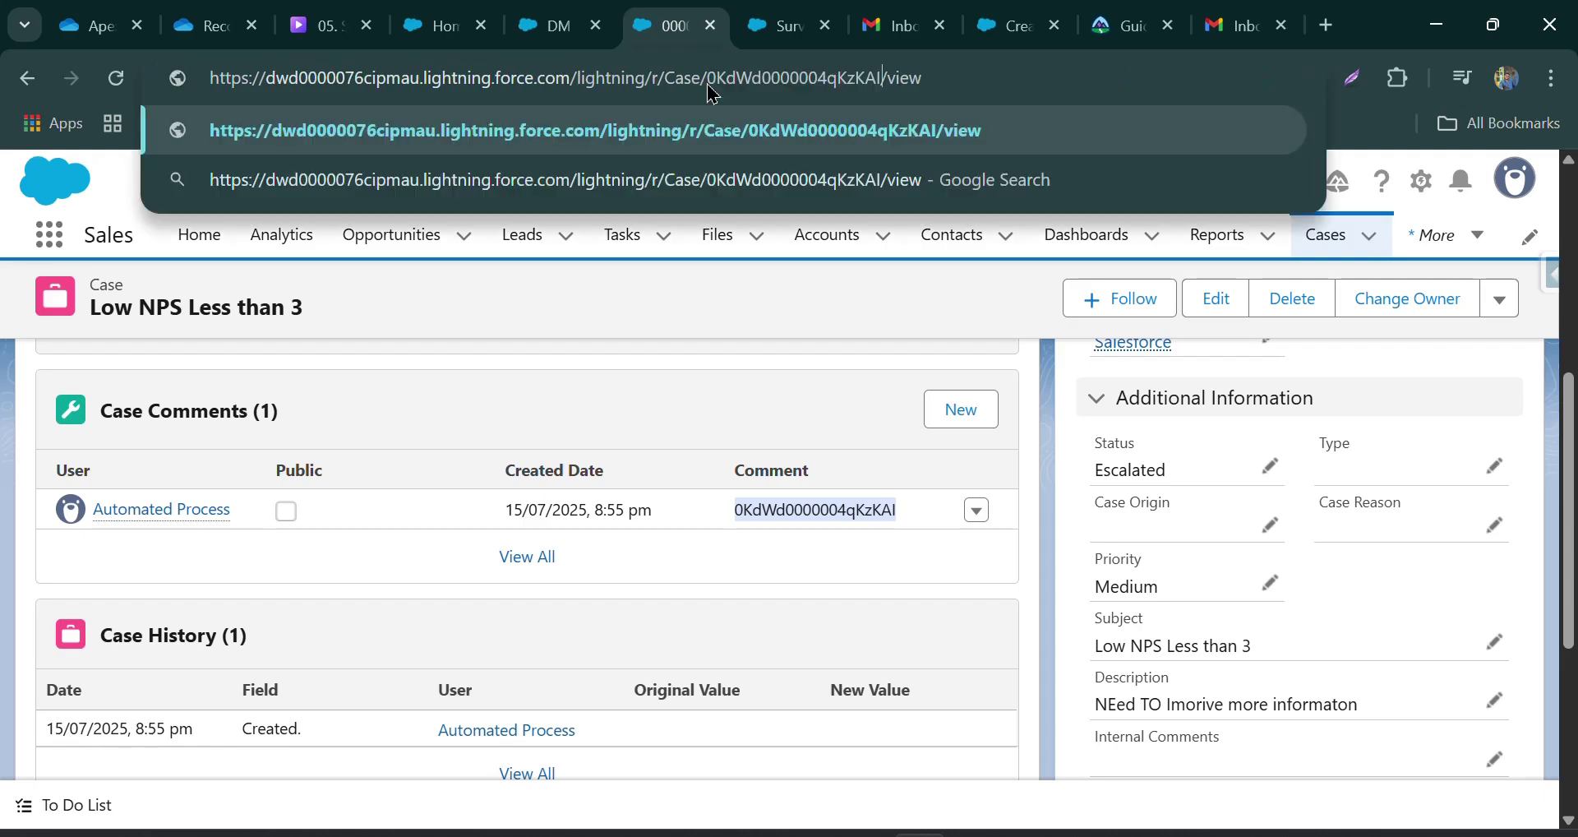
{"action": "left_click", "coordinate": [705, 122]}
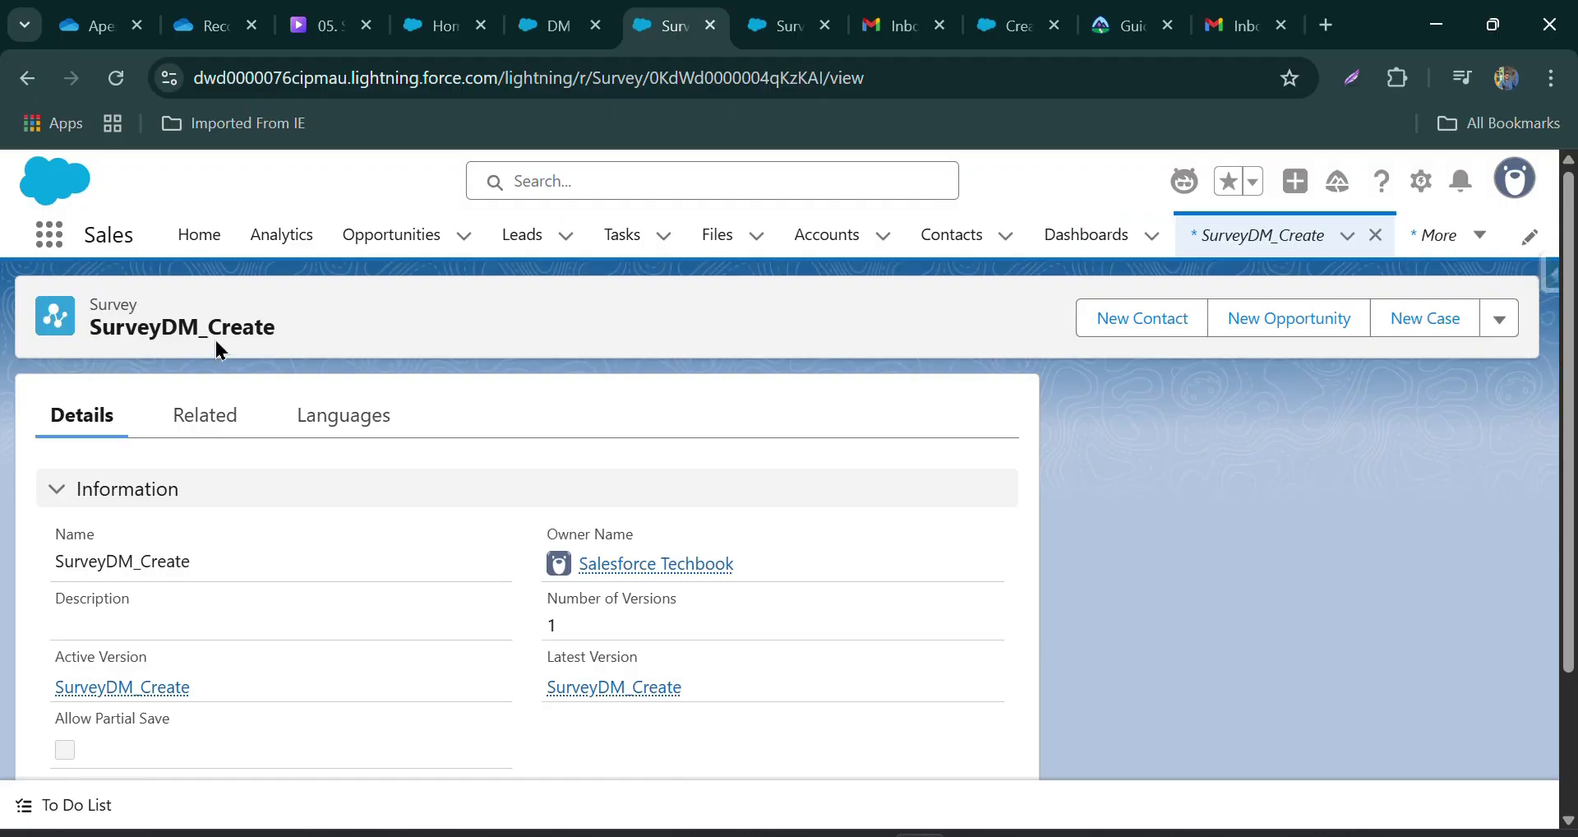
{"action": "left_click", "coordinate": [28, 78]}
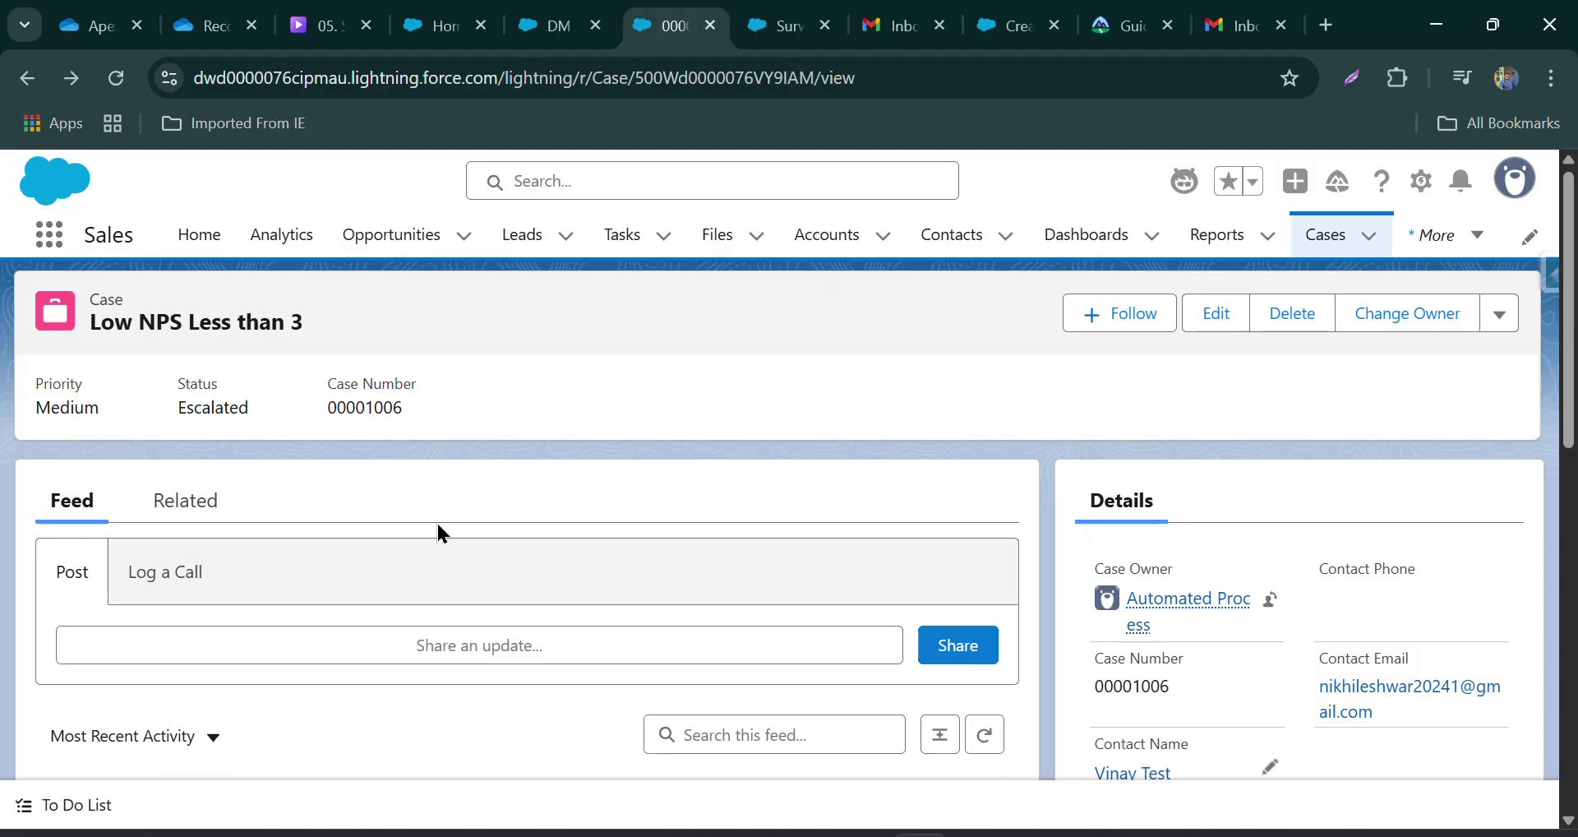
{"action": "scroll", "coordinate": [437, 525], "scroll_direction": "down", "scroll_amount": 2}
{"action": "scroll", "coordinate": [438, 526], "scroll_direction": "up", "scroll_amount": 2}
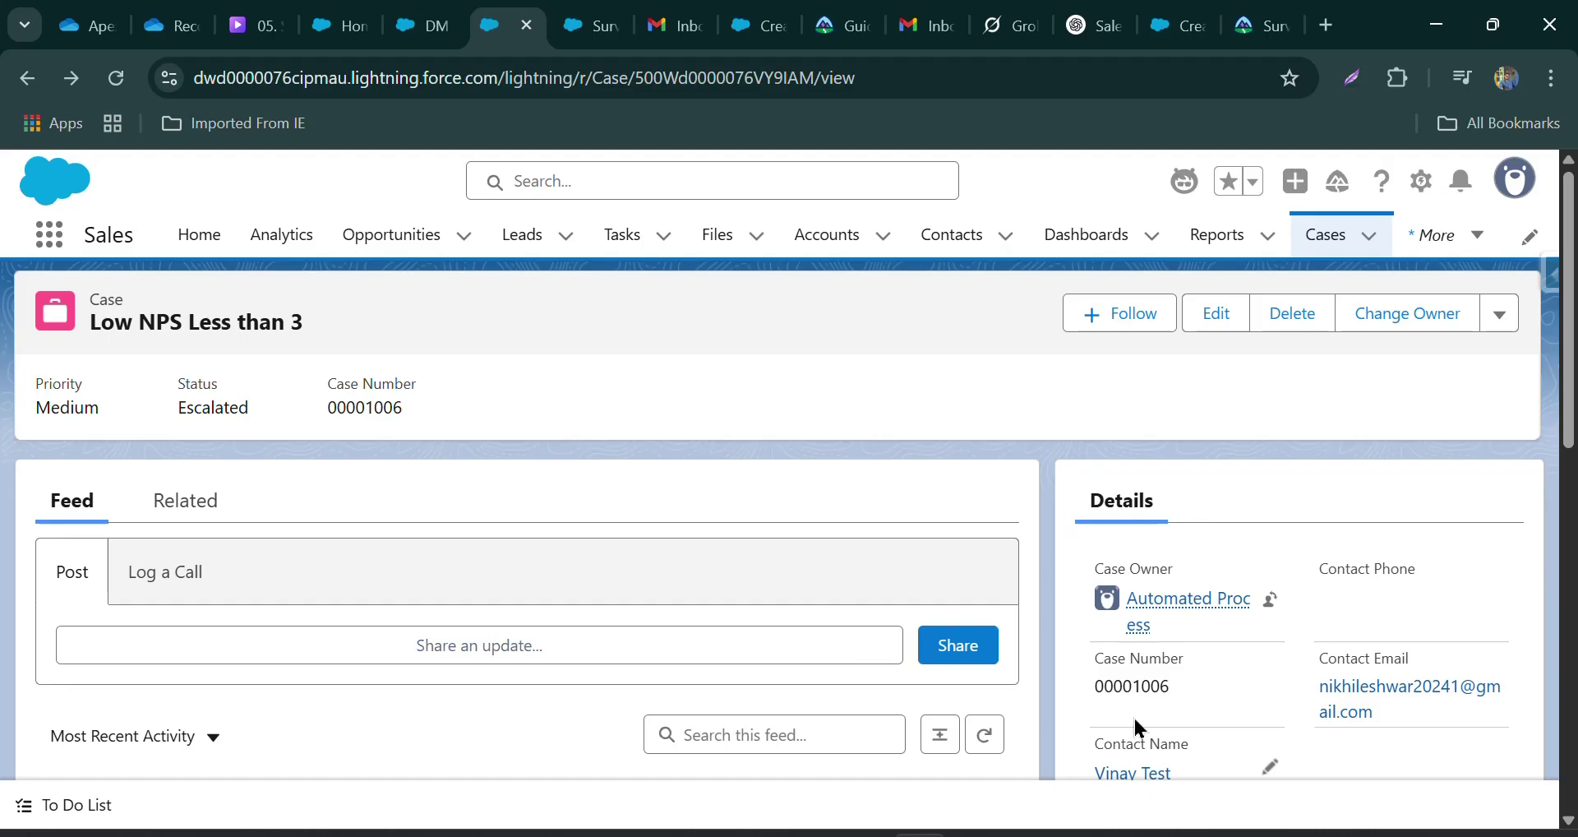
- Switch to the PowerPoint presentation and start the slide show from the current "Considerations and Limitations" slide
{"action": "left_click", "coordinate": [1028, 835]}
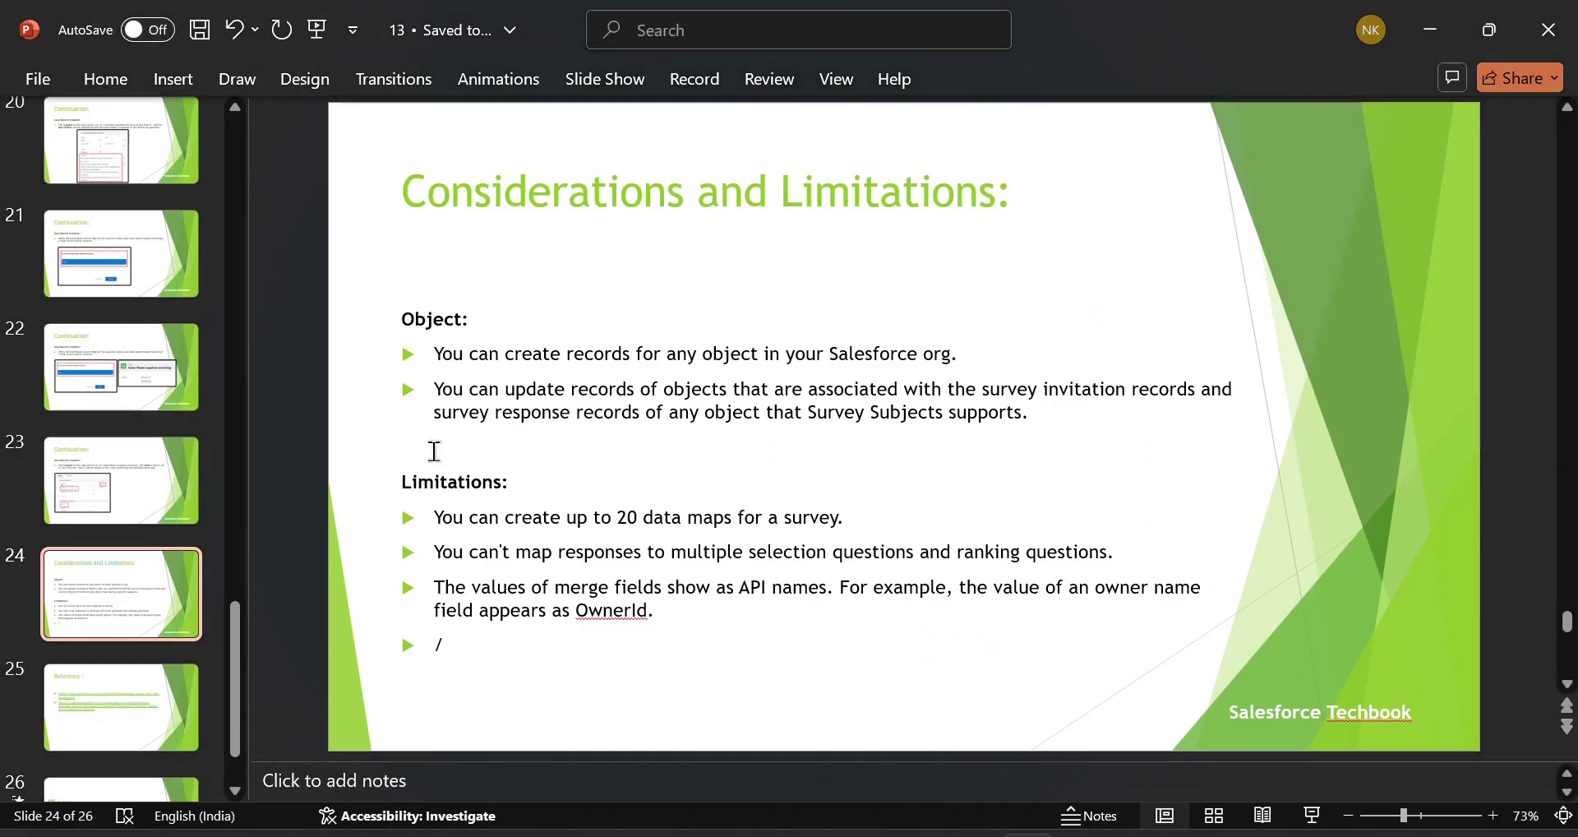
{"action": "left_click", "coordinate": [593, 81]}
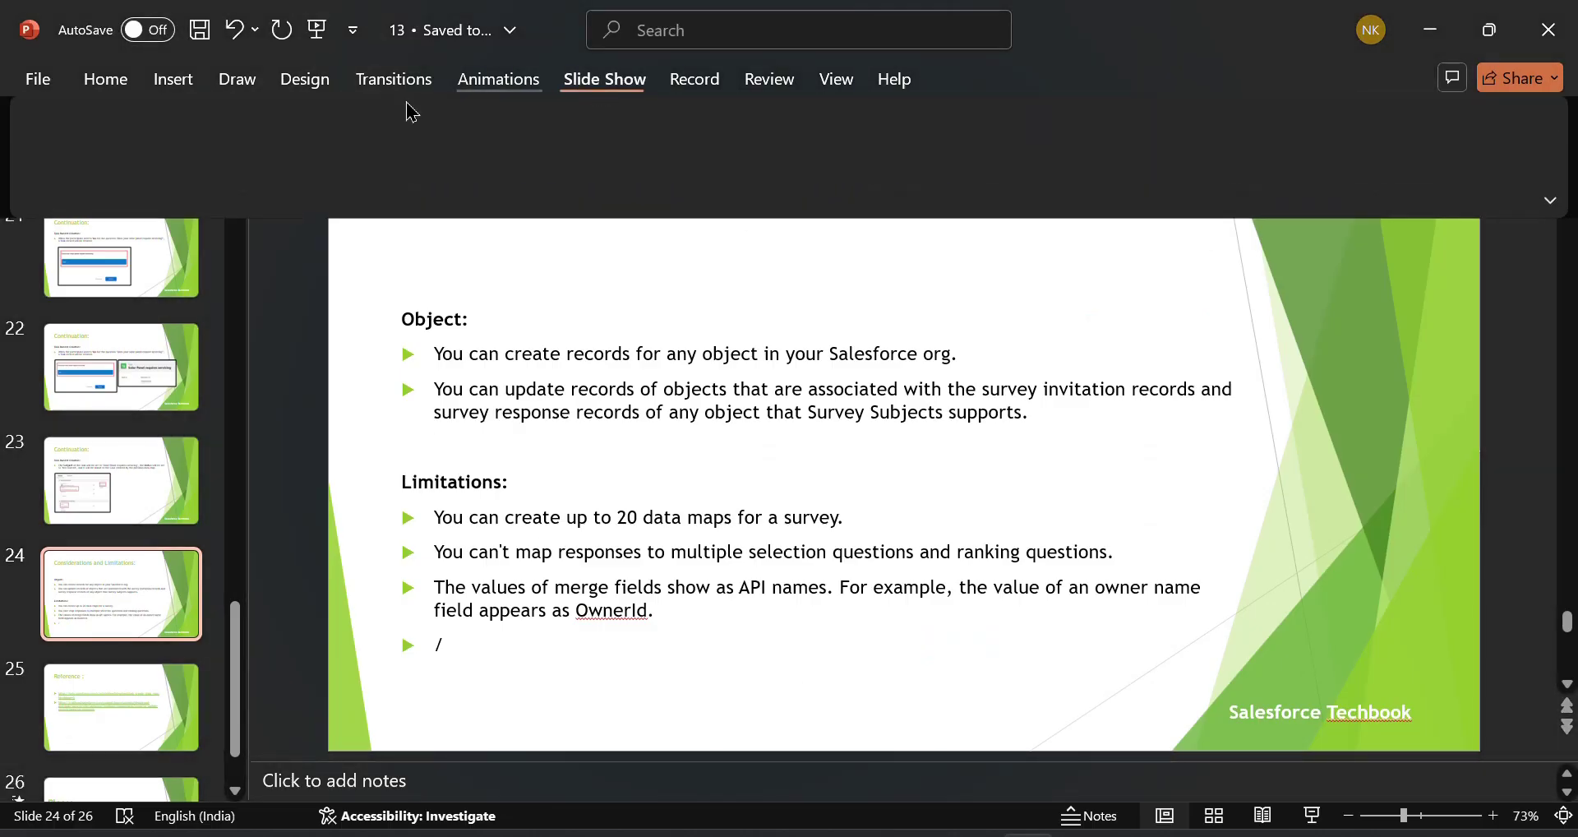
{"action": "left_click", "coordinate": [131, 134]}
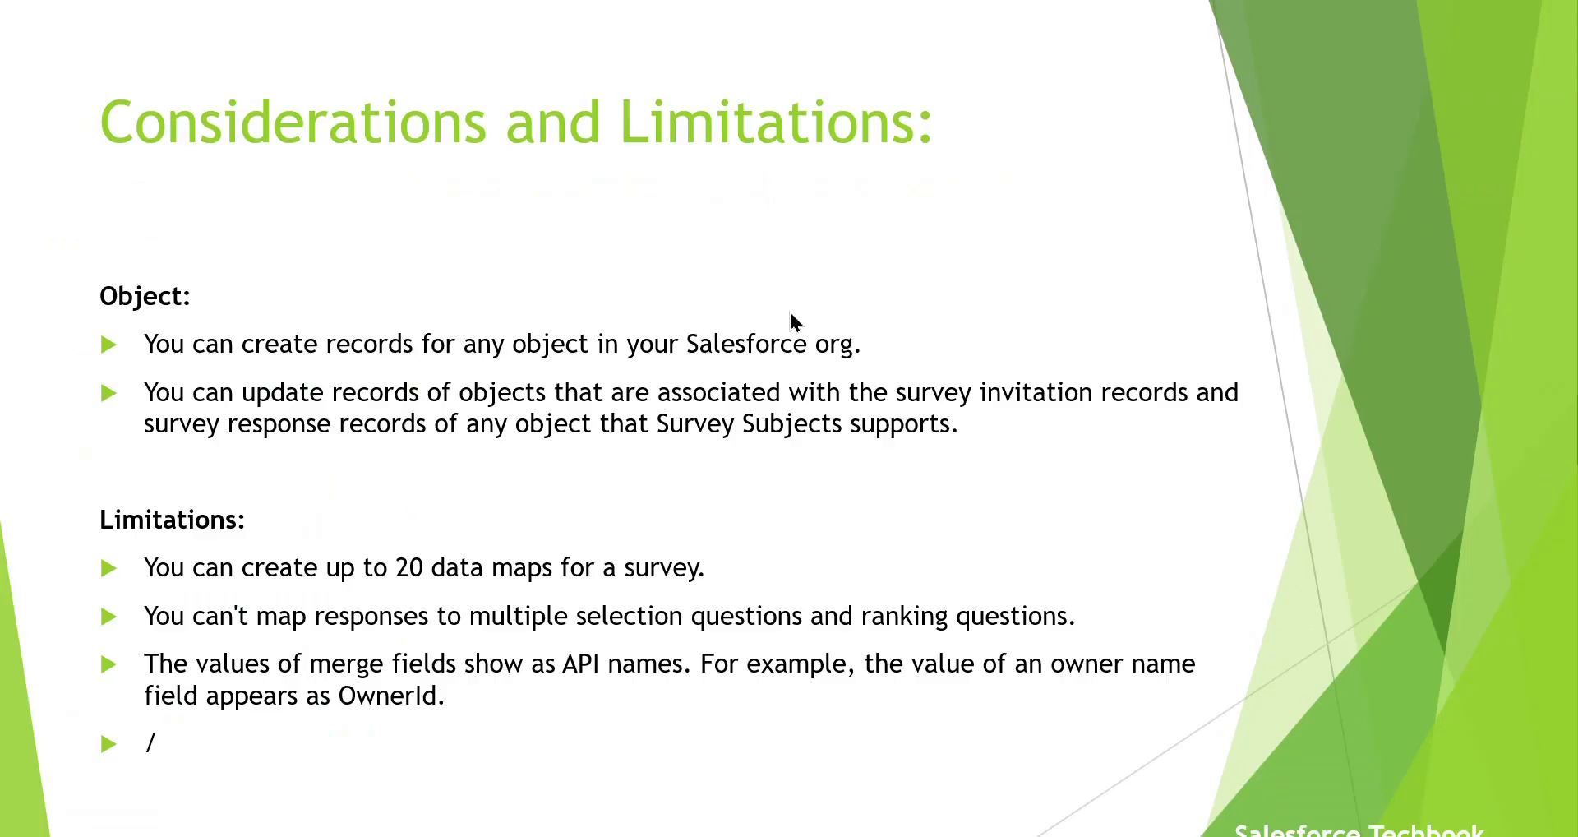